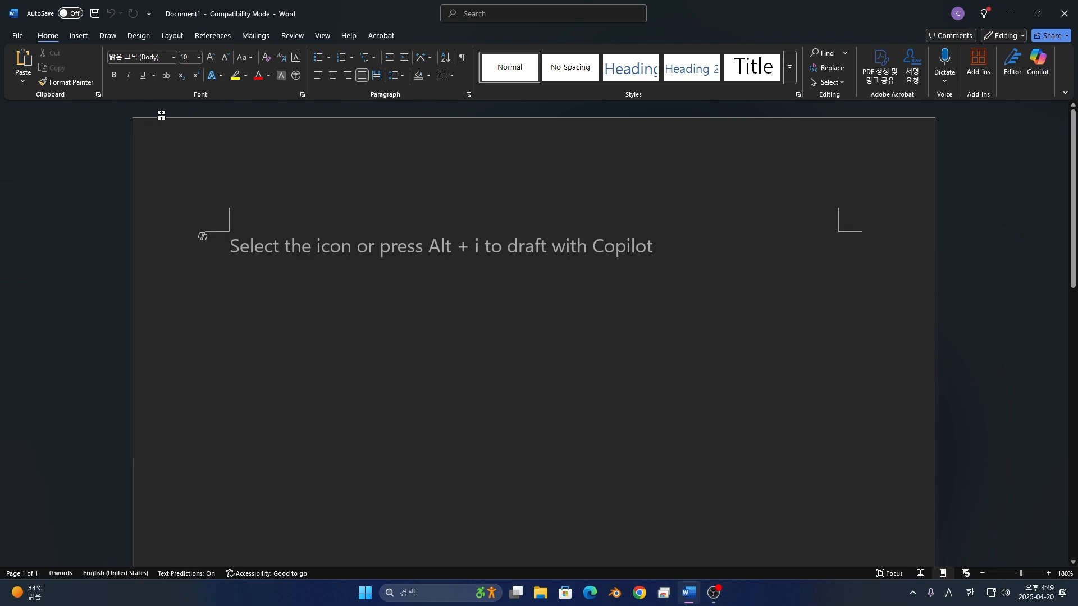
Save the document to the personal OneDrive as a Word Document named "GLTC Week 12" and dismiss the AutoSave notice.
click(18, 35)
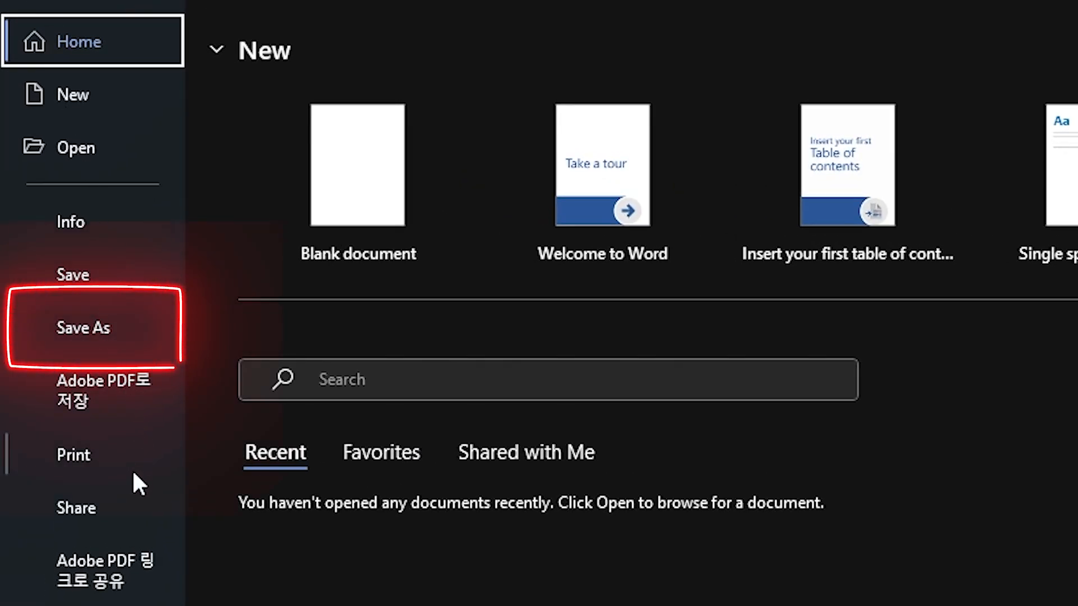
click(93, 335)
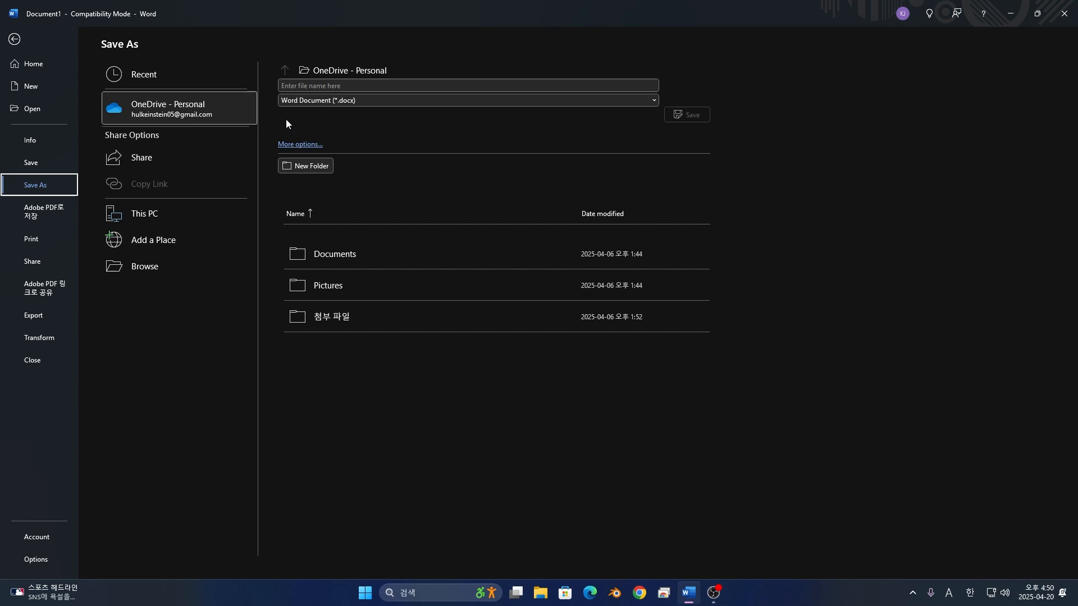
click(163, 116)
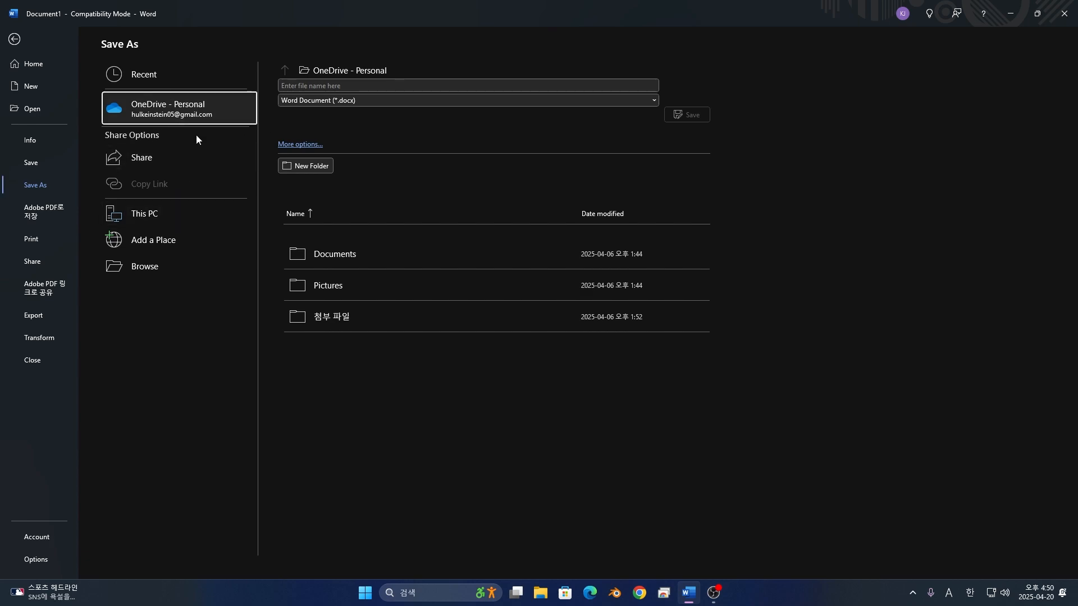
click(310, 85)
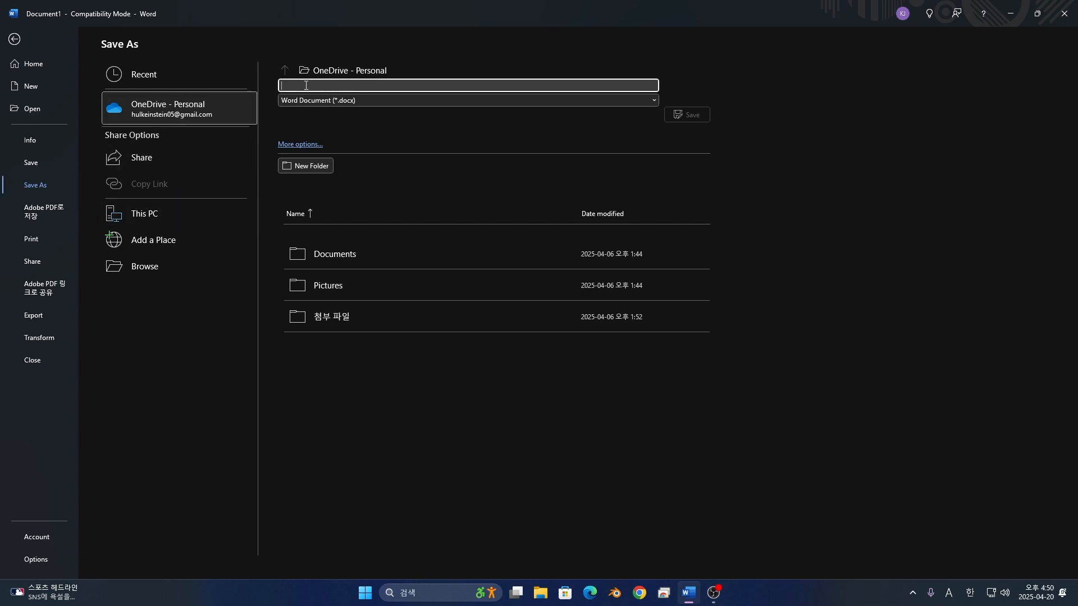
text(GG)
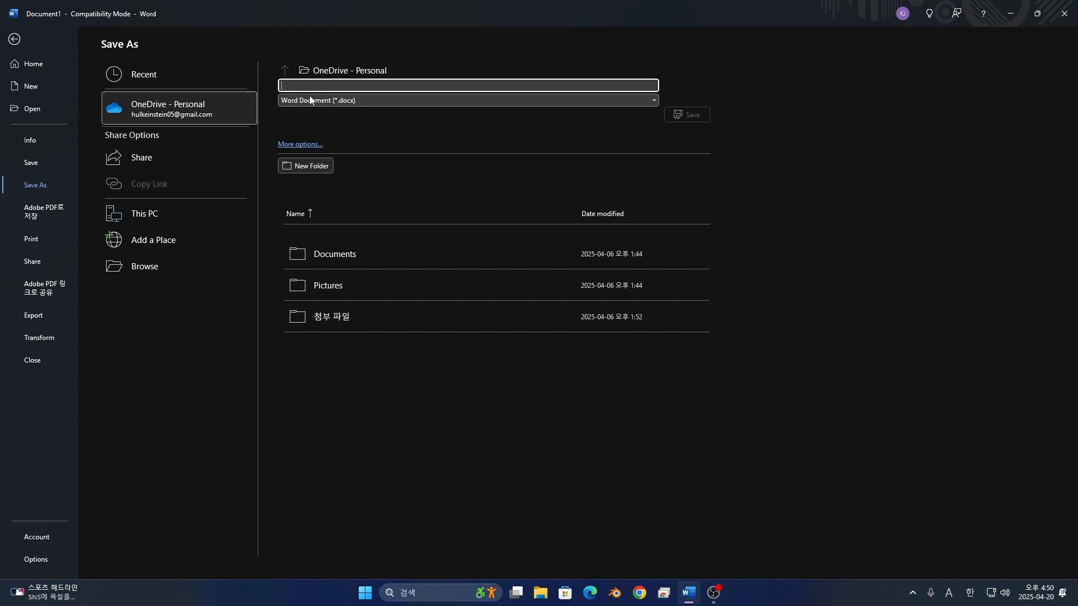
key(BackSpace)
text(LT)
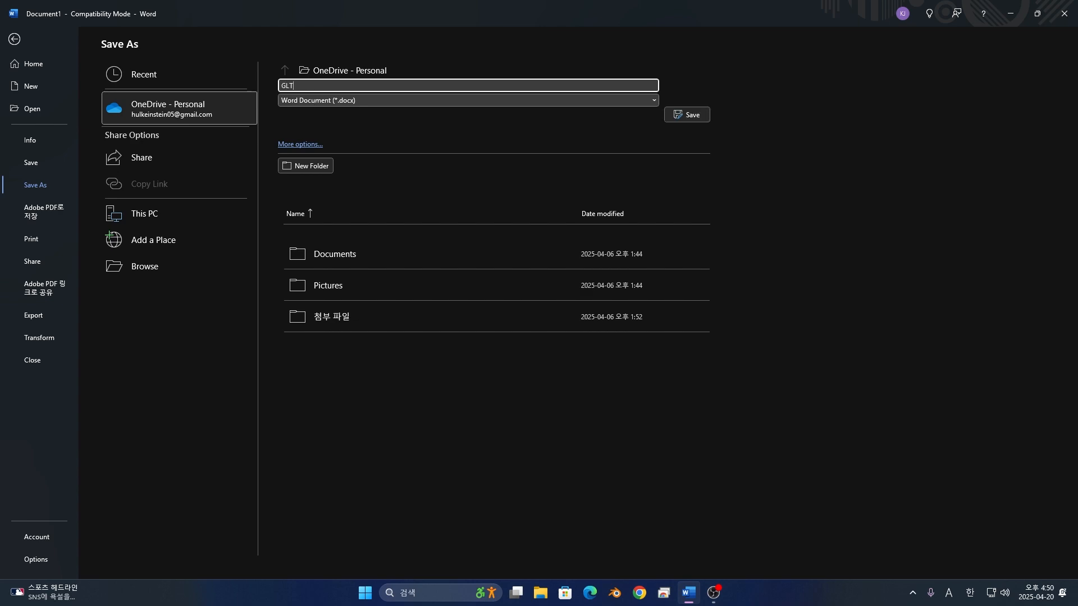
text(C Weel)
text( 12)
click(598, 201)
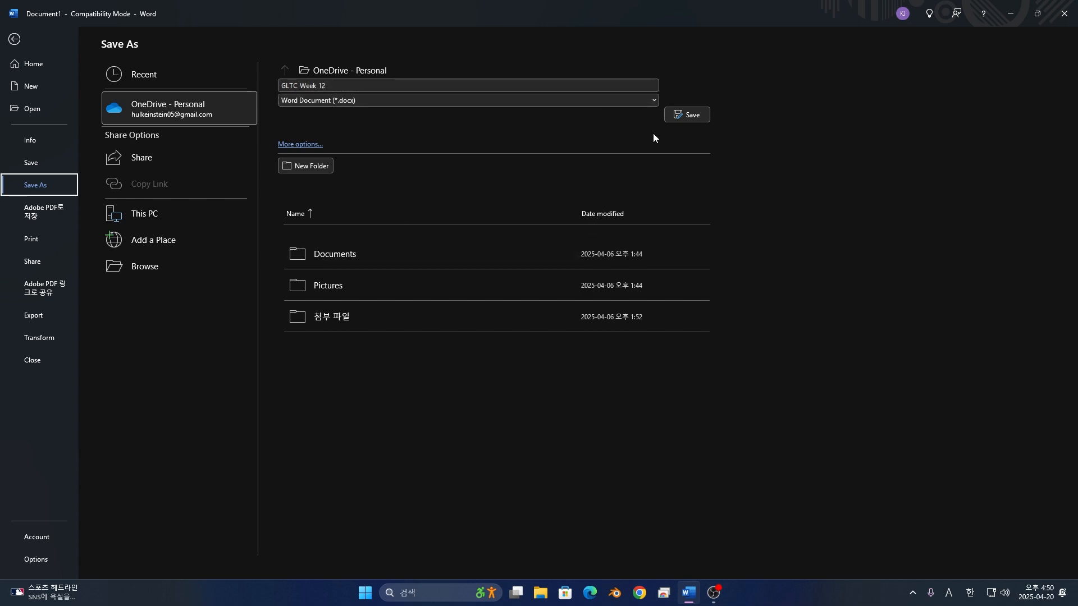
click(681, 114)
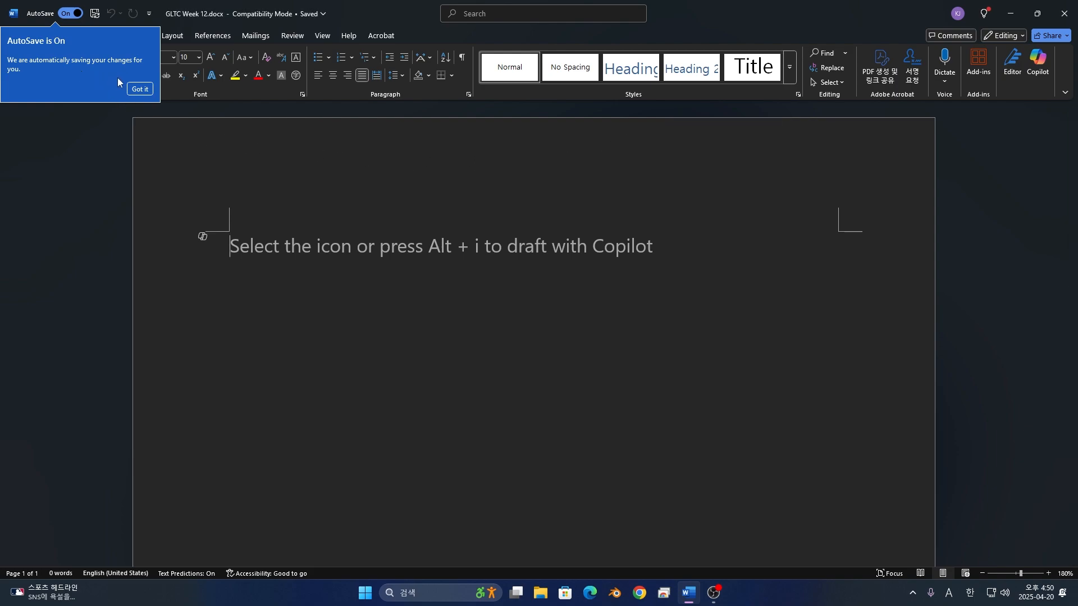
click(139, 90)
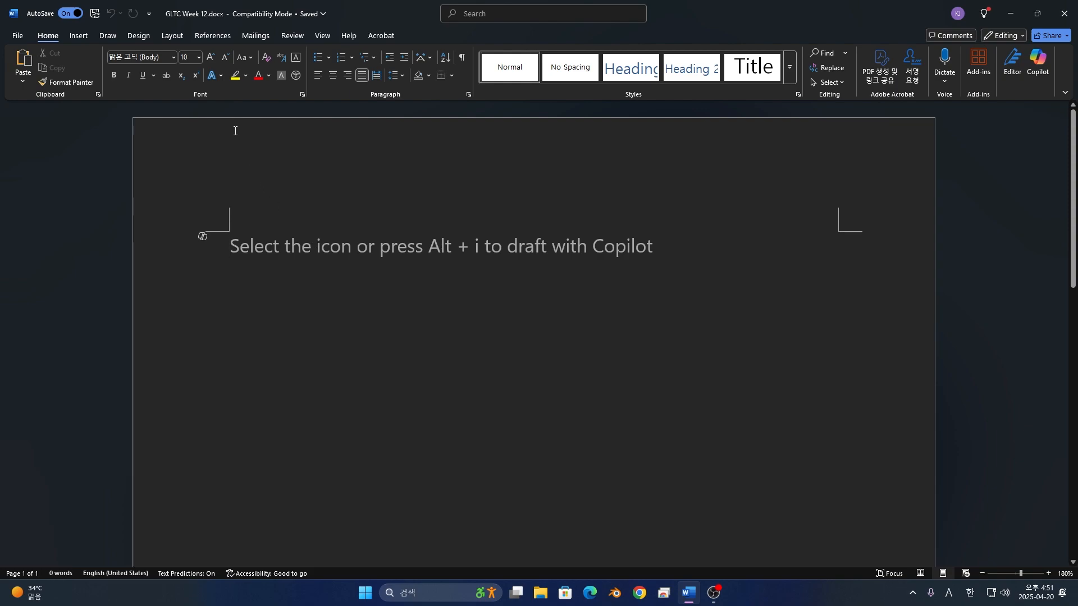
Examine the command groups for inserting, drawing, design, layout, references, mailings, review, view, help and Acrobat, finishing at the Home commands.
click(72, 39)
click(119, 38)
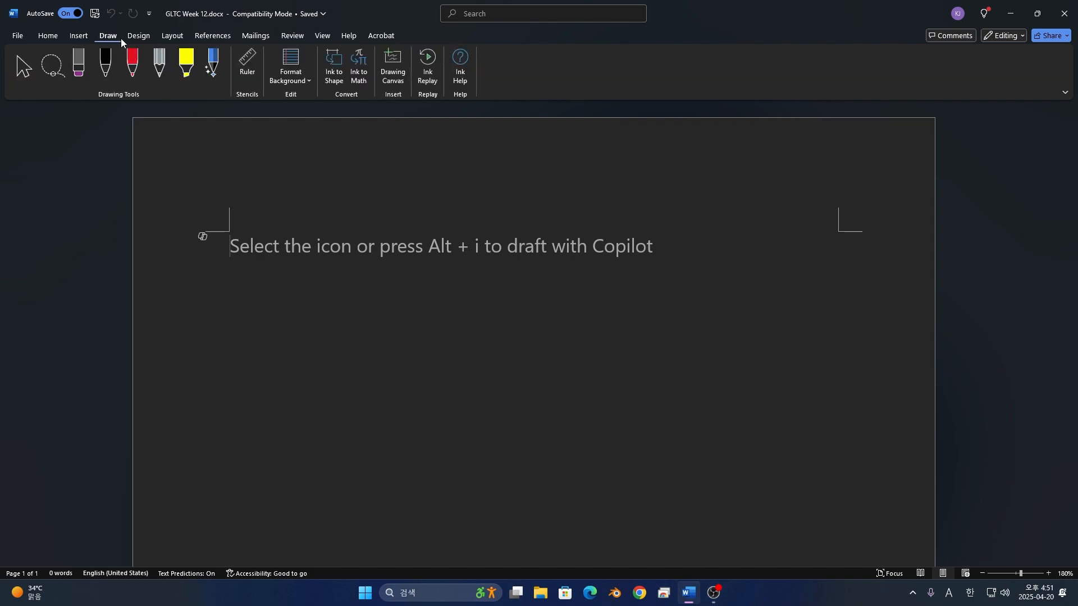
click(129, 39)
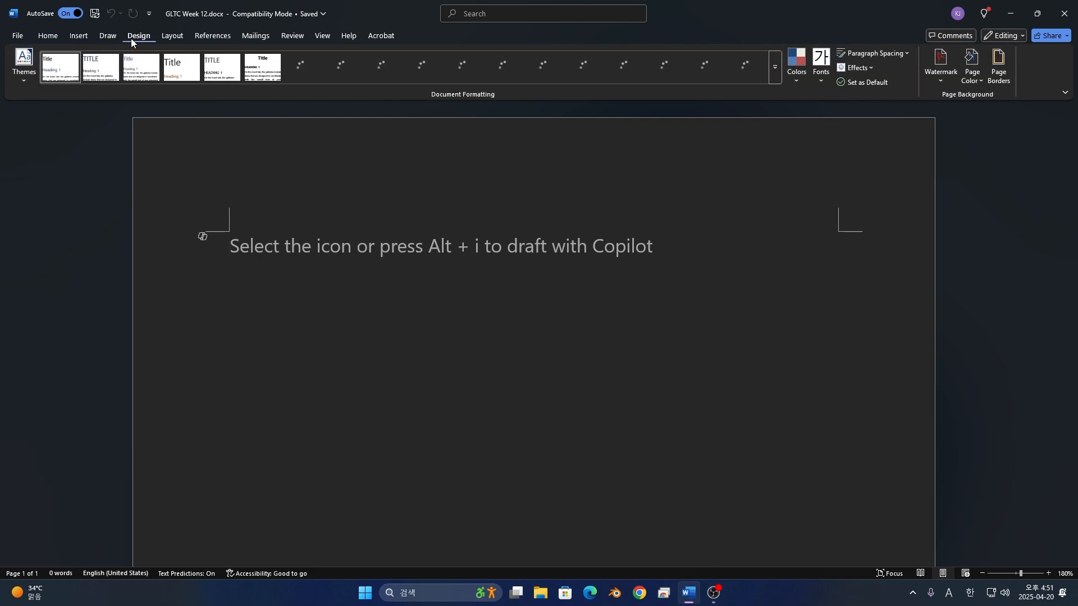
click(169, 38)
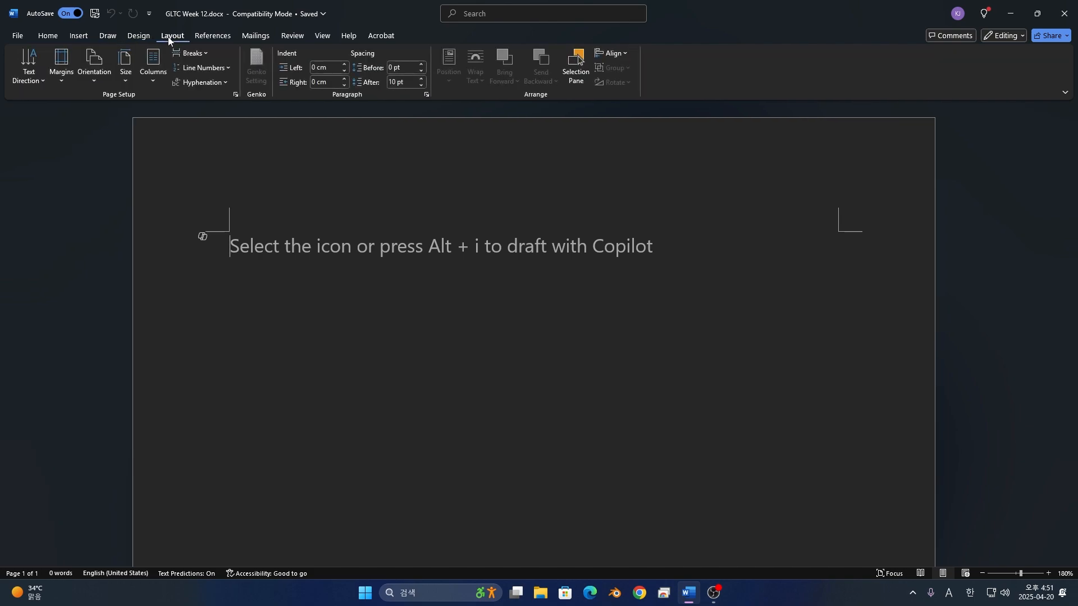
click(214, 37)
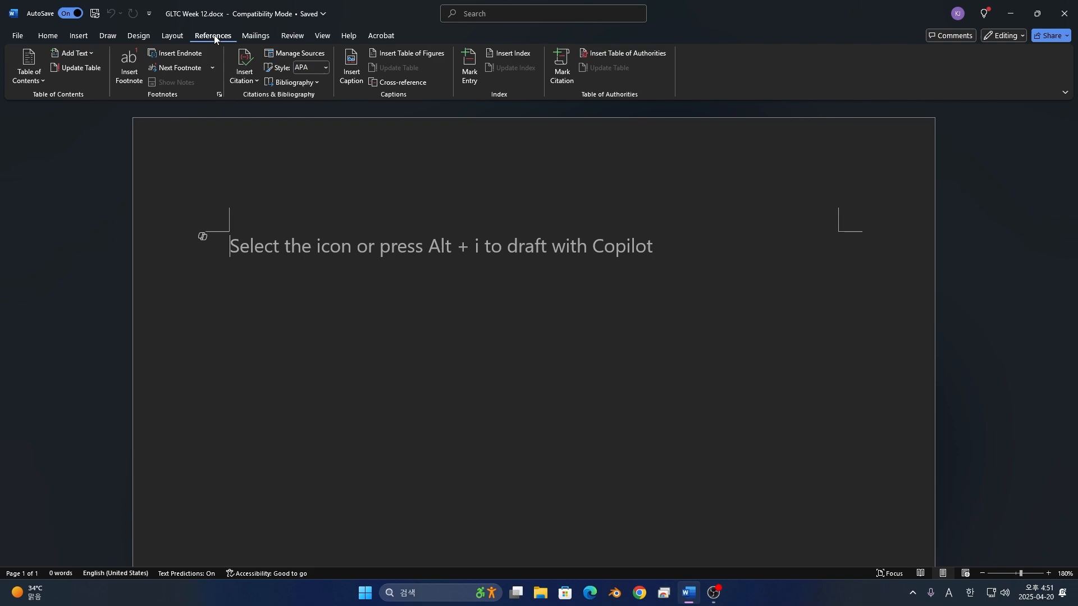
click(256, 38)
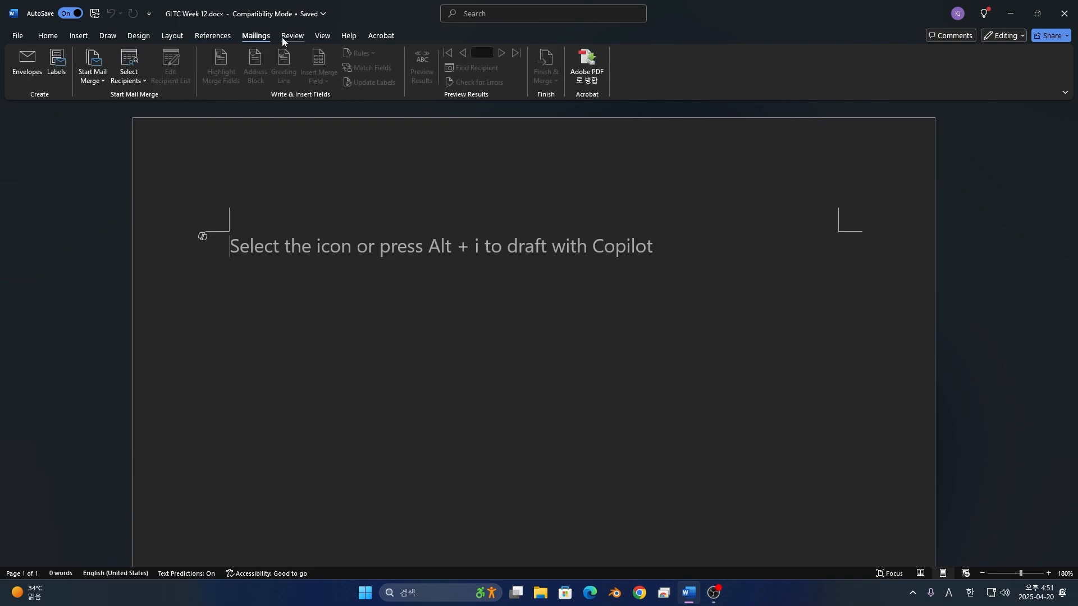
click(282, 37)
click(318, 38)
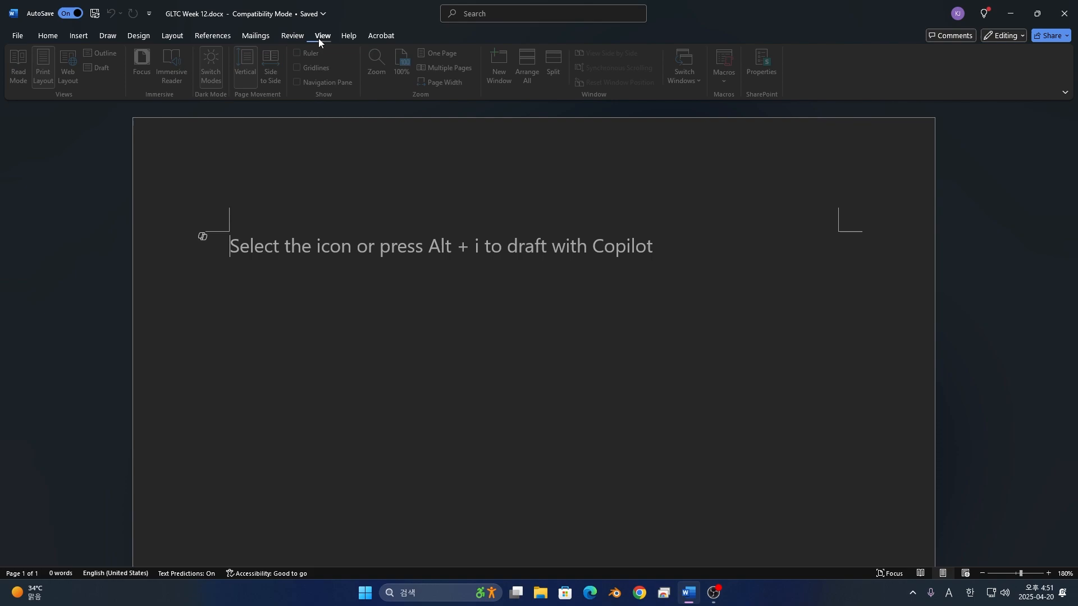
click(339, 36)
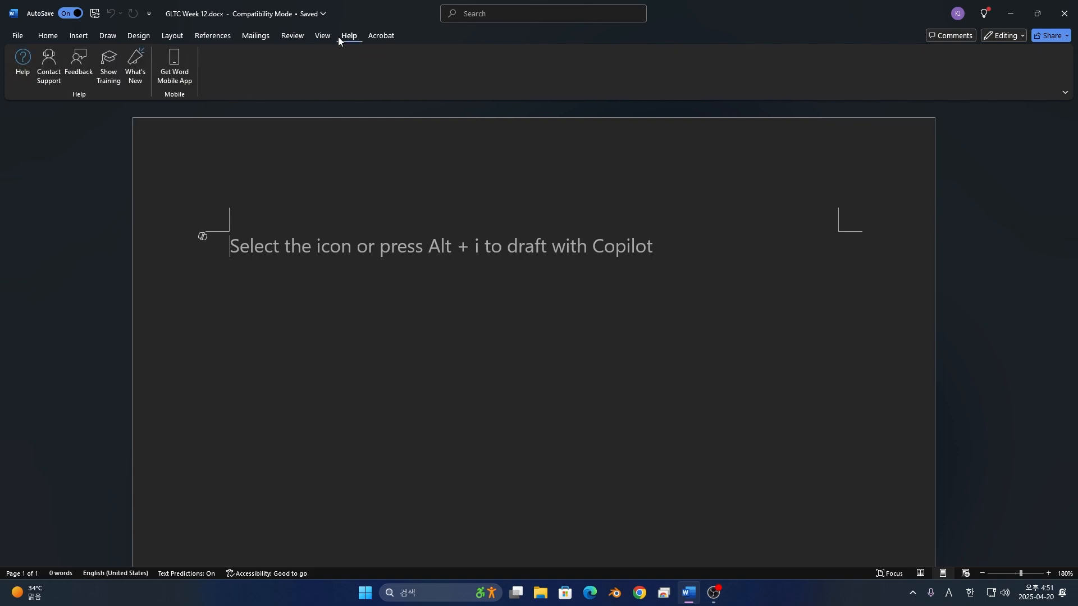
click(377, 36)
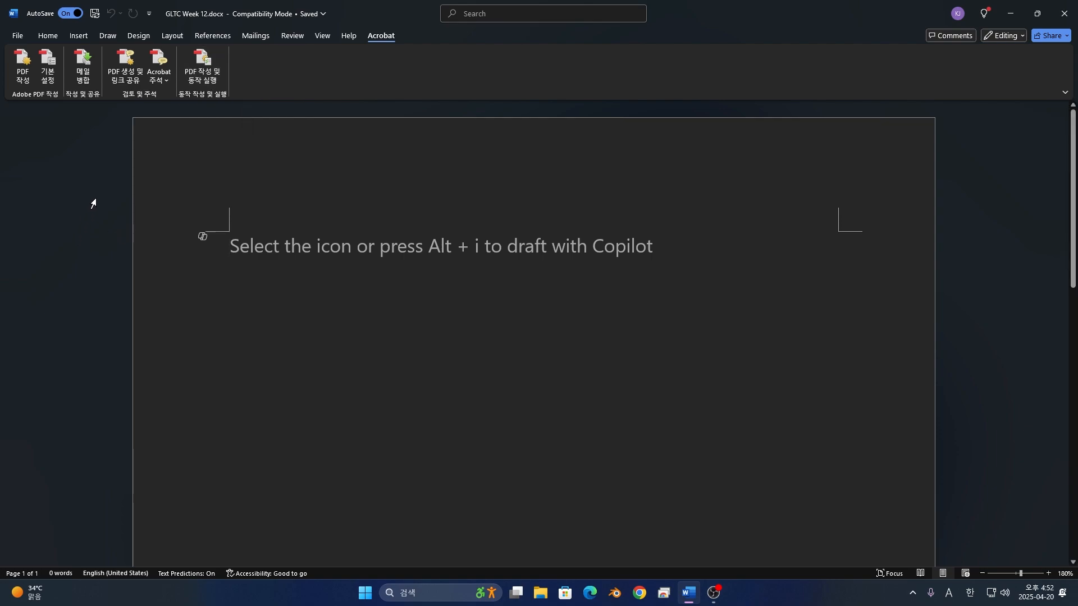
click(48, 36)
click(72, 36)
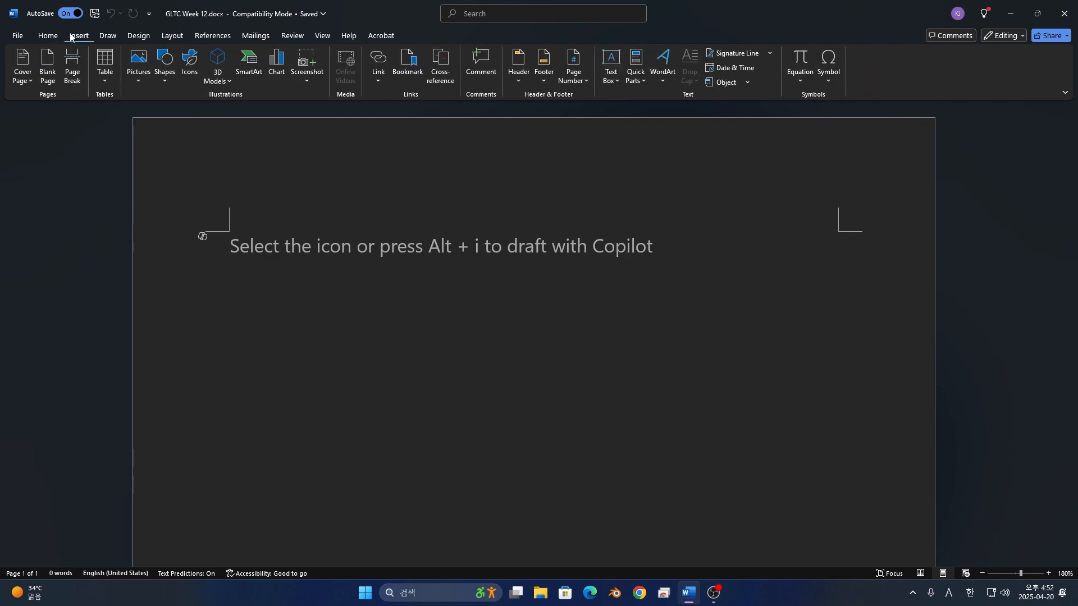
click(136, 36)
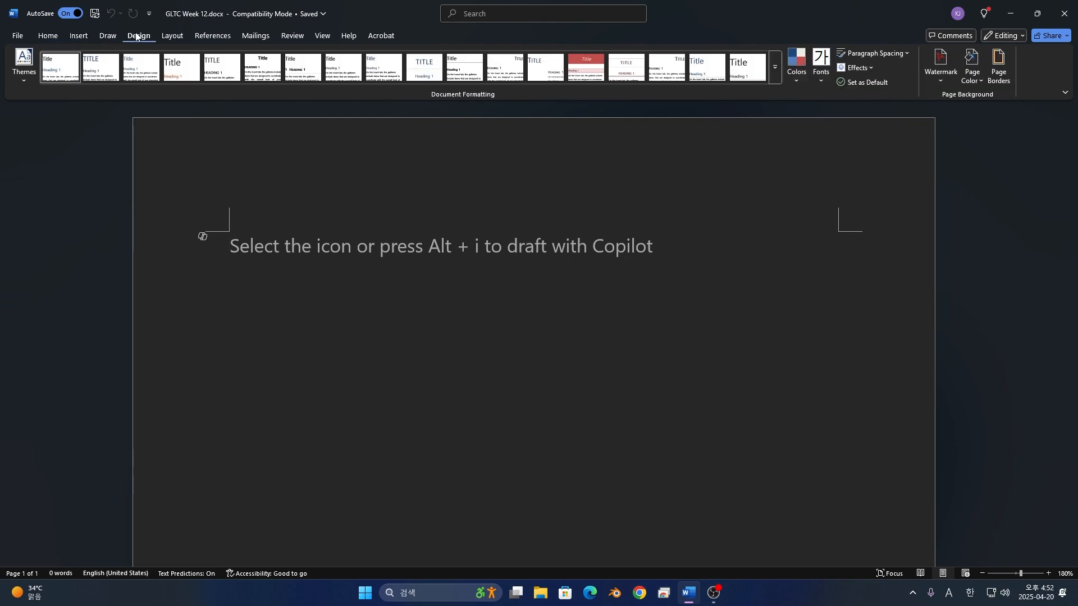
click(166, 37)
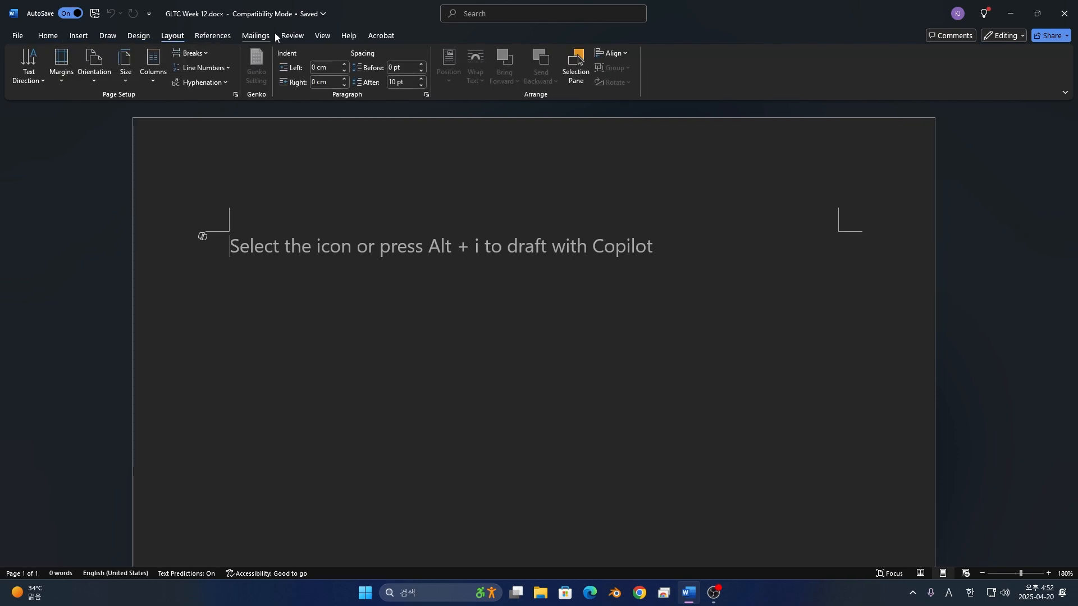
click(318, 34)
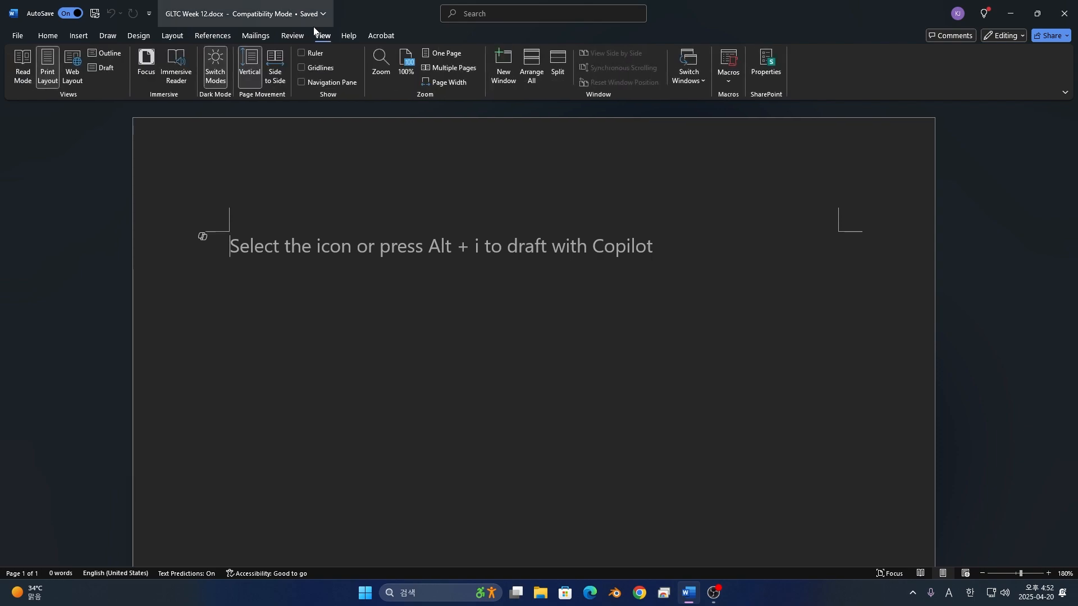
click(43, 35)
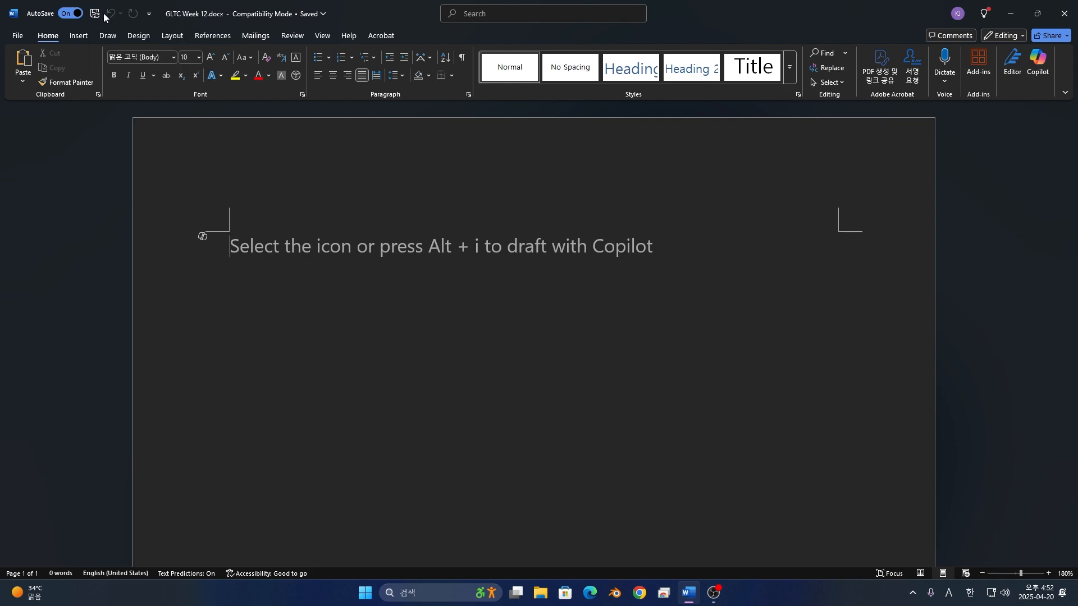
Add the New and Quick Print commands to the Quick Access Toolbar.
click(150, 14)
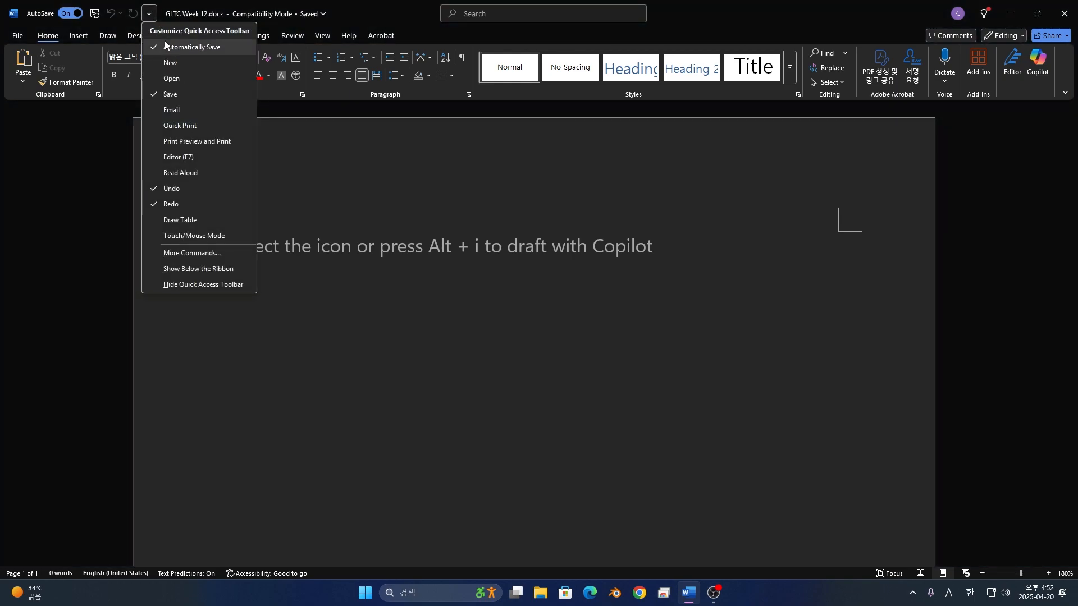
click(227, 66)
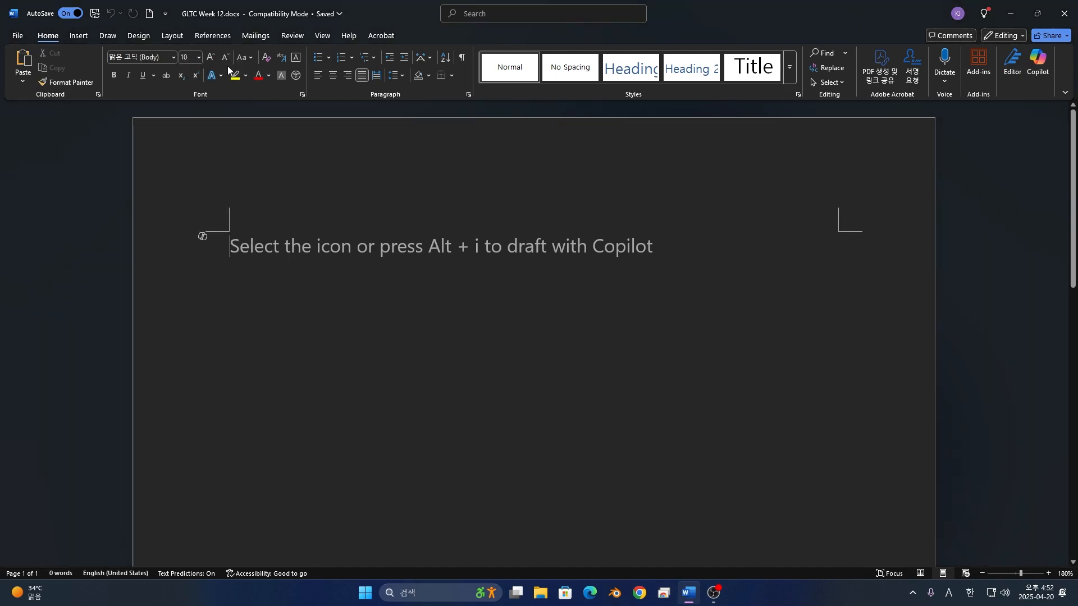
click(167, 15)
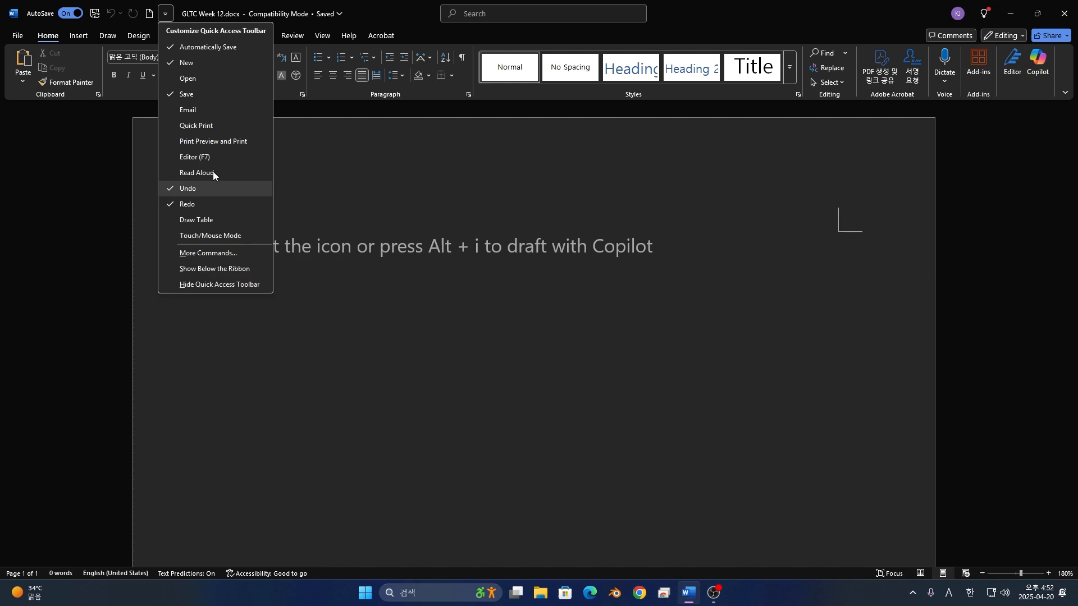
click(221, 127)
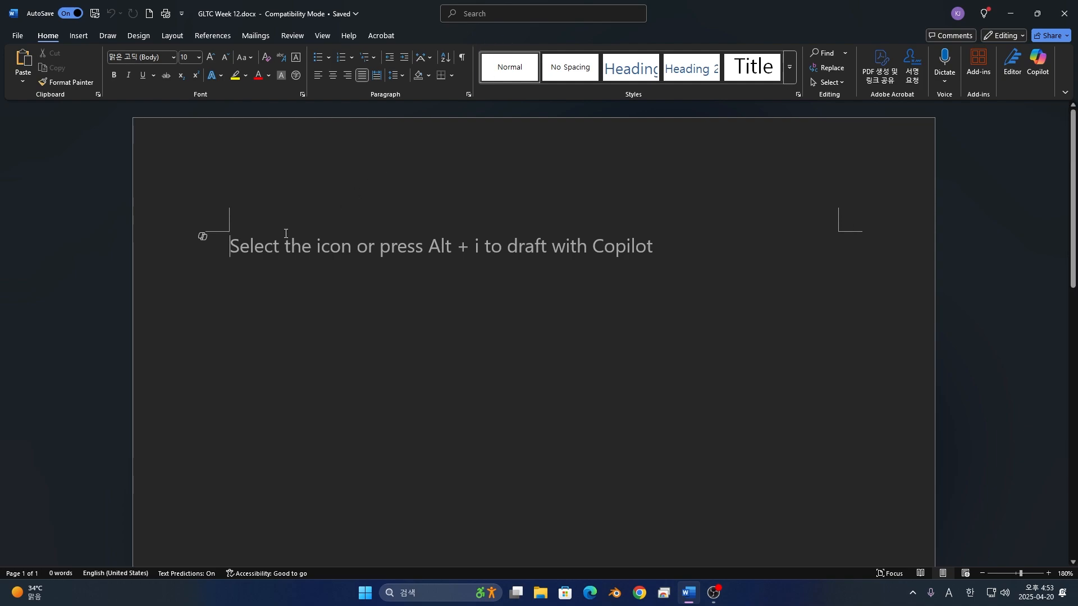
Write "Hello everyone" as the first paragraph and start a new paragraph below it.
text(Hello ev)
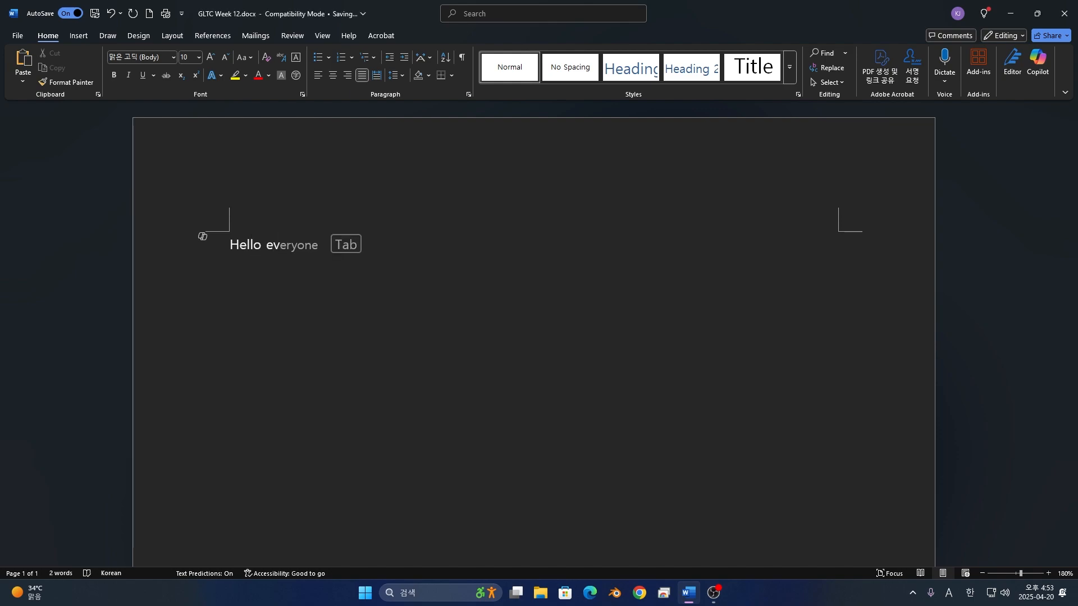
text(eryone)
key(Return)
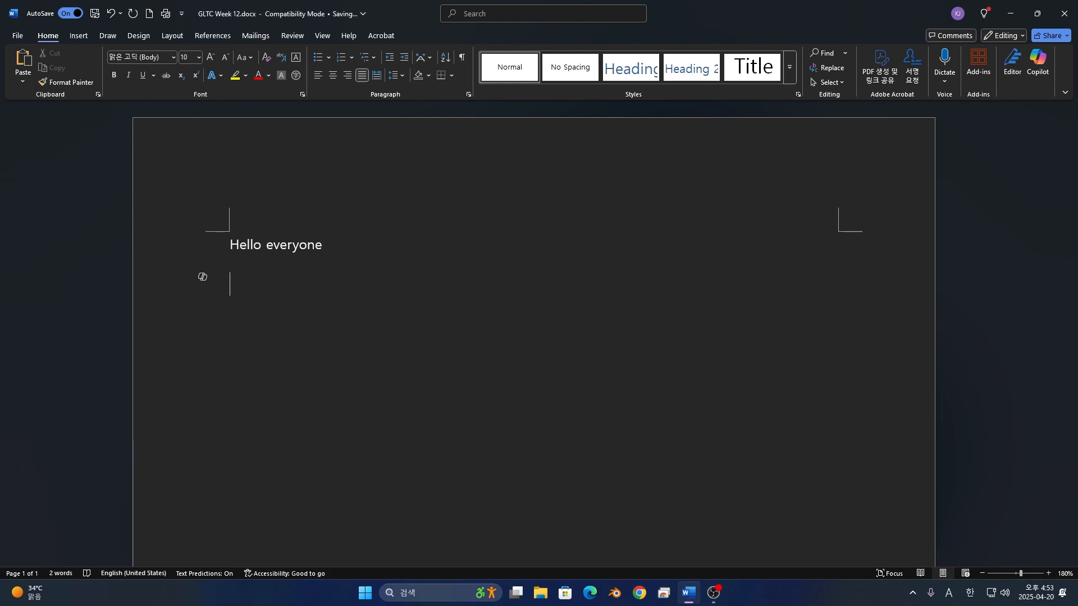
Write "New paragraph" as the second paragraph, deleting the extra letters at its end.
text(new para)
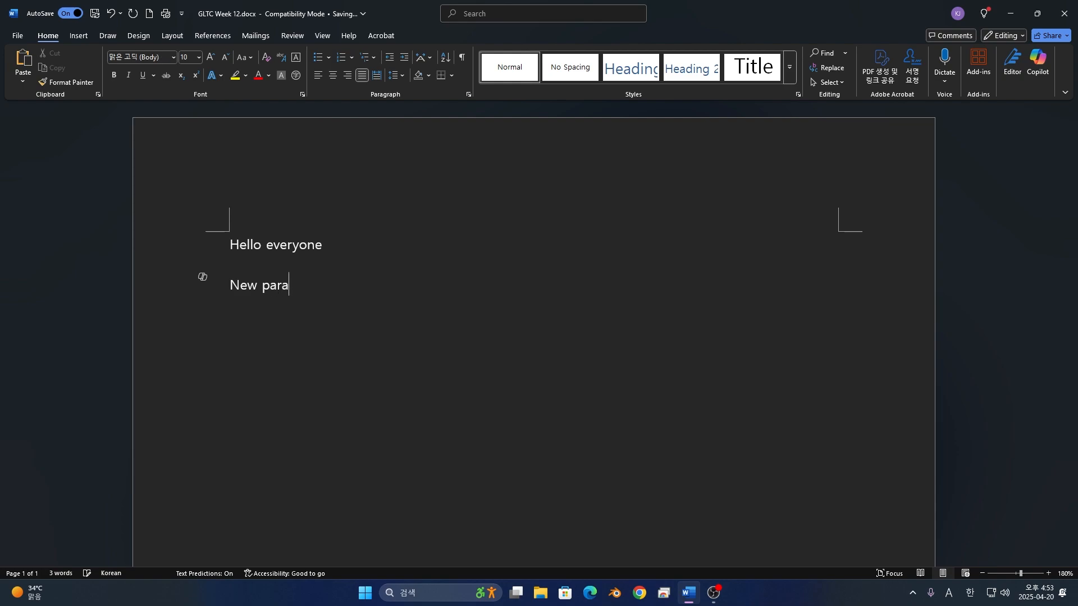
text(graphhh)
key(BackSpace)
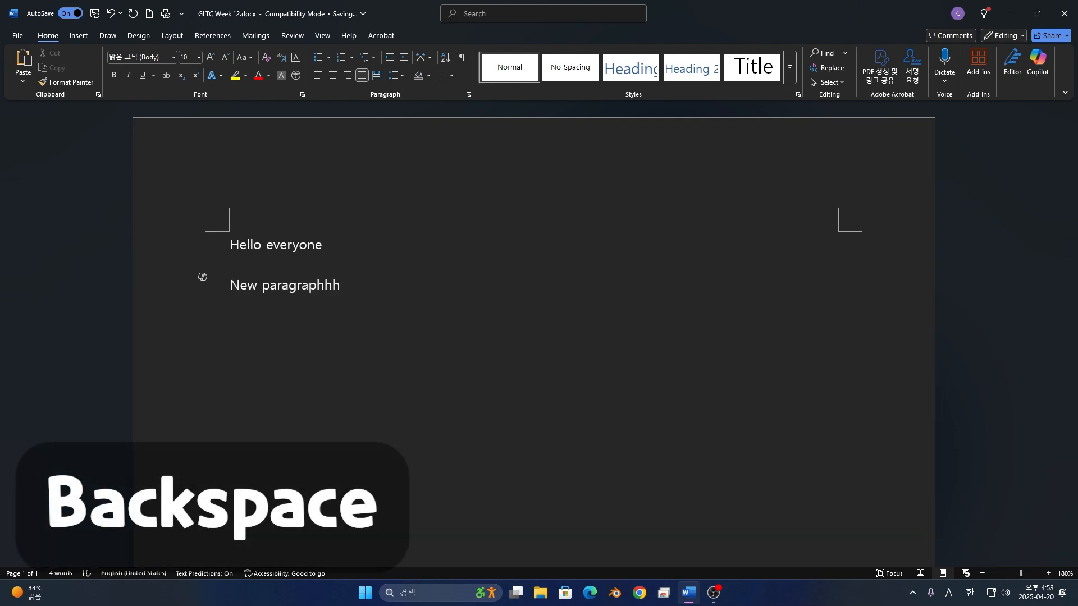
key(Delete)
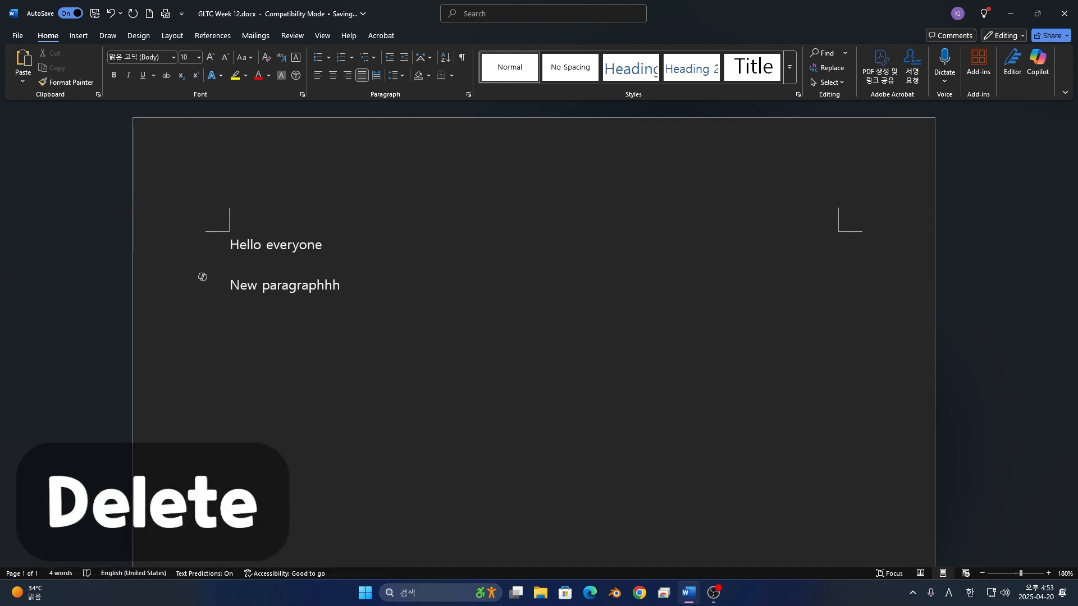
key(BackSpace)
key(BackSpace)
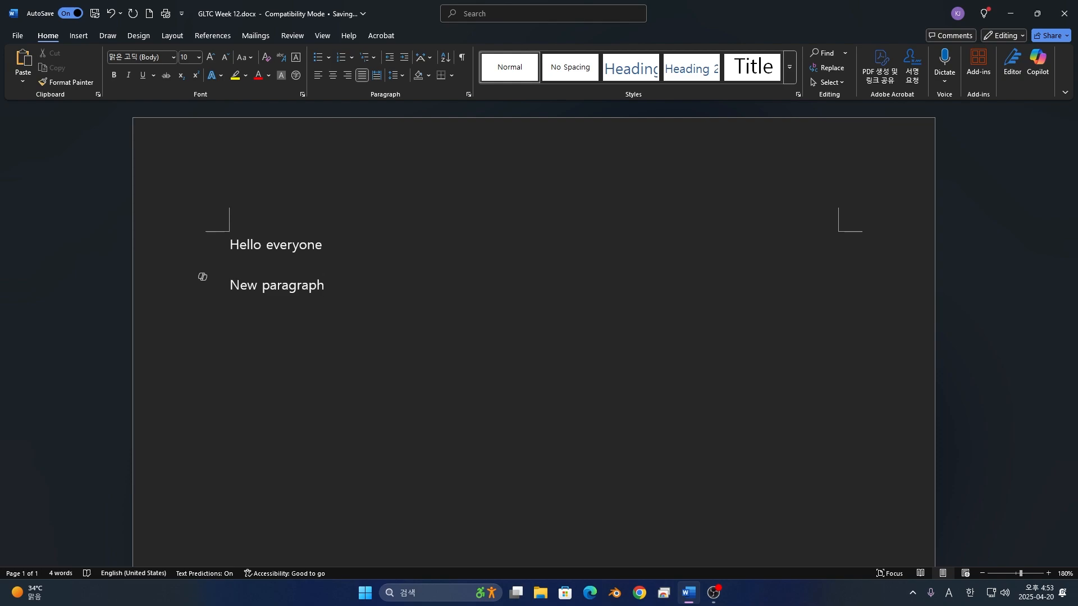
Copy the "New paragraph" line and paste a duplicate below it, undoing and repeating the last paste.
click(211, 282)
key(ctrl+c)
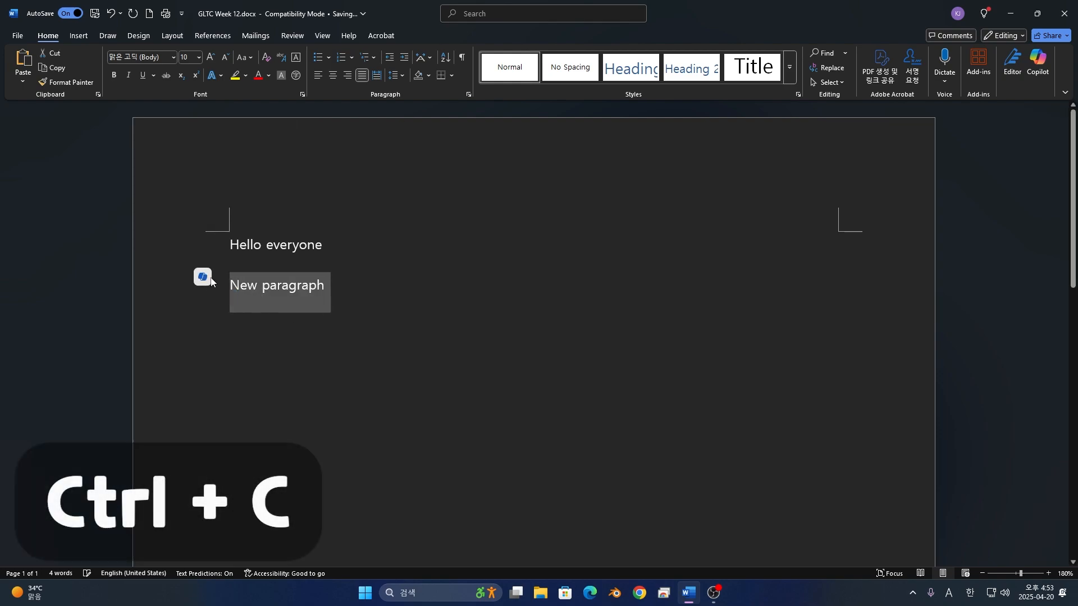
key(ctrl+v)
key(ctrl+v)
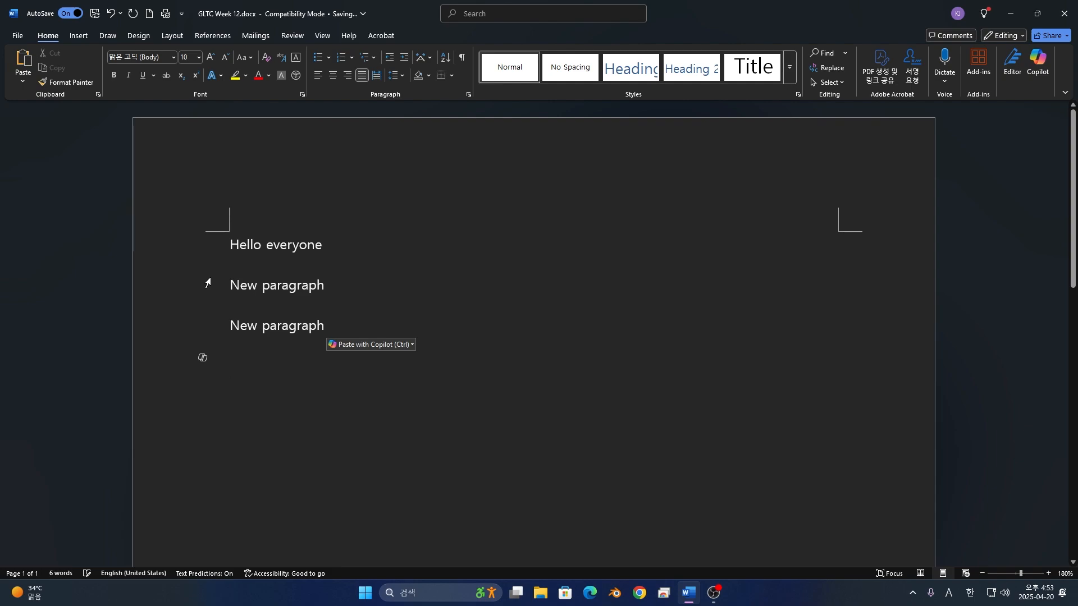
key(ctrl+z)
key(ctrl+v)
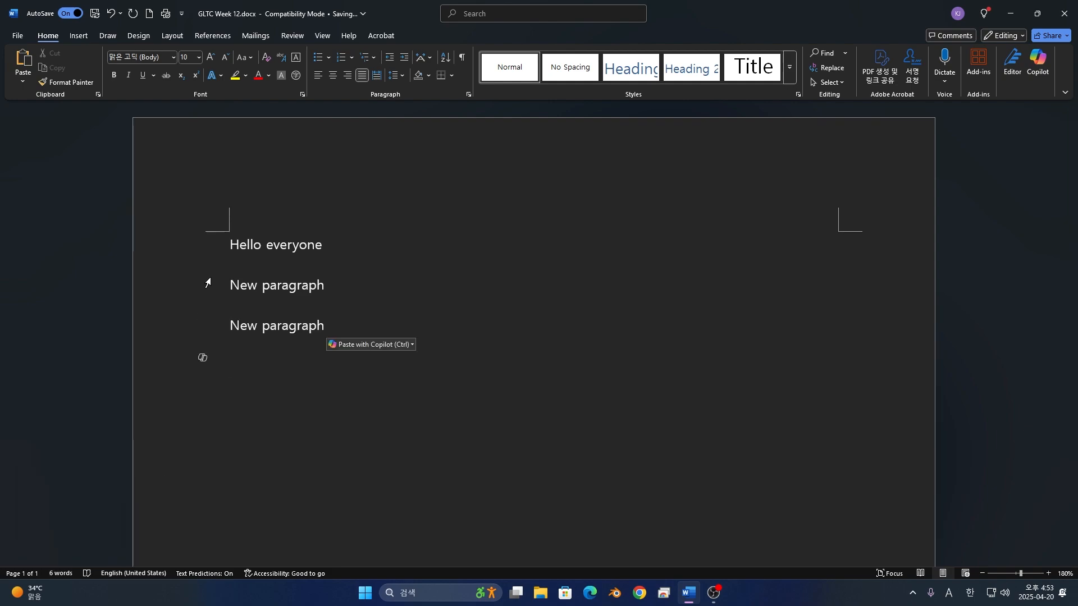
Undo the last paste, add an extra "h" to the end of the second paragraph and repeat that entry.
key(ctrl+z)
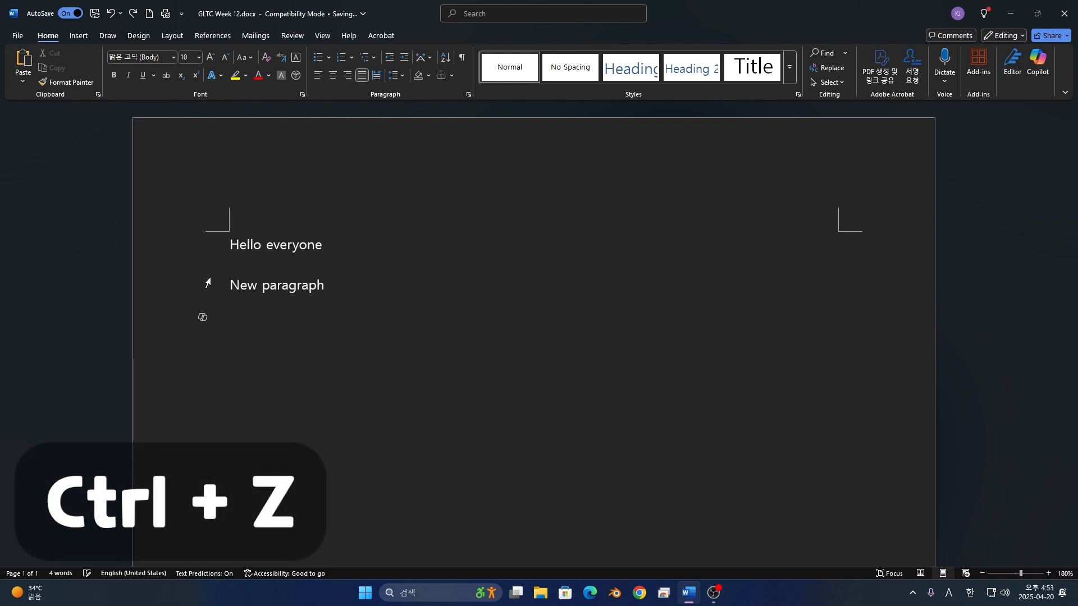
click(207, 283)
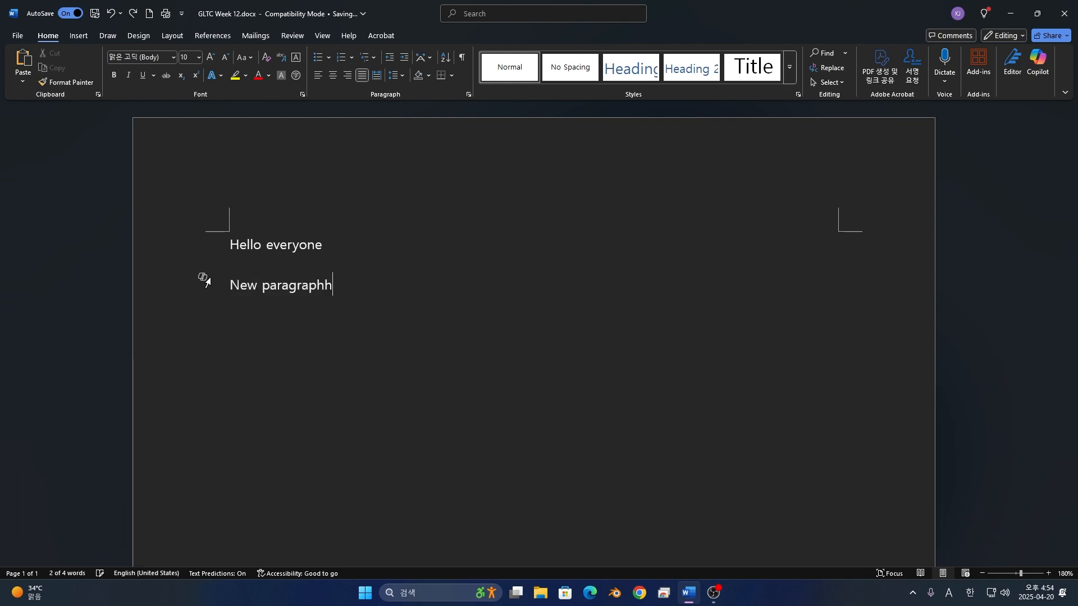
text(h)
key(ctrl+y)
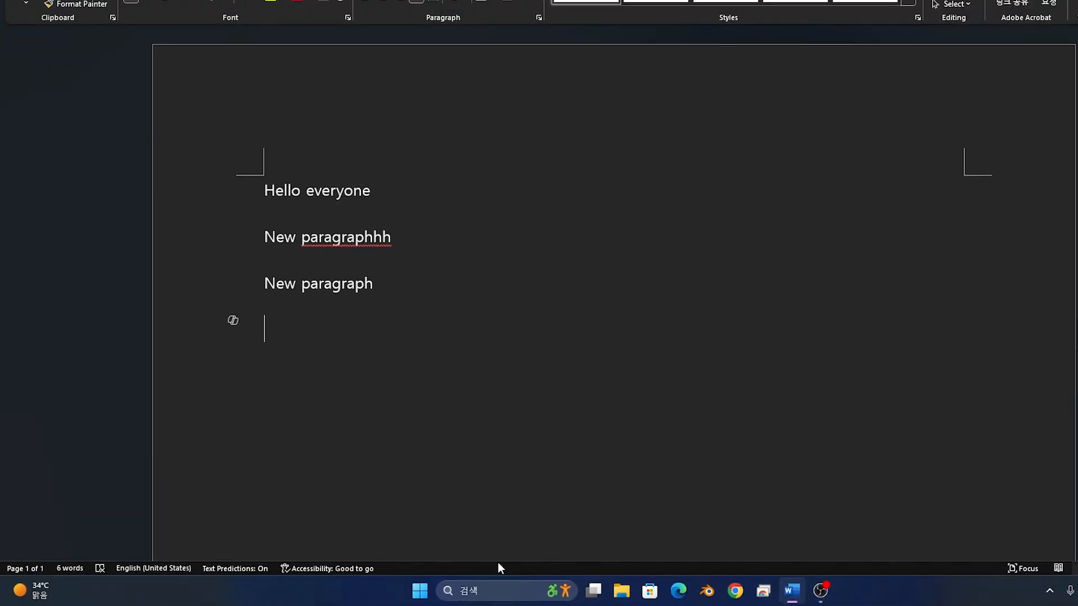
Add the Track Changes and Line Number indicators to the status bar.
right_click(495, 567)
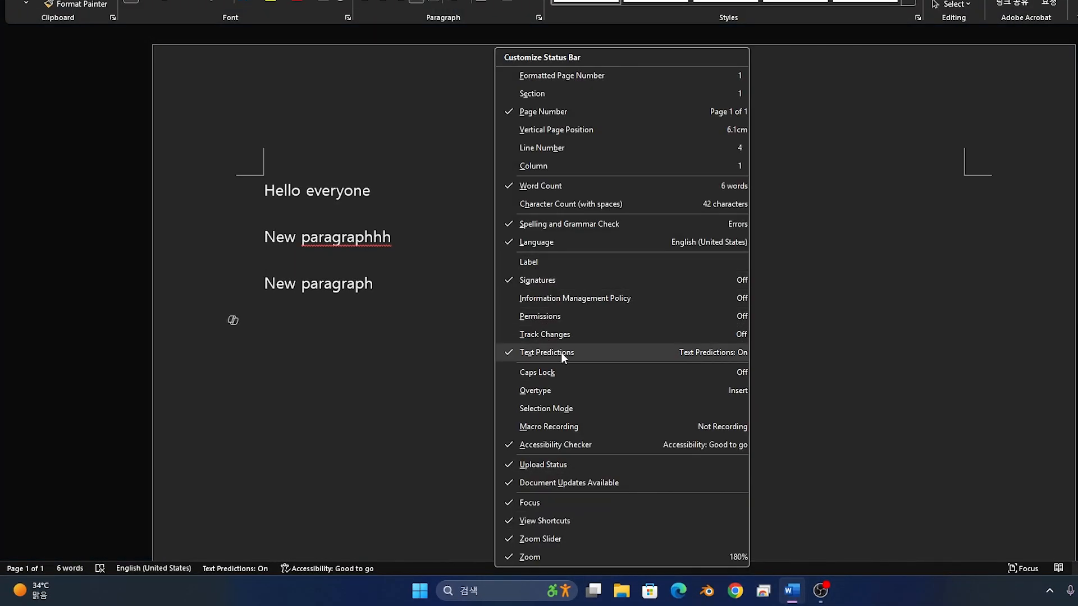
click(573, 341)
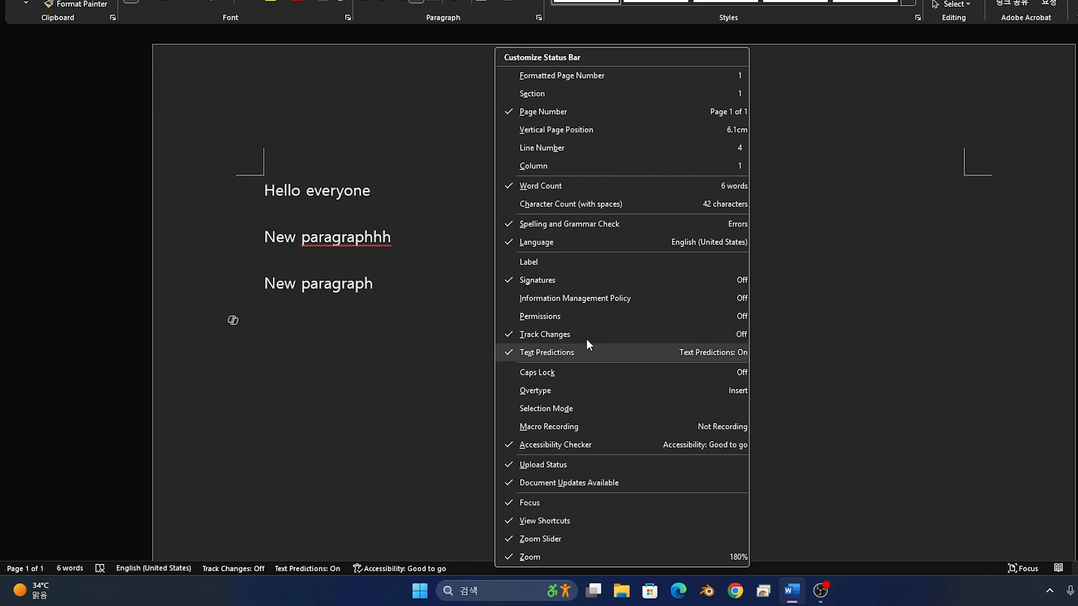
click(659, 147)
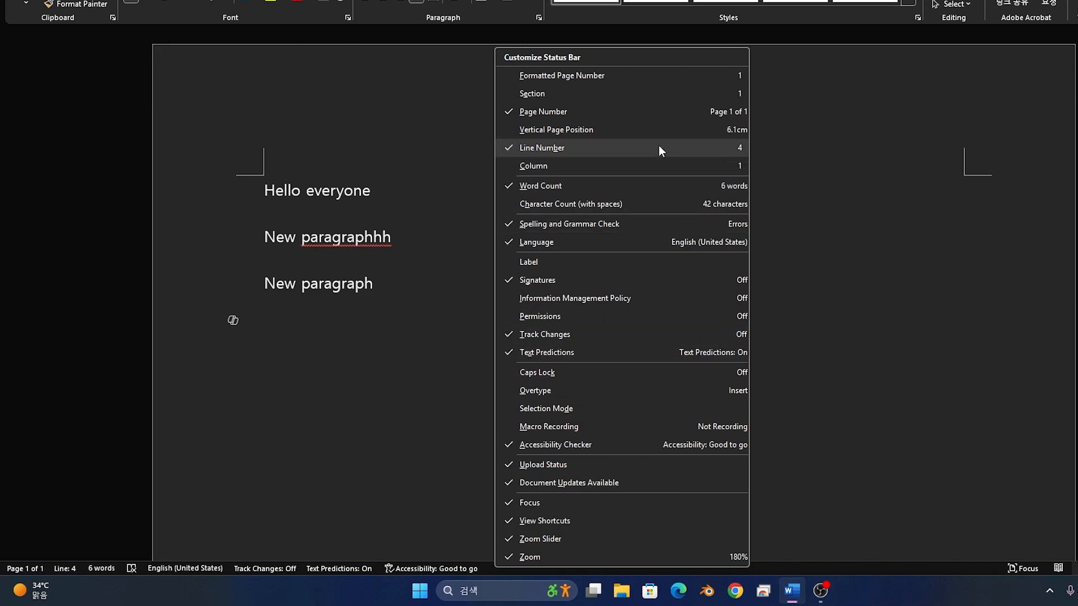
click(934, 337)
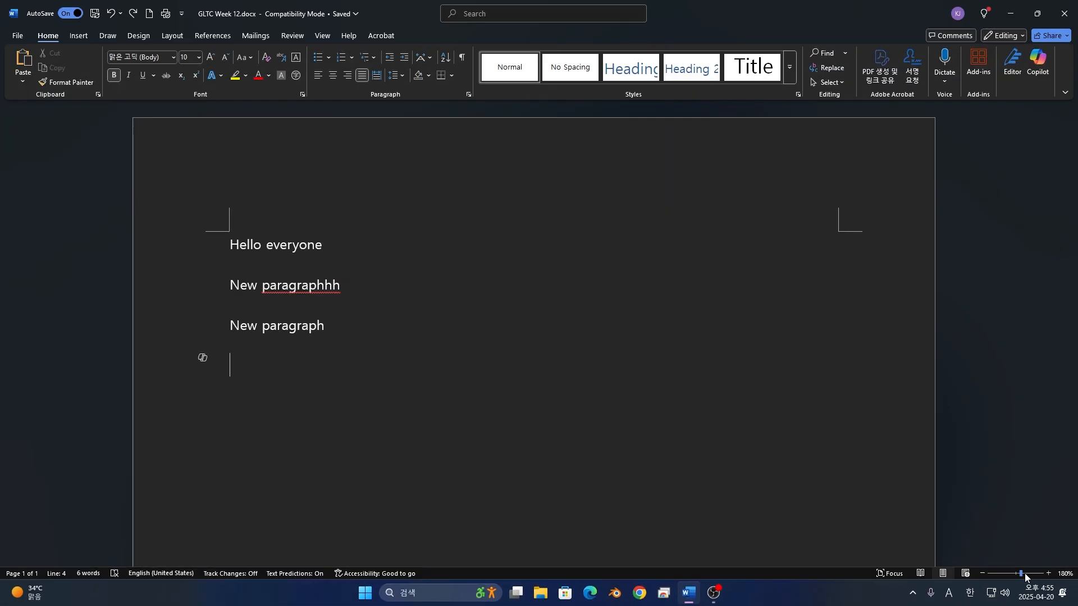
Zoom the document in to 276%, out to 82%, and back in to 202%.
scroll(1025, 574, up, 4)
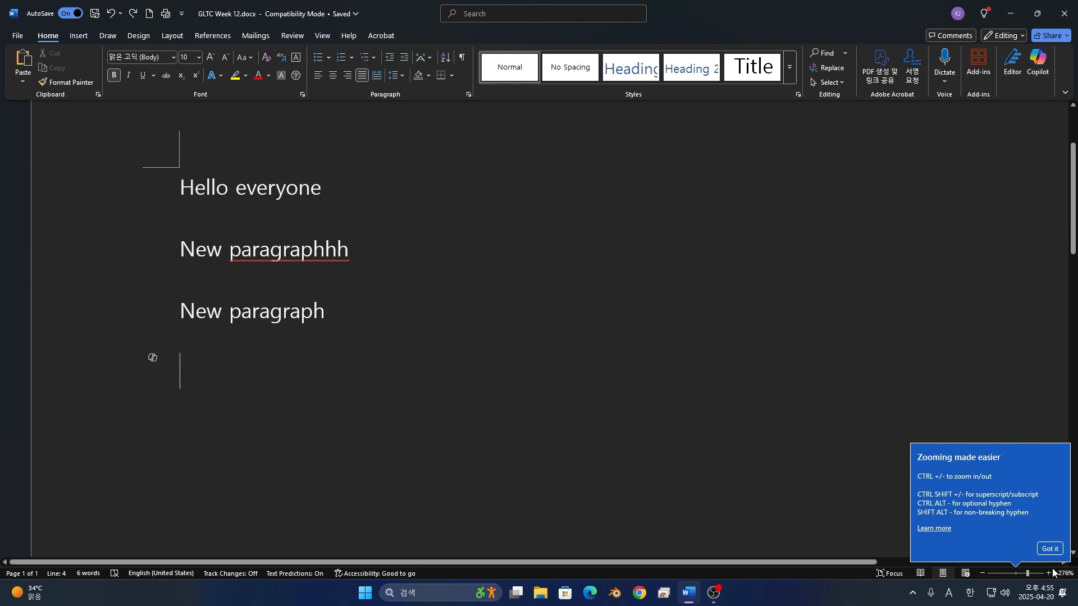
drag(1022, 571, 1010, 572)
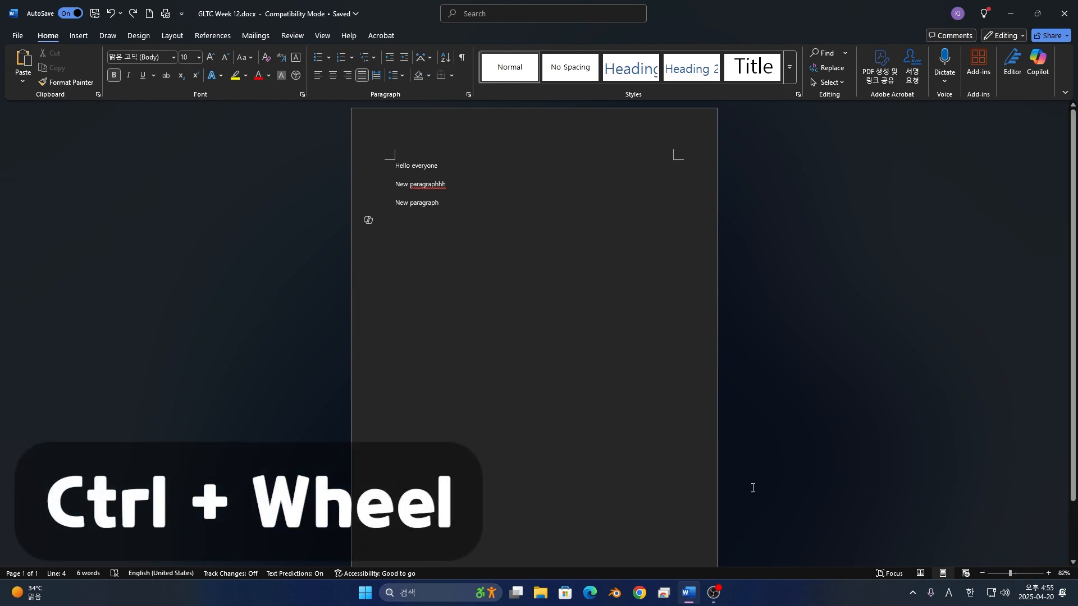
ctrl+scroll(498, 215, up, 14)
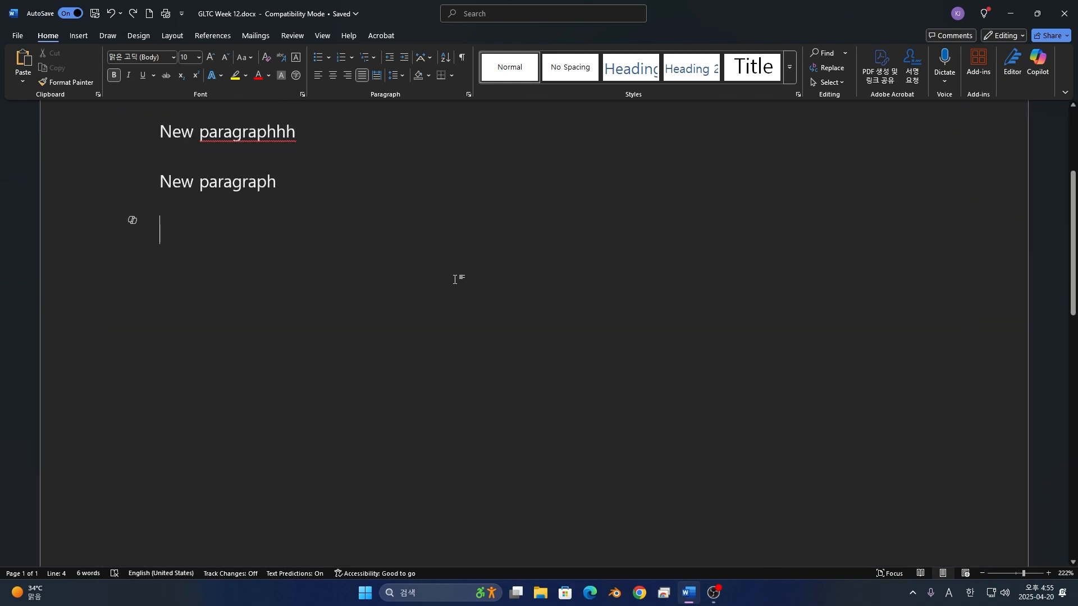
ctrl+scroll(457, 314, down, 5)
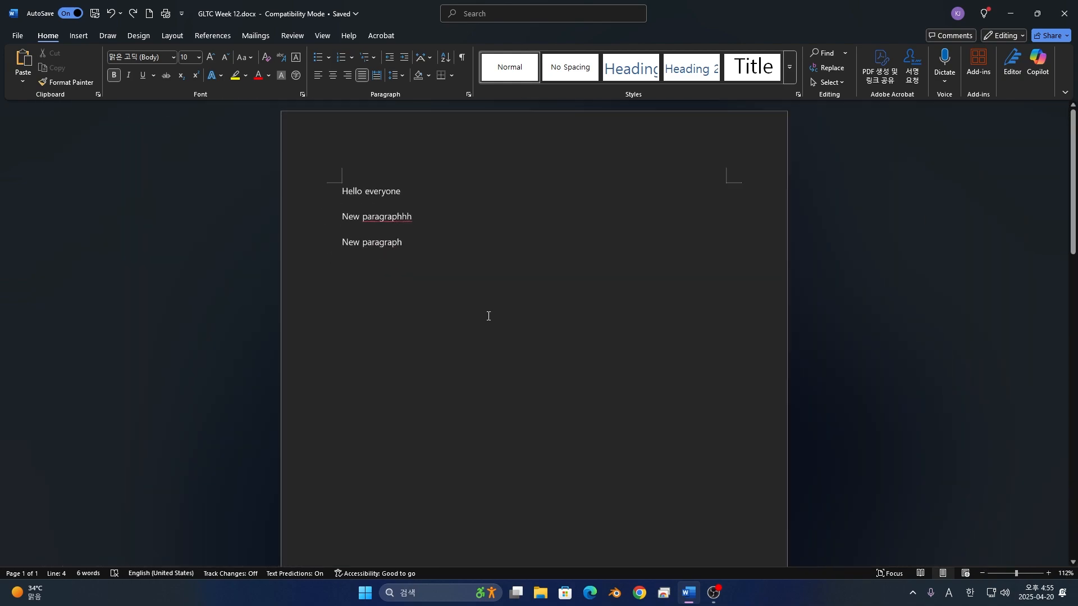
ctrl+scroll(500, 328, up, 3)
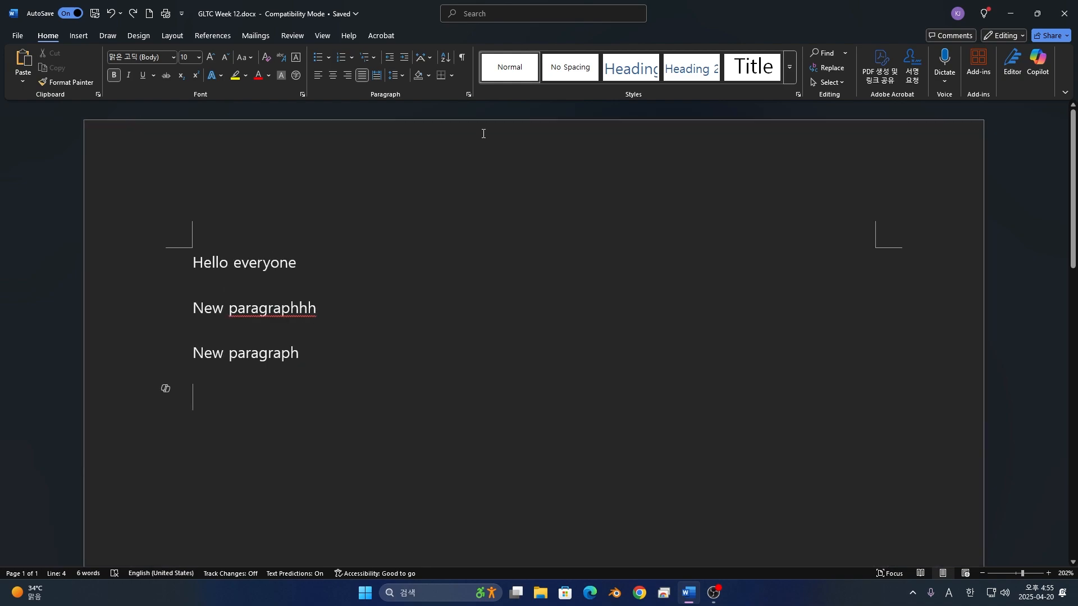
Search Word's commands for "insert picture" and "add page number", and leave the search without running any.
click(485, 17)
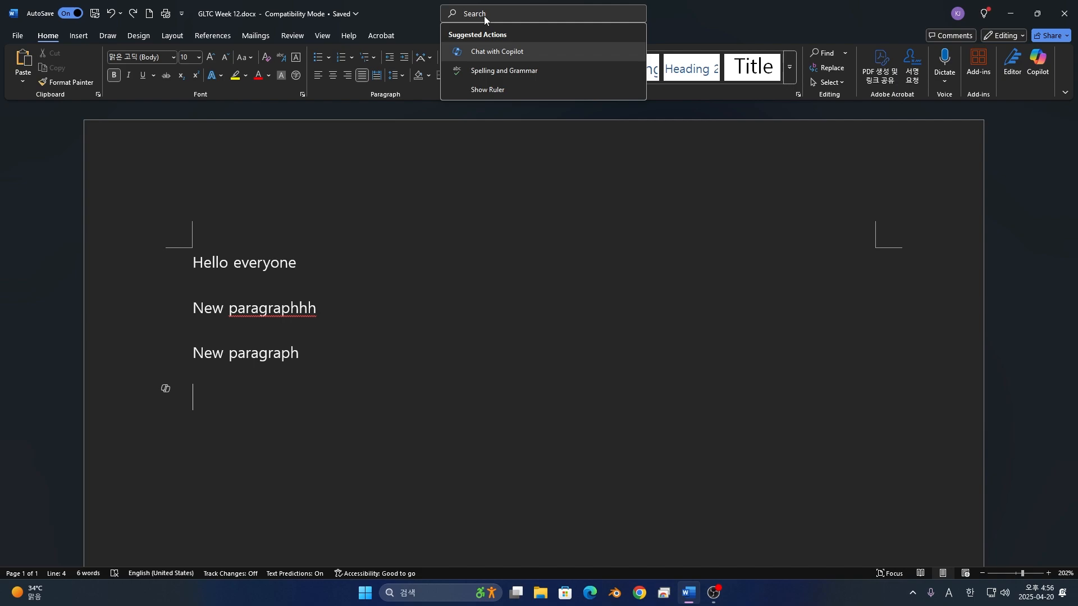
text(inse)
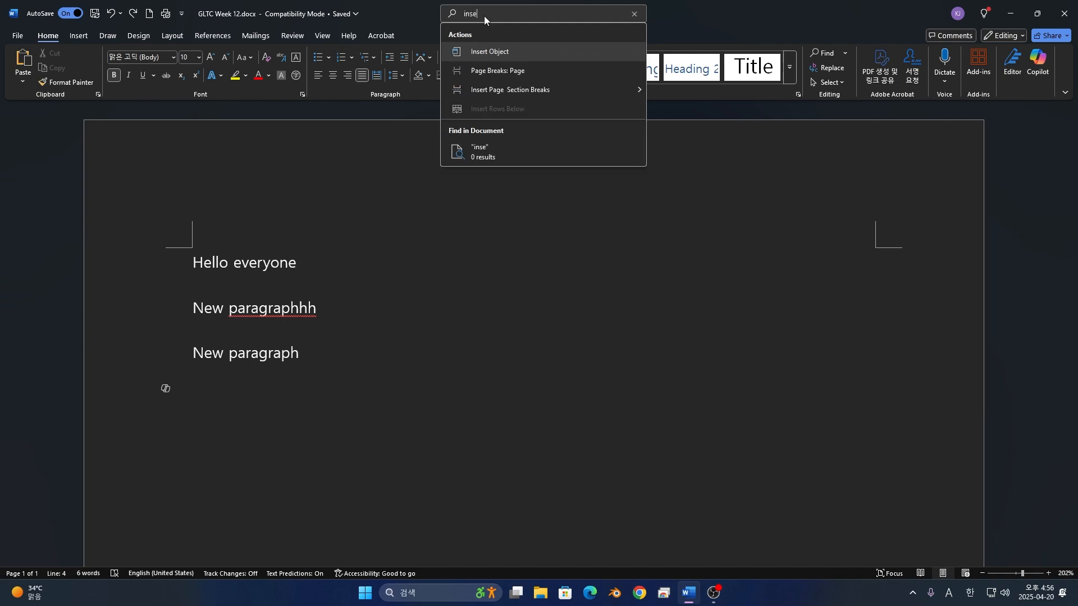
text(rt picture)
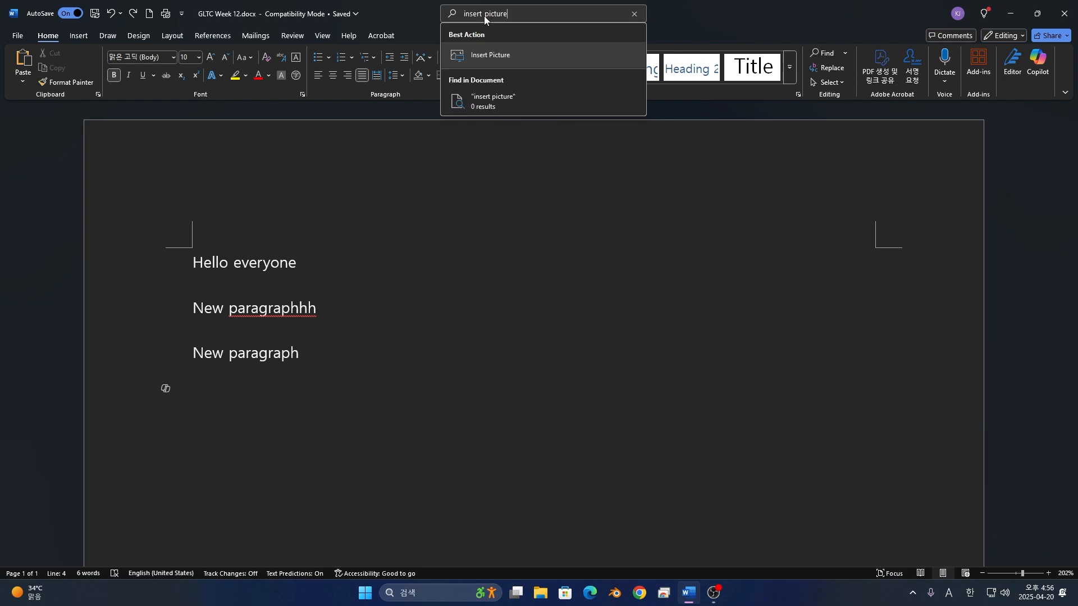
key(ctrl+a)
text(add page)
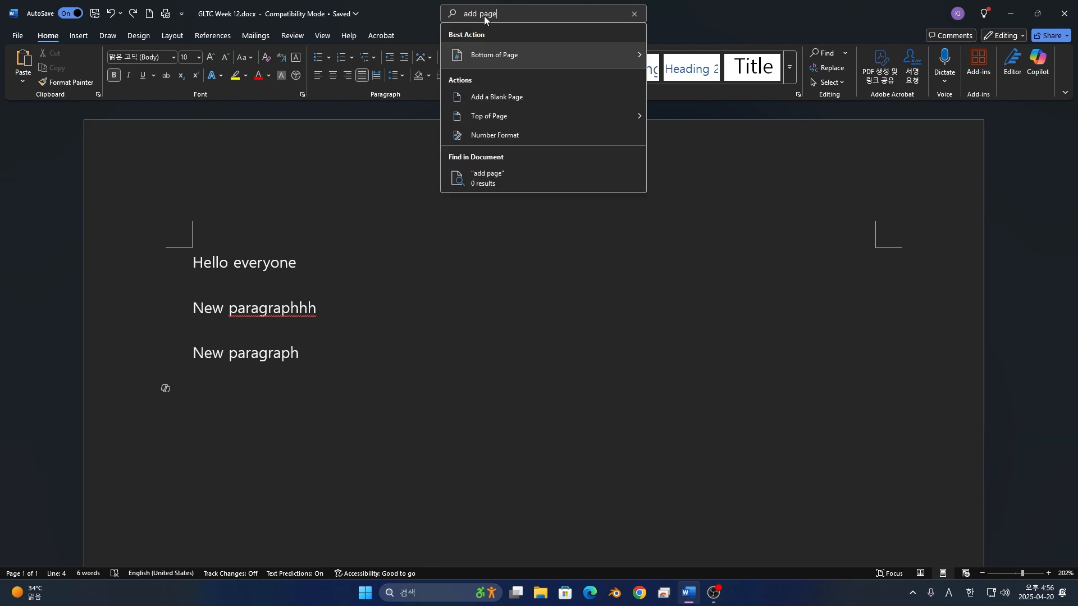
text( number)
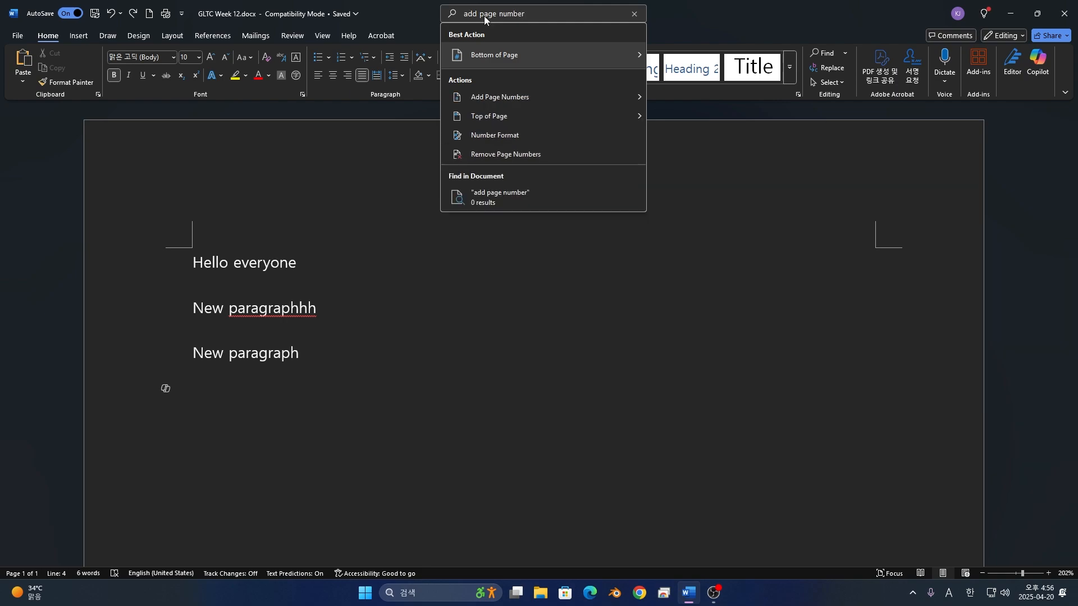
key(Down)
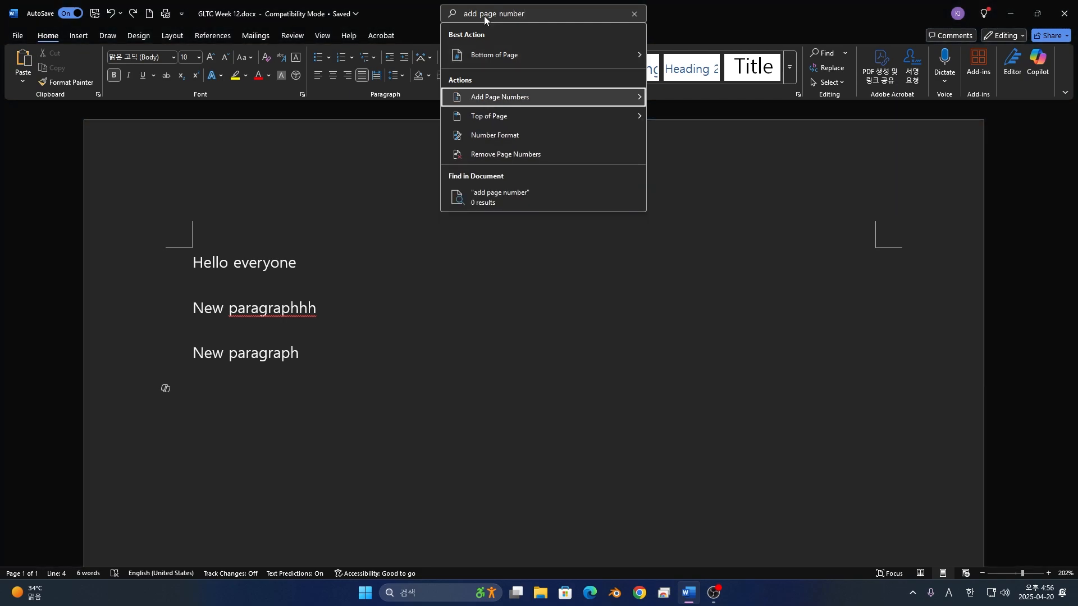
key(Escape)
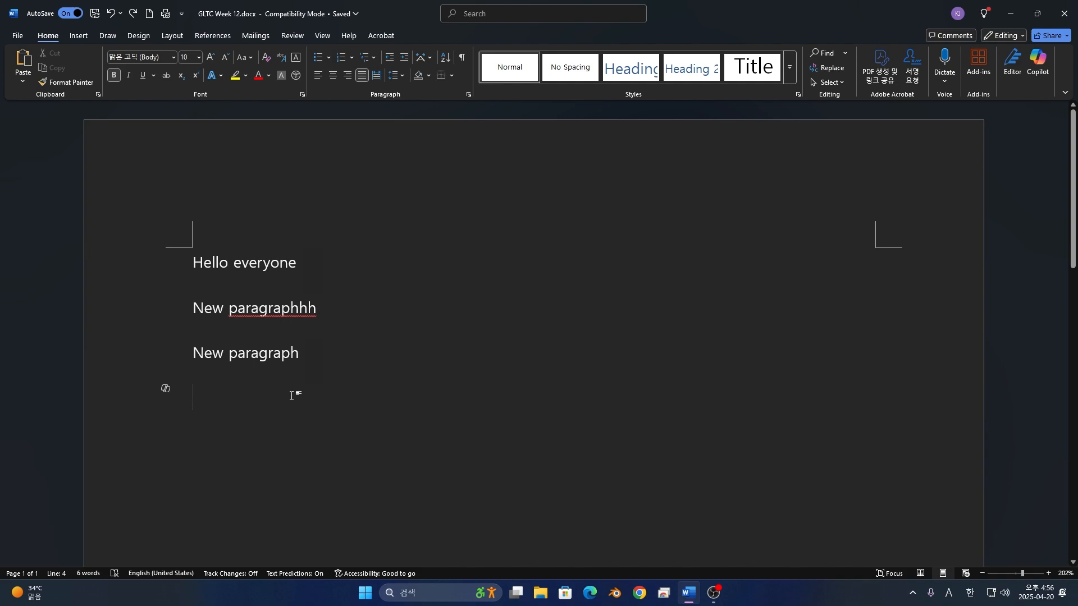
Practise selecting the last "New paragraph" line and the whole document, and remove the empty paragraph at the end.
drag(303, 361, 197, 352)
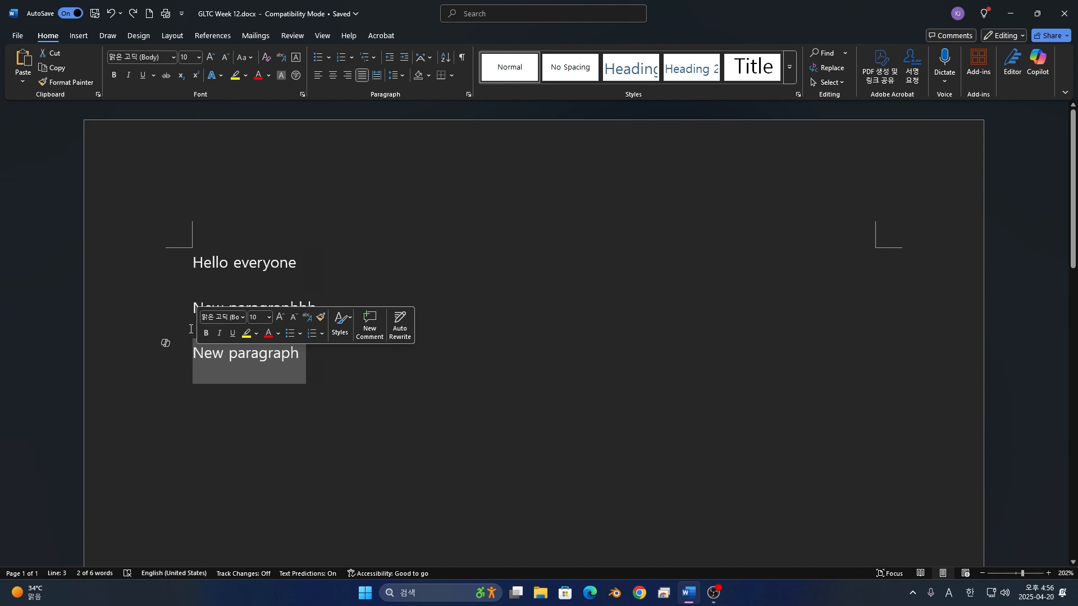
key(ctrl+a)
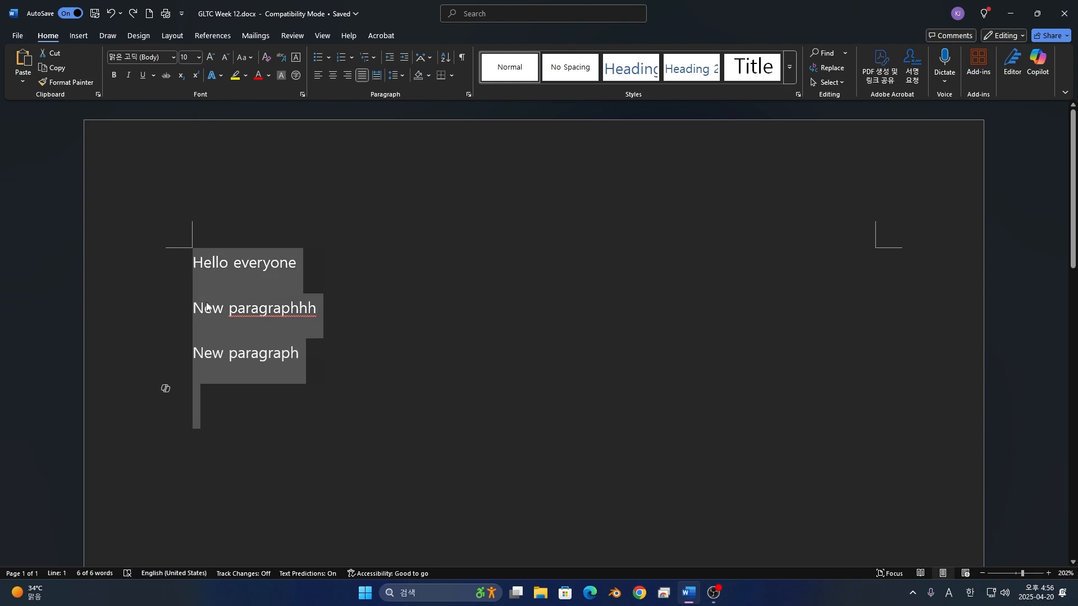
click(288, 431)
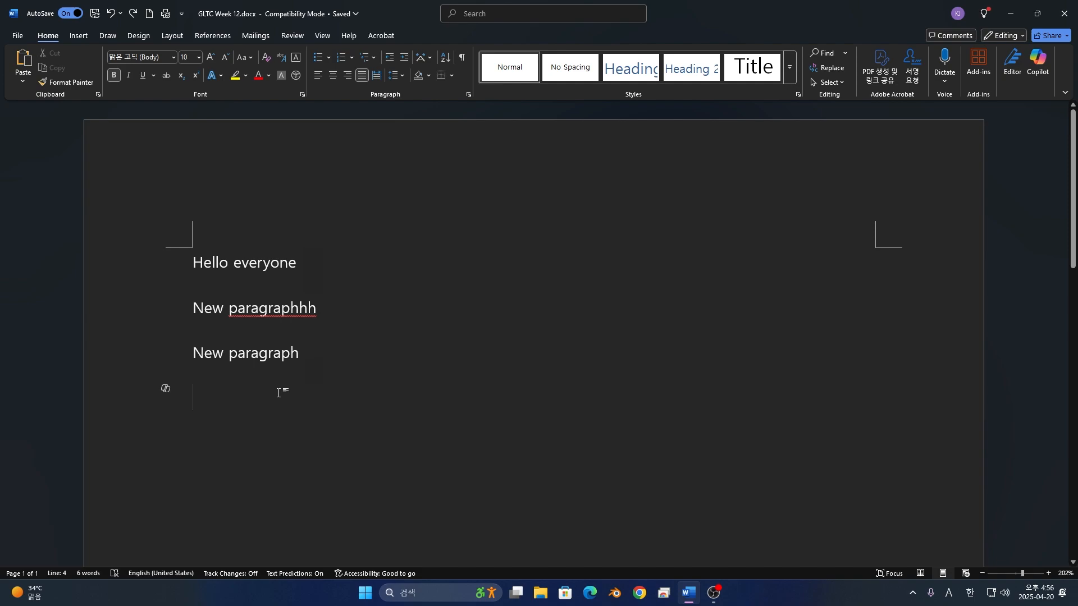
key(BackSpace)
Set the font of the "Hello everyone" paragraph to Algerian.
drag(320, 274, 209, 282)
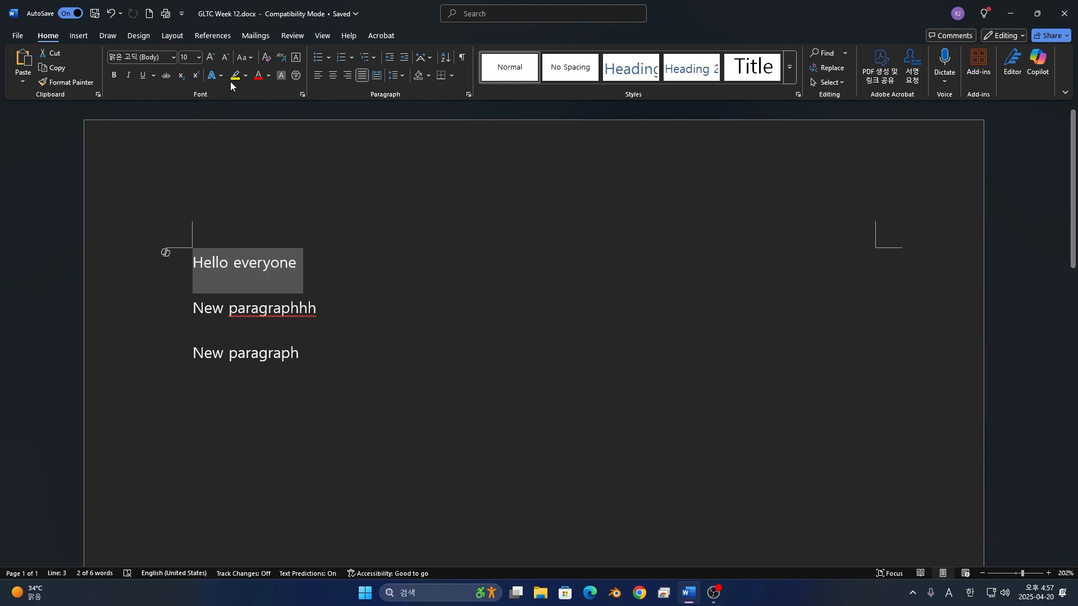
click(174, 54)
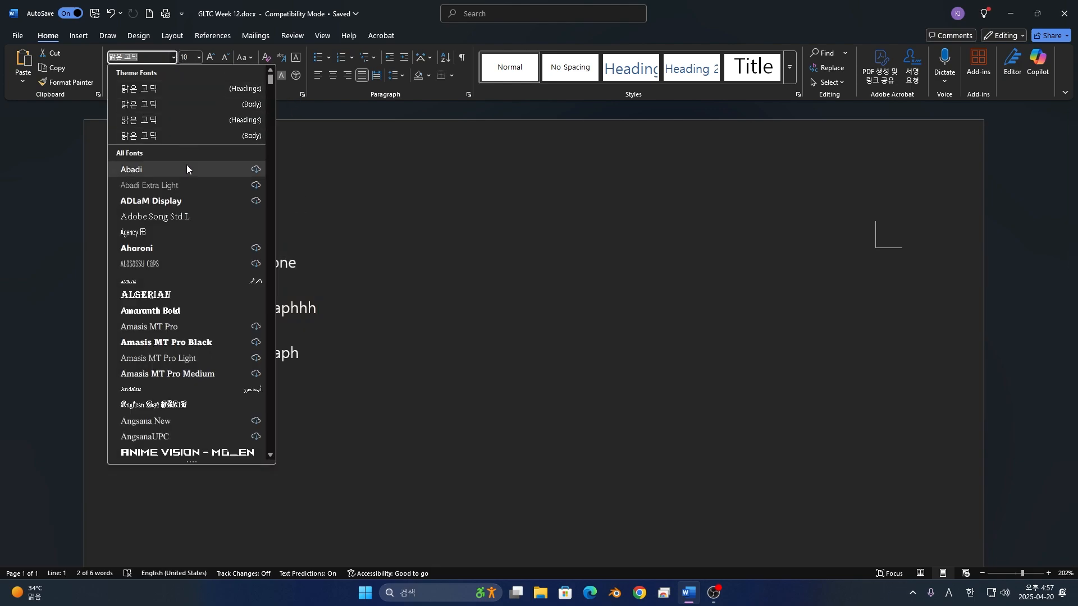
scroll(187, 169, down, 3)
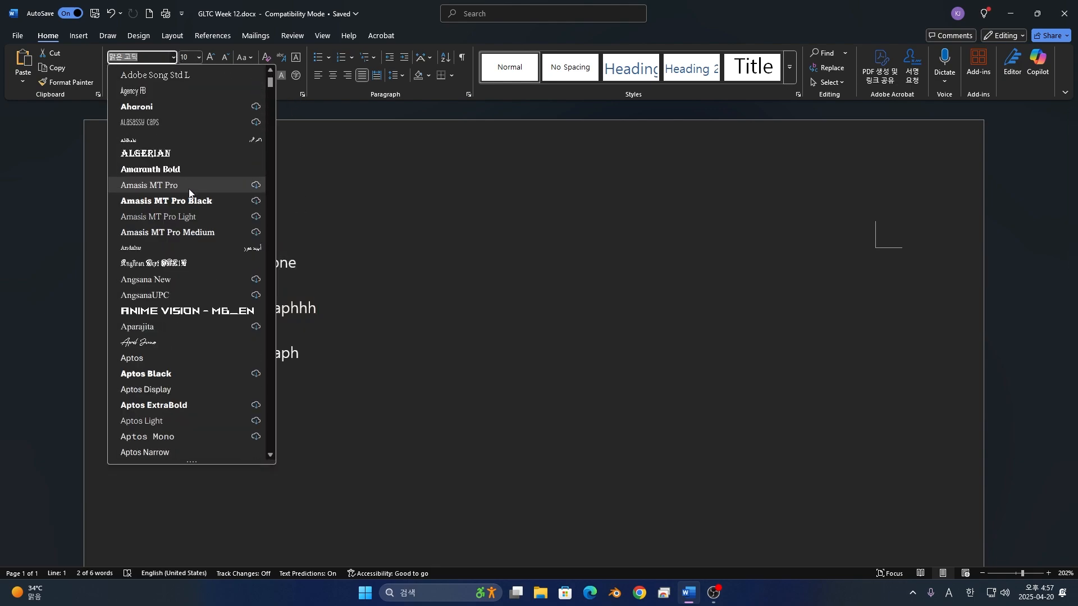
click(196, 159)
click(228, 253)
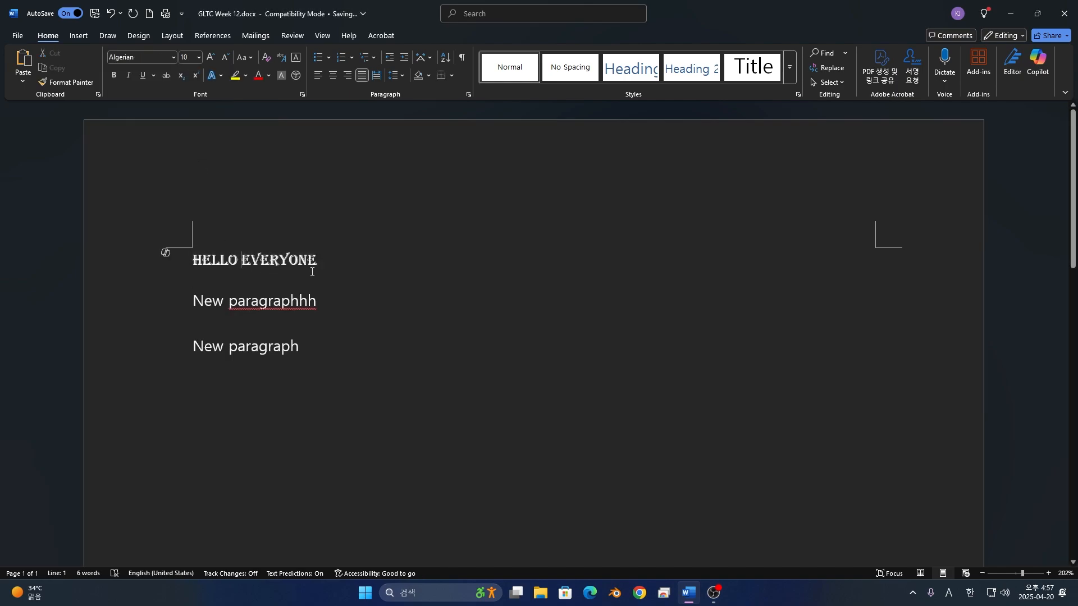
Set the font size of the whole "Hello everyone" line to 22.
double_click(275, 260)
click(270, 274)
click(168, 276)
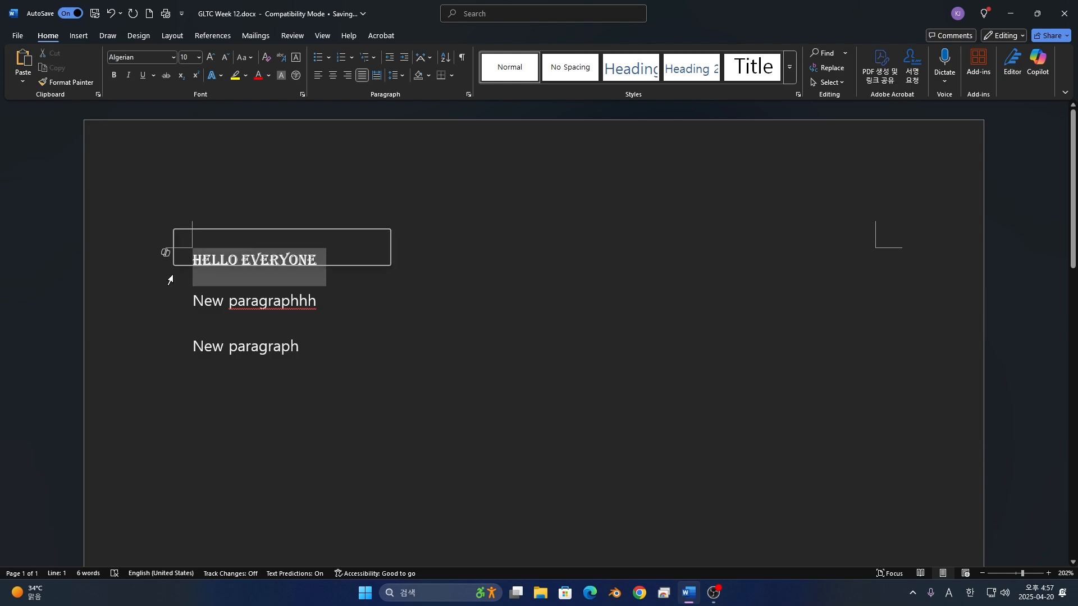
click(202, 61)
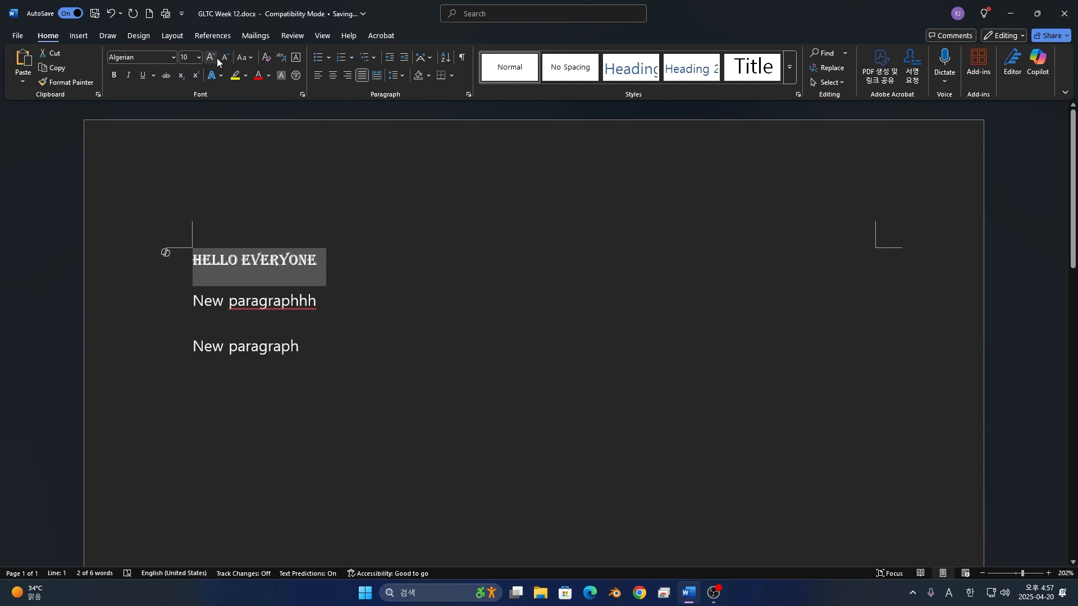
click(199, 58)
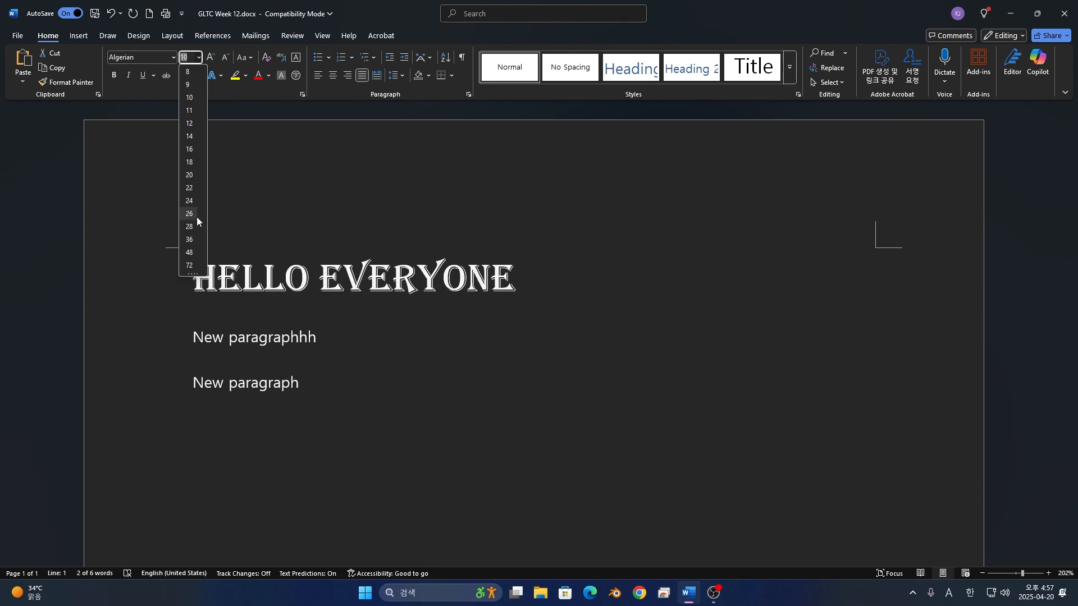
click(183, 57)
key(BackSpace)
text(22)
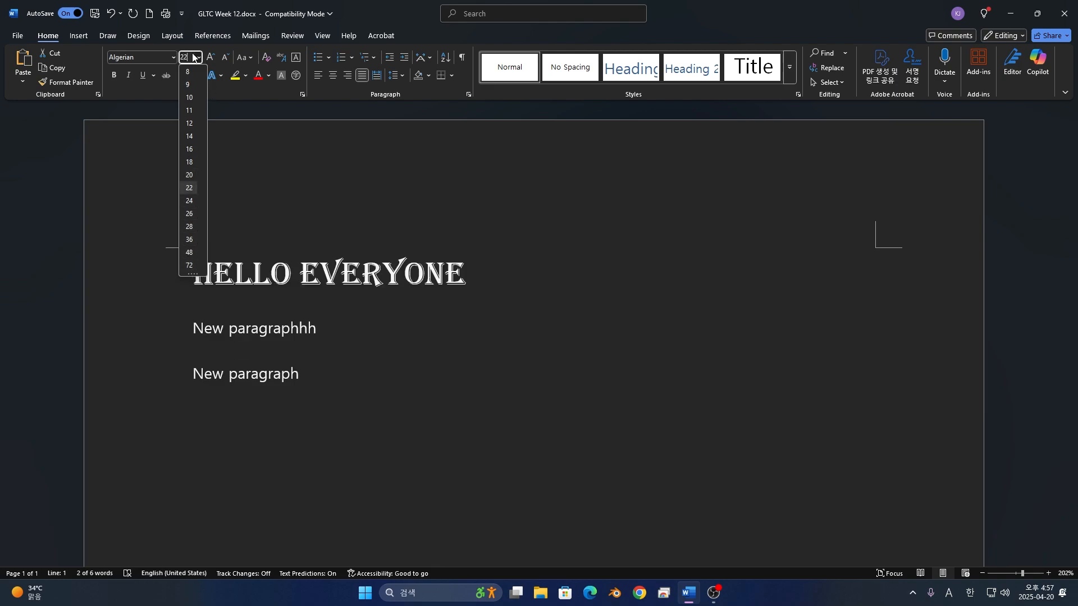
key(Return)
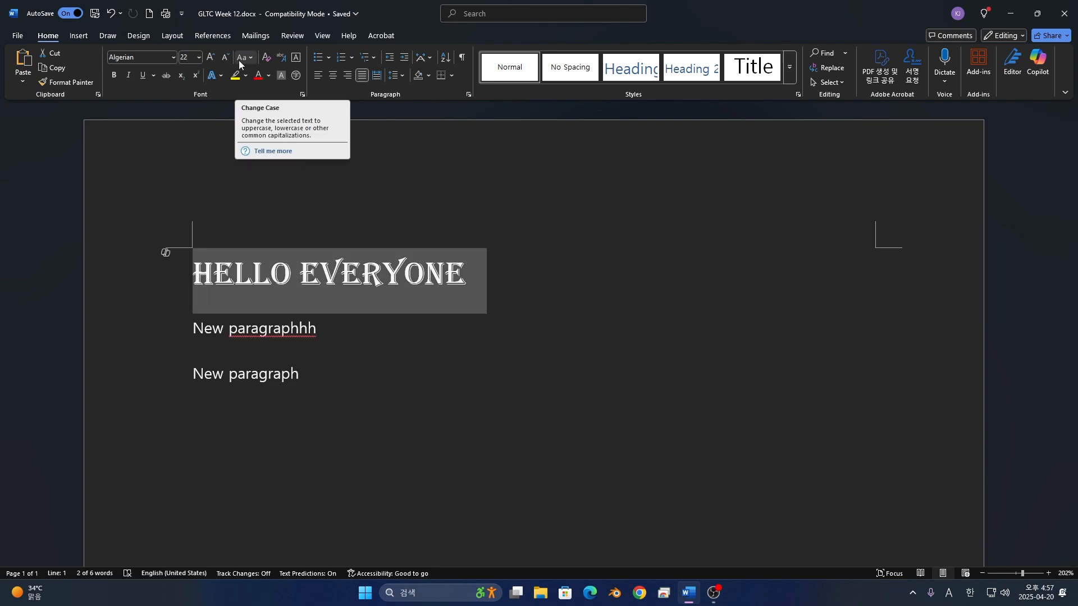
Change the "Hello everyone" line to lowercase and set its font to Agency FB.
click(241, 58)
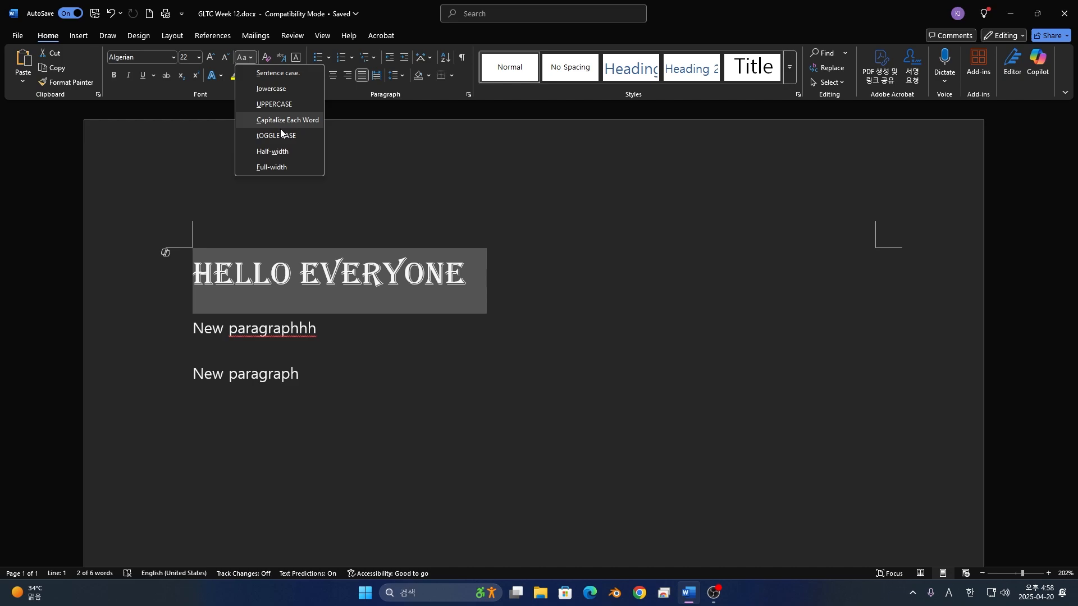
click(272, 170)
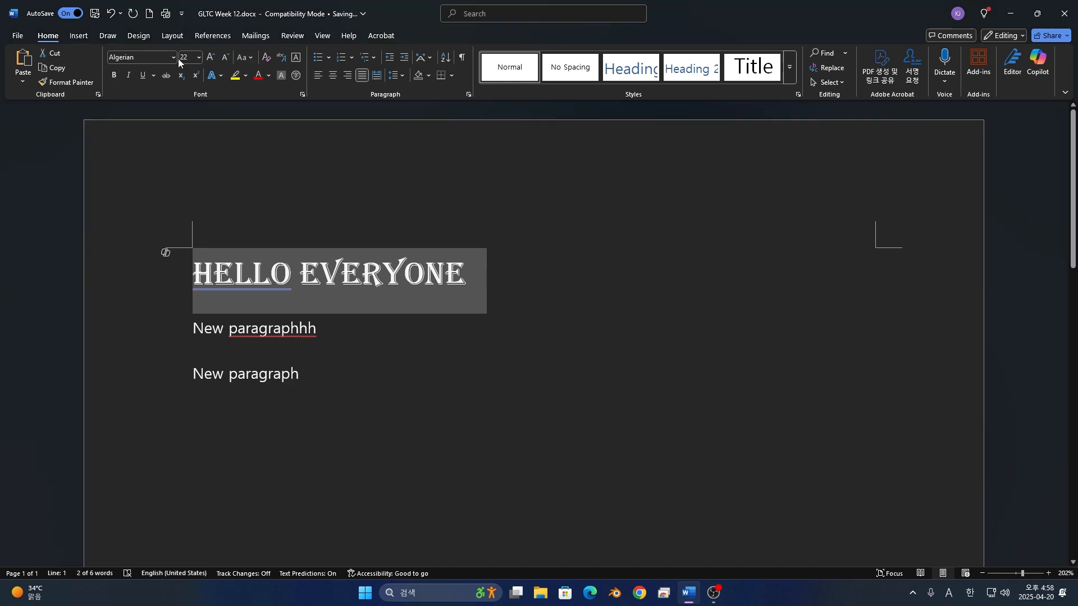
click(173, 57)
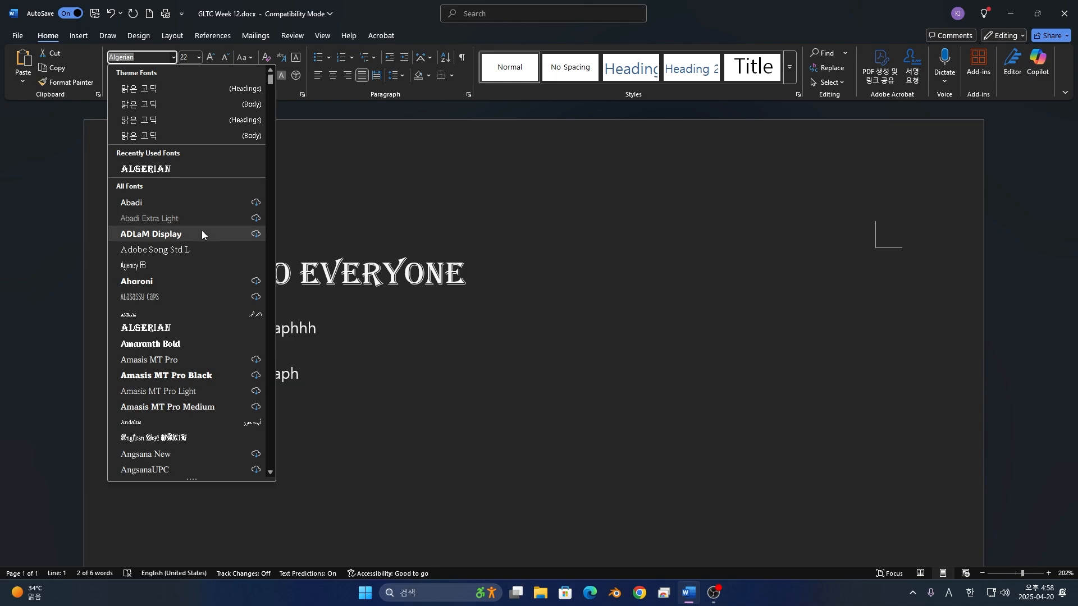
click(172, 266)
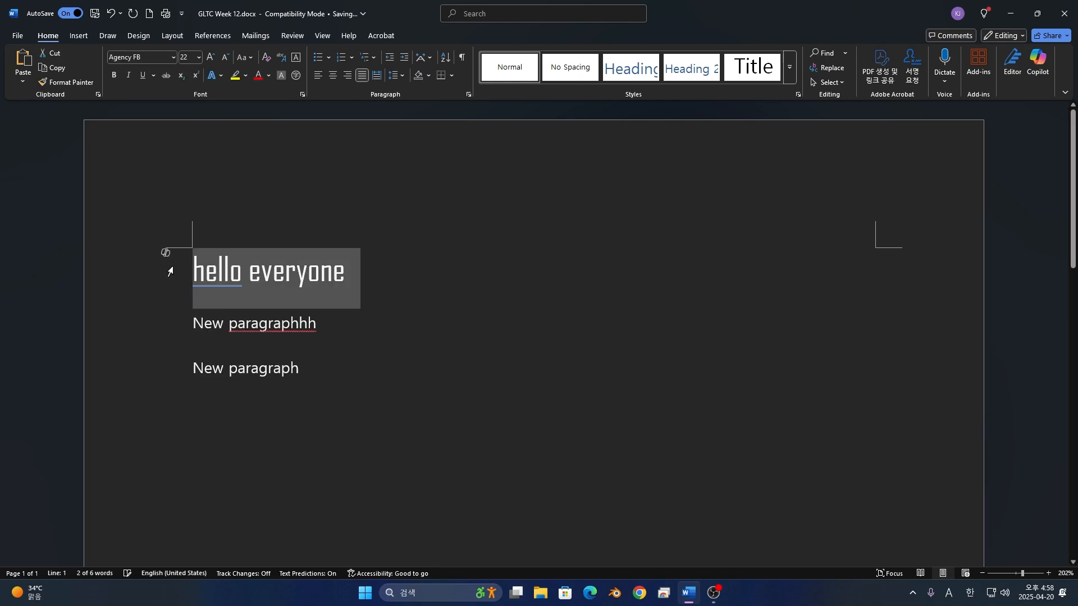
Change the case of the "hello everyone" line to lowercase, followed by UPPERCASE.
click(252, 60)
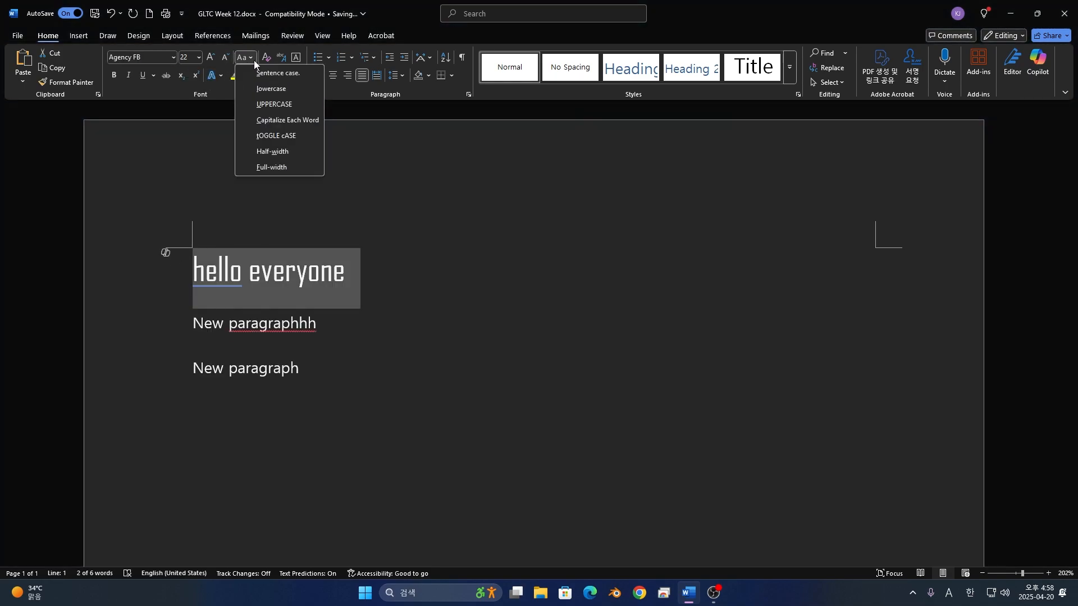
click(260, 91)
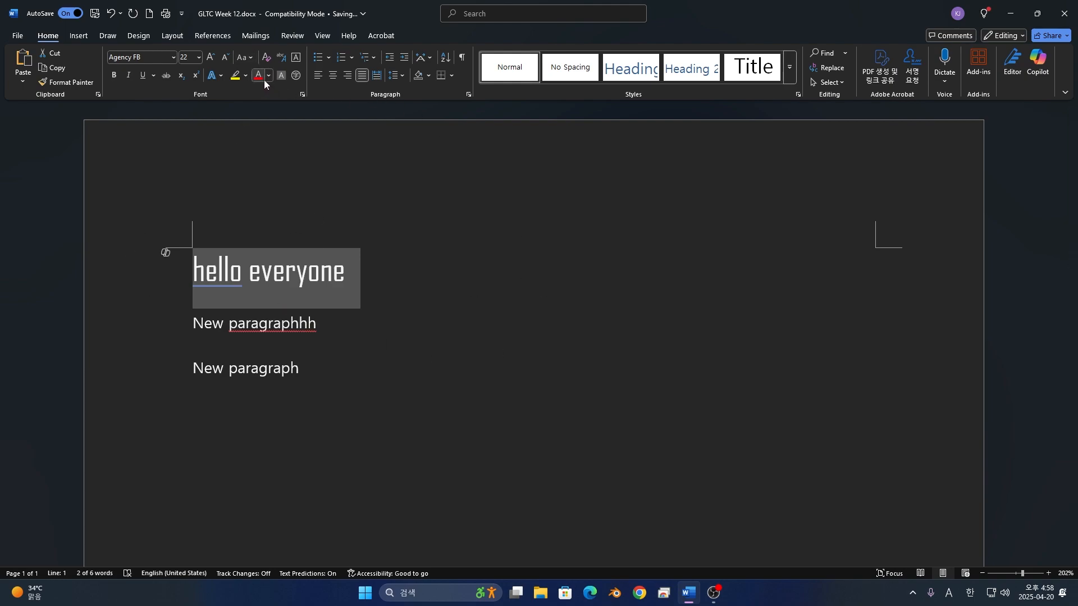
click(246, 58)
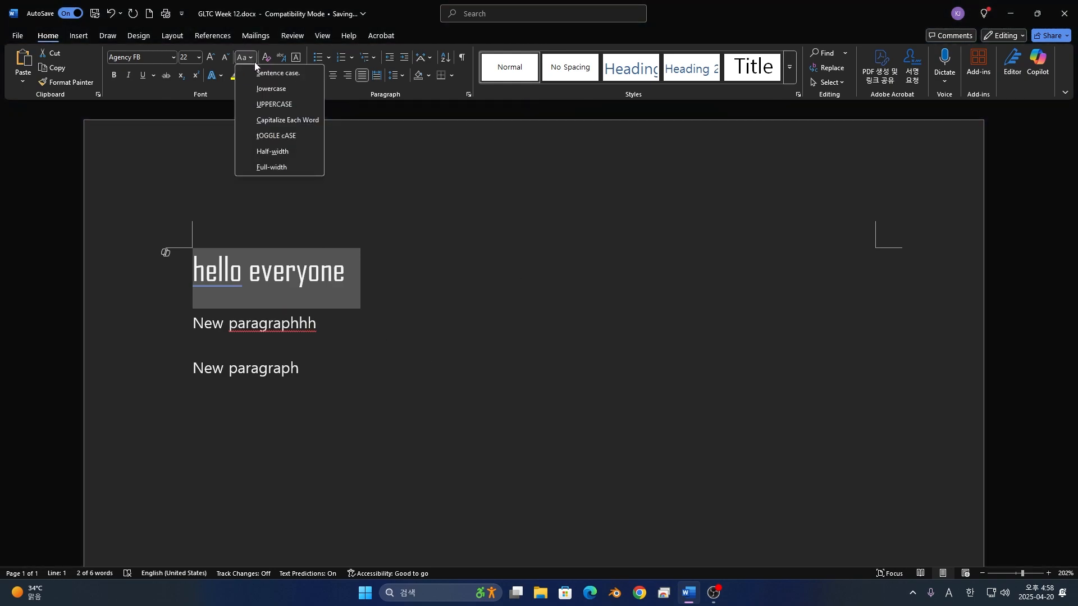
click(273, 104)
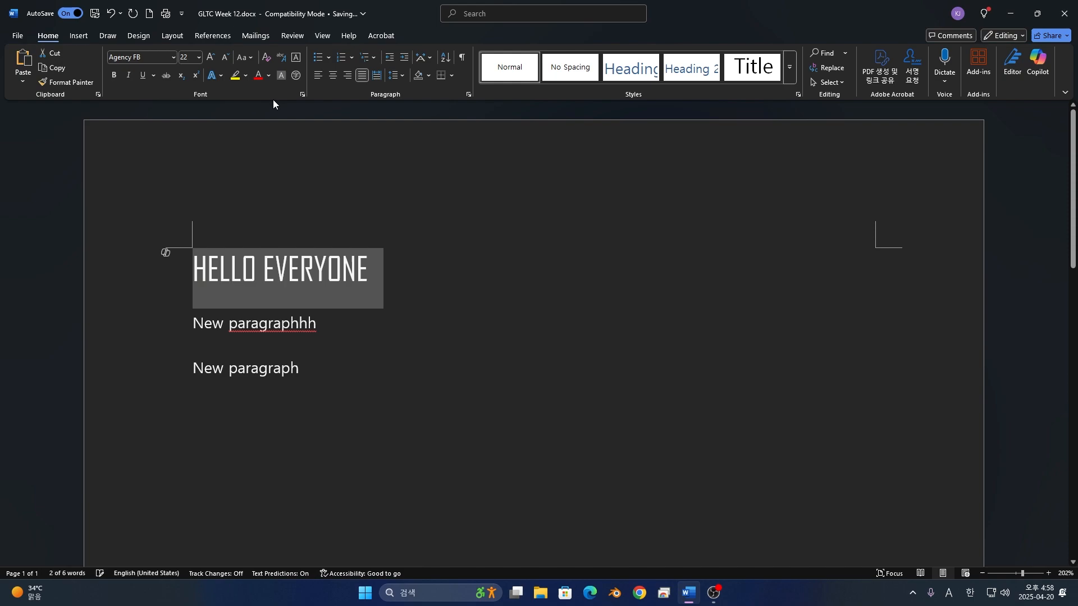
Apply Capitalize Each Word to the uppercase "HELLO EVERYONE" line, followed by tOGGLE cASE.
click(245, 58)
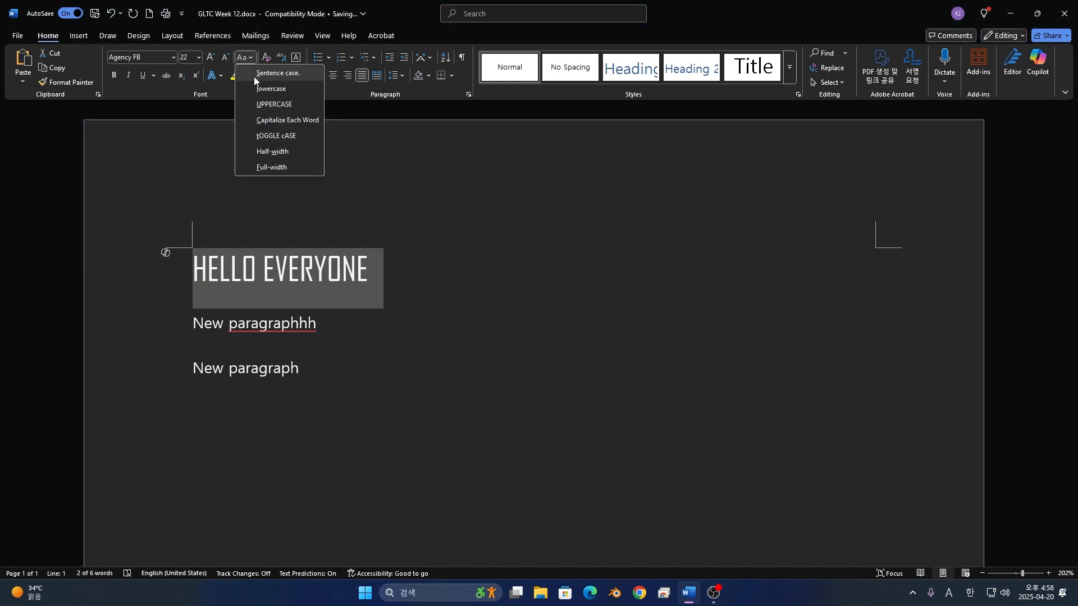
click(302, 124)
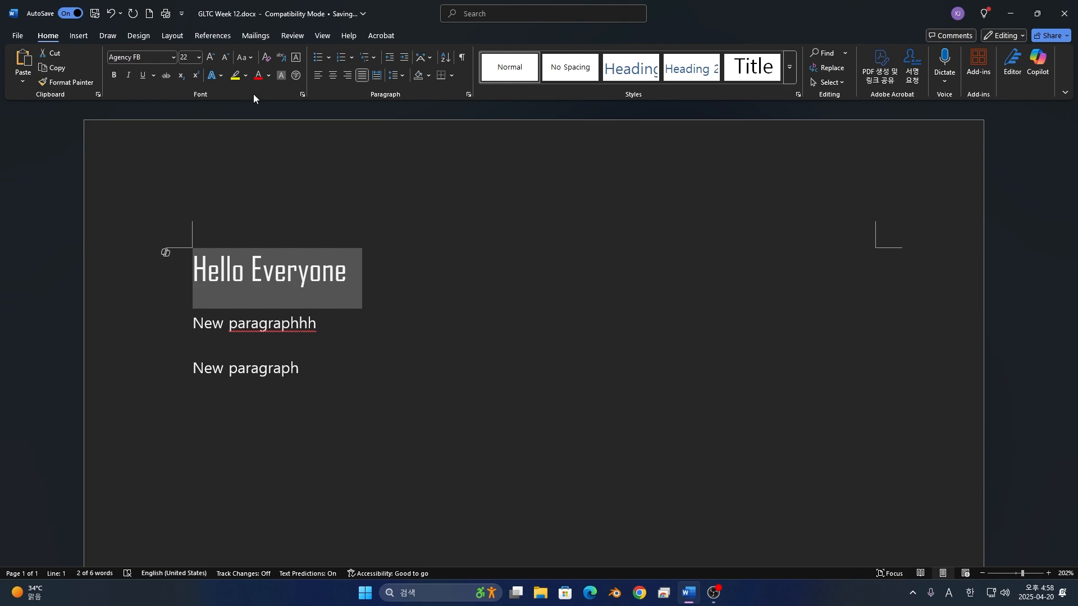
click(251, 58)
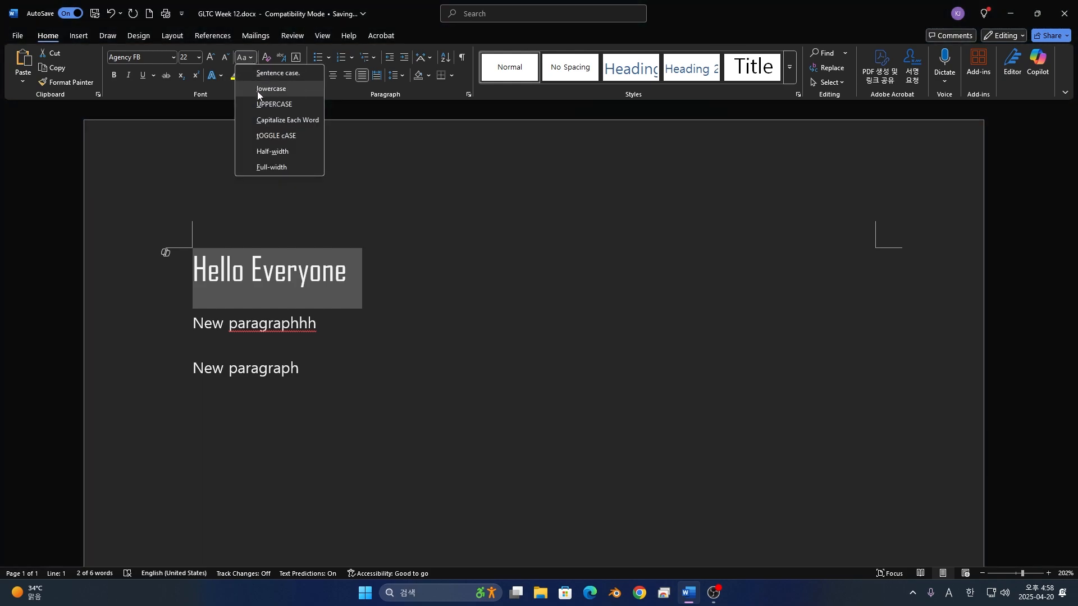
click(277, 135)
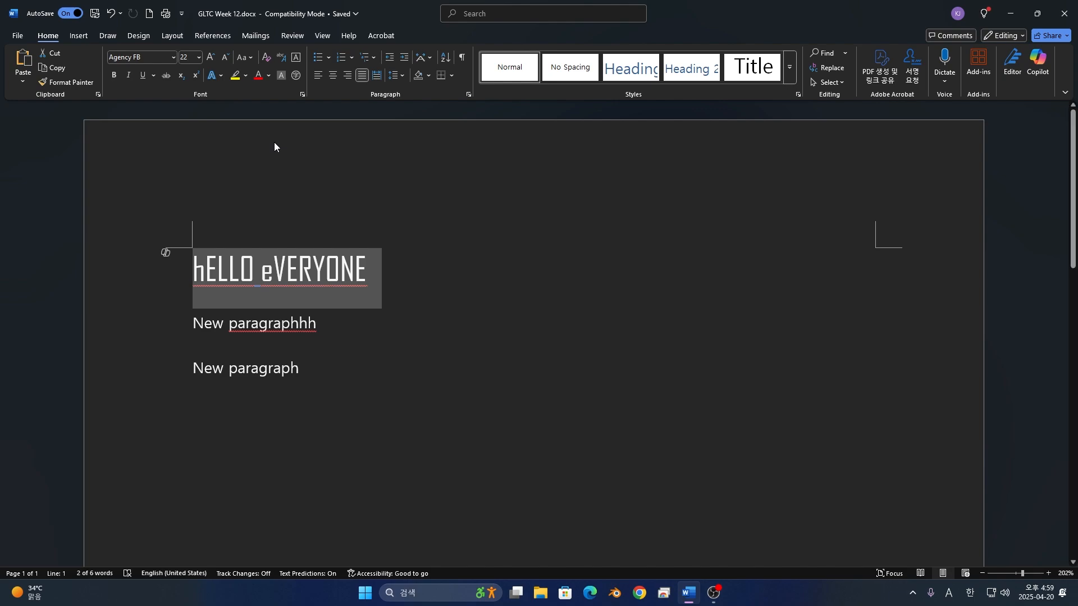
Change the case of the "hELLO eVERYONE" line to Capitalize Each Word.
click(244, 57)
click(273, 91)
click(245, 58)
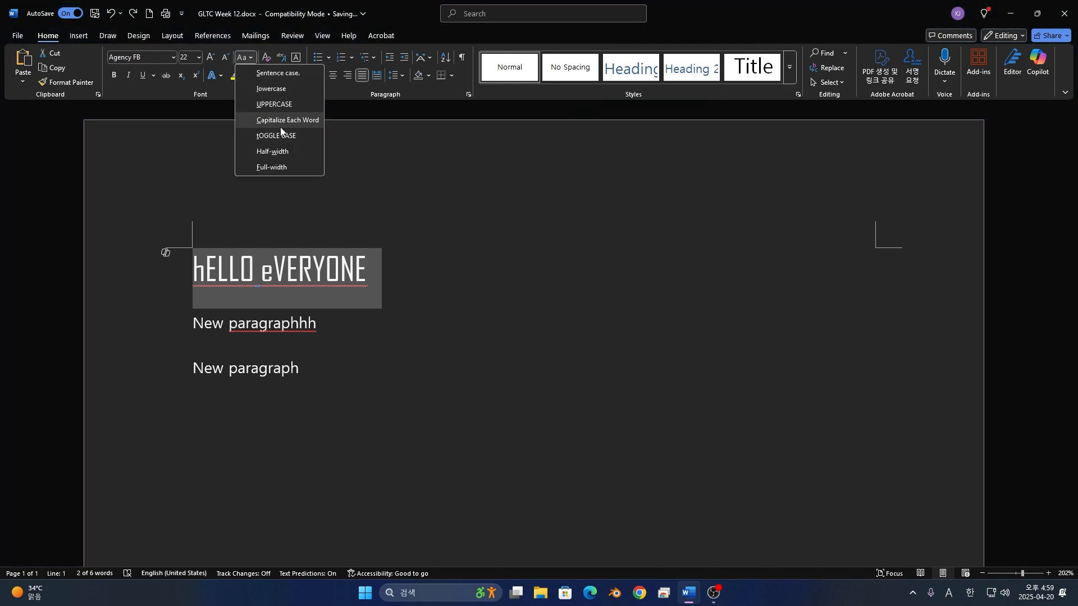
click(281, 126)
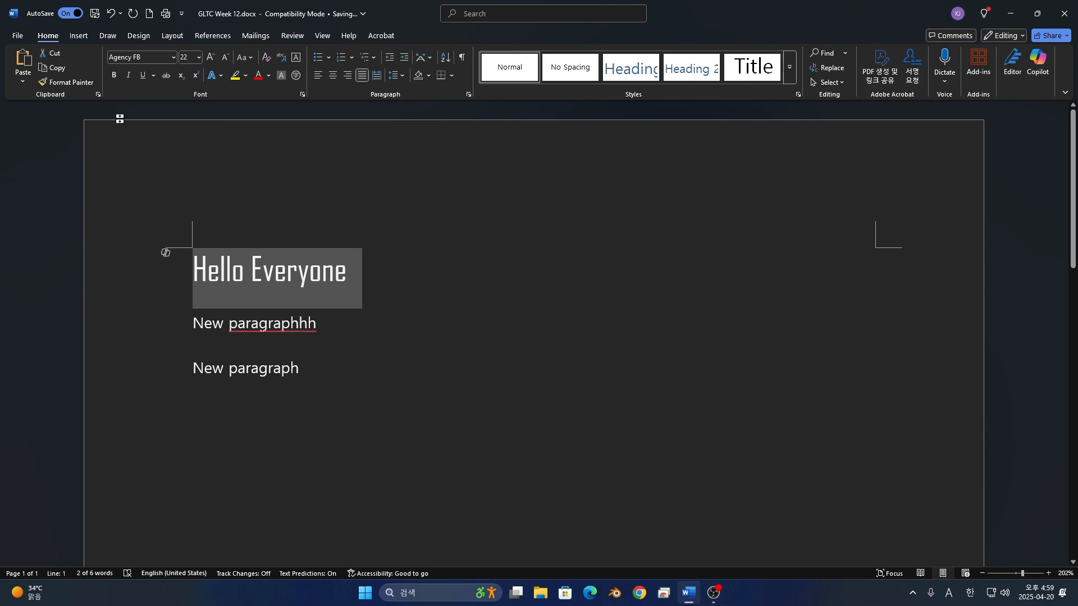
Toggle bold on and off repeatedly for the "Hello Everyone" line, finishing with bold off.
click(114, 76)
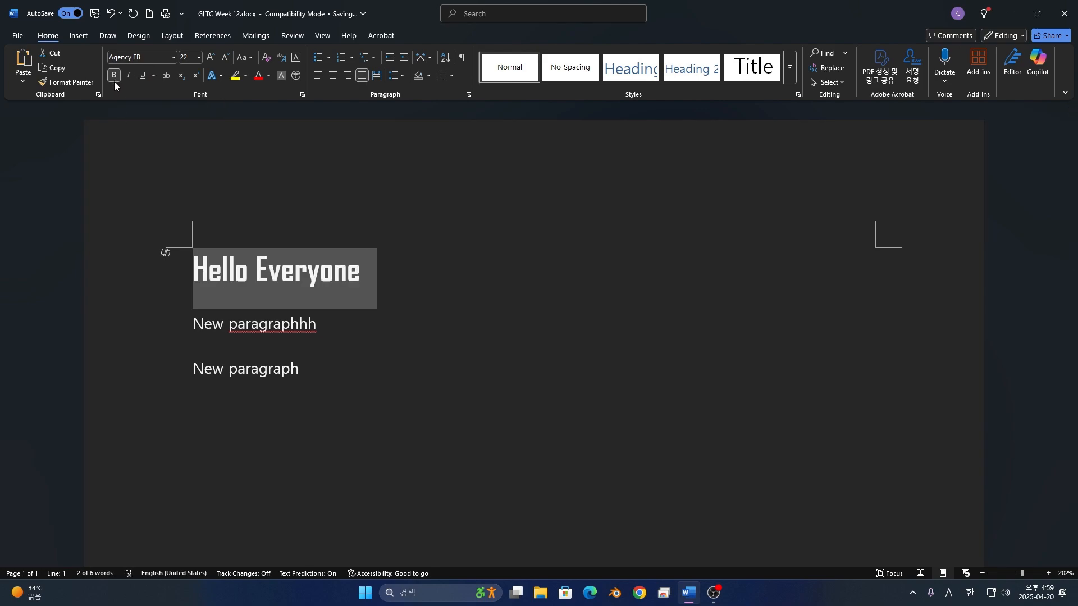
click(114, 78)
click(114, 78)
click(114, 79)
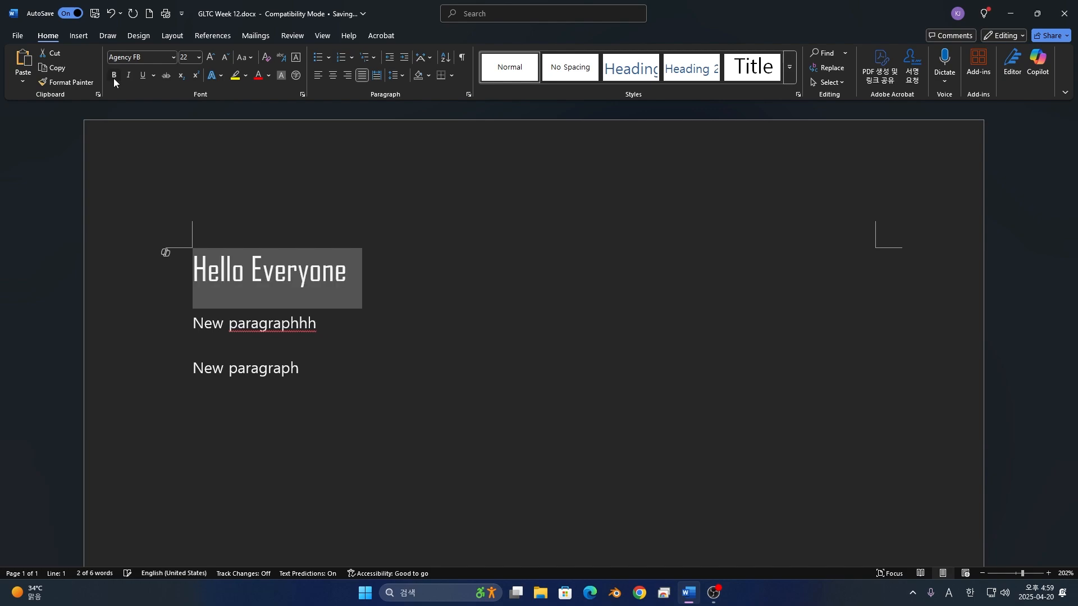
click(114, 79)
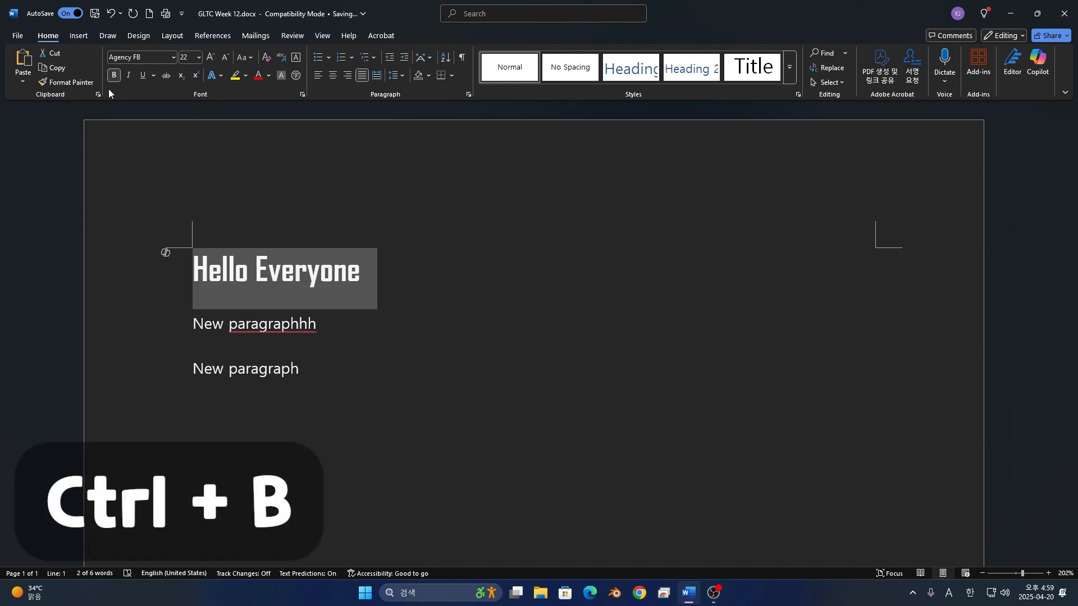
key(ctrl+b)
key(ctrl+b)
key(ctrl+b)
key(ctrl+b)
key(ctrl+b)
key(ctrl+b)
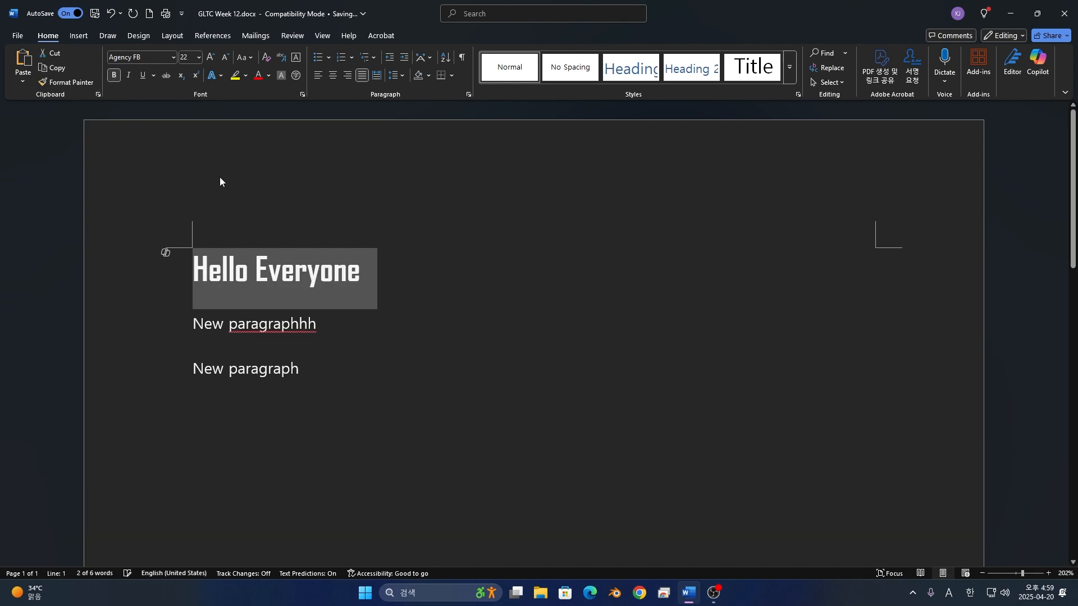
key(ctrl+b)
key(ctrl+b)
key(ctrl+b)
key(ctrl+b)
key(ctrl+b)
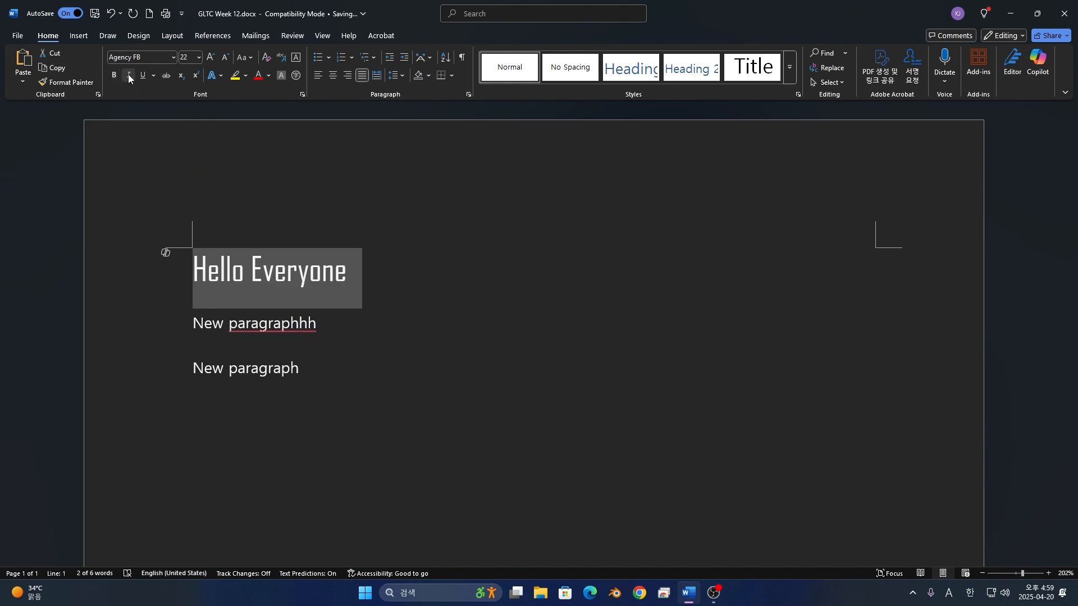
Toggle italic on and off for the "Hello Everyone" line, finishing with italic off.
click(128, 76)
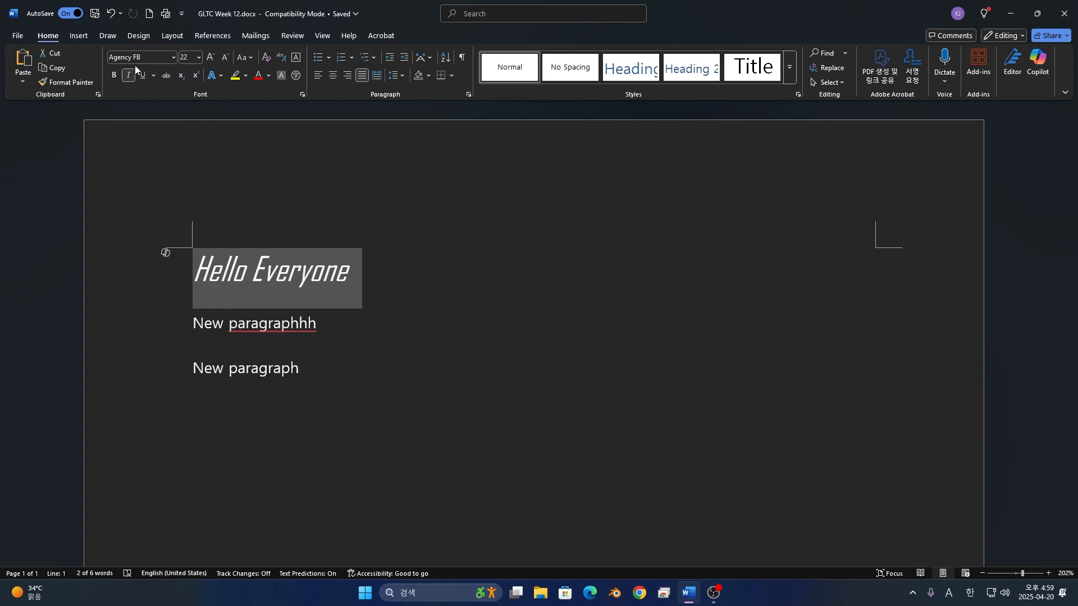
key(ctrl+i)
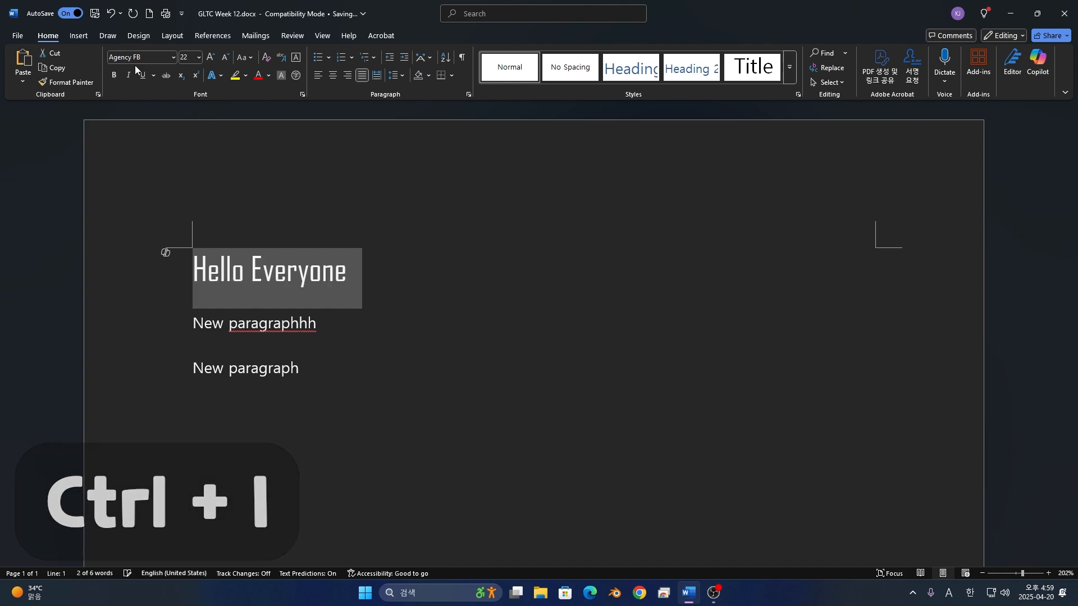
key(ctrl+i)
key(ctrl+i)
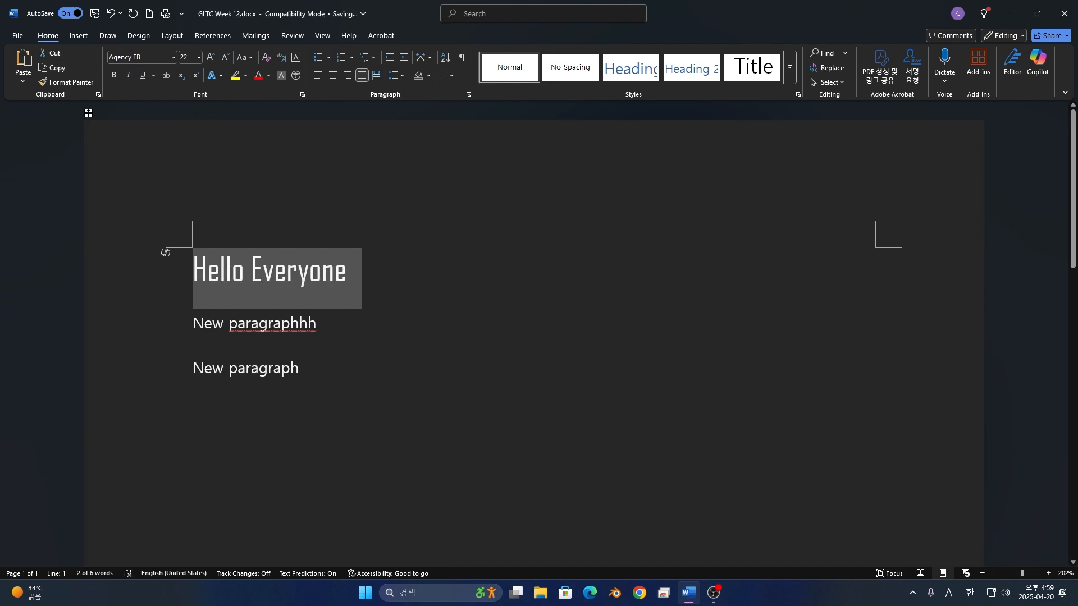
Toggle a single underline on and off for the "Hello Everyone" line, finishing with the underline on.
click(136, 82)
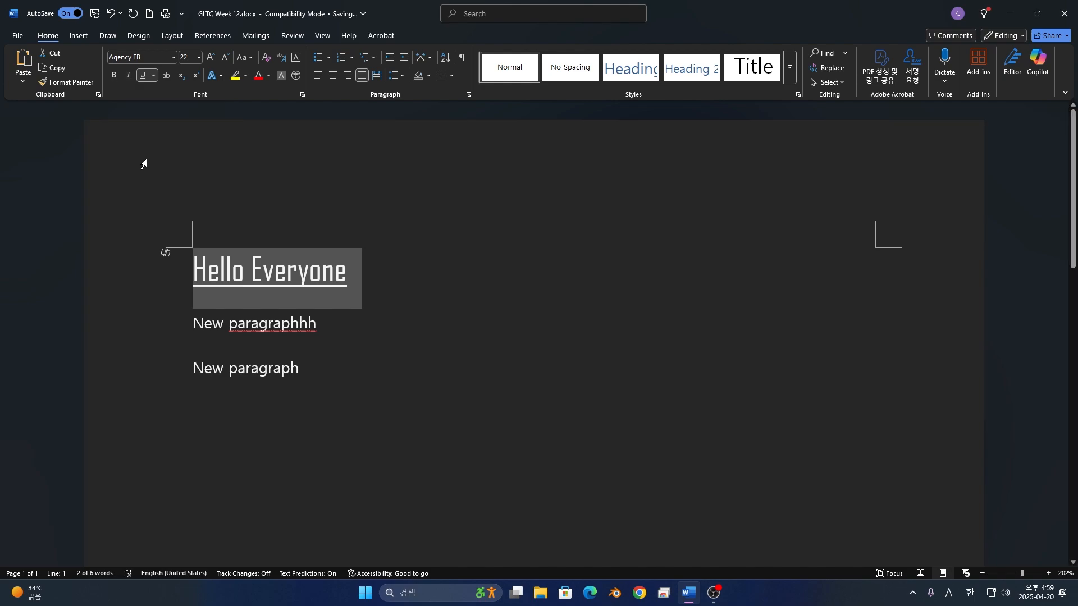
key(ctrl+u)
key(ctrl+u)
key(ctrl+u)
key(ctrl+u)
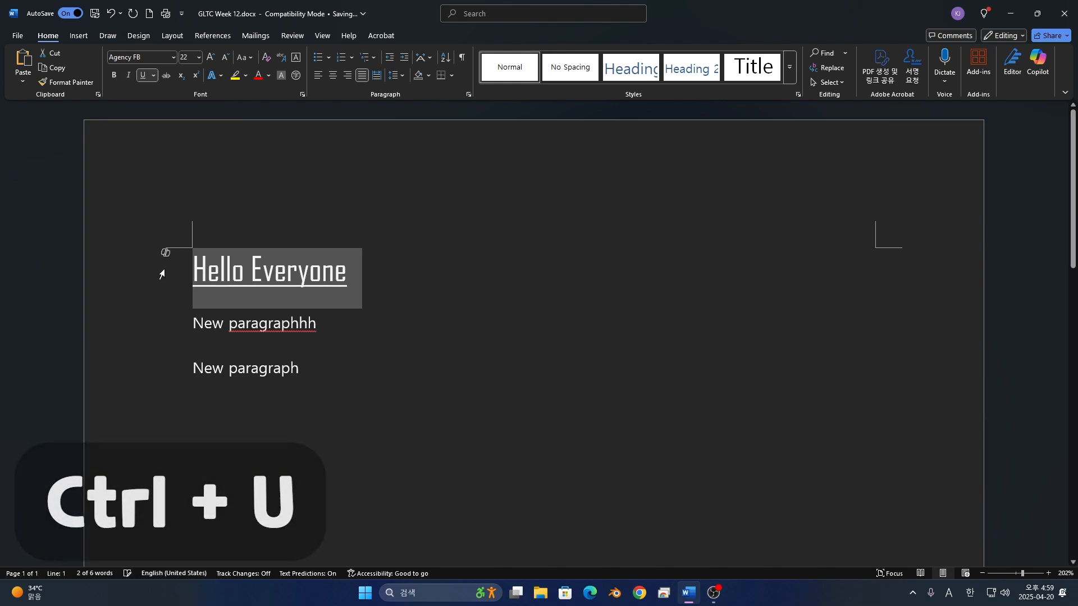
key(ctrl+u)
key(ctrl+u)
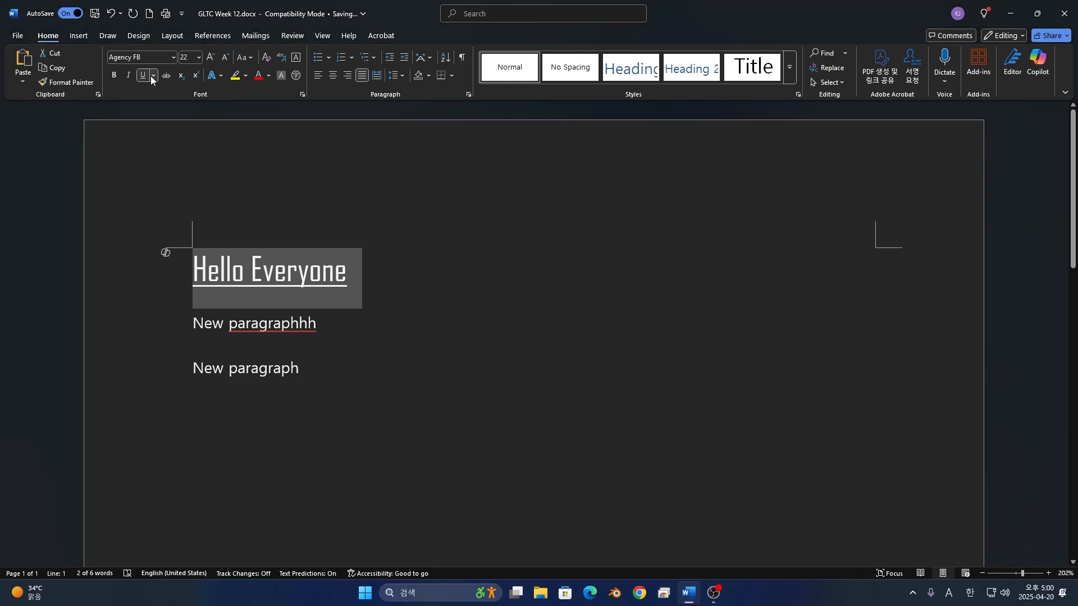
Change the underline of the "Hello Everyone" line to a dashed one in theme red, and remove the underline.
click(153, 75)
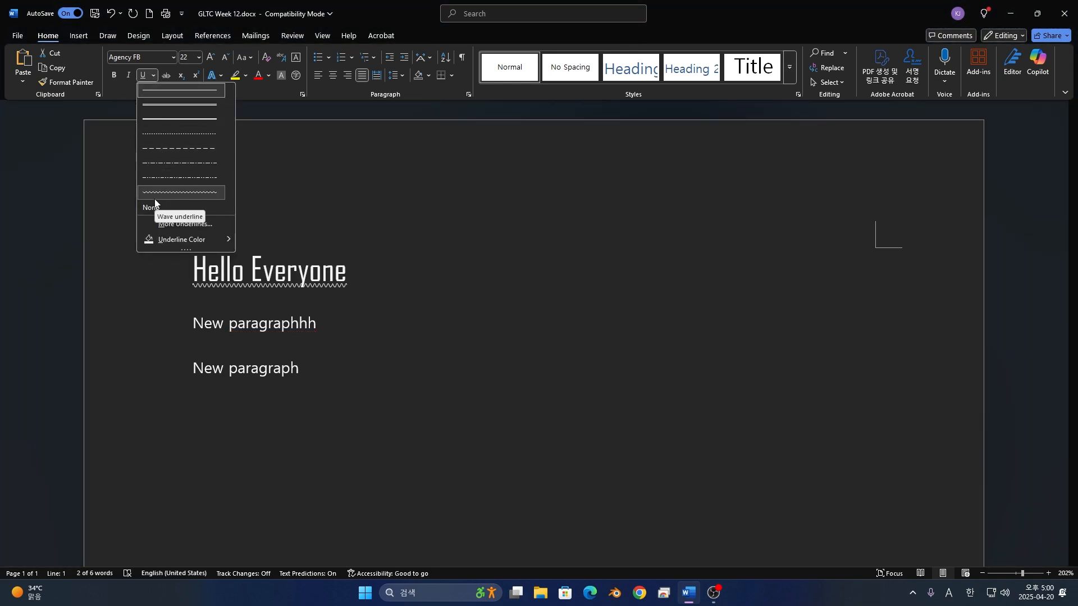
click(190, 147)
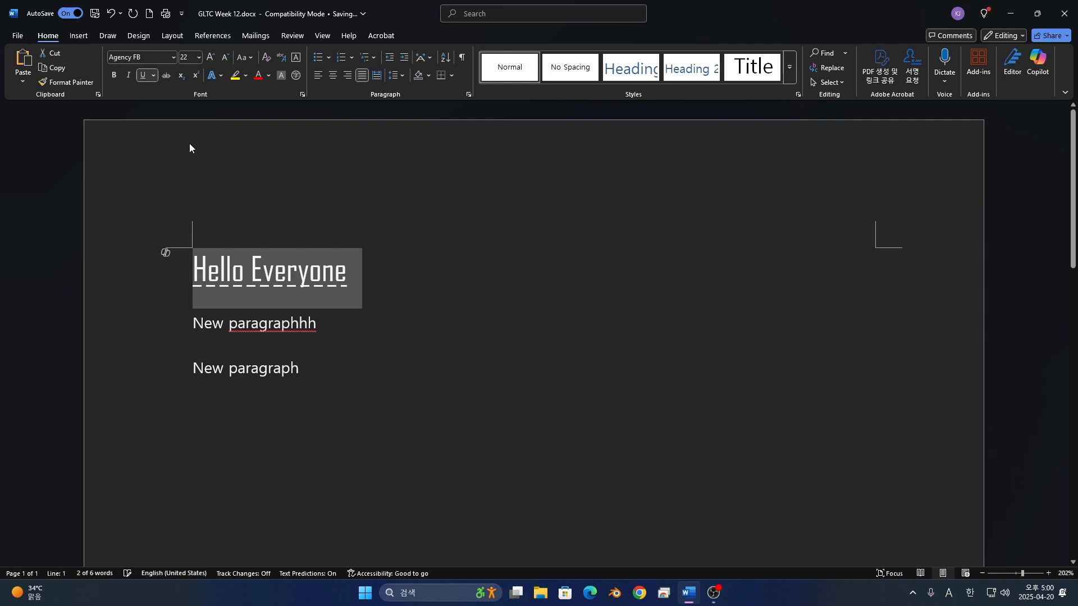
click(154, 76)
mouse_move(194, 239)
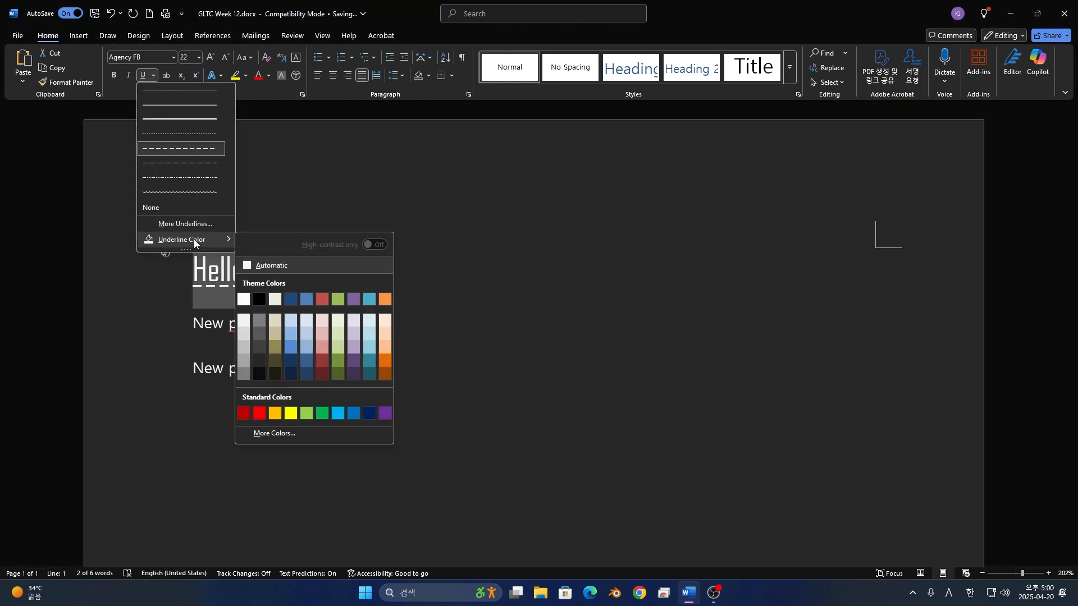
click(320, 300)
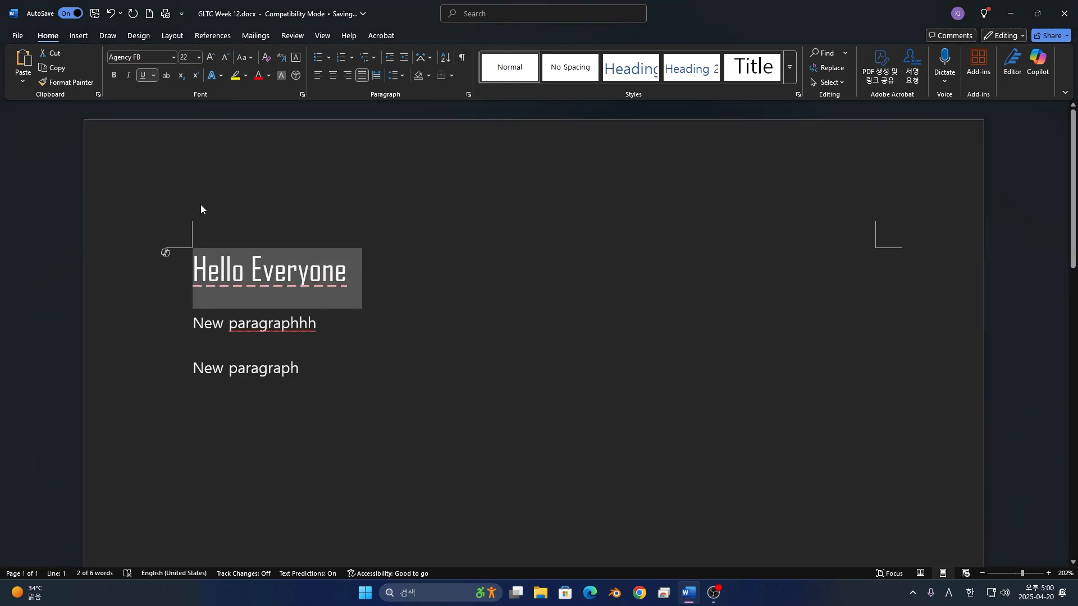
click(144, 77)
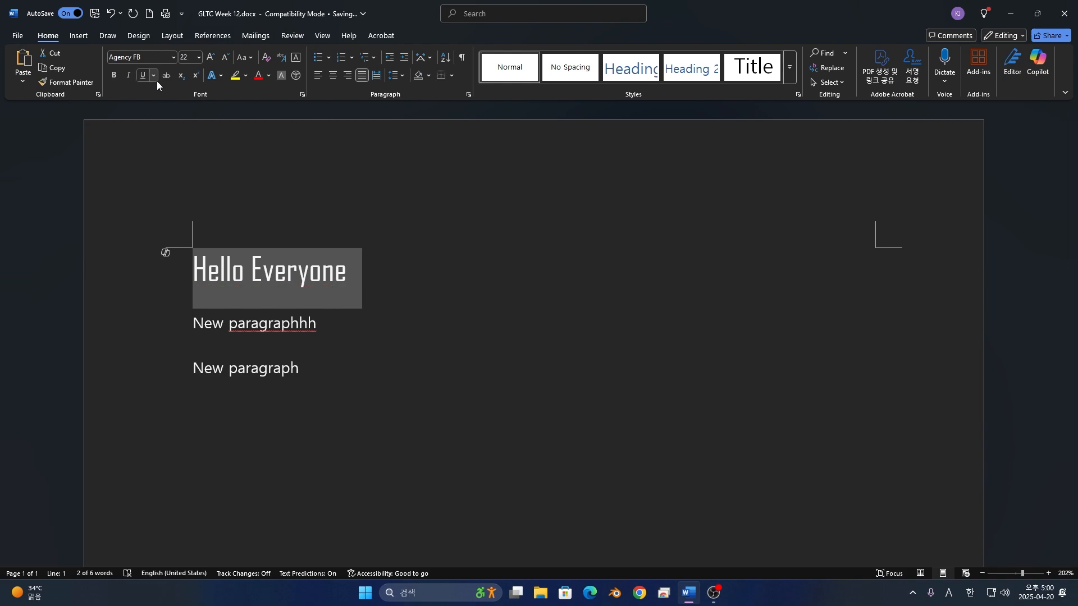
Toggle strikethrough on and off for the "Hello Everyone" line, finishing with strikethrough off.
click(161, 79)
click(162, 80)
click(162, 79)
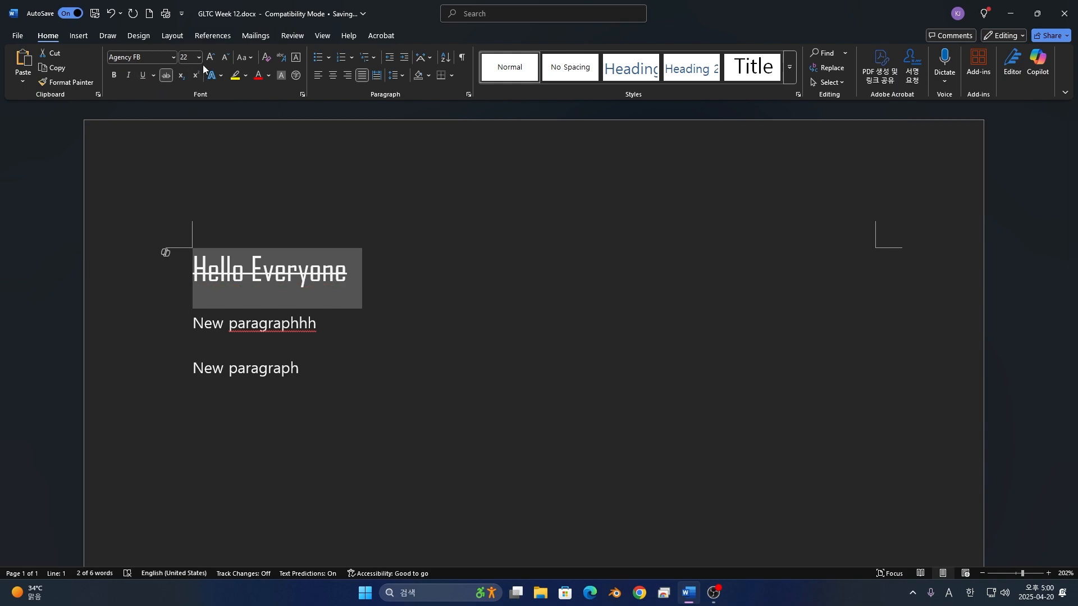
click(166, 75)
click(166, 74)
Give the "Hello Everyone" text a dark blue theme outline and an outer shadow from the bottom-row middle preset.
click(221, 79)
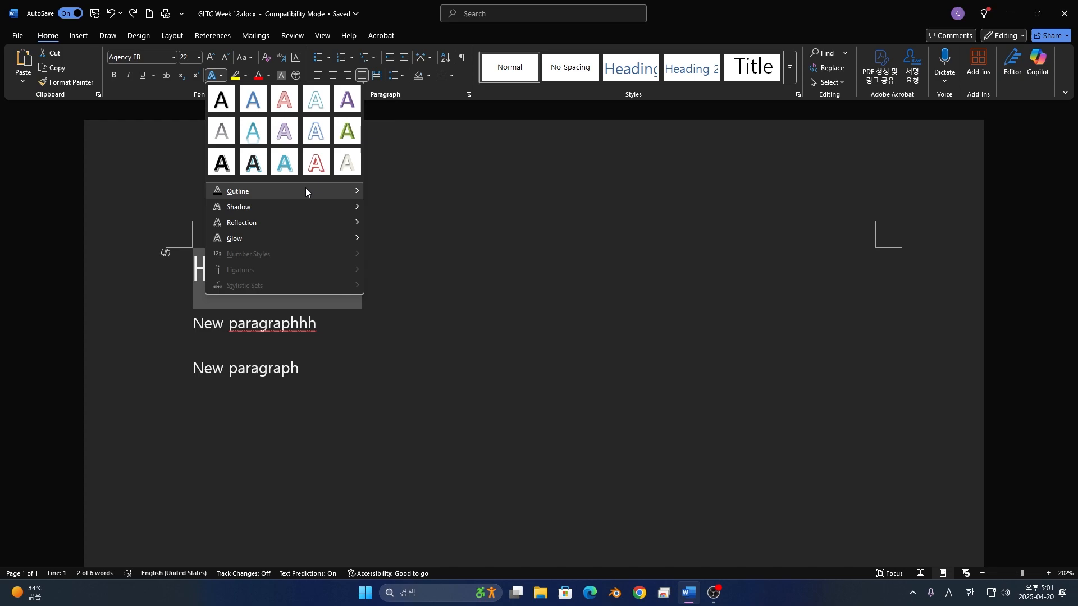
mouse_move(332, 196)
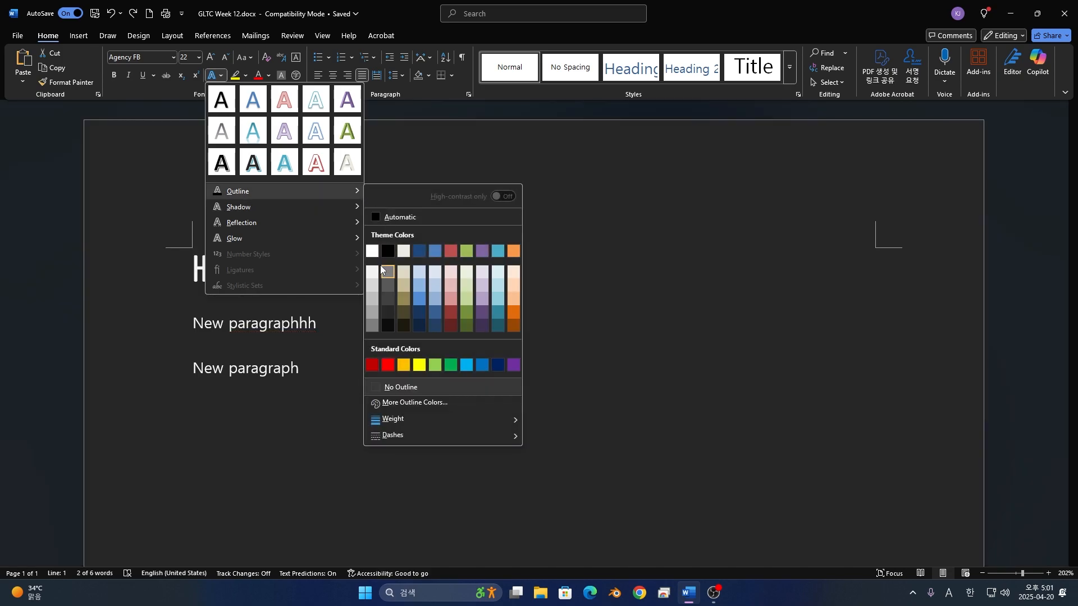
click(422, 311)
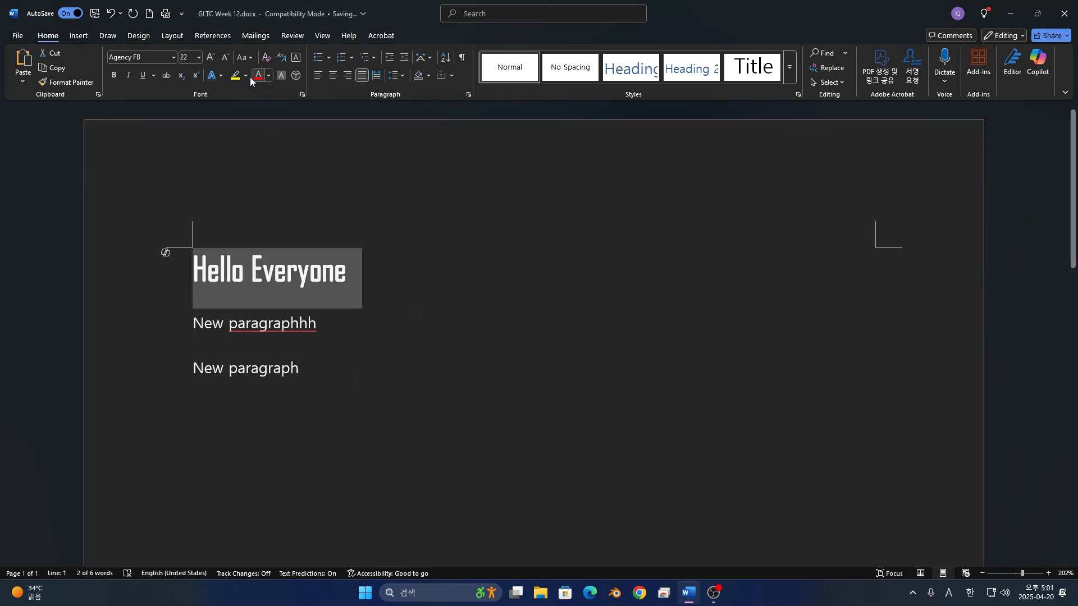
click(221, 75)
mouse_move(248, 208)
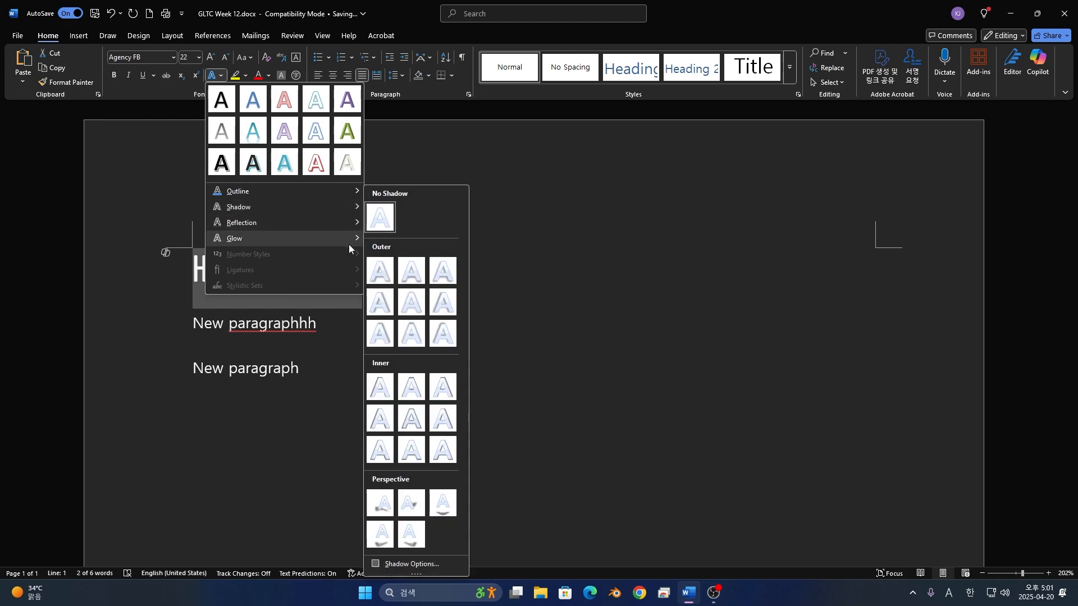
click(406, 325)
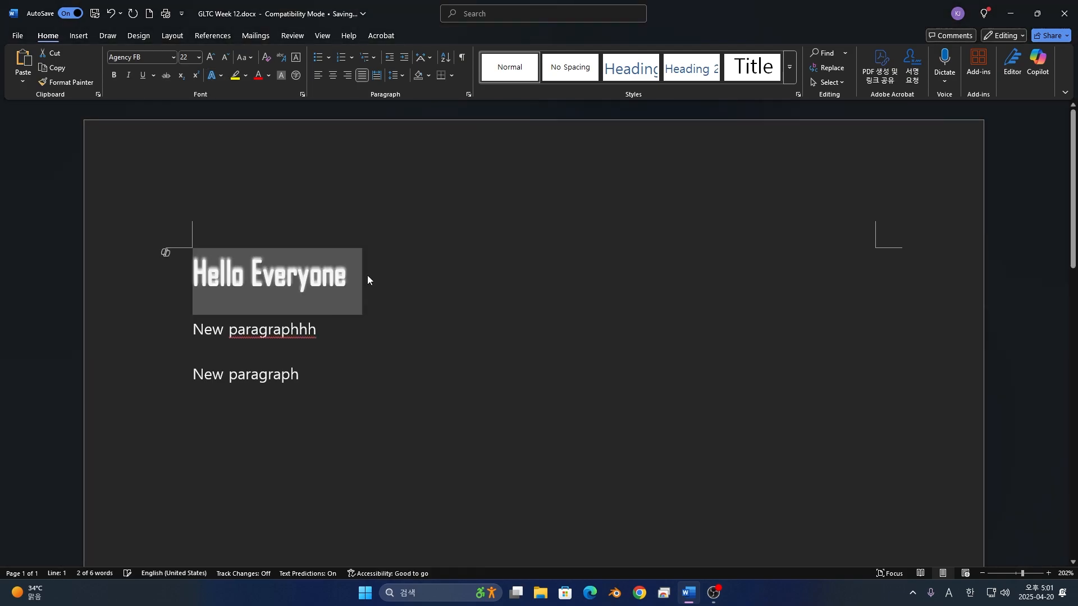
Give the "Hello Everyone" text the first reflection variation and a glow from the top row of glow variations.
click(213, 76)
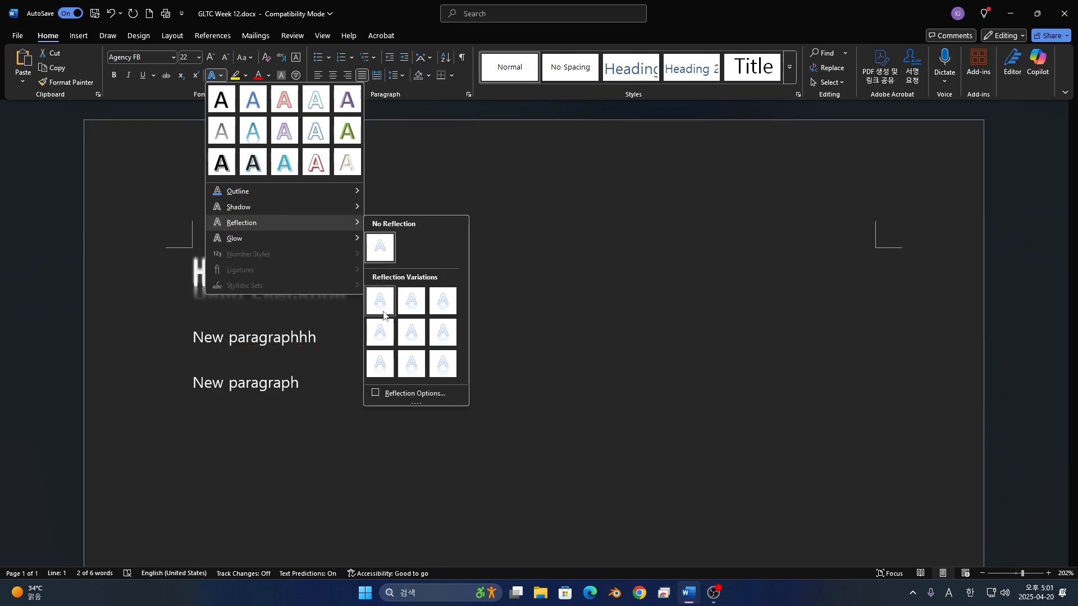
click(382, 308)
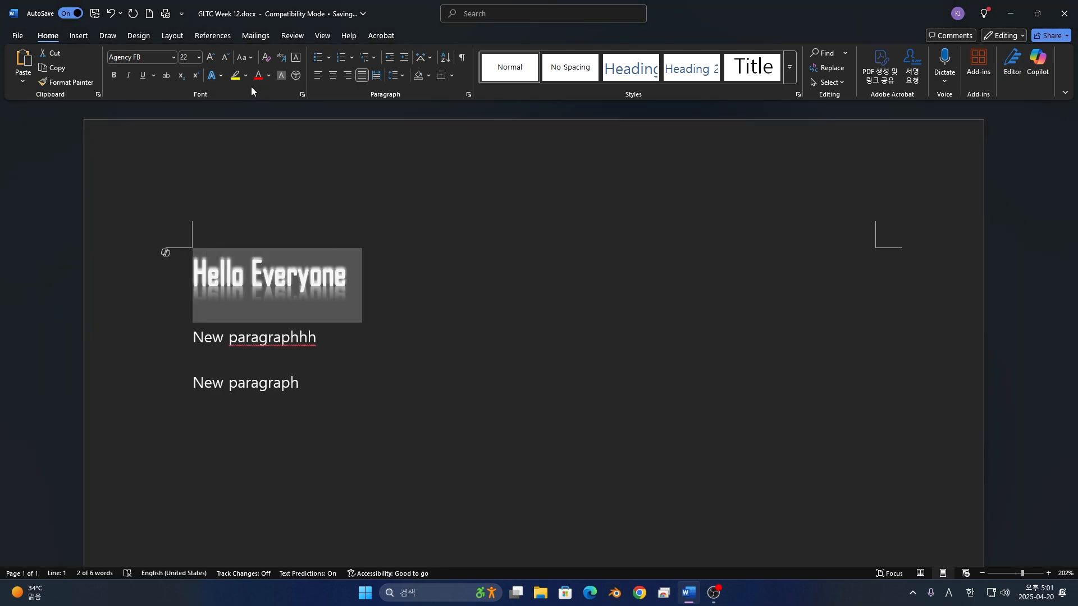
click(221, 76)
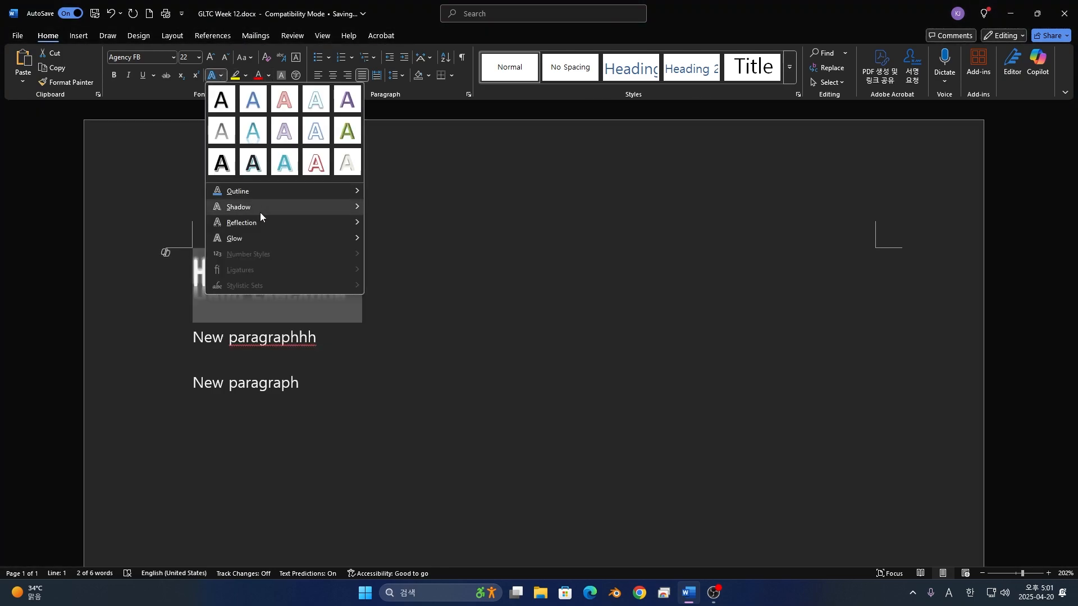
mouse_move(257, 239)
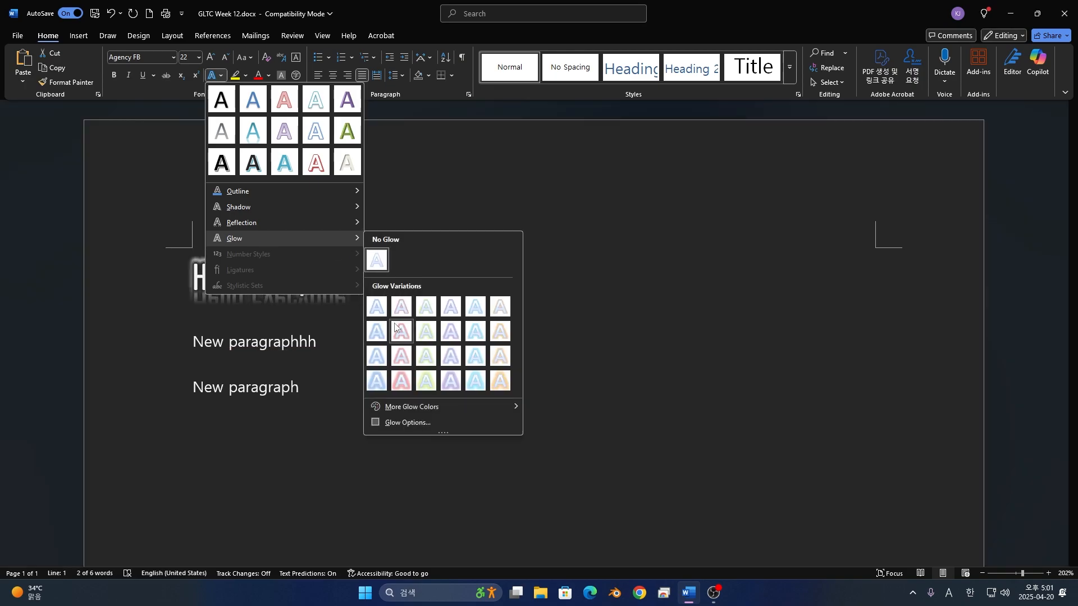
click(393, 314)
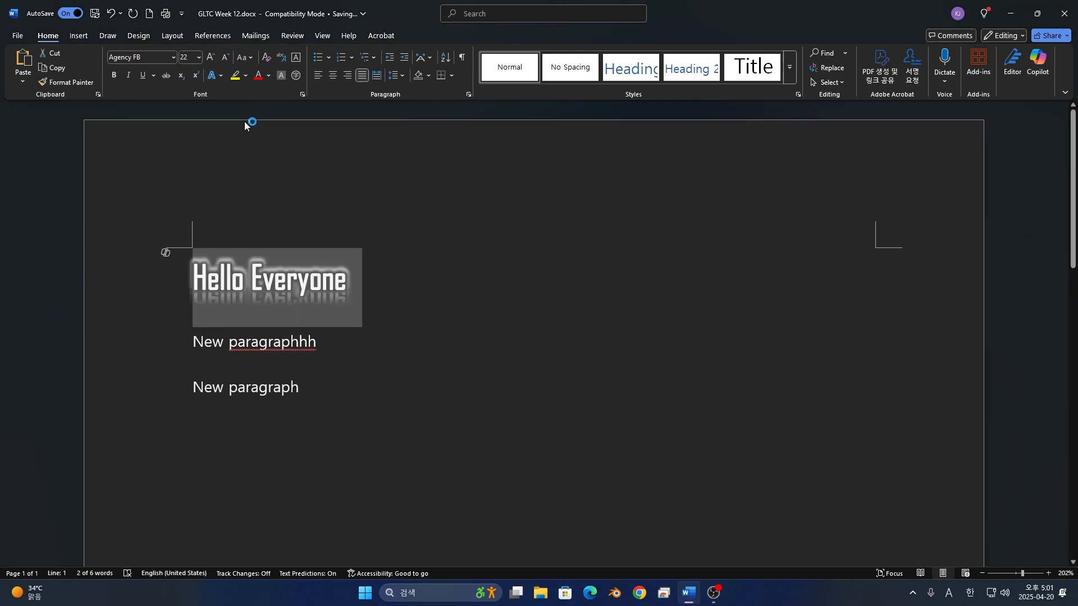
Highlight the "Hello Everyone" text in yellow and change its highlight to green, leaving the line selected.
click(235, 77)
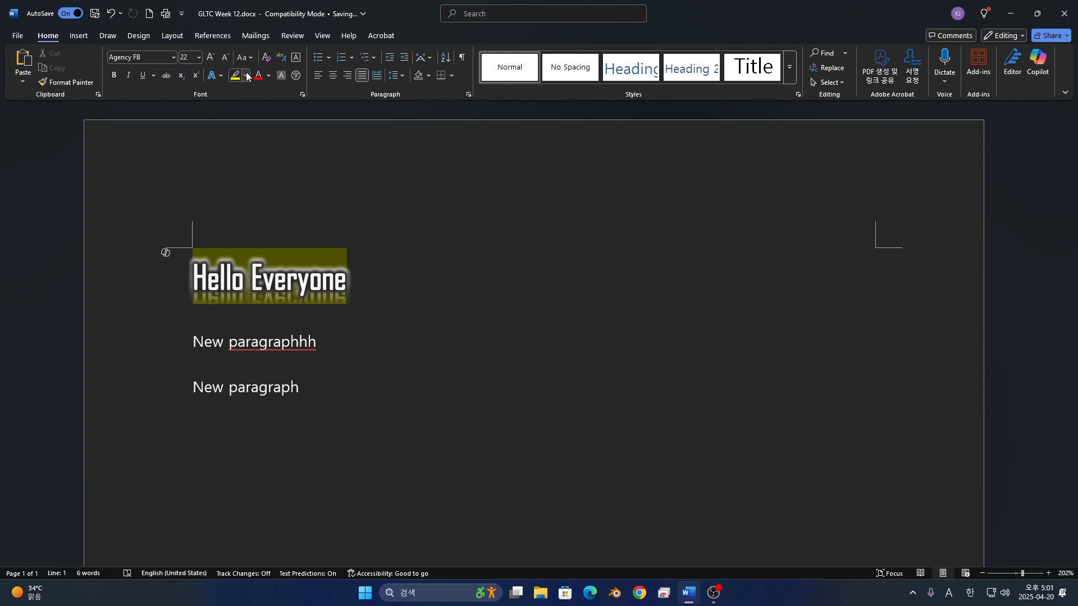
key(shift+Down)
click(246, 77)
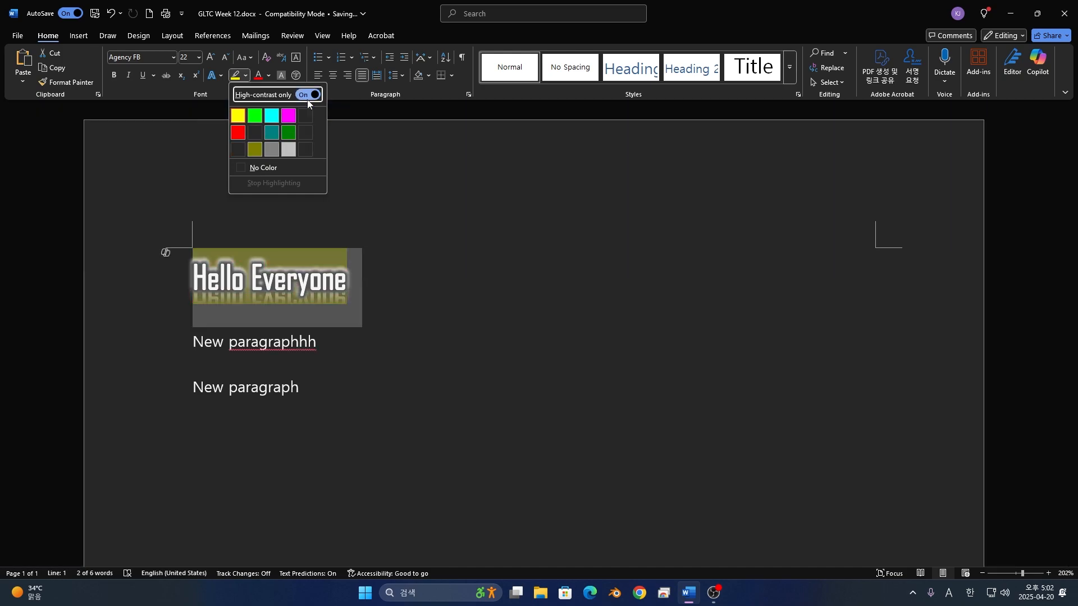
click(285, 132)
click(309, 221)
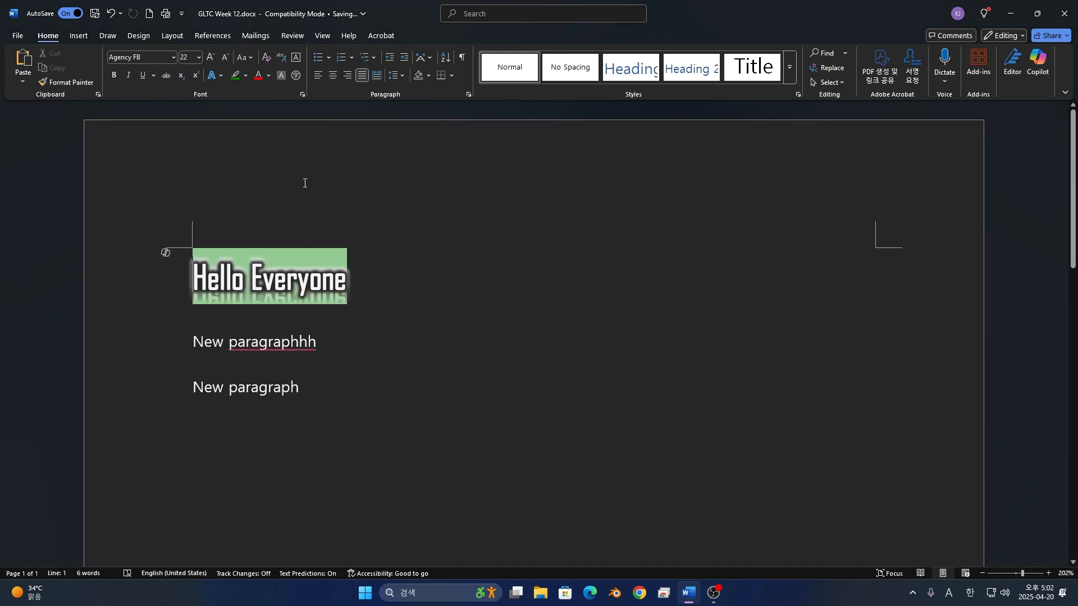
click(258, 82)
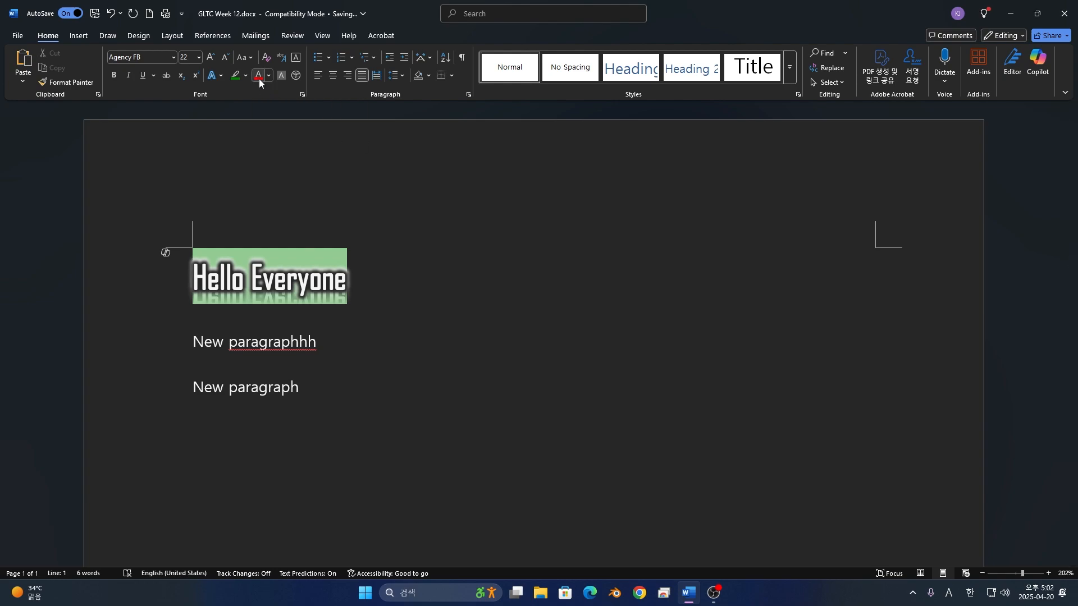
click(185, 270)
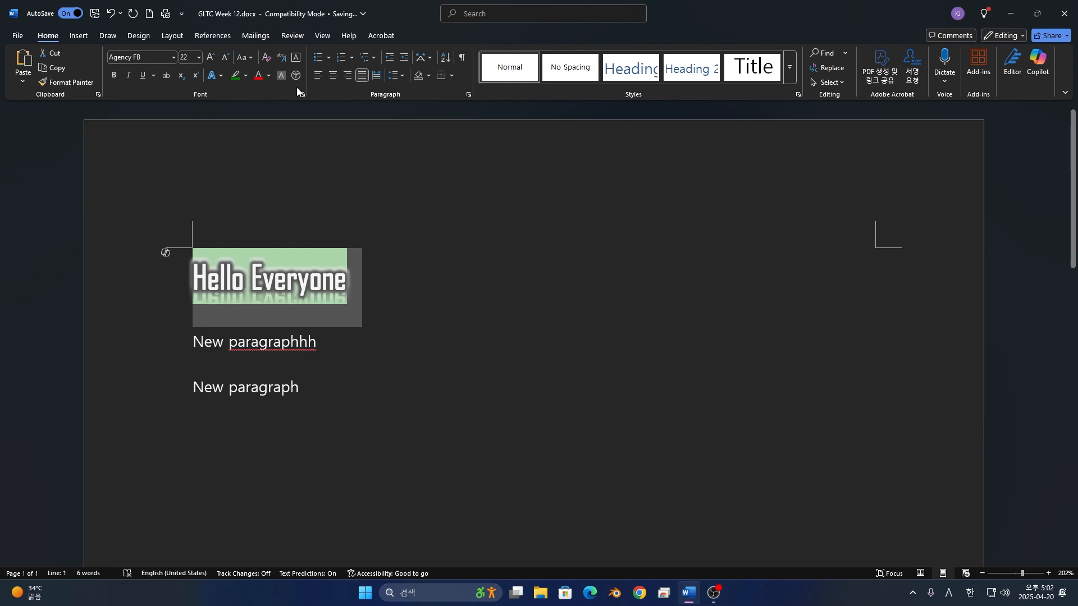
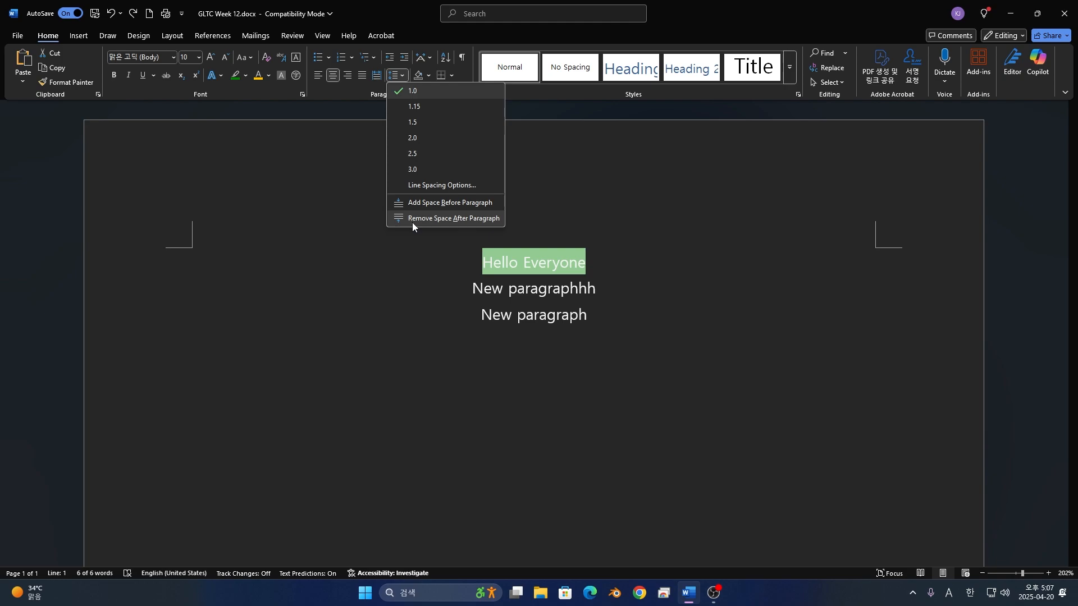
Remove the space after the three paragraphs and try white shading on them before settling on a blue theme shade.
click(412, 222)
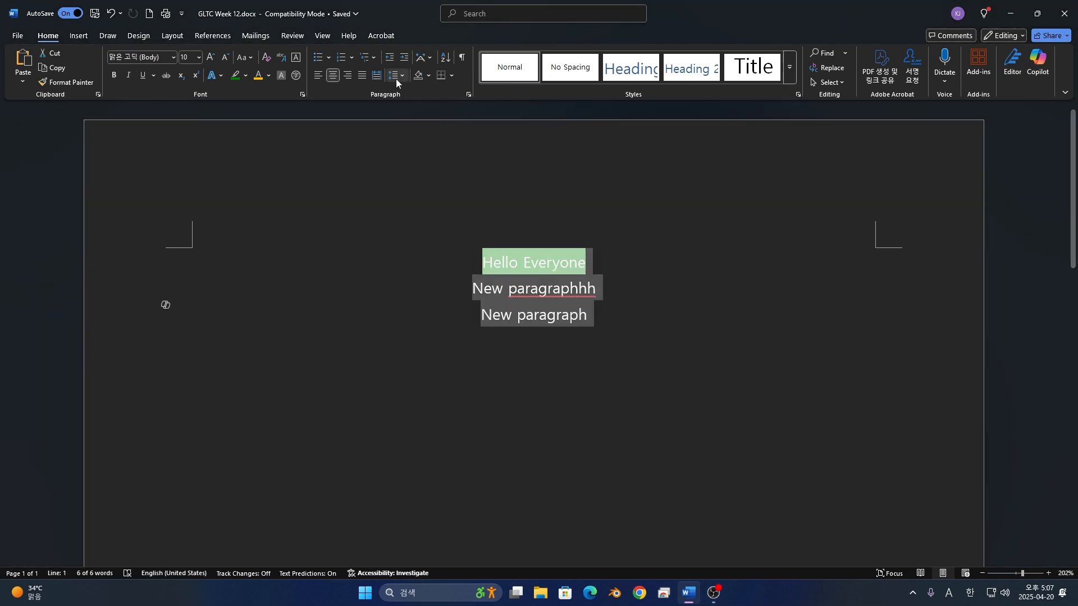
click(429, 75)
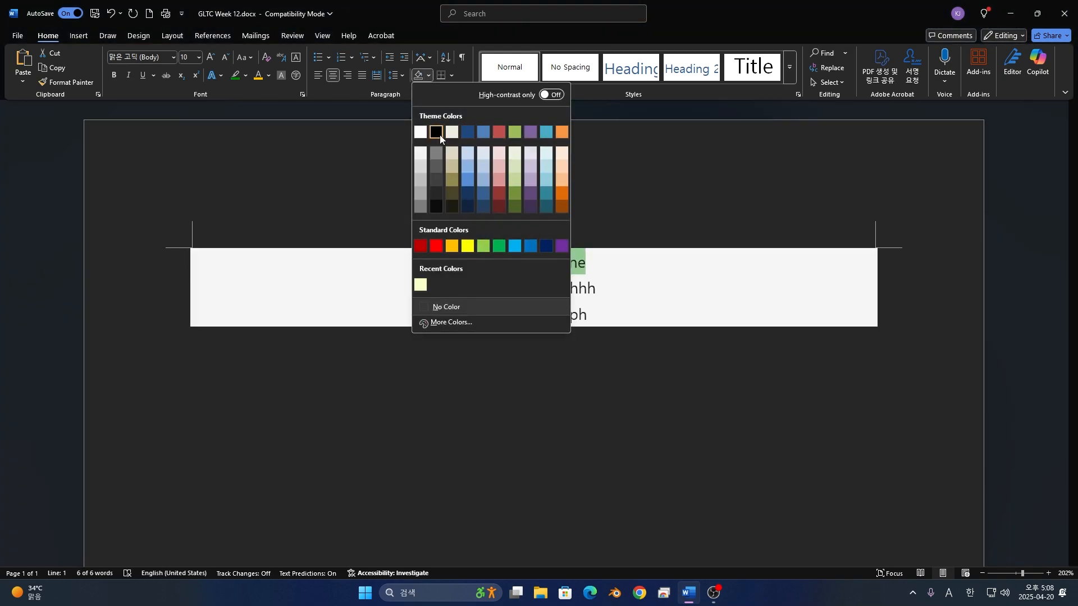
click(425, 132)
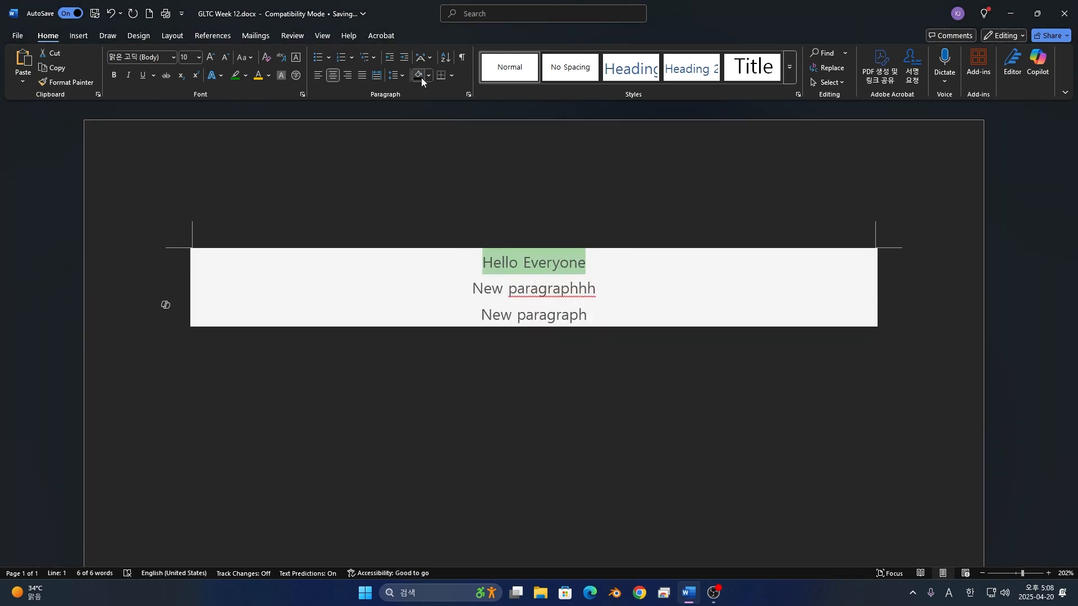
click(426, 79)
click(491, 185)
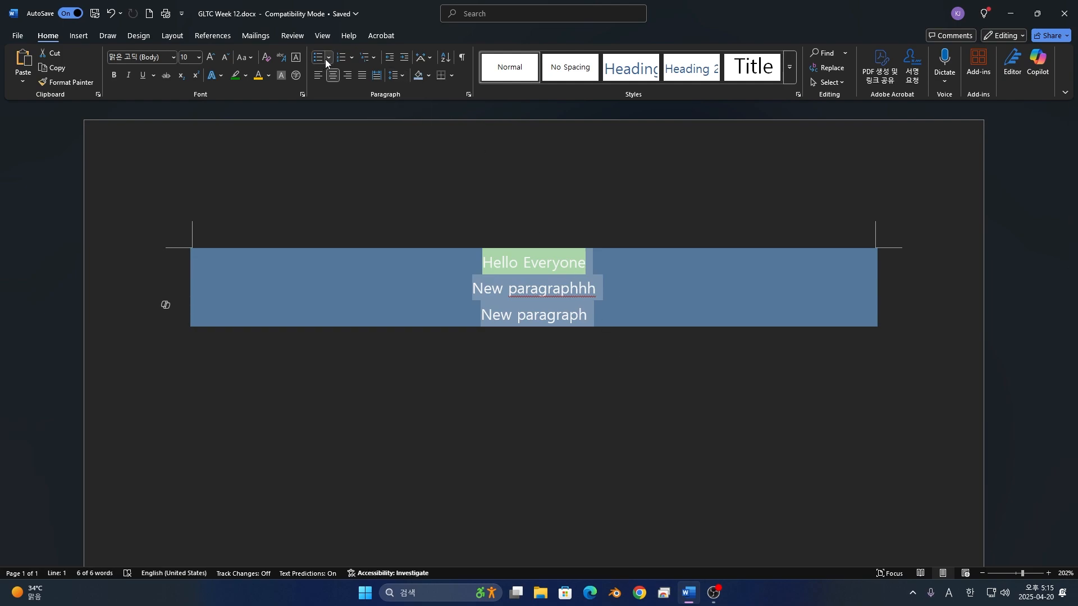
Turn the three paragraphs into a bulleted list and change the bullets to the arrowhead symbol.
click(322, 59)
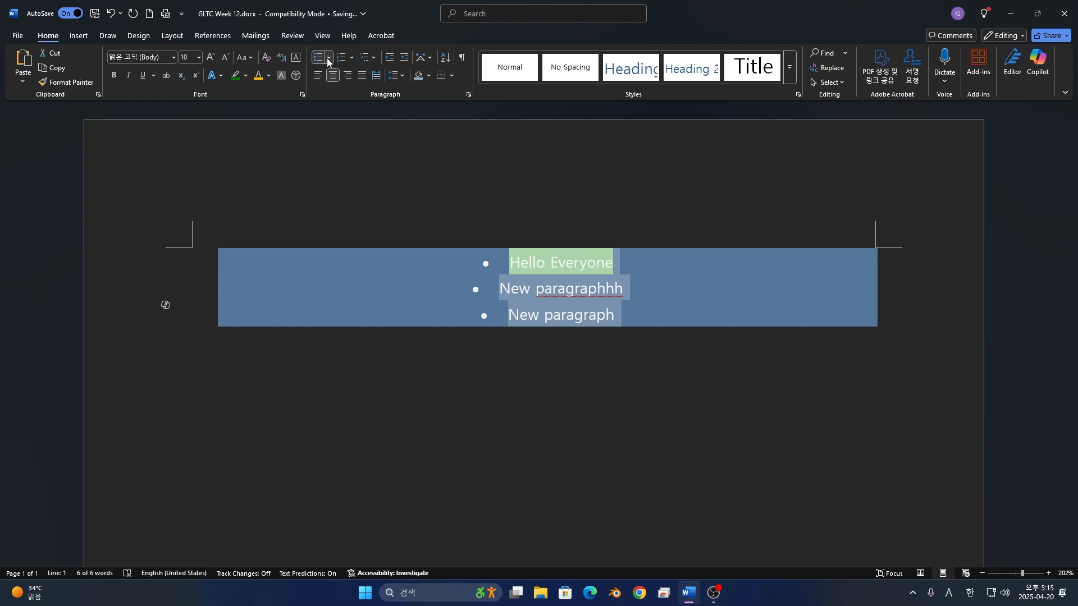
click(328, 59)
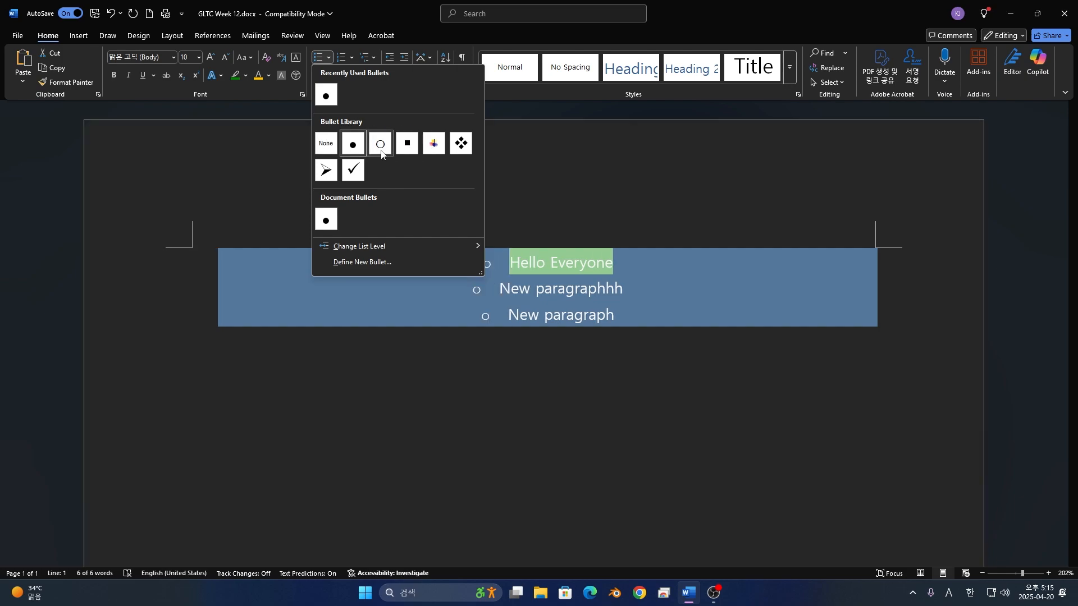
click(329, 170)
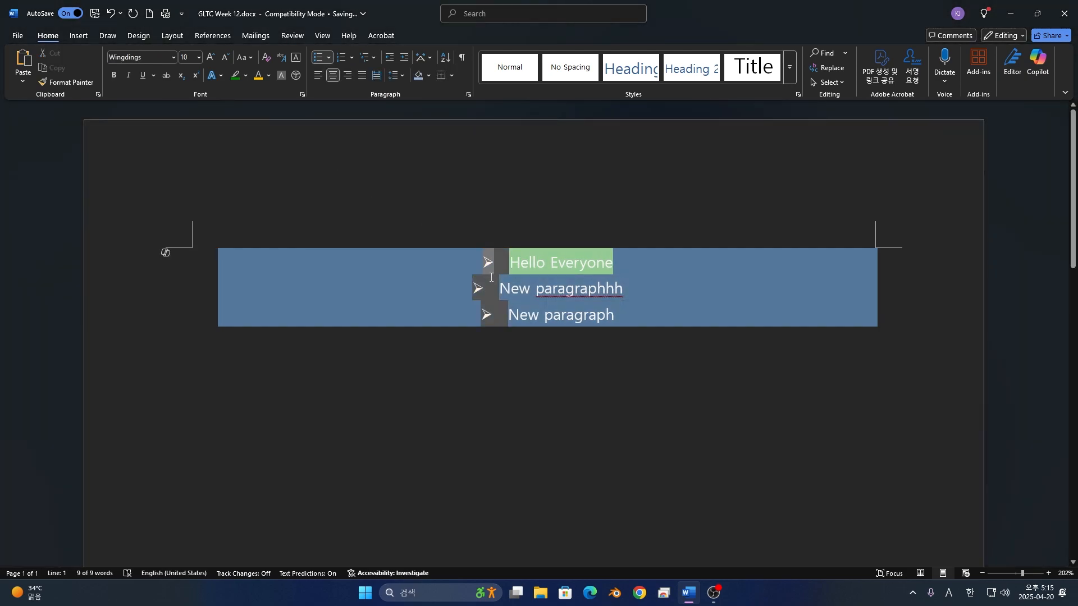
click(561, 316)
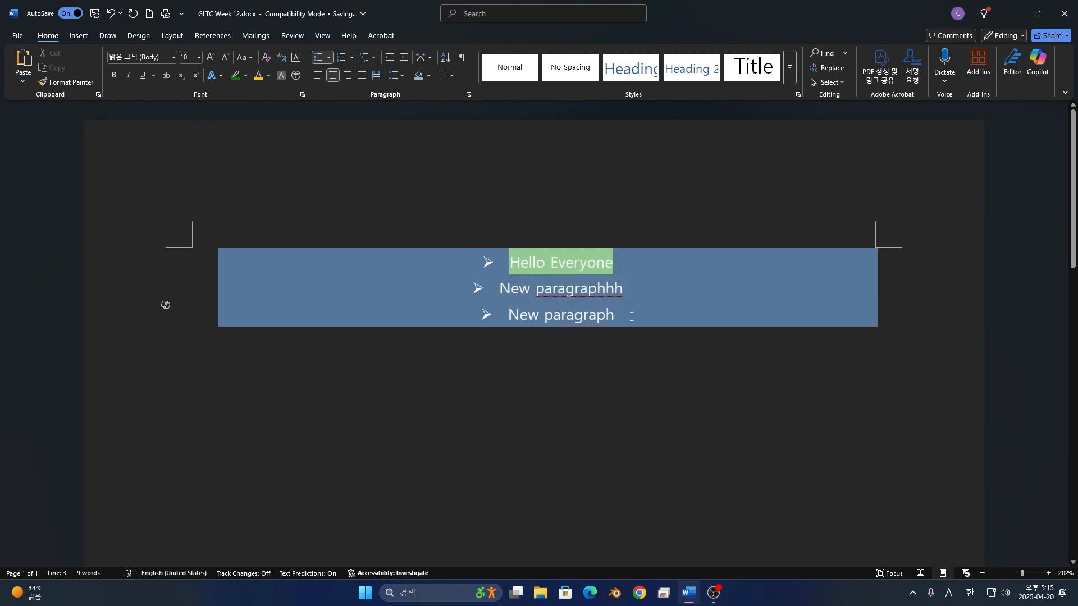
Demote both "New paragraph" items by one list level and the last item by one level more.
double_click(542, 278)
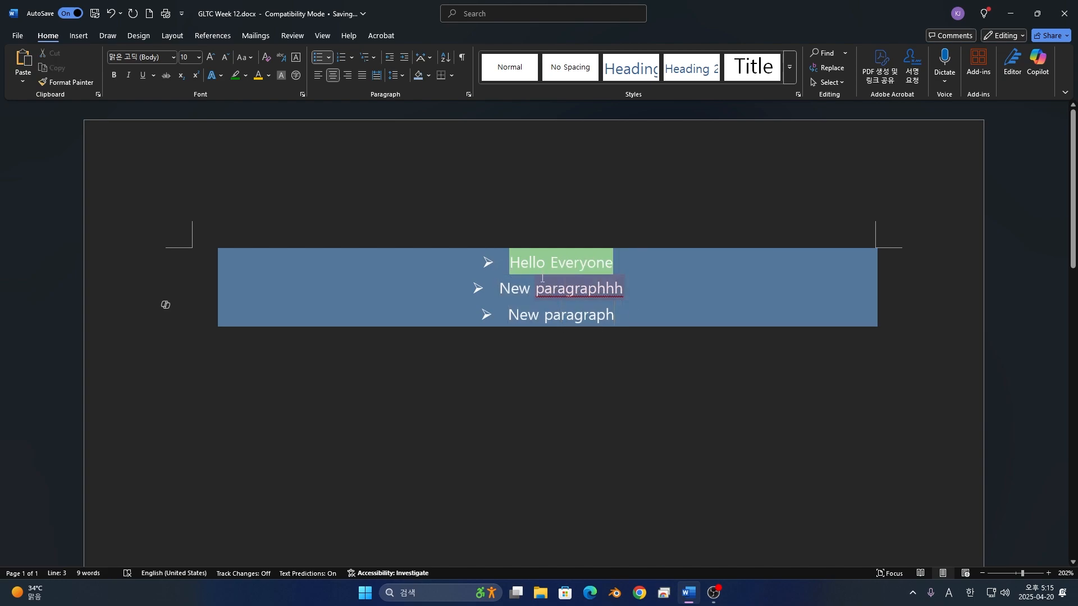
drag(611, 305, 439, 288)
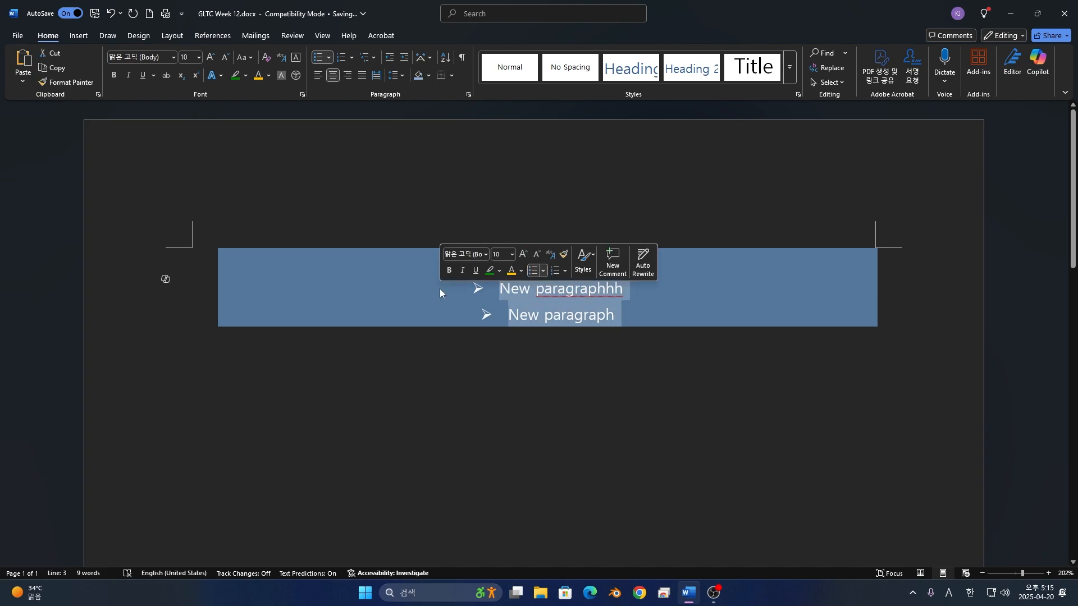
key(Tab)
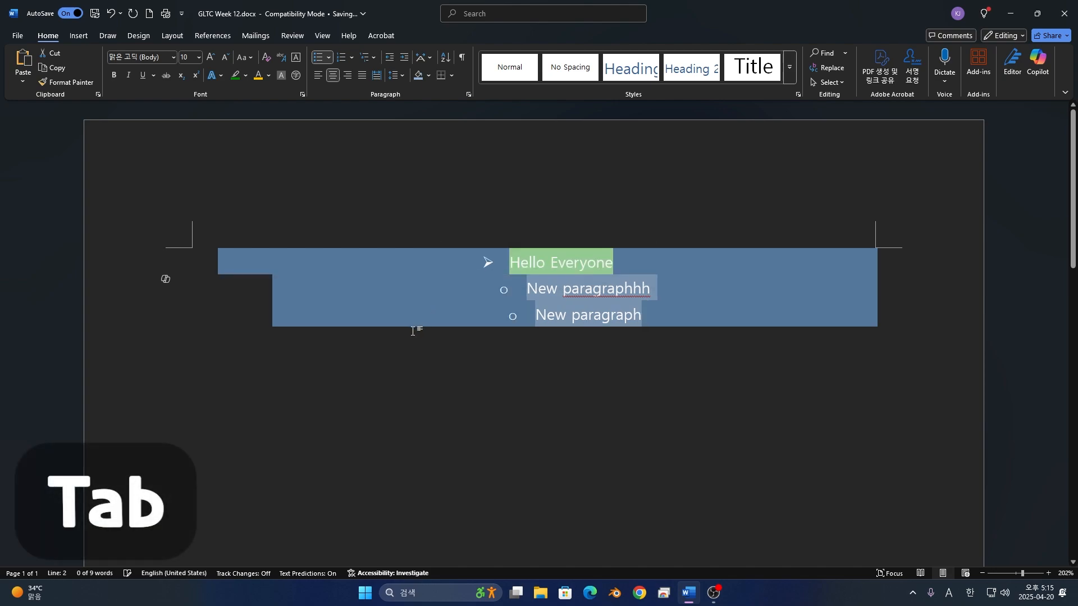
click(490, 314)
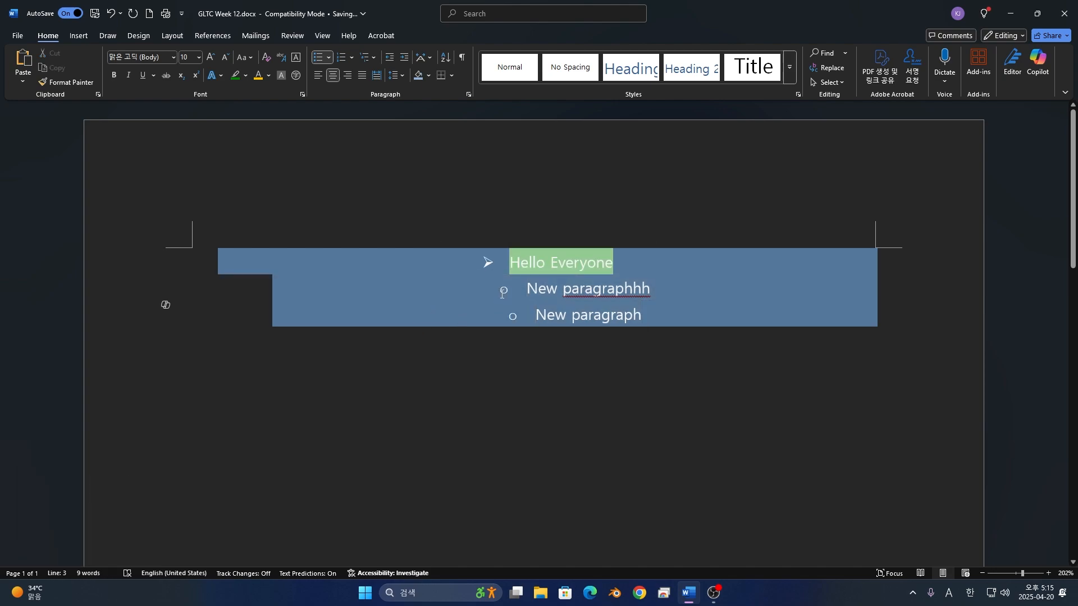
drag(498, 317, 673, 314)
key(Tab)
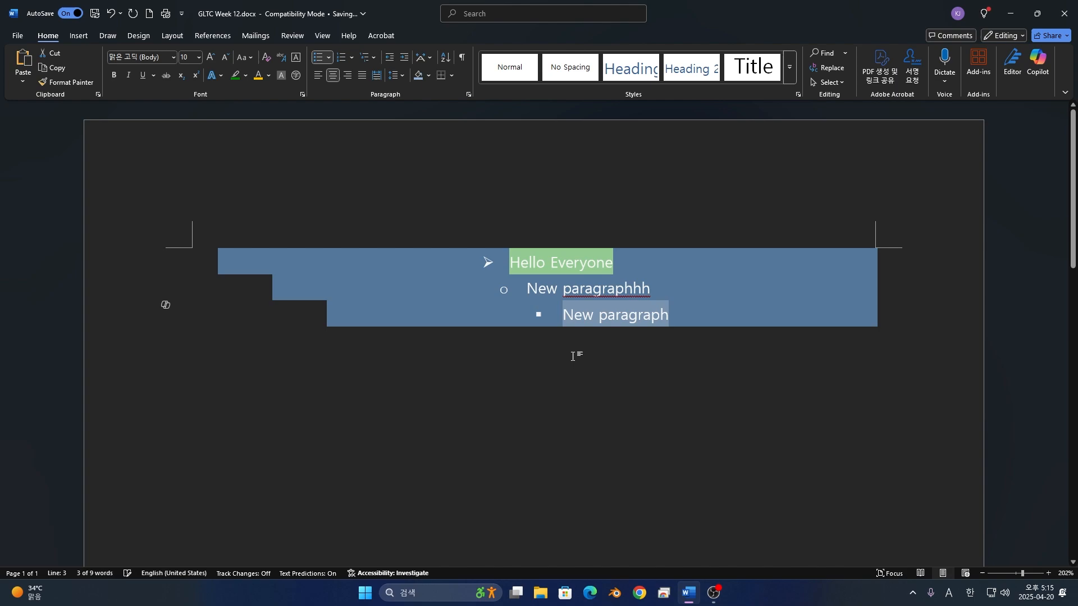
click(575, 355)
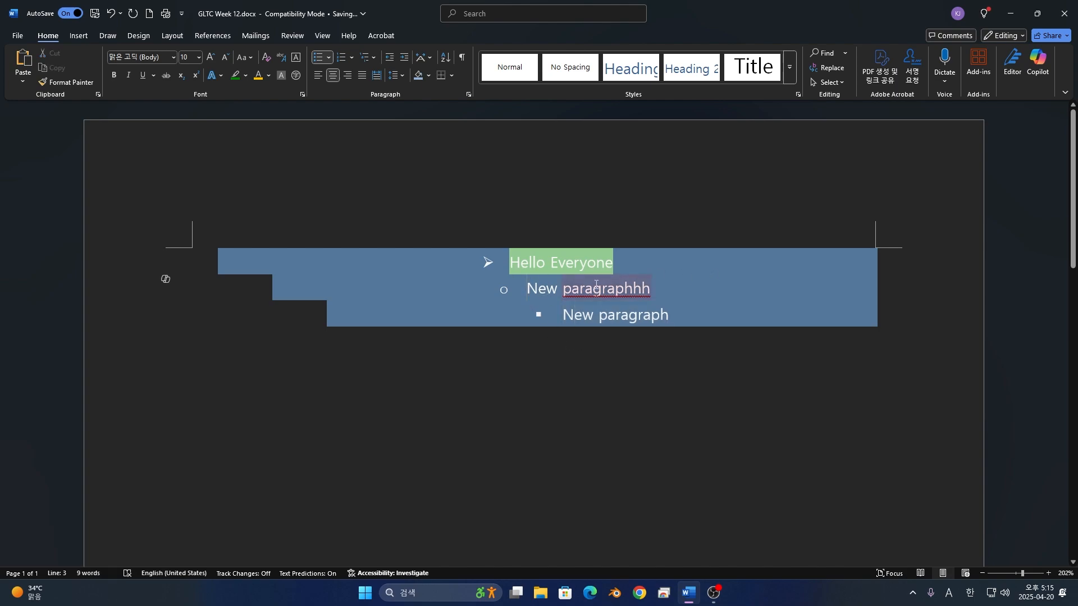
Convert the whole three-level list to numbering and set the top-level number format to A. B. C.
triple_click(361, 265)
drag(611, 330, 288, 274)
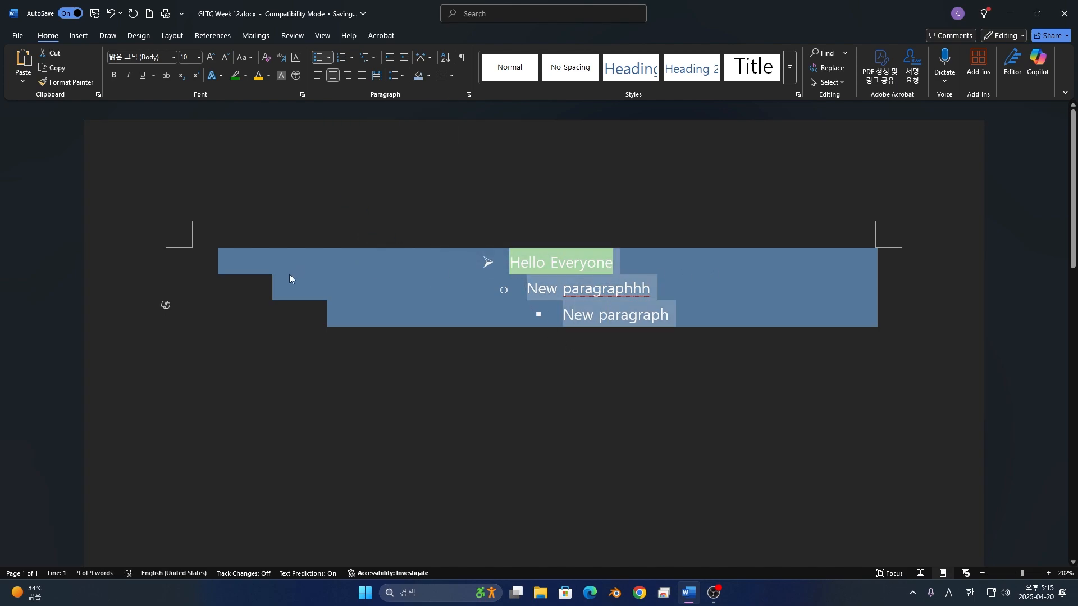
click(337, 60)
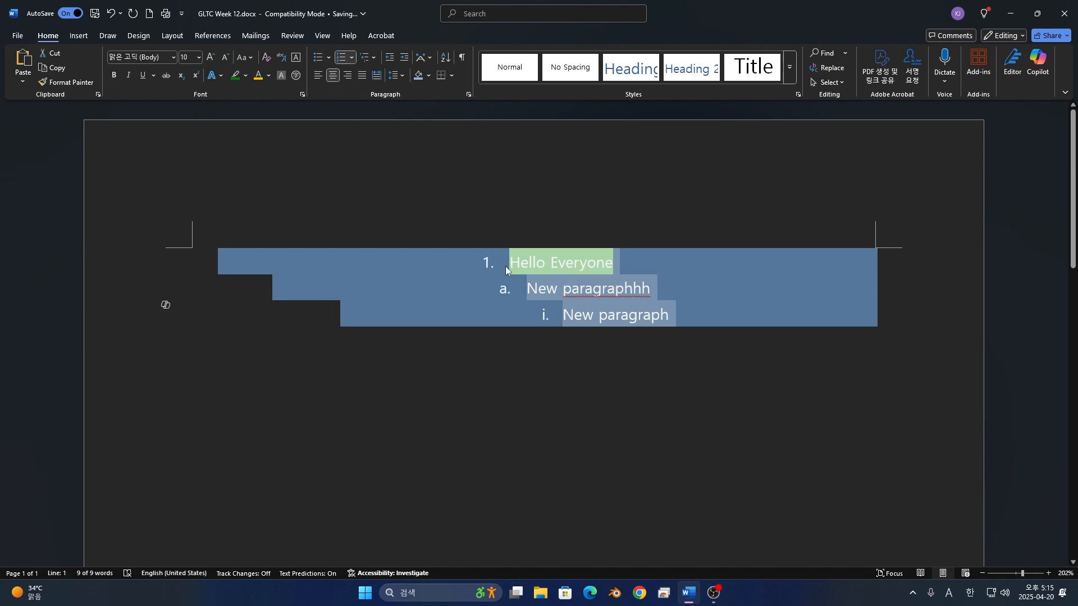
click(352, 59)
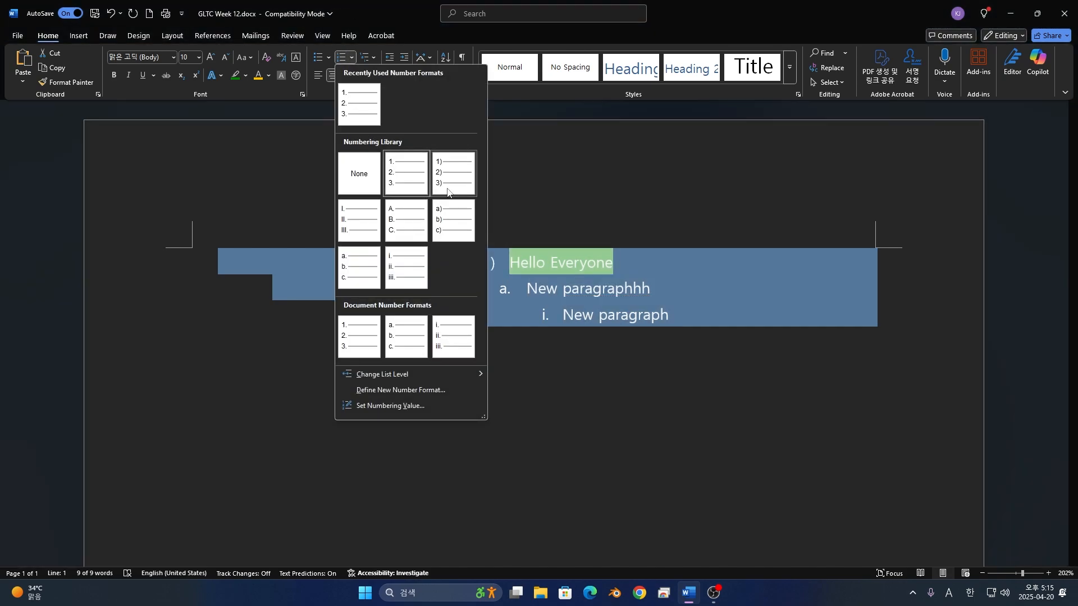
click(395, 226)
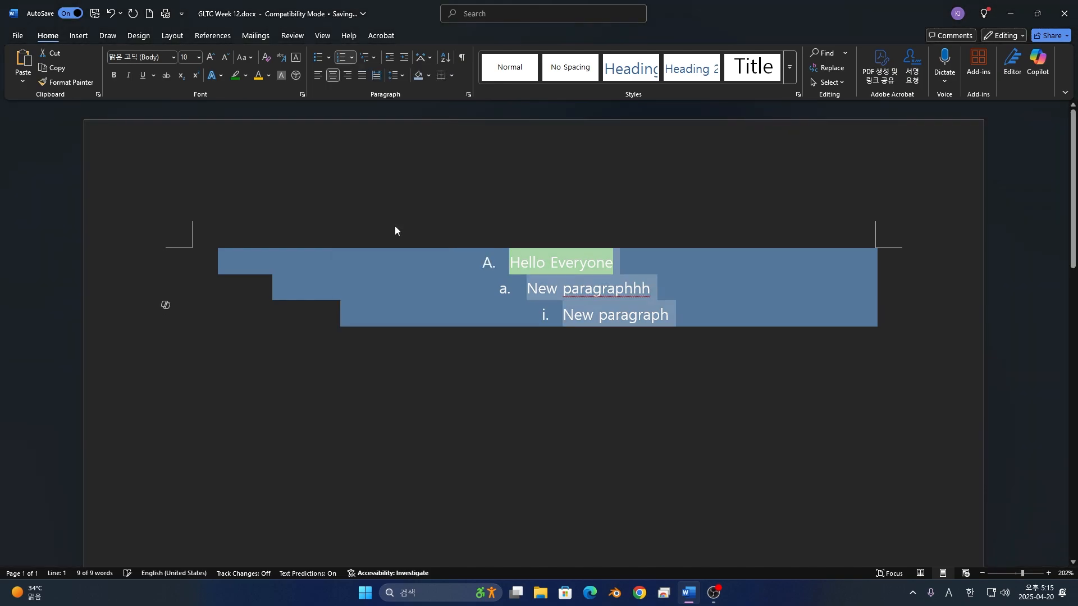
Apply the multilevel list format 1) a) i) from the list library to all three items.
click(367, 56)
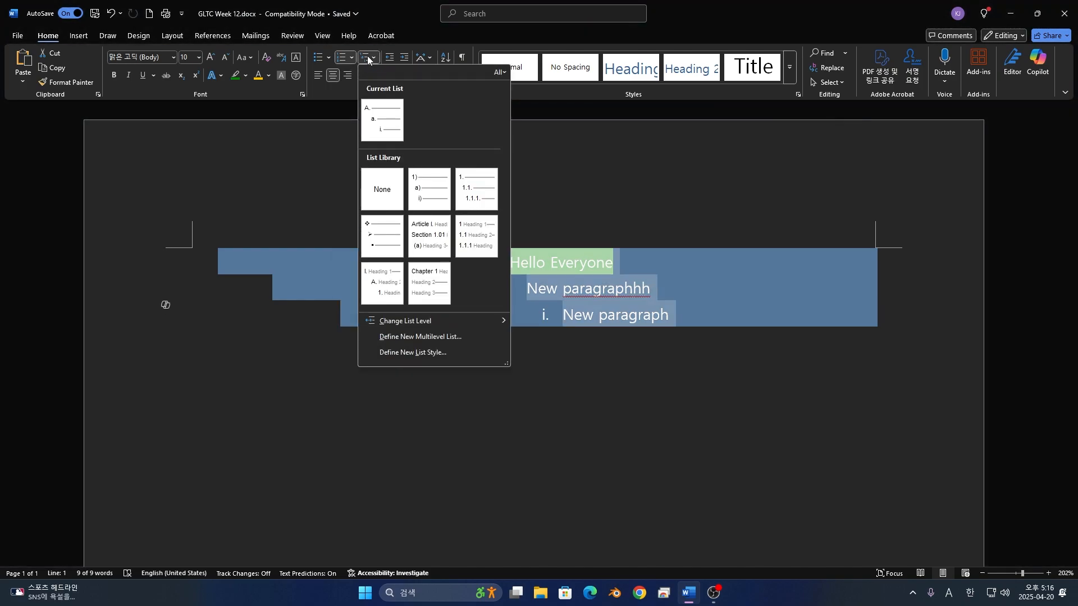
mouse_move(437, 193)
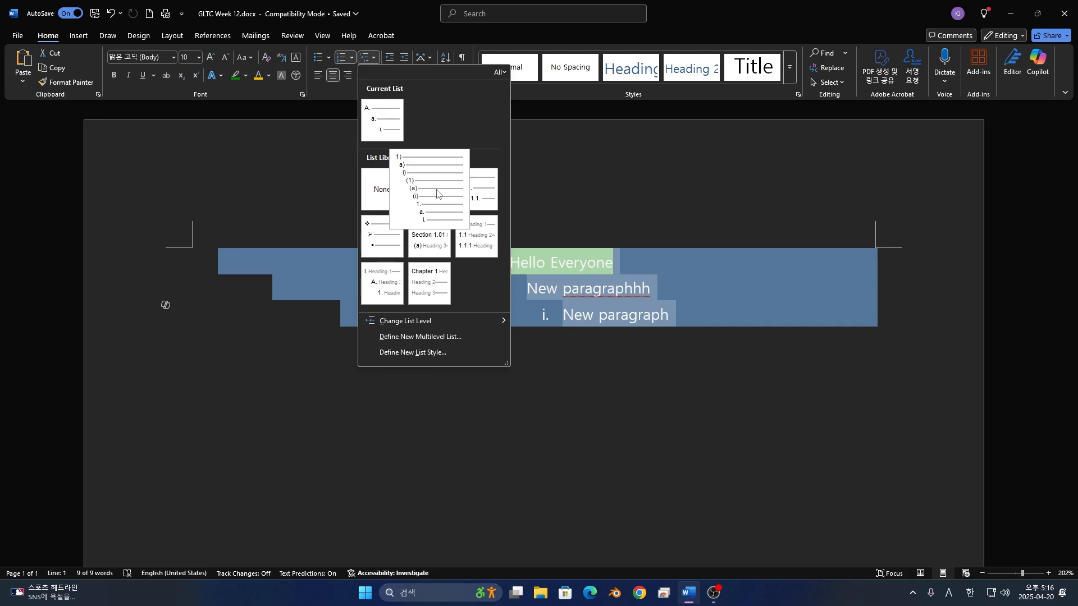
click(436, 193)
click(520, 318)
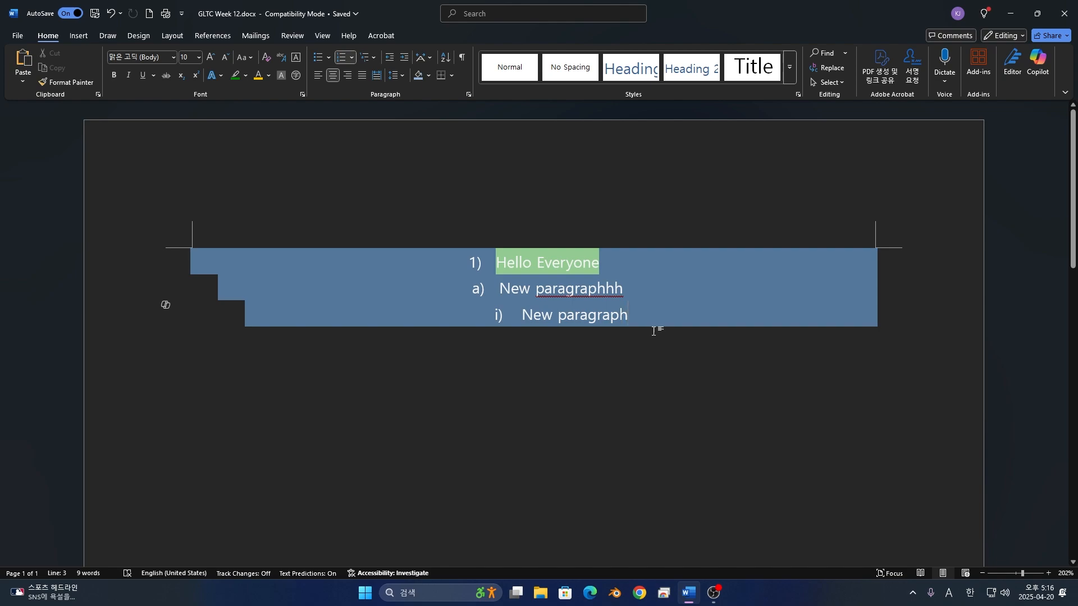
Apply the Title style to the "Hello Everyone" line.
key(ctrl+Home)
key(ctrl+shift+Down)
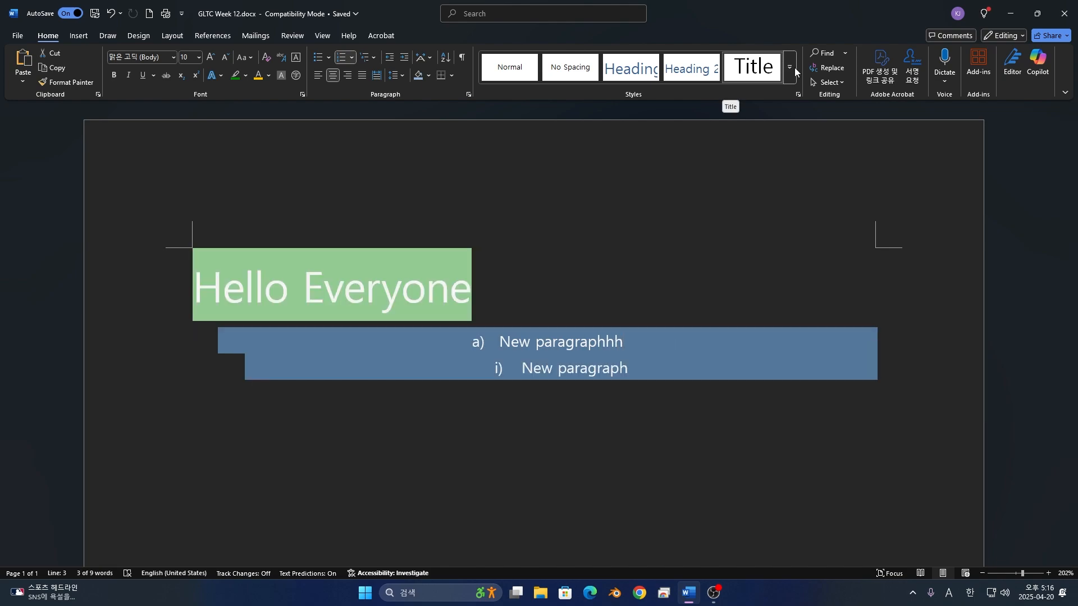
click(794, 68)
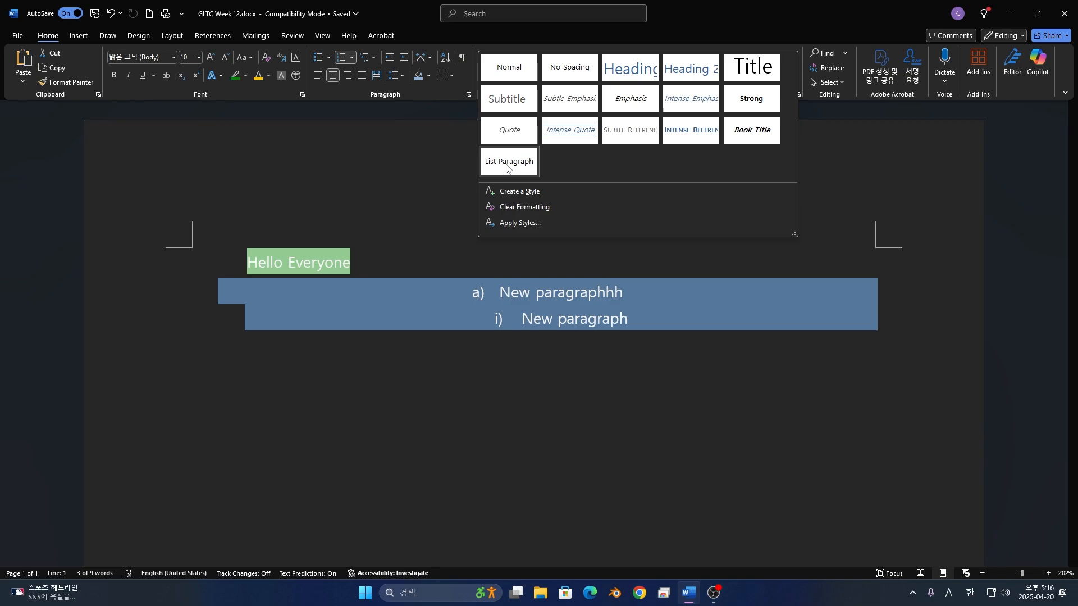
click(771, 65)
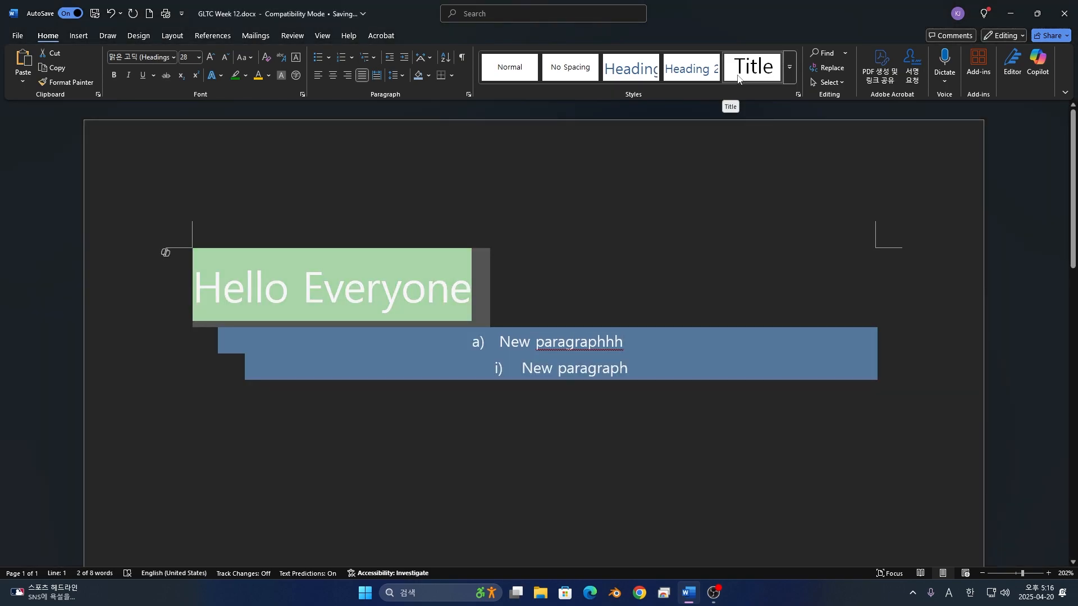
Apply the Quote style to both "New paragraph" list items.
drag(519, 366, 469, 339)
click(650, 351)
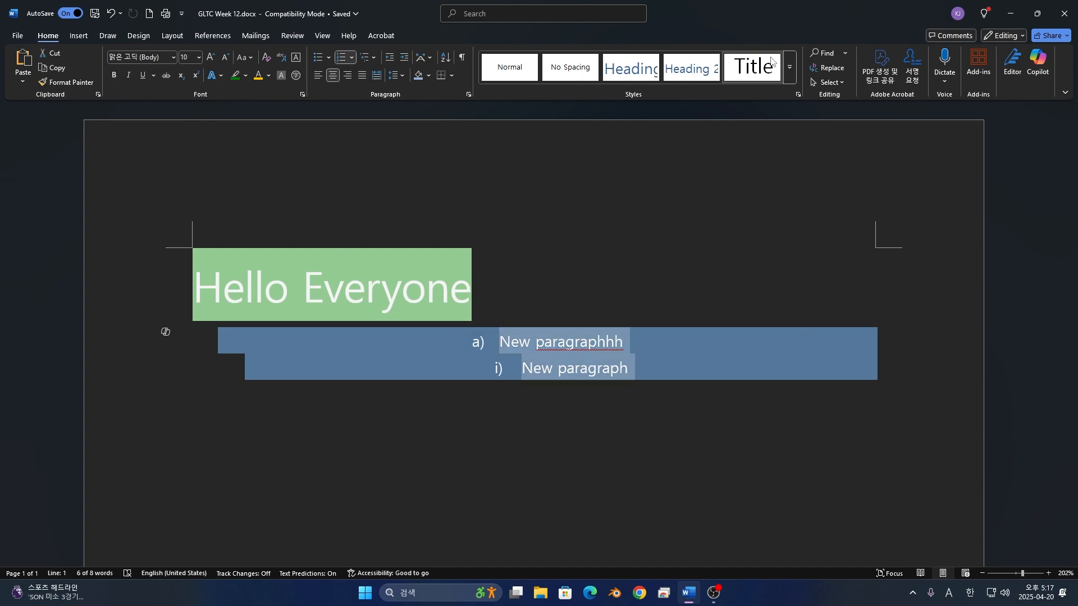
click(790, 67)
click(508, 128)
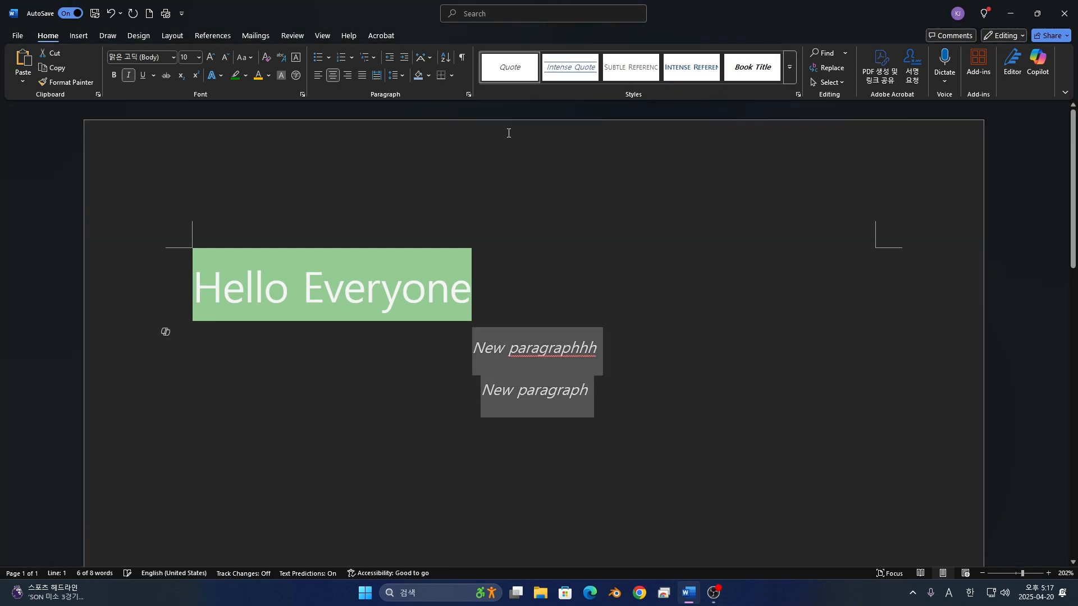
click(701, 351)
Centre the "Hello Everyone" line and remove its green text highlight.
click(175, 300)
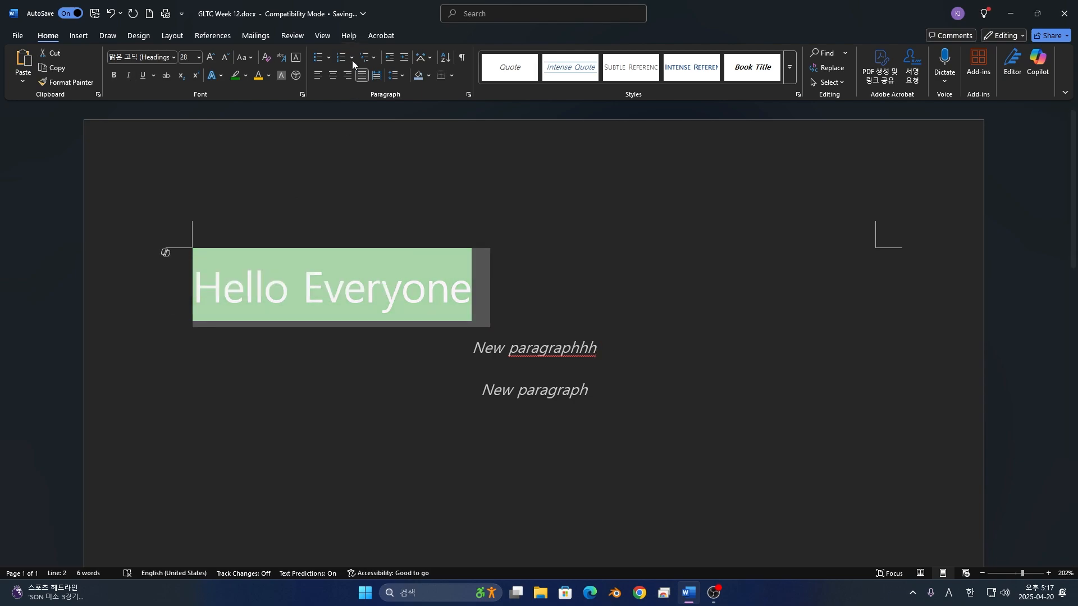
click(333, 76)
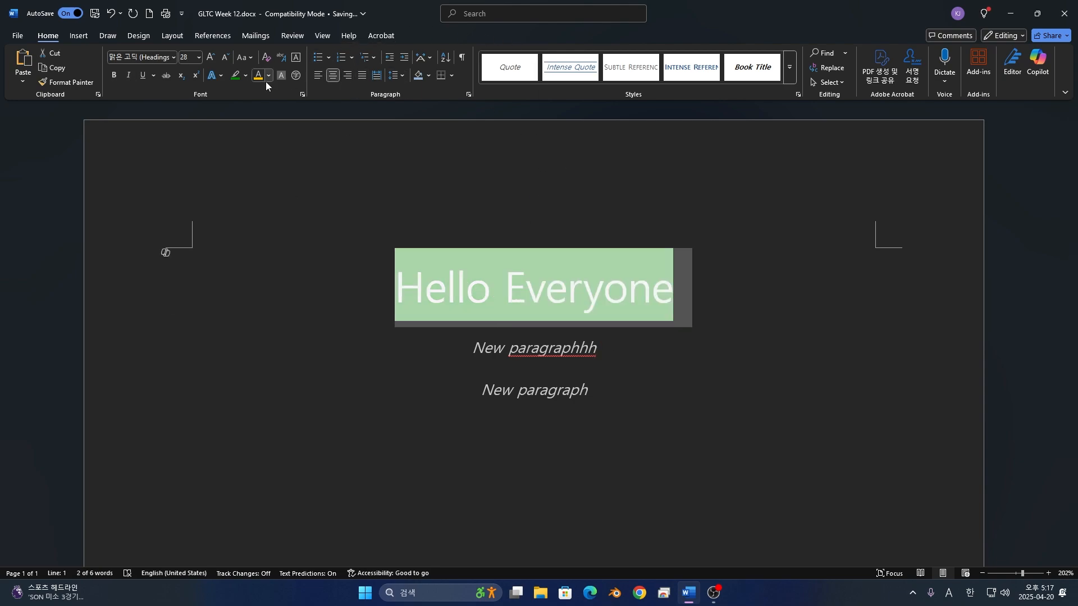
click(246, 75)
click(282, 165)
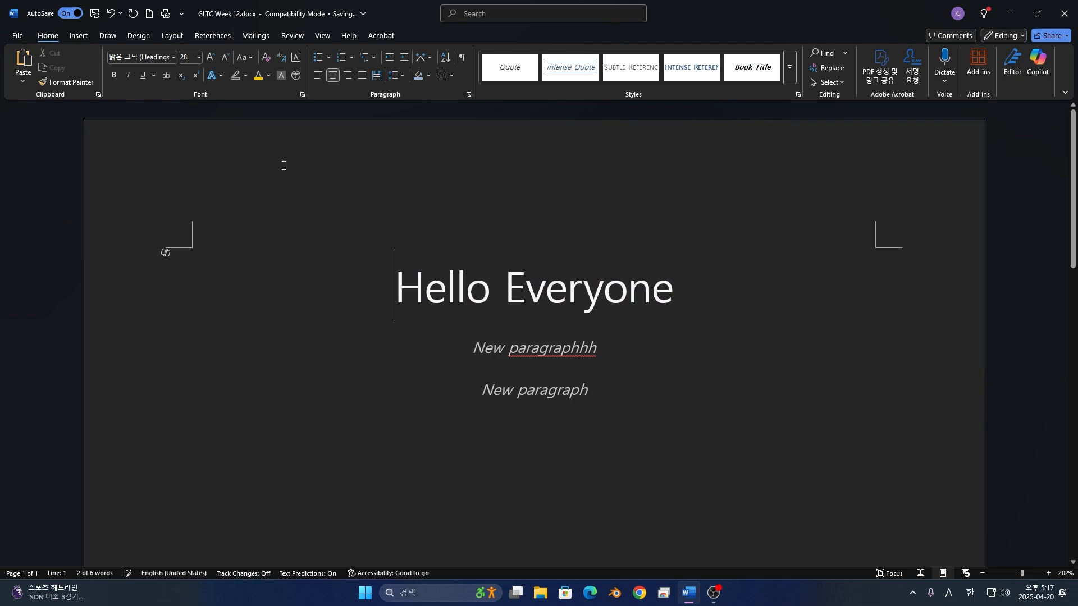
click(545, 284)
click(831, 301)
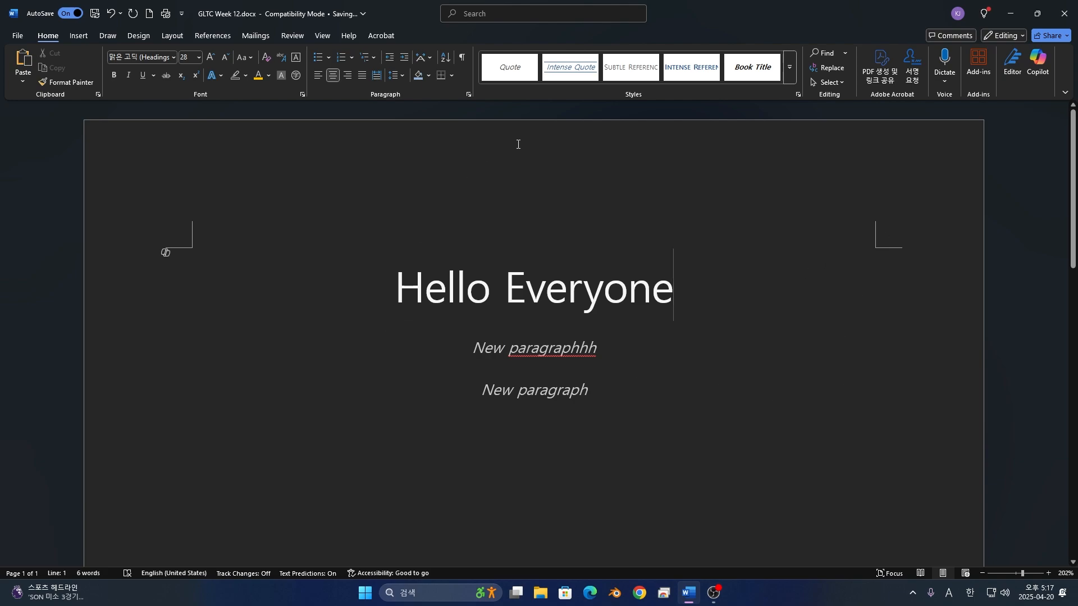
Create a new style named "gltc style" from the formatting of the "Hello Everyone" line and check it in the style gallery.
triple_click(475, 262)
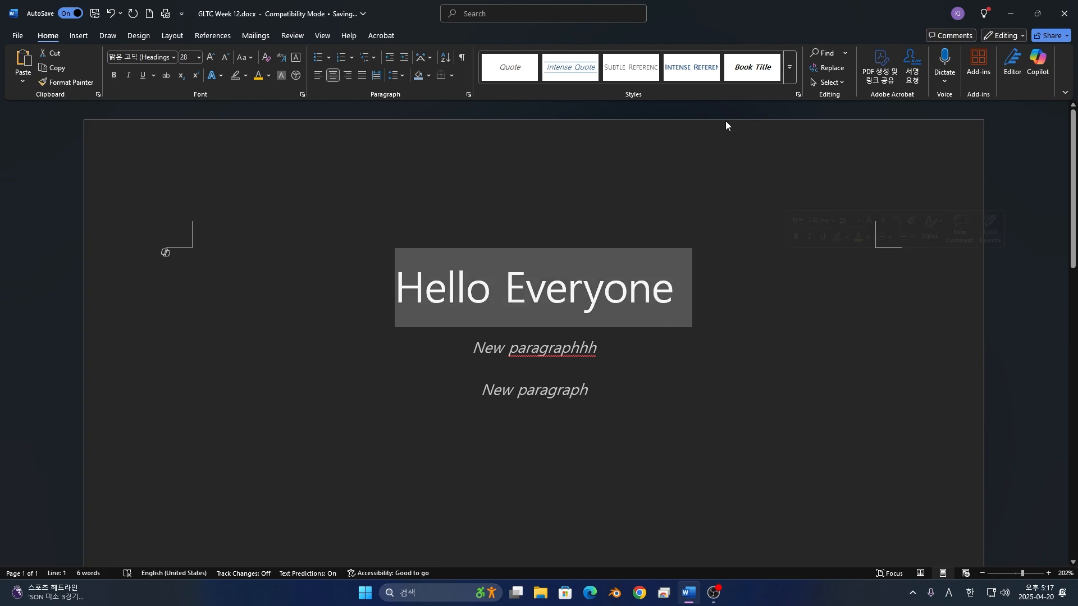
click(792, 67)
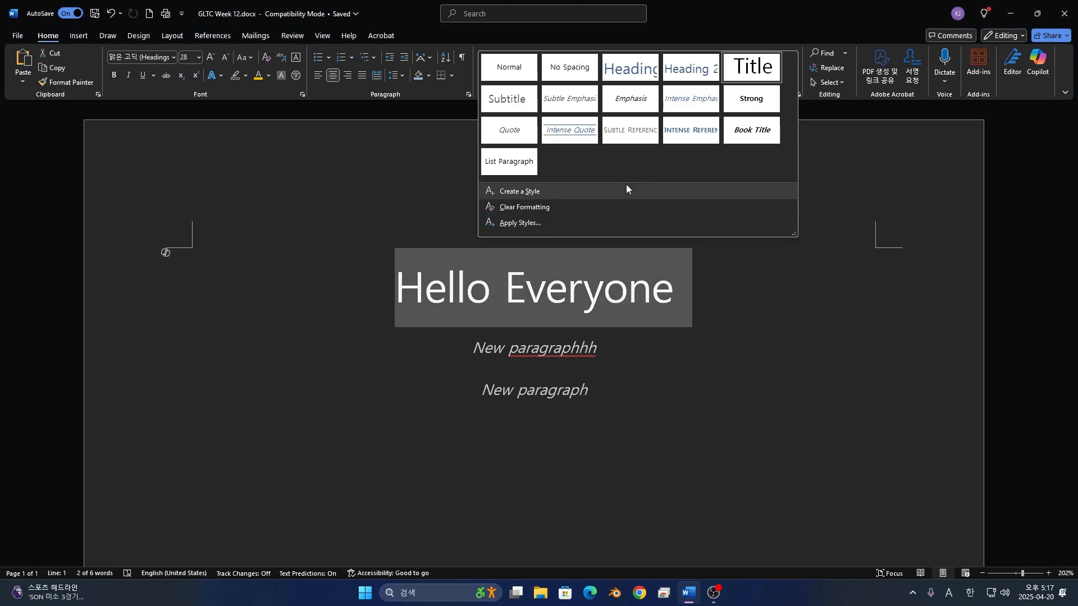
click(625, 186)
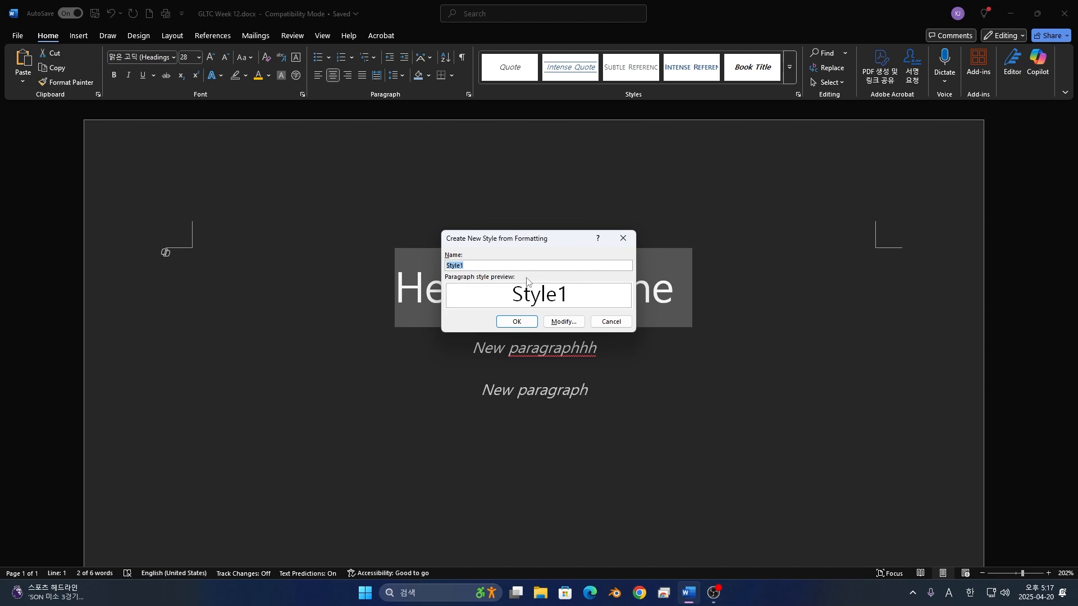
text(gltc style)
key(Return)
click(787, 68)
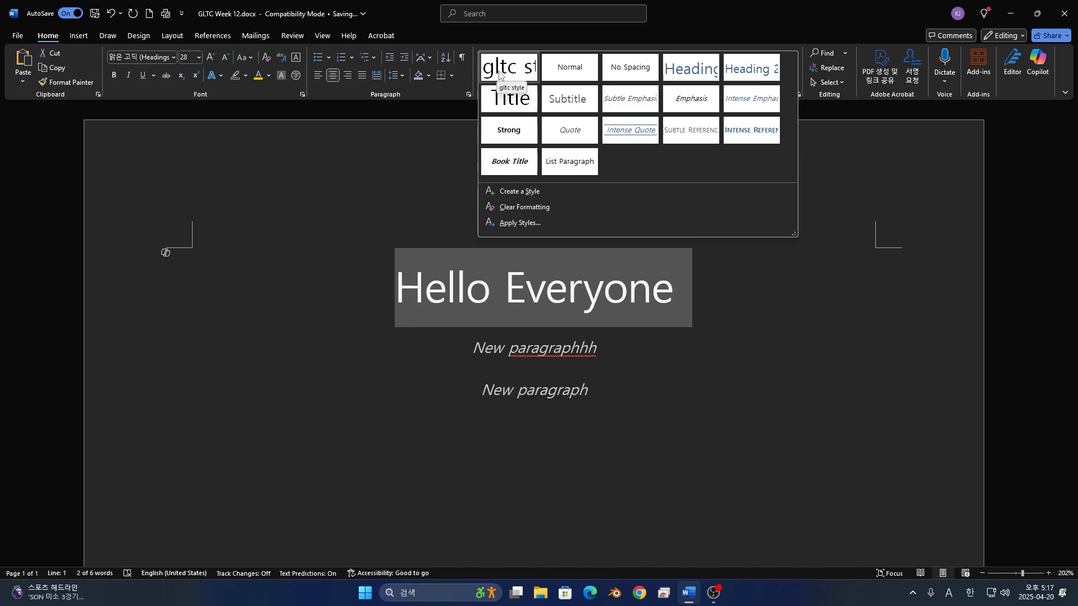
click(699, 272)
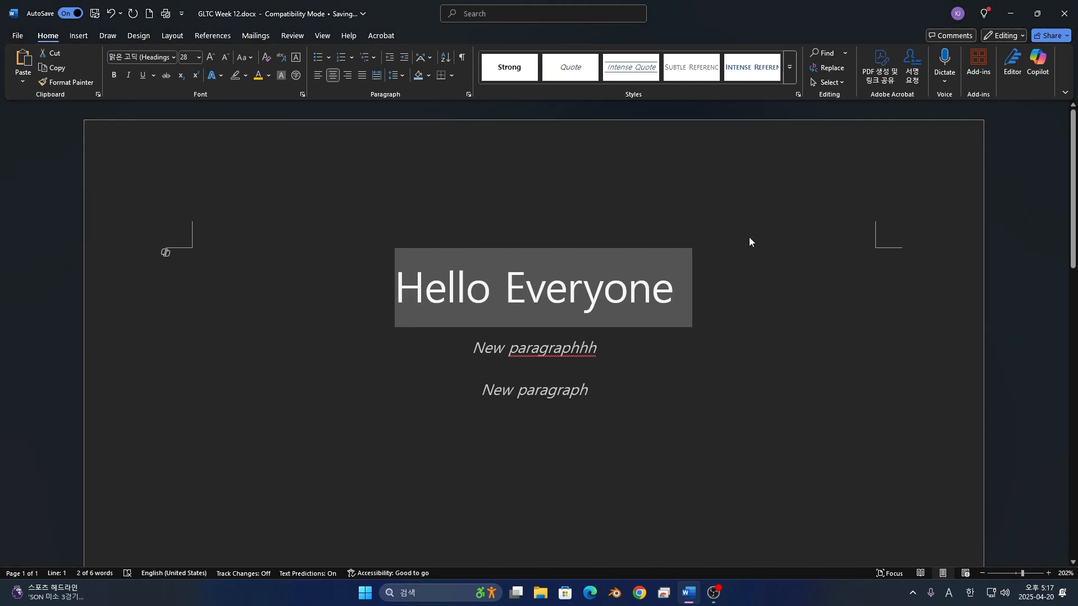
Clear all formatting from the "Hello Everyone" line and undo that change.
click(790, 69)
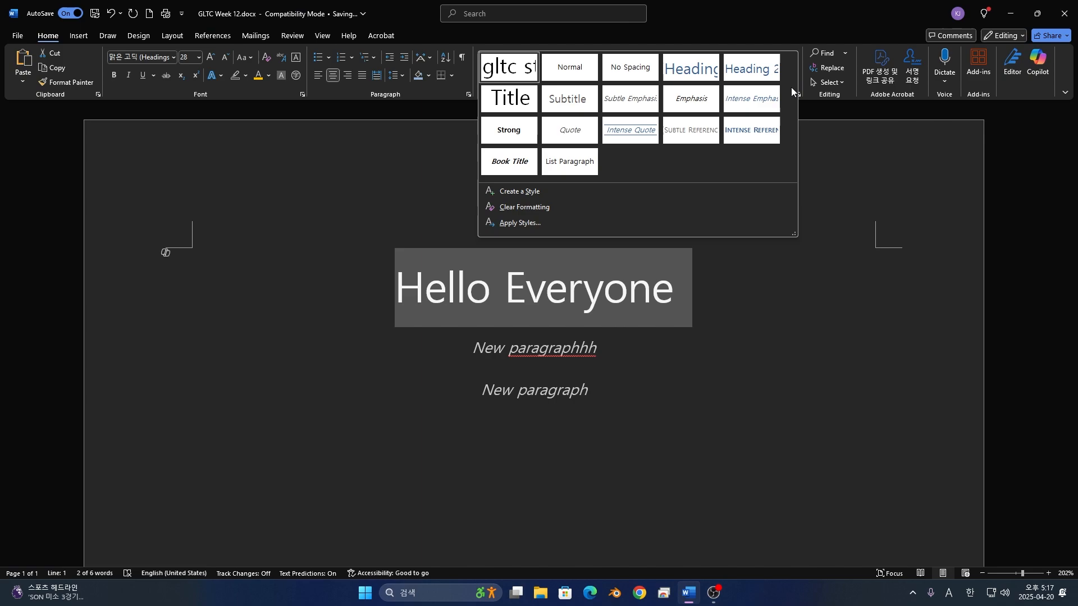
click(596, 204)
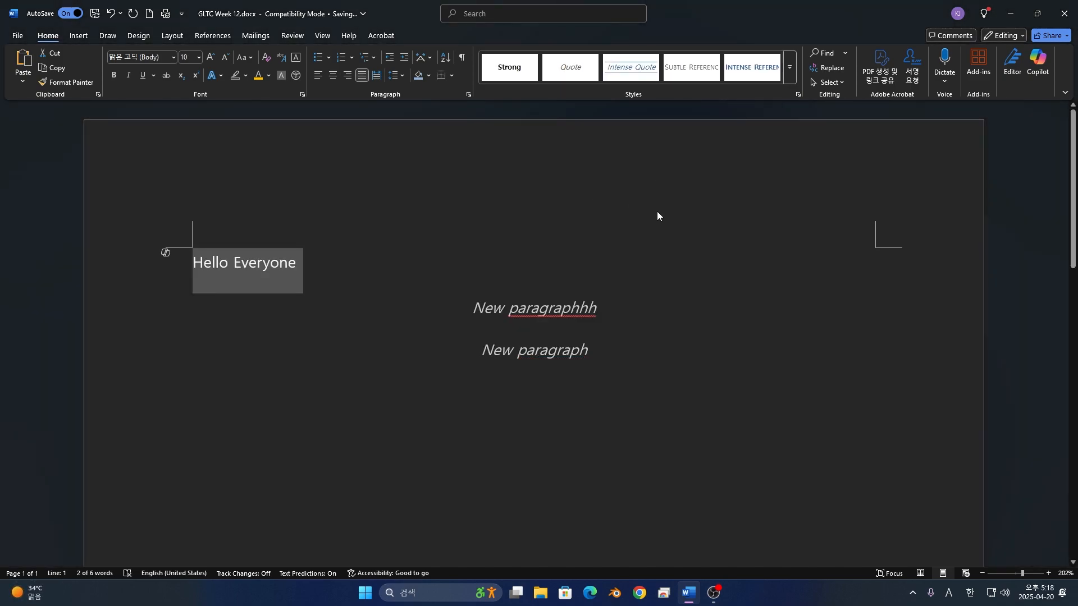
key(ctrl+z)
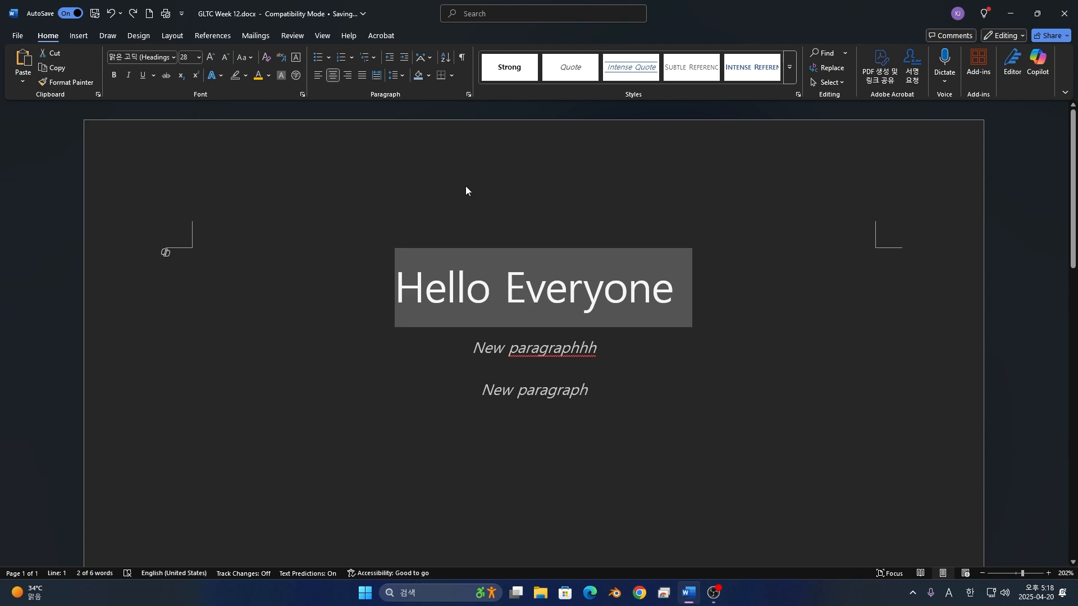
Apply the Main Event theme and the built-in Fancy style set to the document.
click(149, 37)
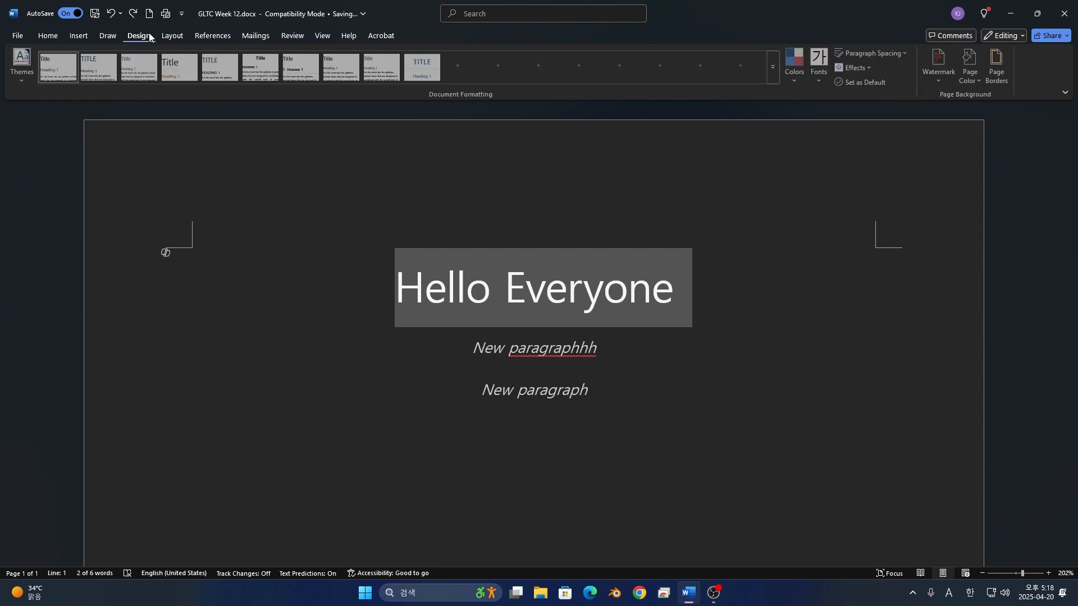
click(22, 67)
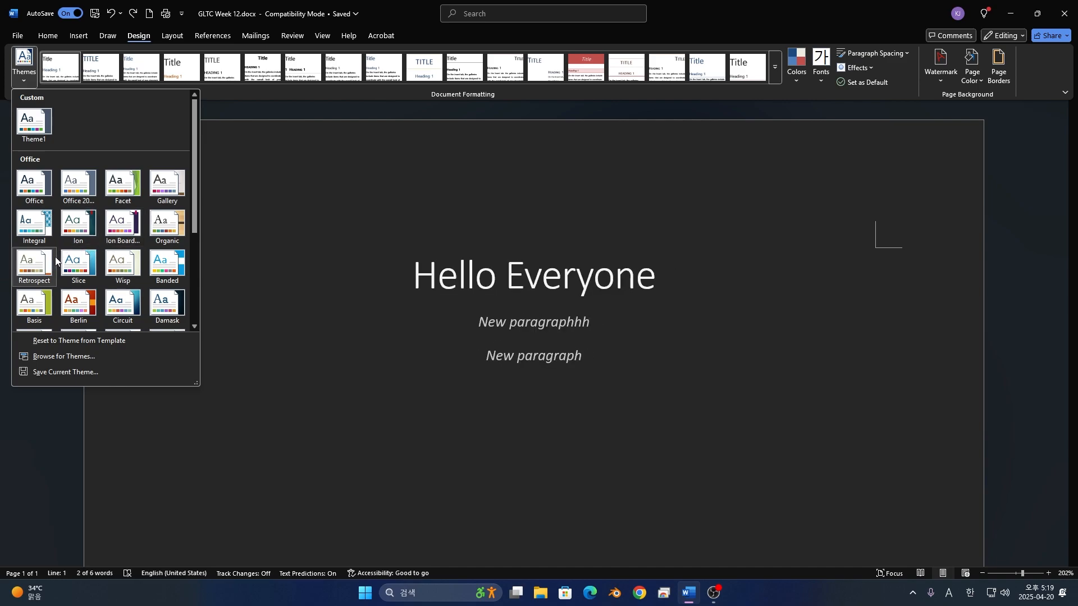
scroll(168, 267, down, 3)
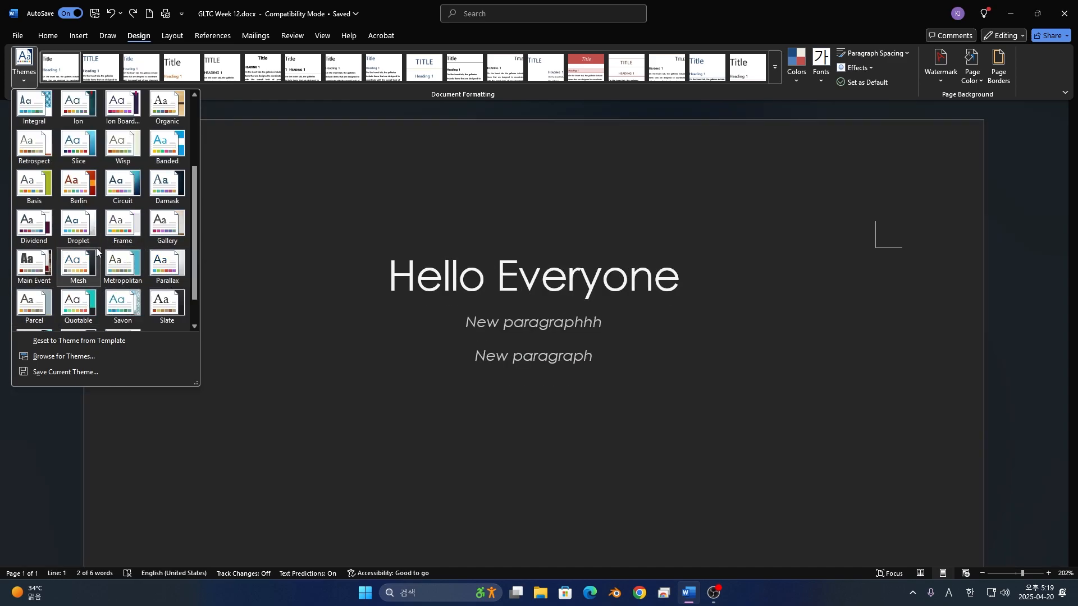
click(38, 275)
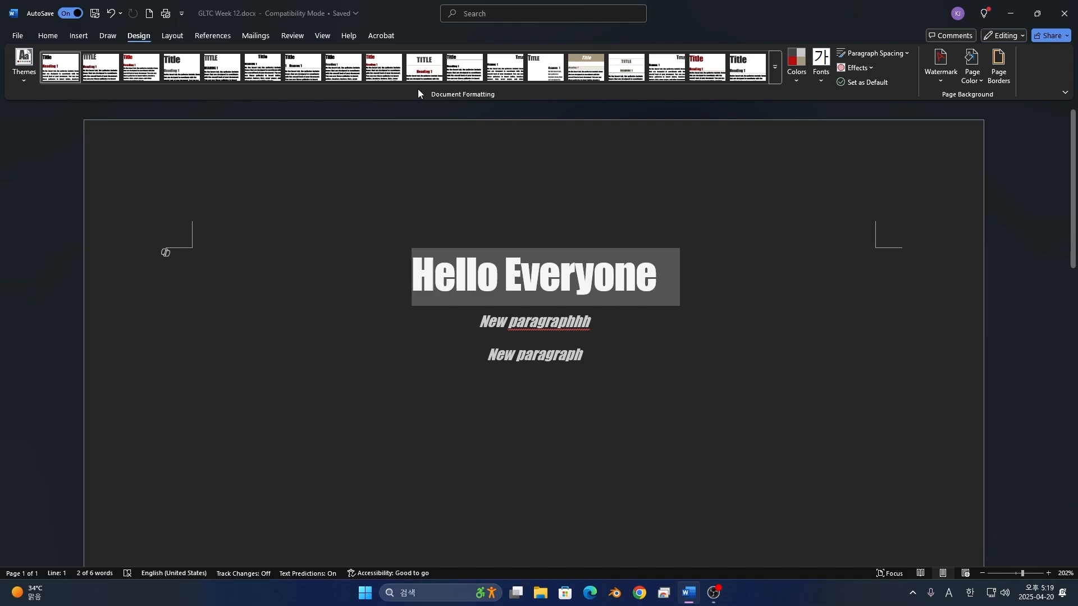
click(776, 74)
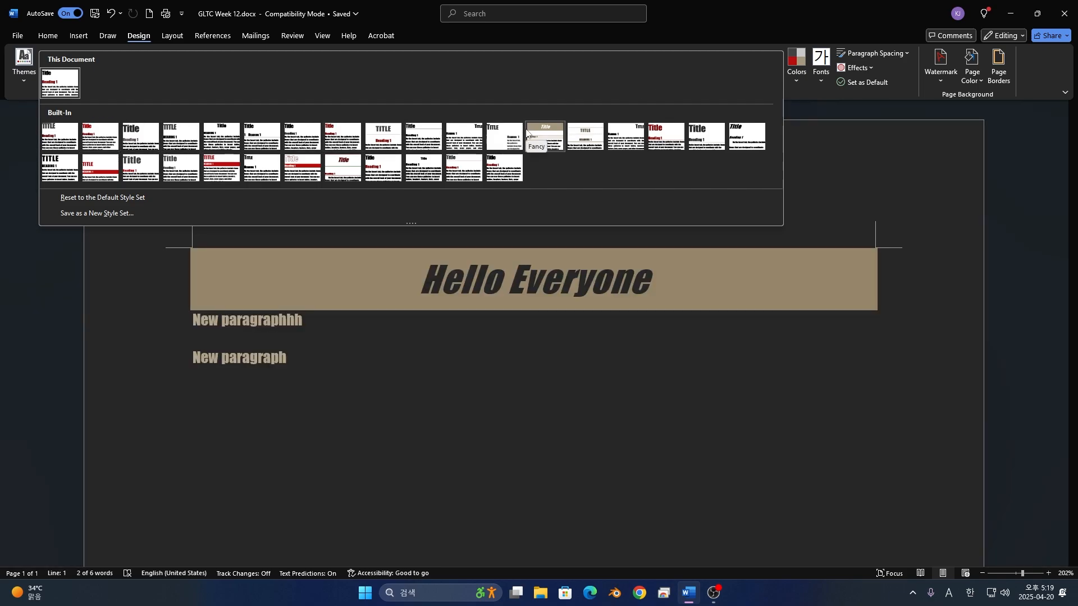
click(528, 134)
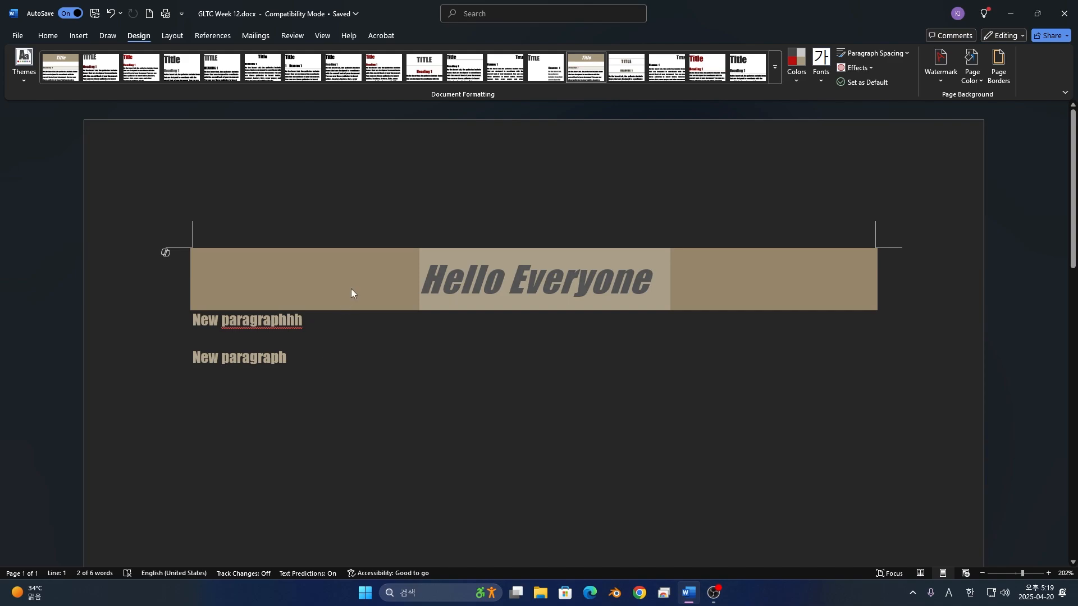
Insert the black sun, half-black triangle and lower-right half-black square symbols from MS Gothic at the end of the last paragraph.
click(337, 351)
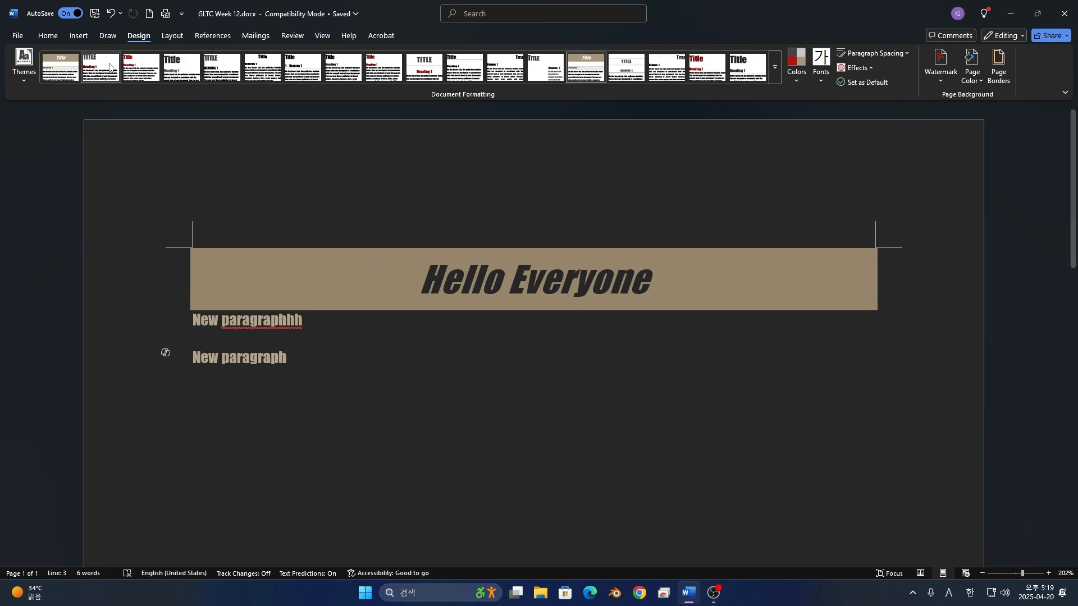
click(79, 35)
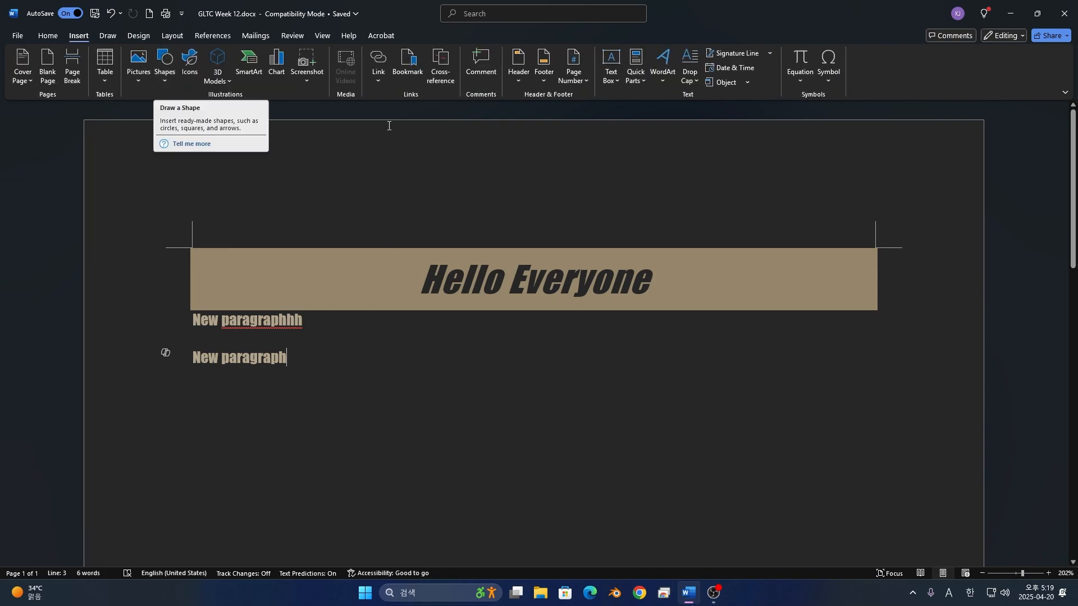
click(831, 73)
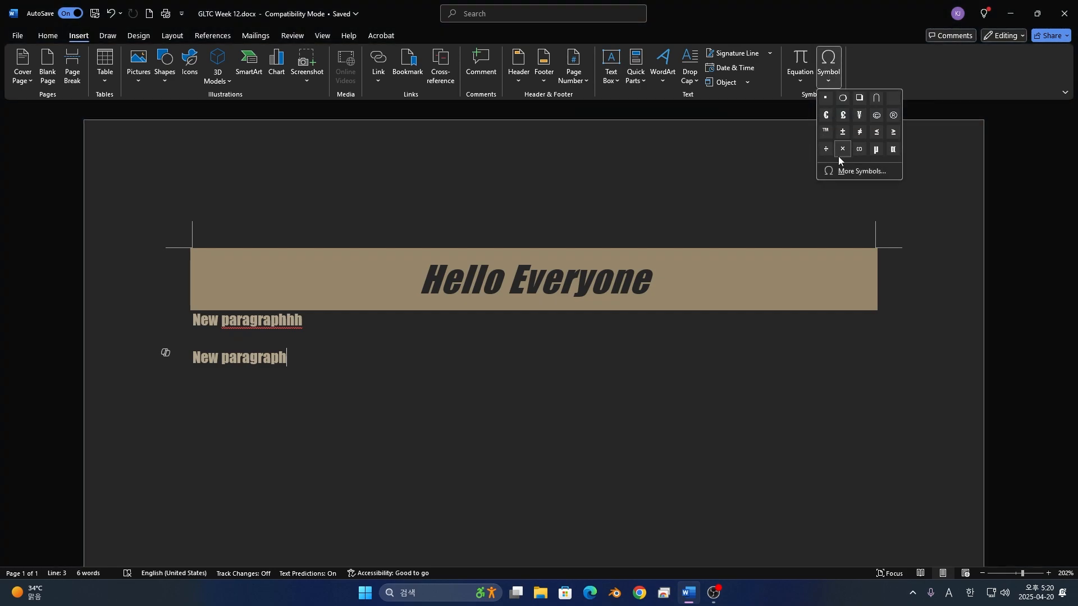
click(836, 171)
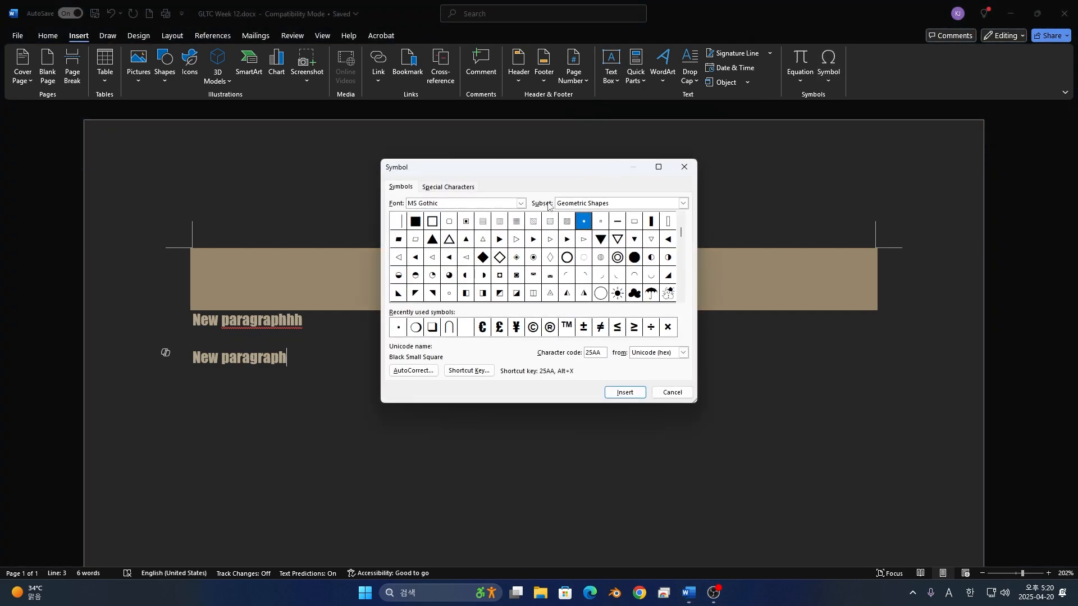
click(618, 293)
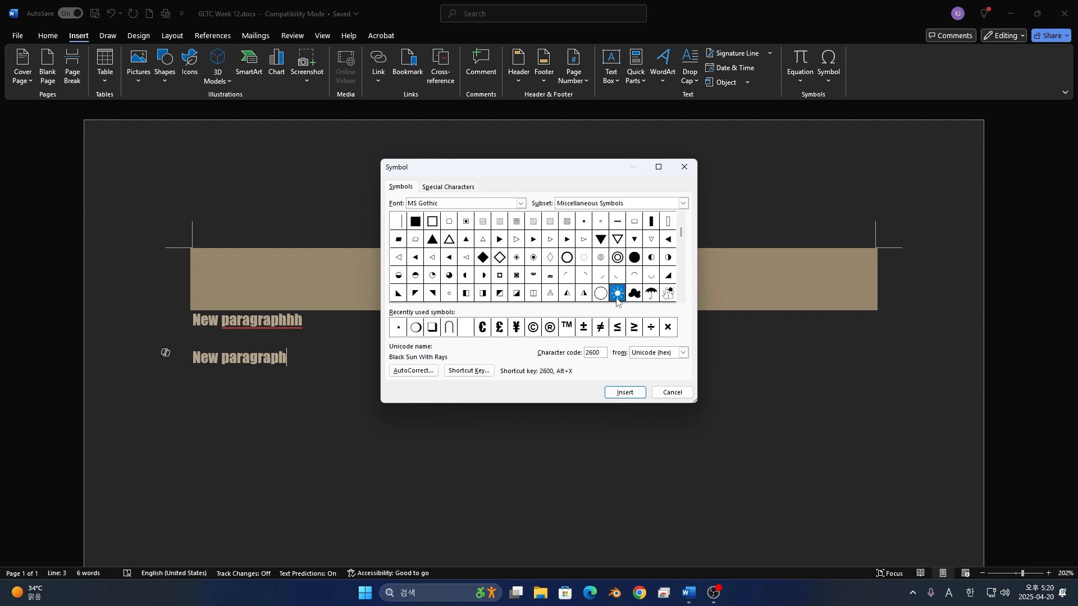
click(625, 392)
click(584, 293)
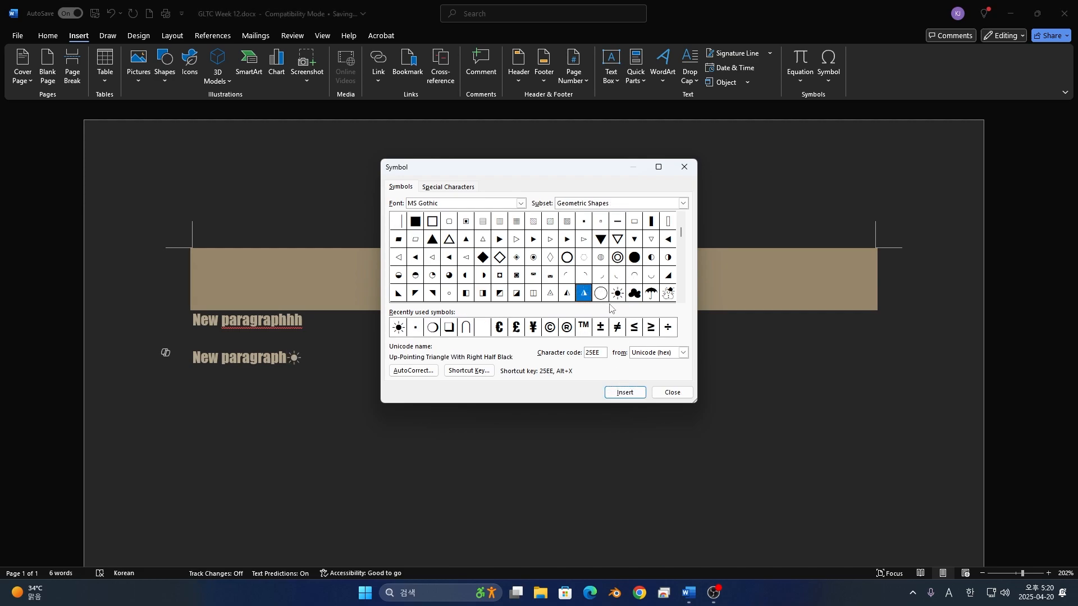
click(624, 392)
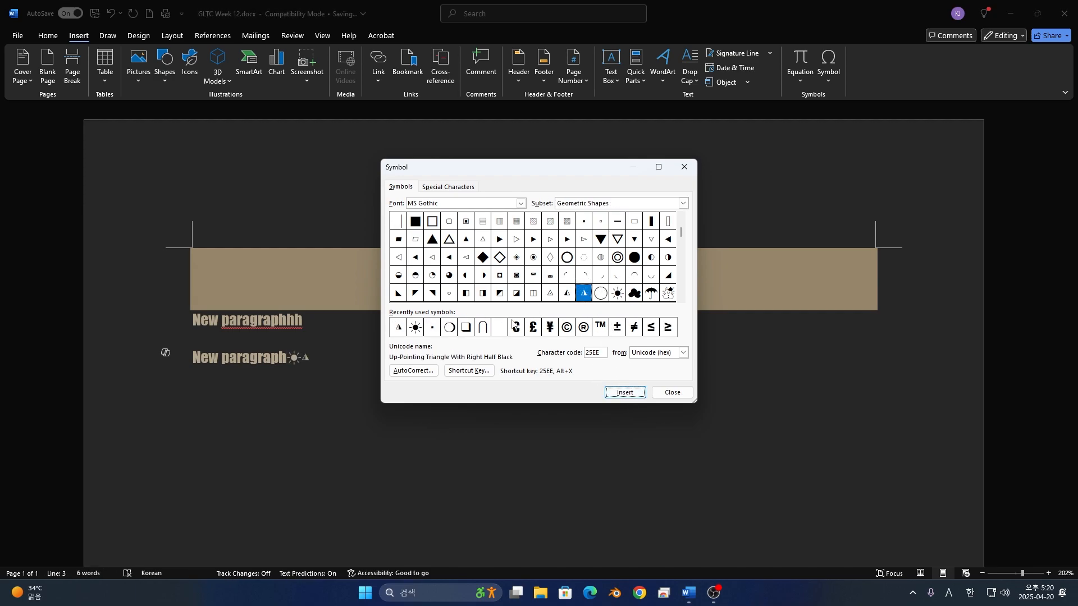
click(516, 292)
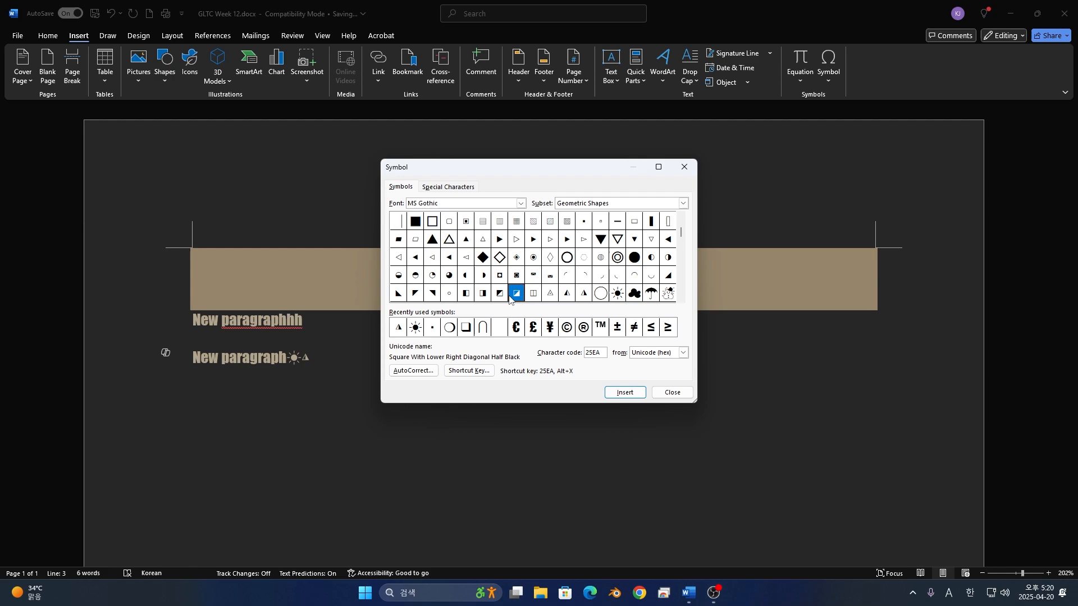
click(624, 392)
Insert the Ž character from the Mystical Woods Rough Script font and the recently used copyright sign.
drag(683, 234, 681, 275)
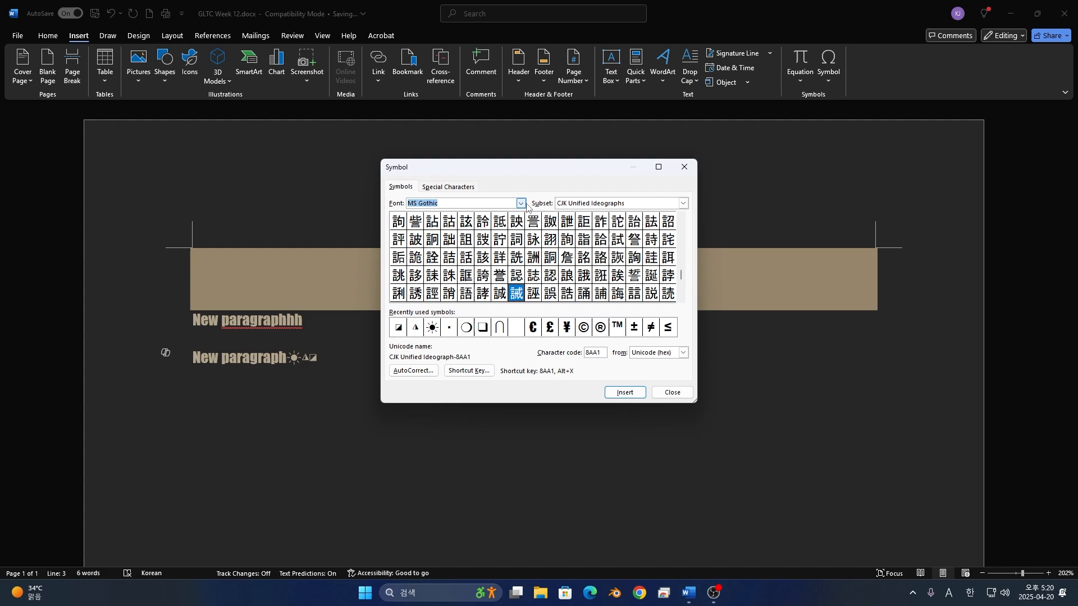
click(517, 222)
click(521, 204)
scroll(487, 255, down, 1)
click(486, 251)
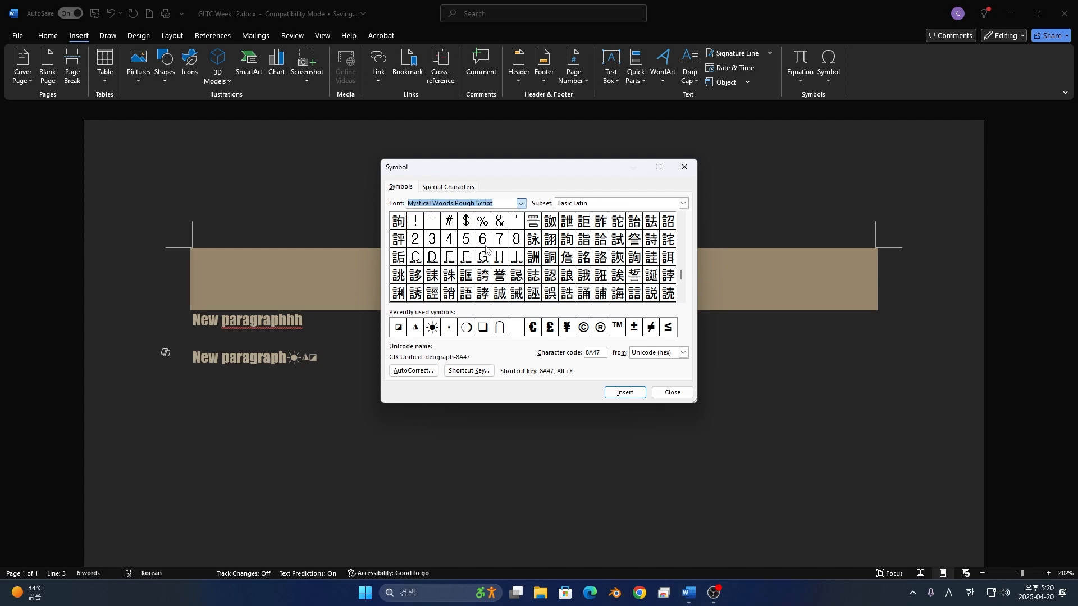
click(683, 203)
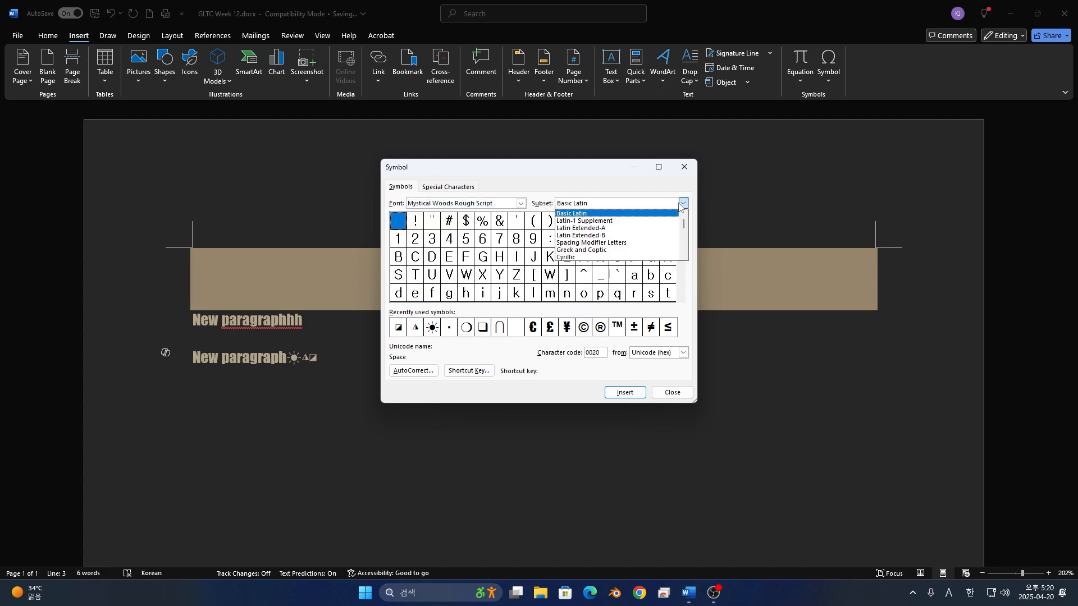
click(630, 253)
double_click(567, 221)
double_click(584, 328)
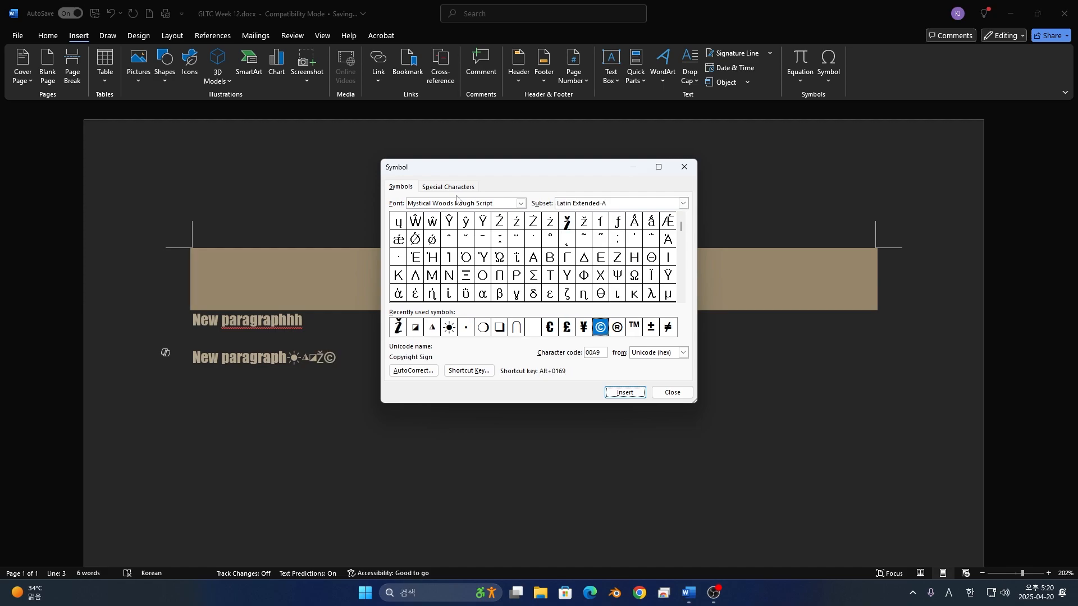
Insert the Trademark and Single Closing Quote special characters at the end of the last paragraph and close the Symbol dialog.
click(449, 187)
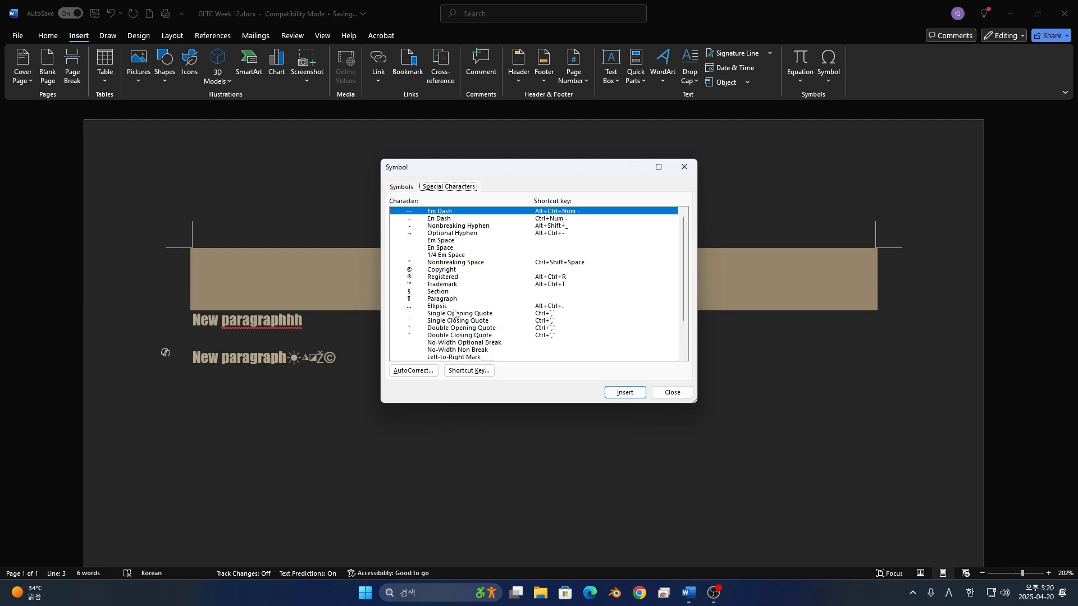
scroll(461, 287, down, 1)
click(465, 284)
click(466, 262)
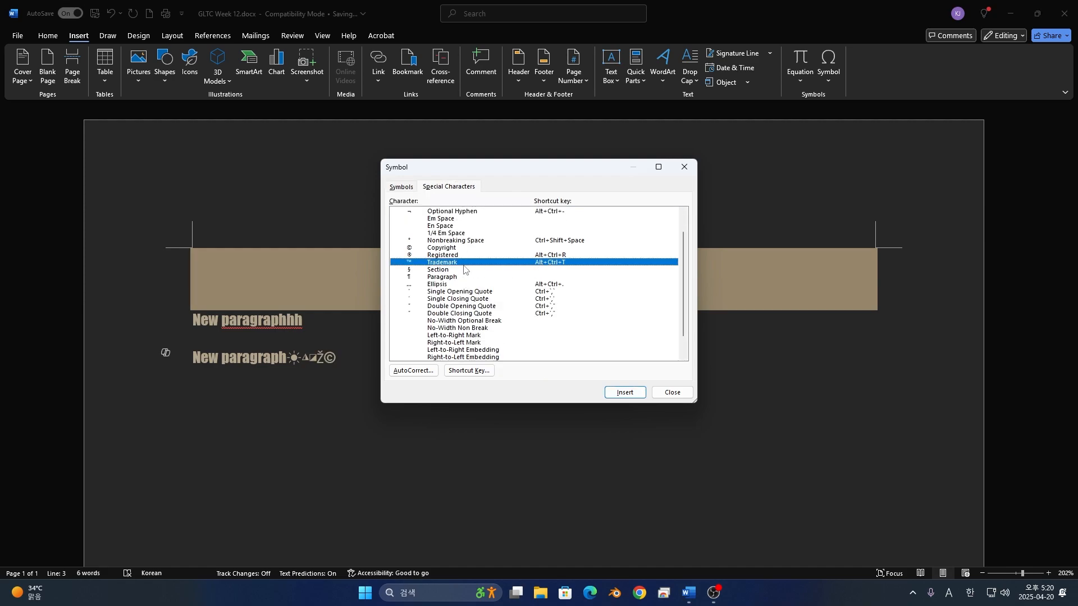
click(644, 395)
click(471, 299)
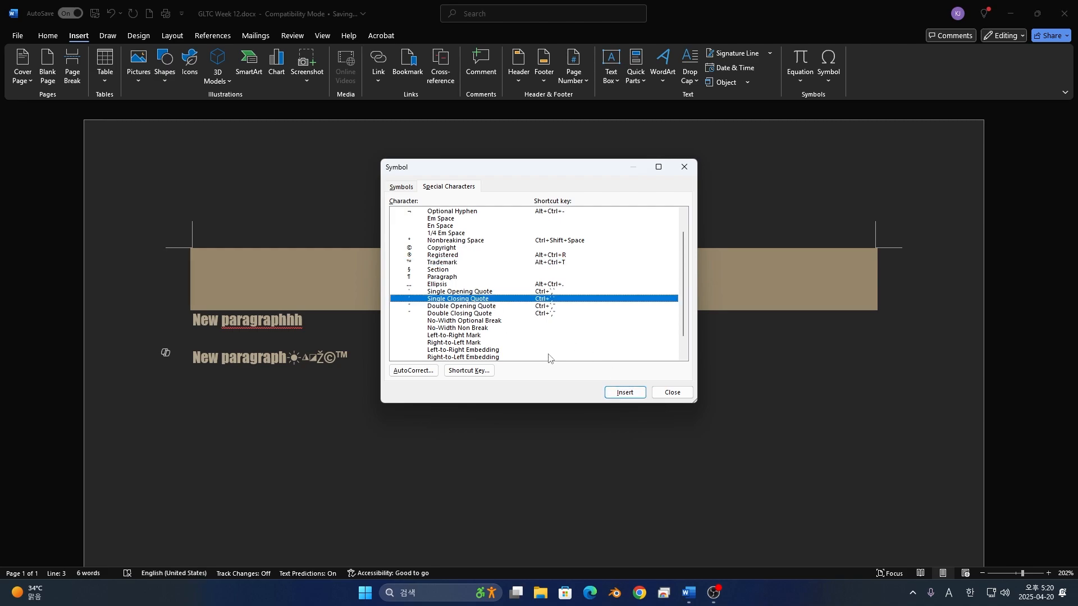
click(624, 393)
scroll(558, 327, down, 1)
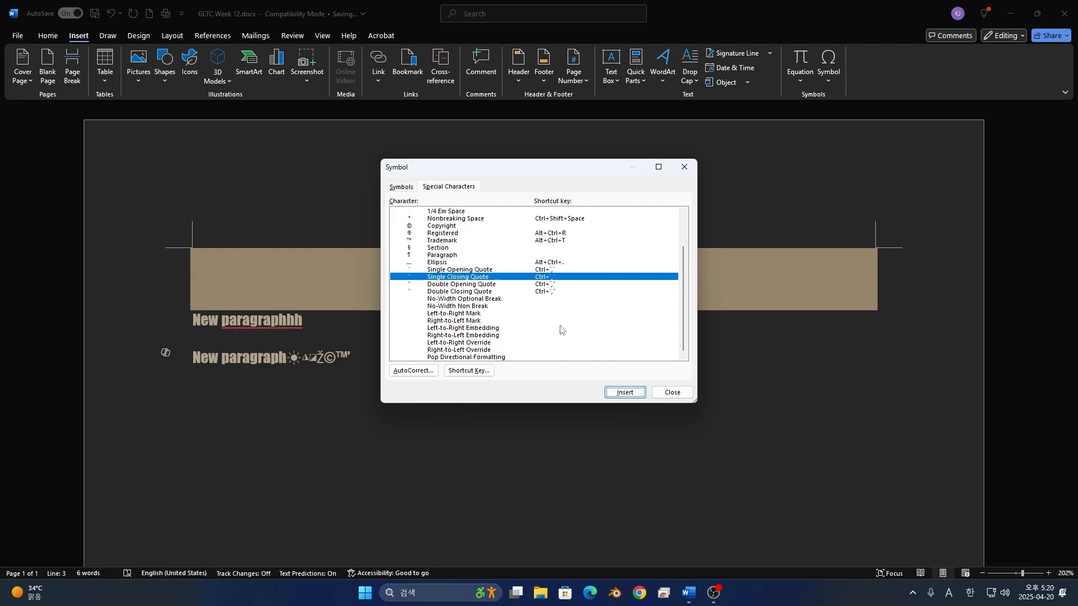
click(449, 328)
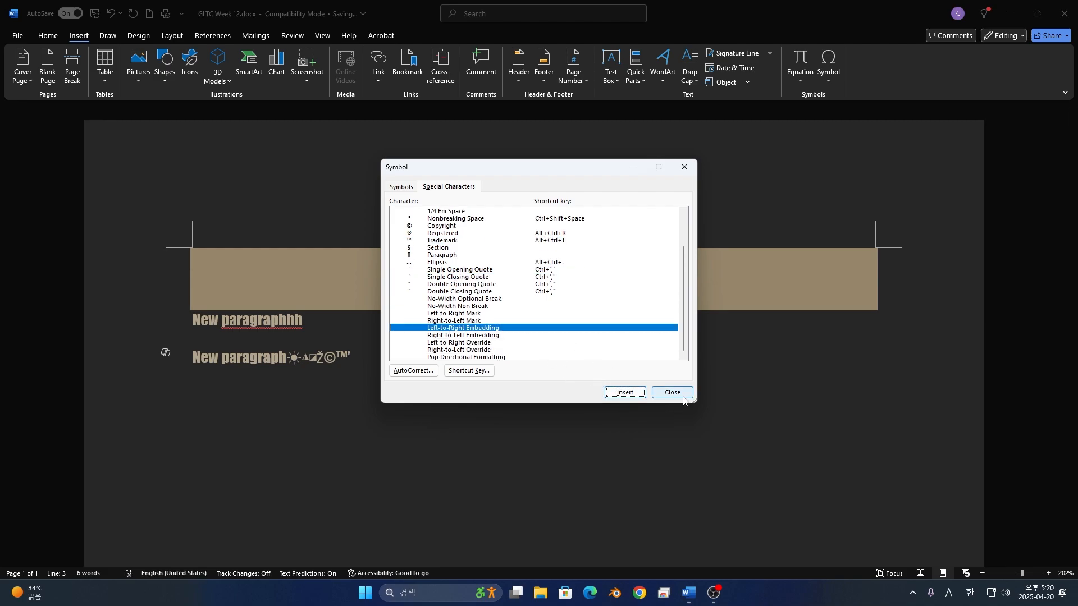
click(680, 395)
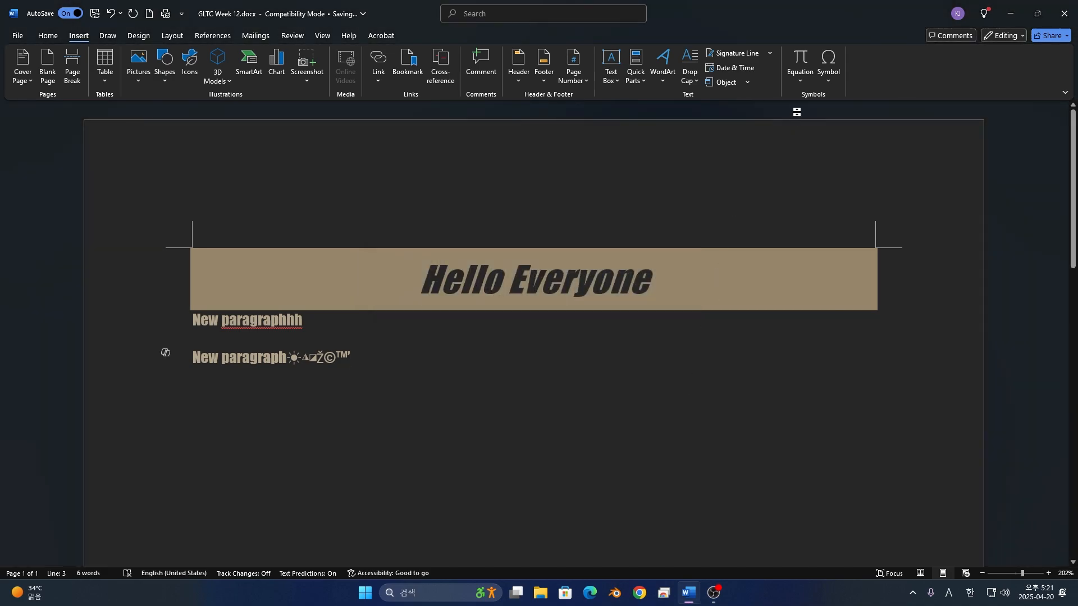
Examine the built-in equations and the additional equations offered from Office.com.
click(801, 79)
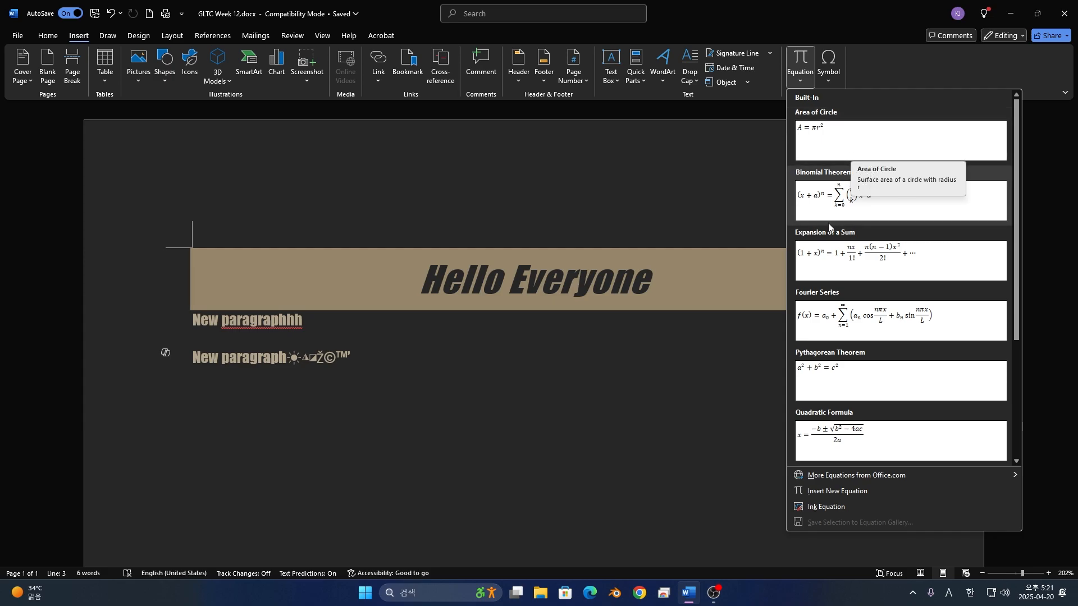
scroll(879, 225, down, 3)
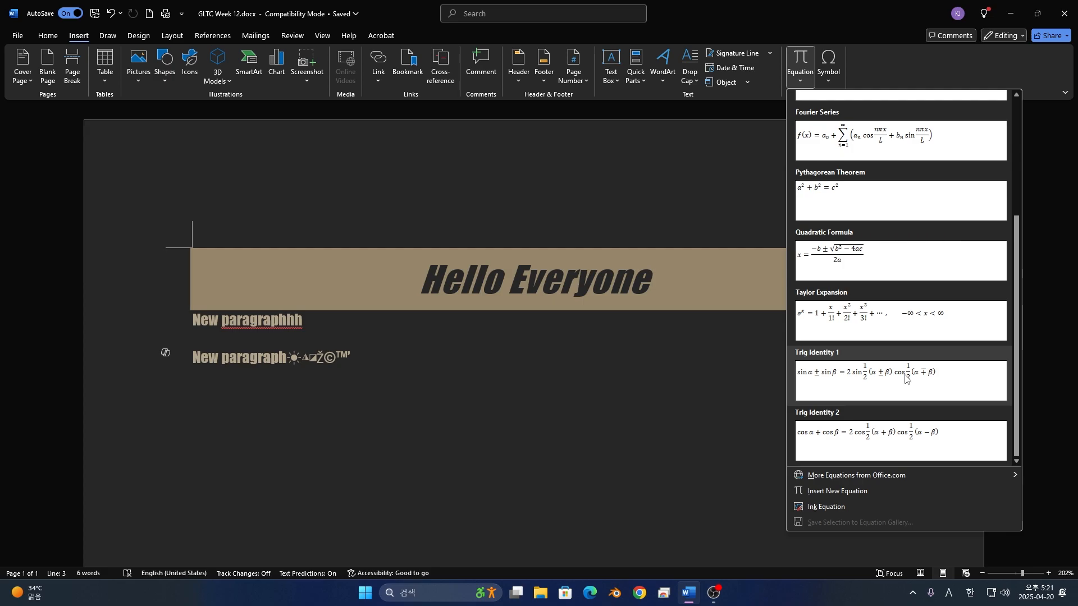
click(858, 475)
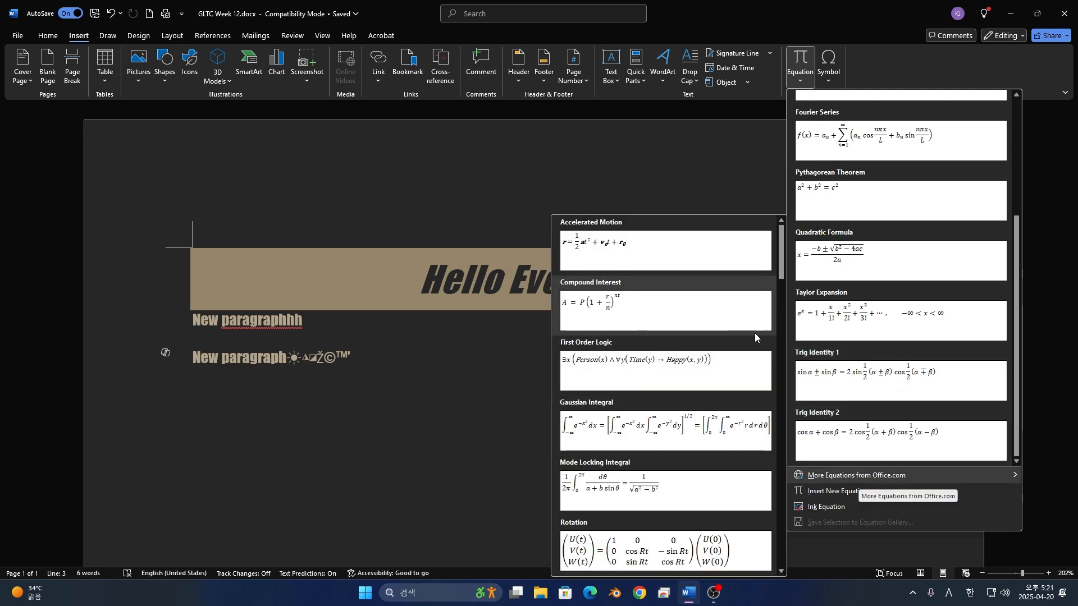
scroll(750, 333, down, 10)
scroll(743, 333, down, 5)
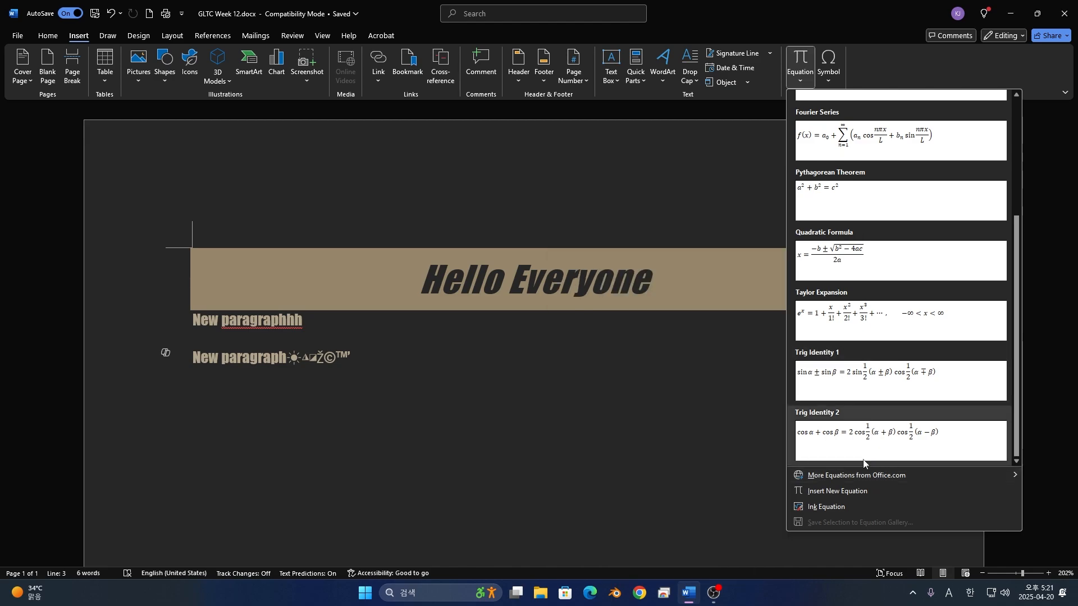
click(866, 396)
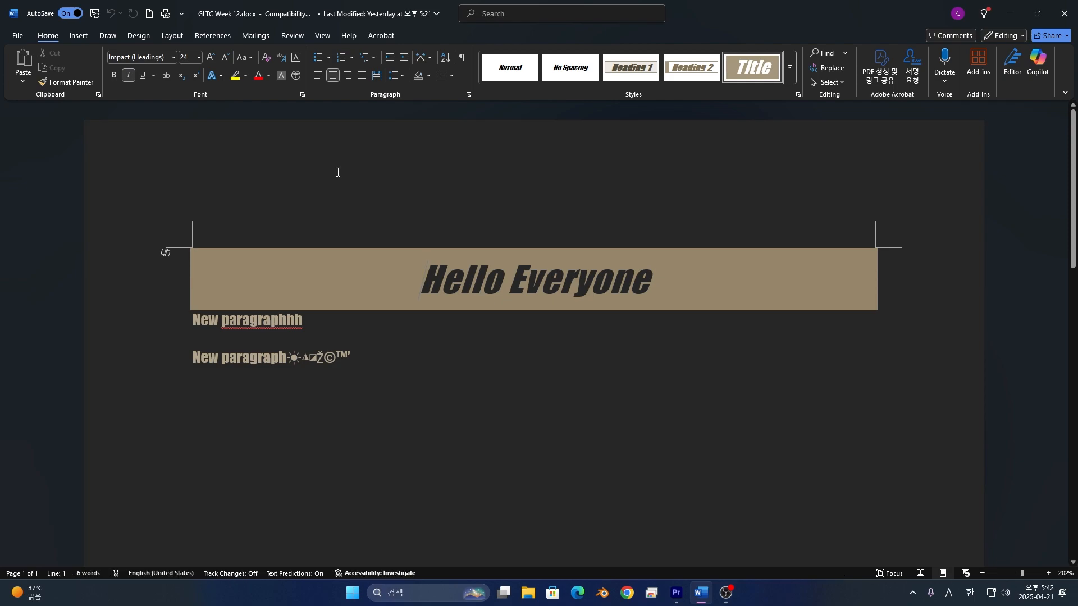
Open the full collection of templates for new documents and look through it.
click(18, 36)
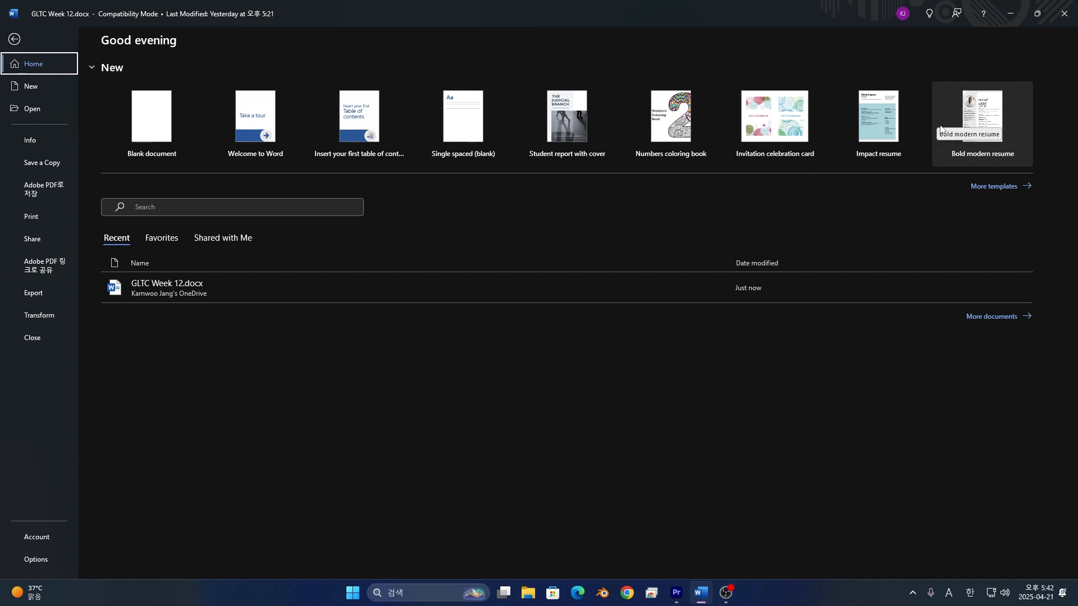
click(1009, 187)
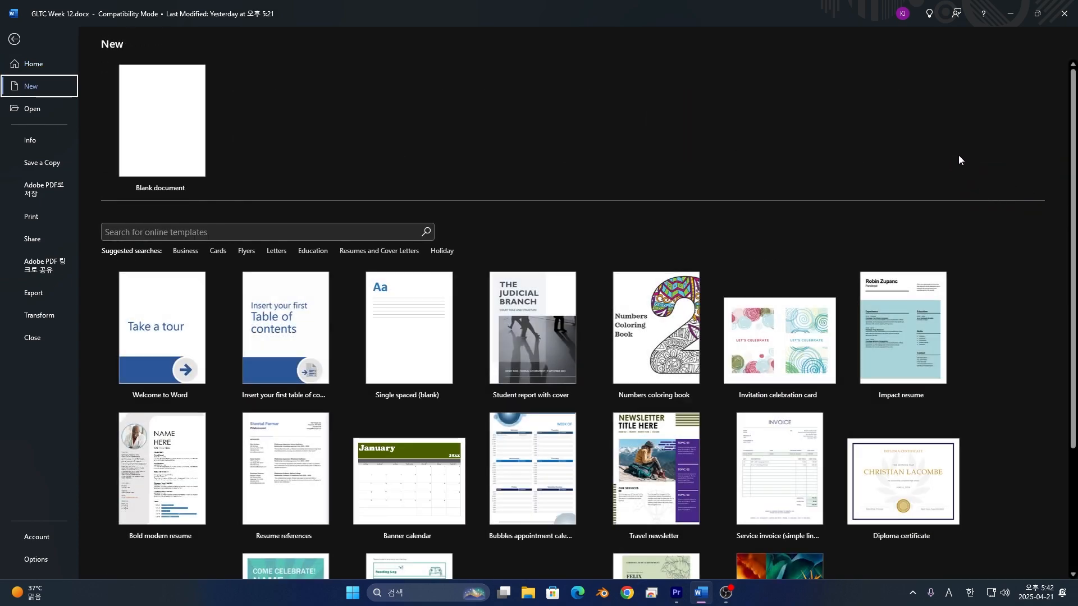
scroll(848, 134, down, 5)
scroll(837, 118, up, 4)
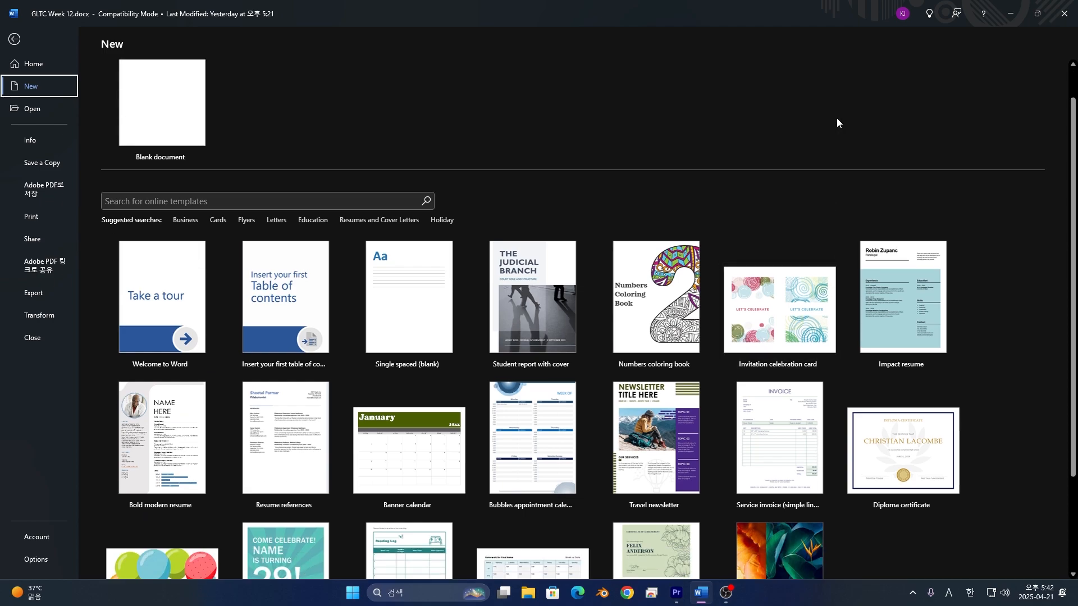
scroll(837, 119, up, 1)
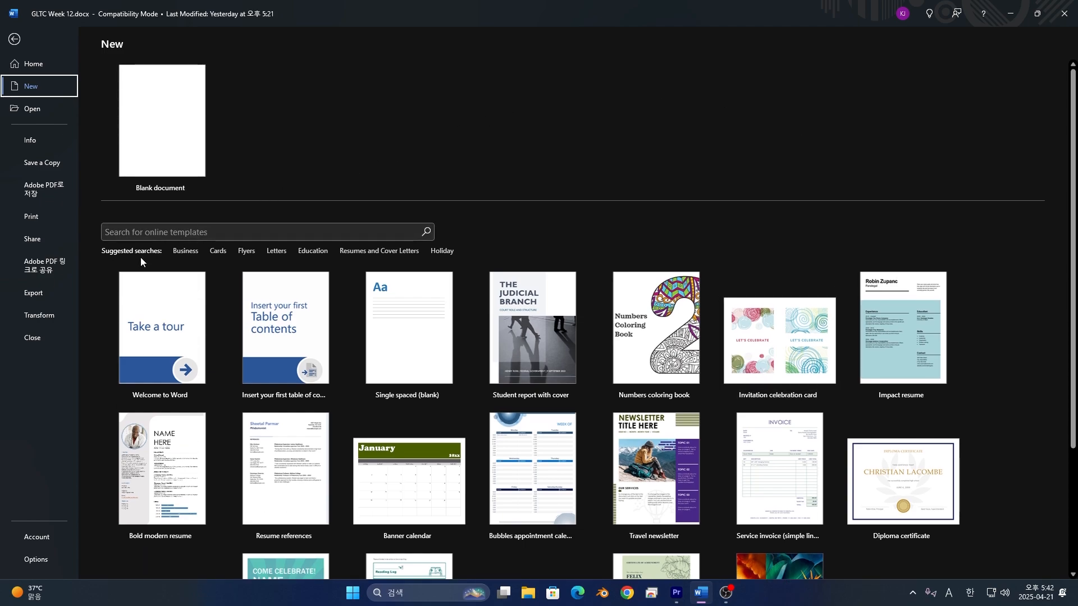
Browse the online templates in the Business and Cards suggested searches, returning to the template overview after each.
click(183, 253)
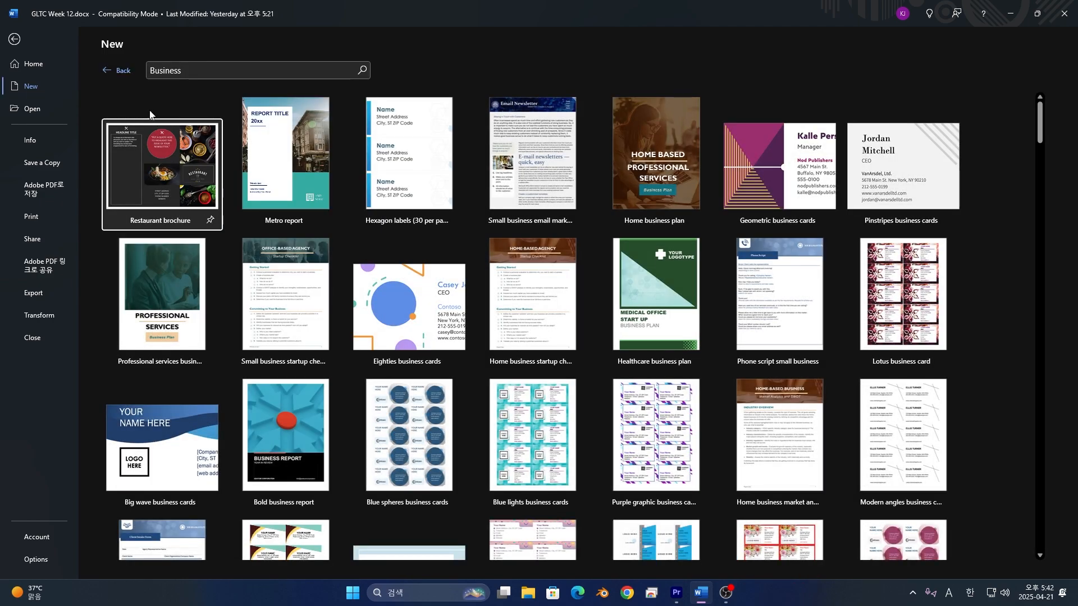
scroll(184, 131, down, 2)
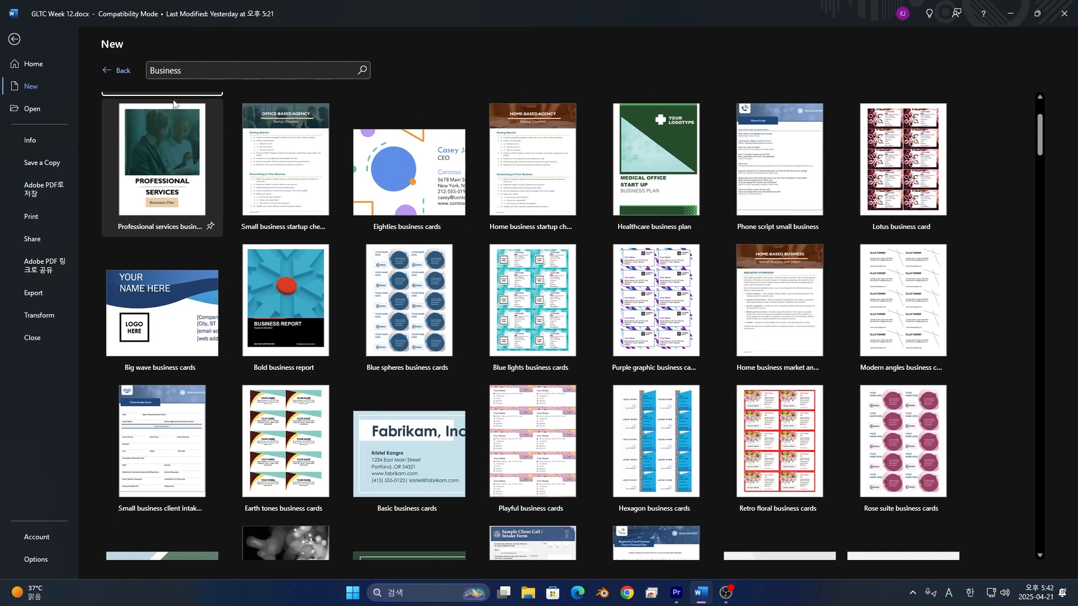
click(119, 71)
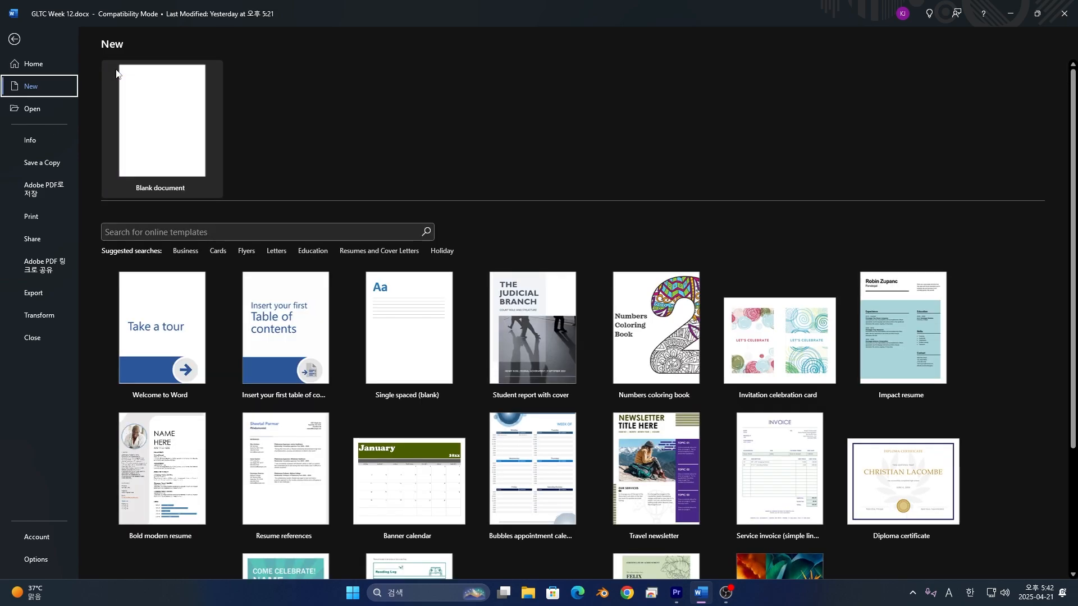
click(219, 253)
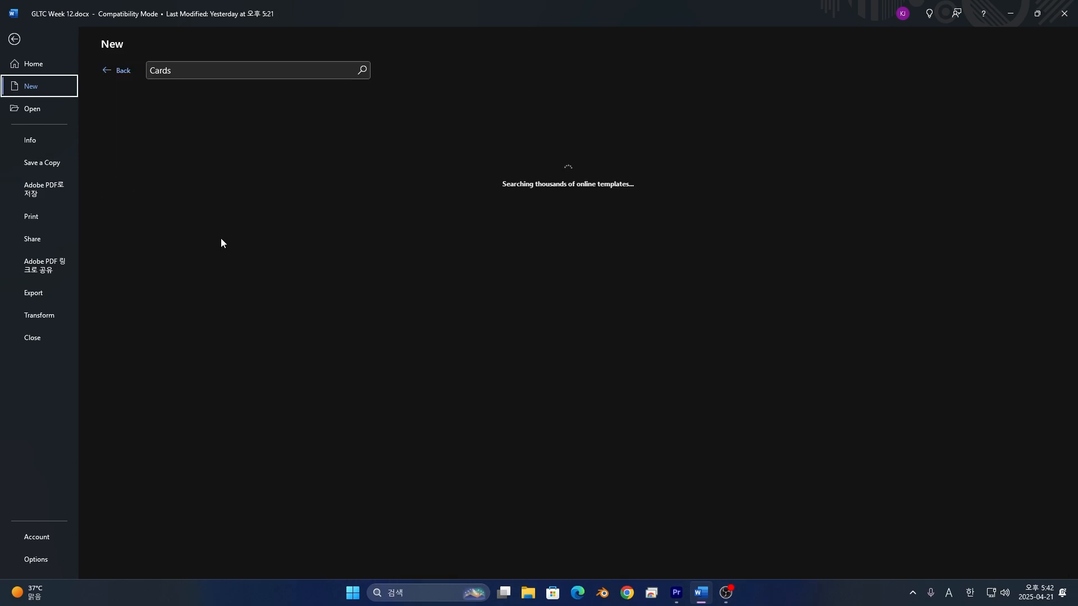
scroll(221, 238, down, 3)
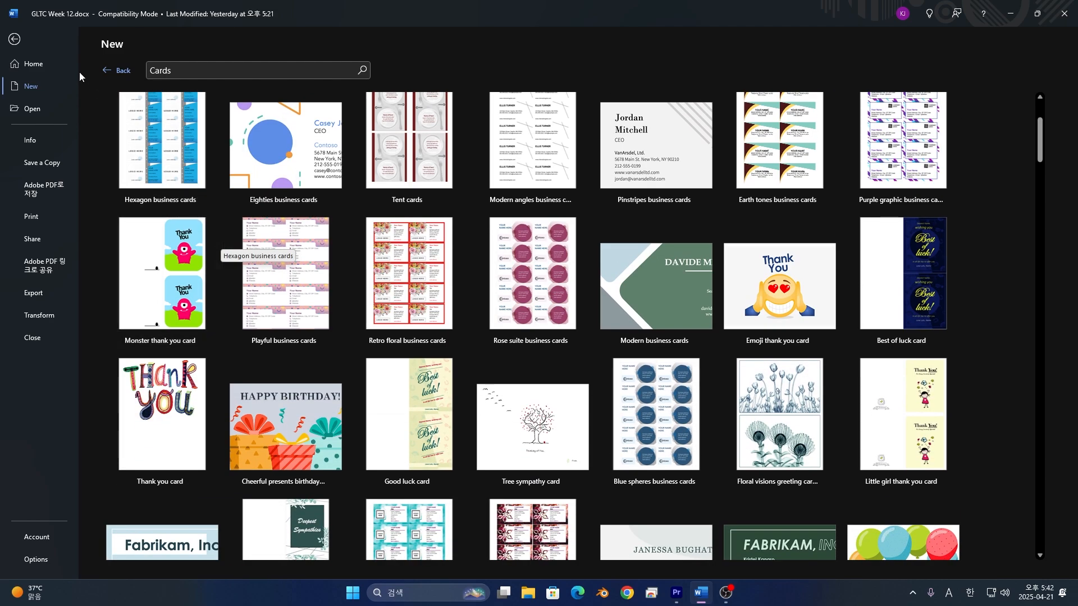
click(115, 71)
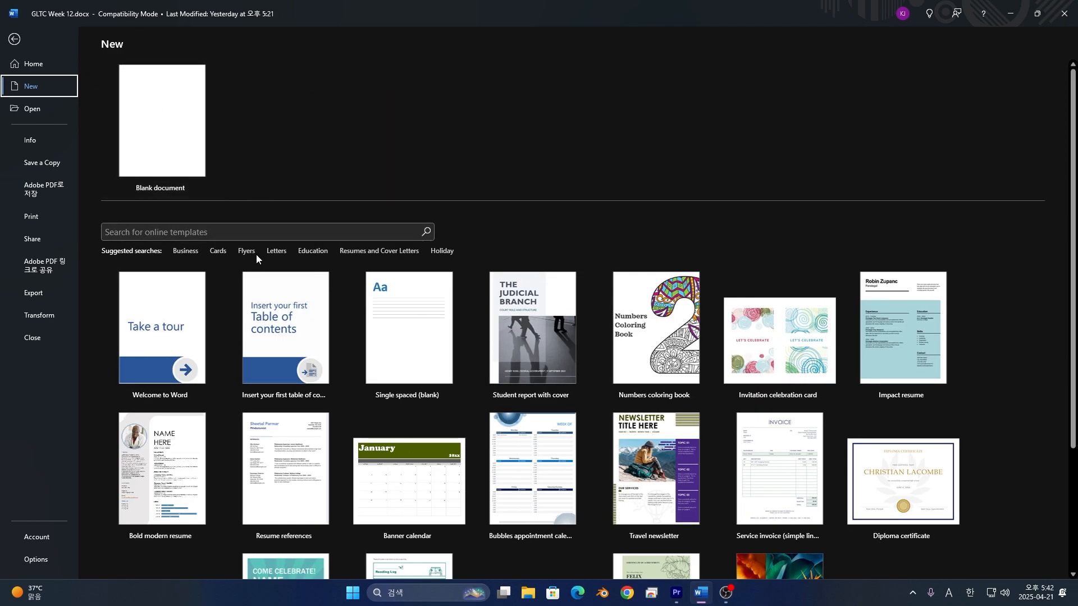
Browse the Flyers and Letters template categories, returning to the template overview after each.
click(247, 254)
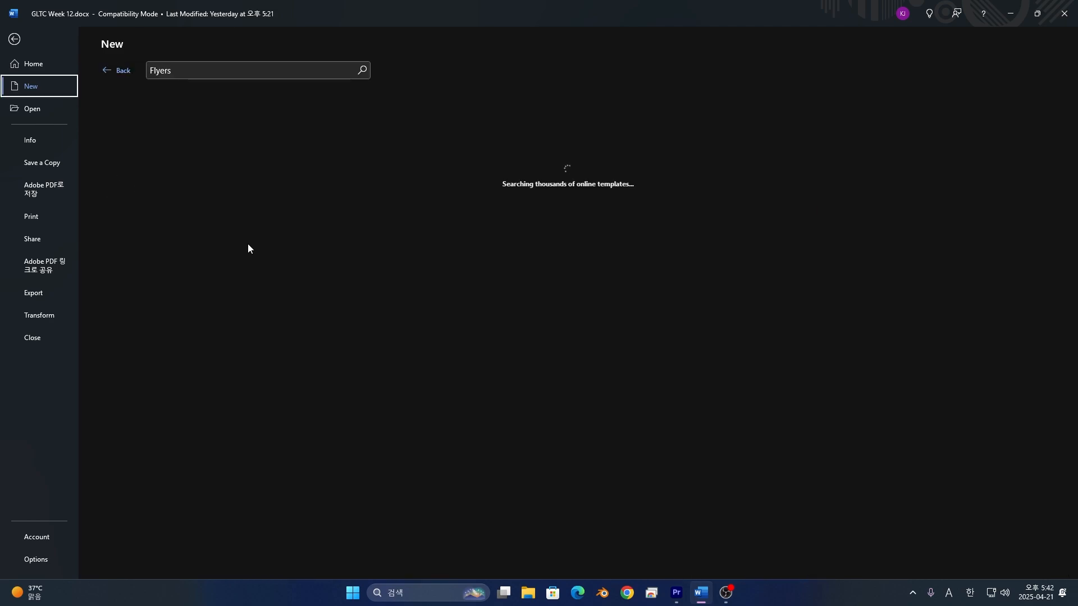
scroll(248, 245, down, 4)
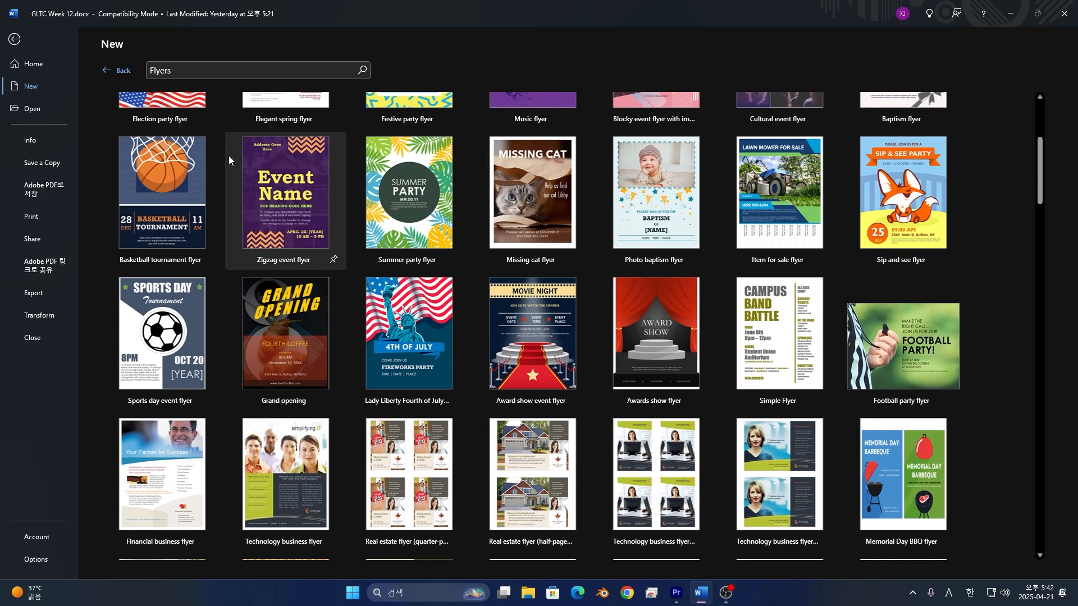
click(99, 68)
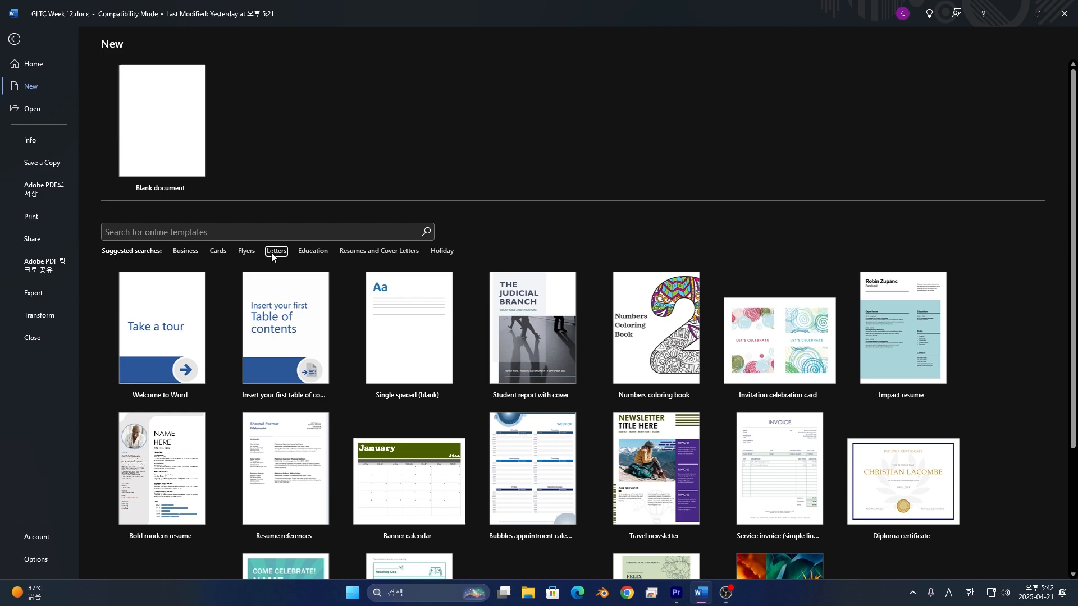
click(275, 252)
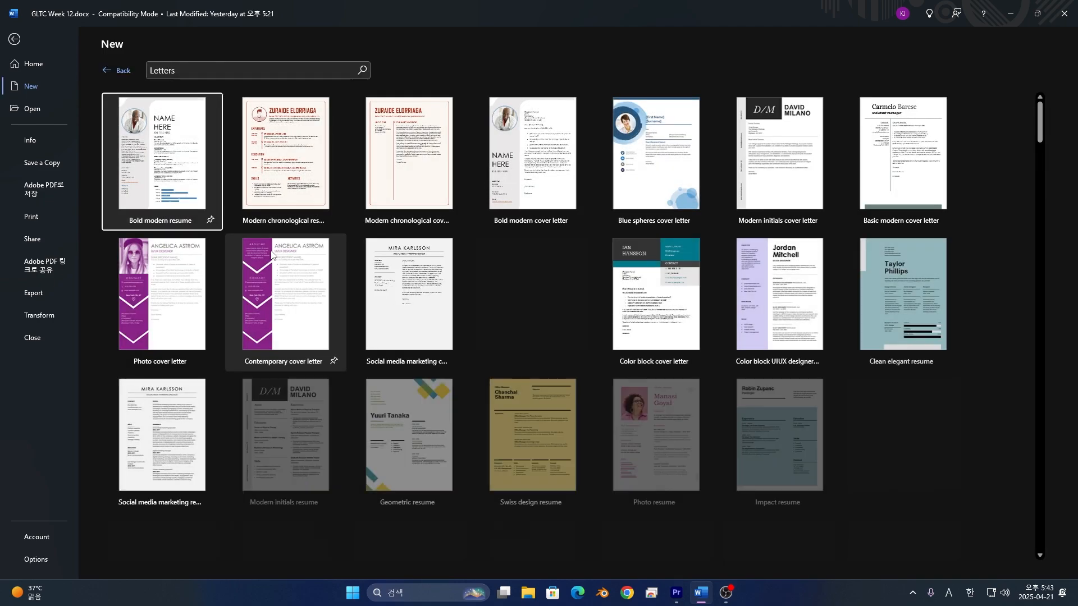
scroll(213, 166, down, 3)
scroll(213, 166, down, 6)
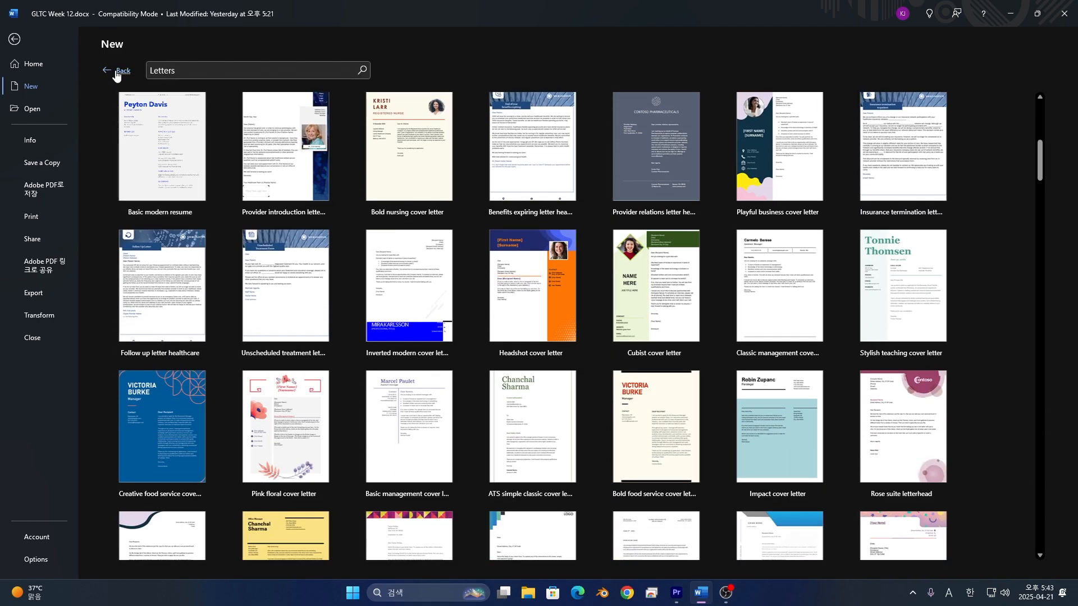
click(114, 70)
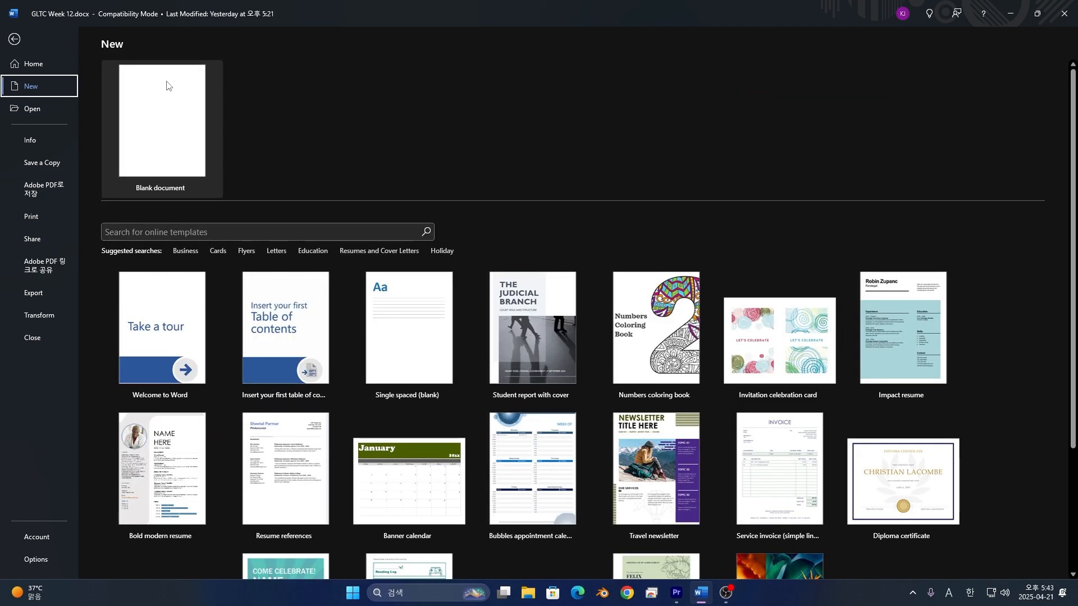
Browse the Education, Resumes and Cover Letters, and Holiday template categories.
click(299, 253)
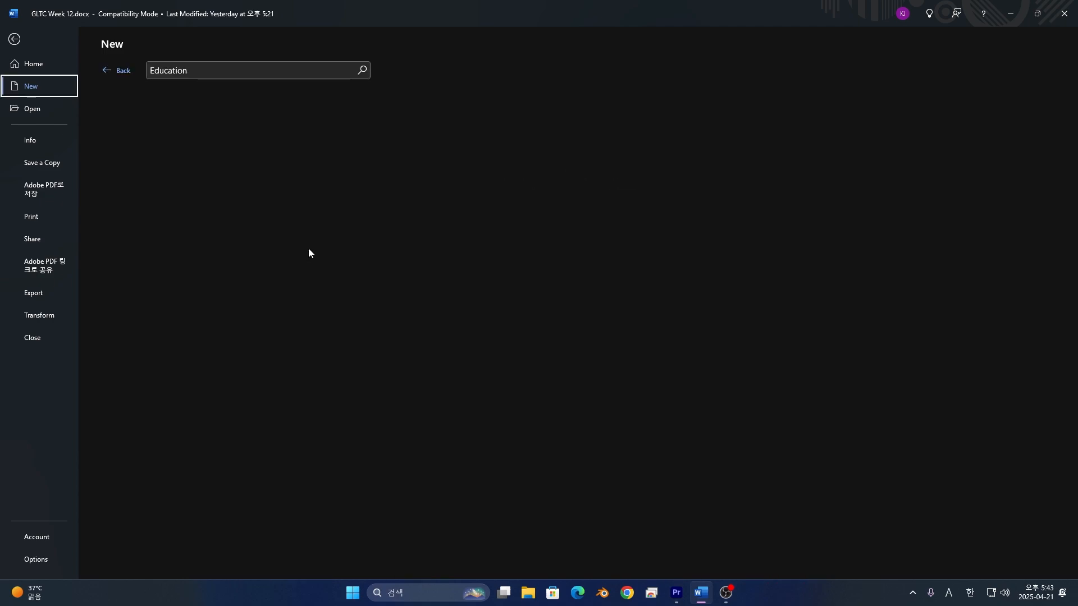
scroll(315, 248, down, 8)
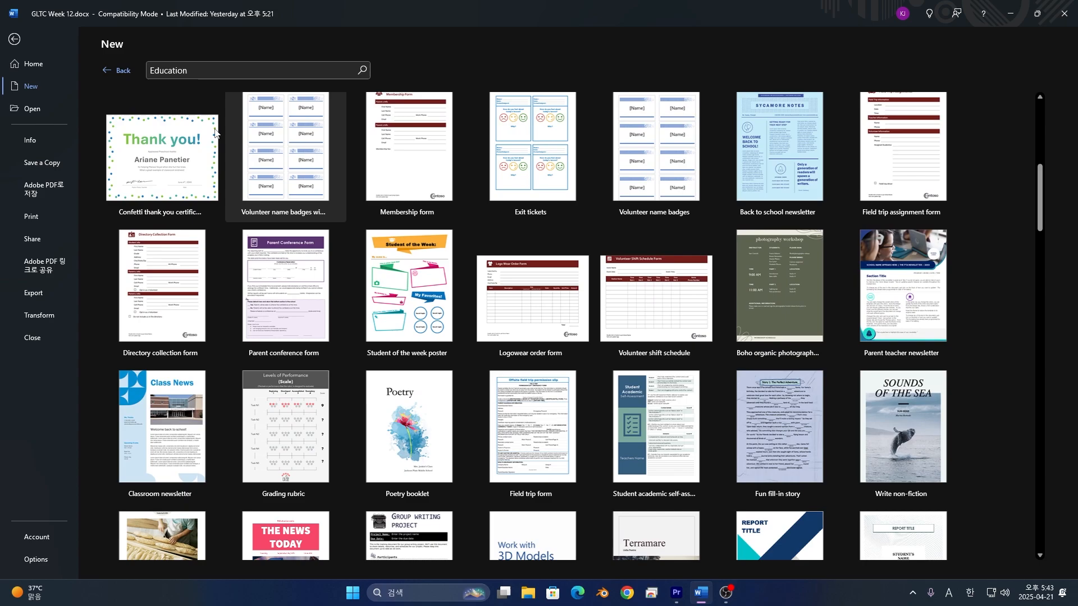
click(126, 71)
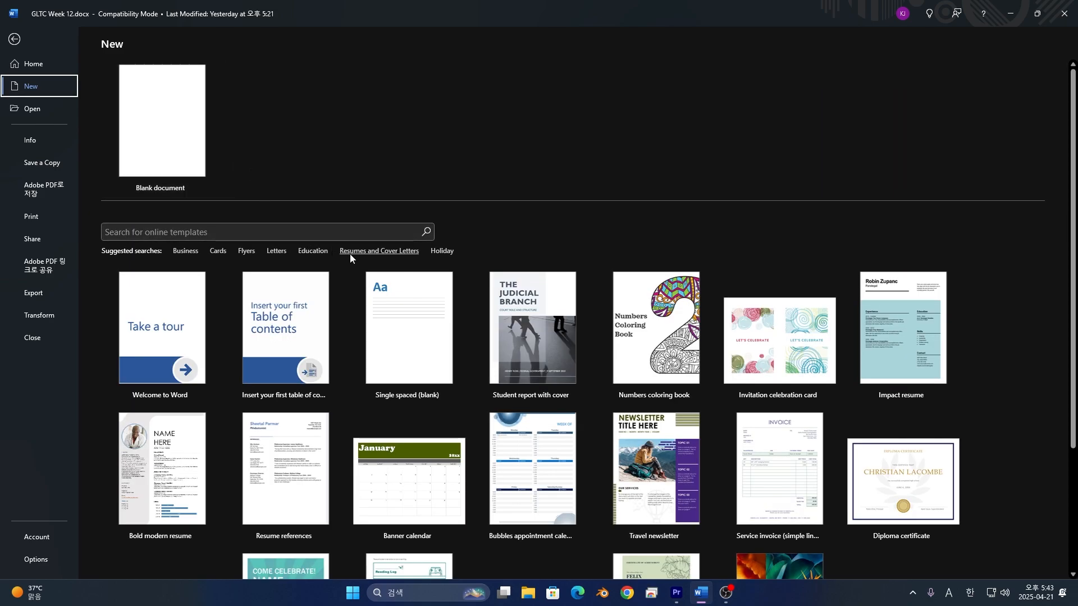
click(351, 252)
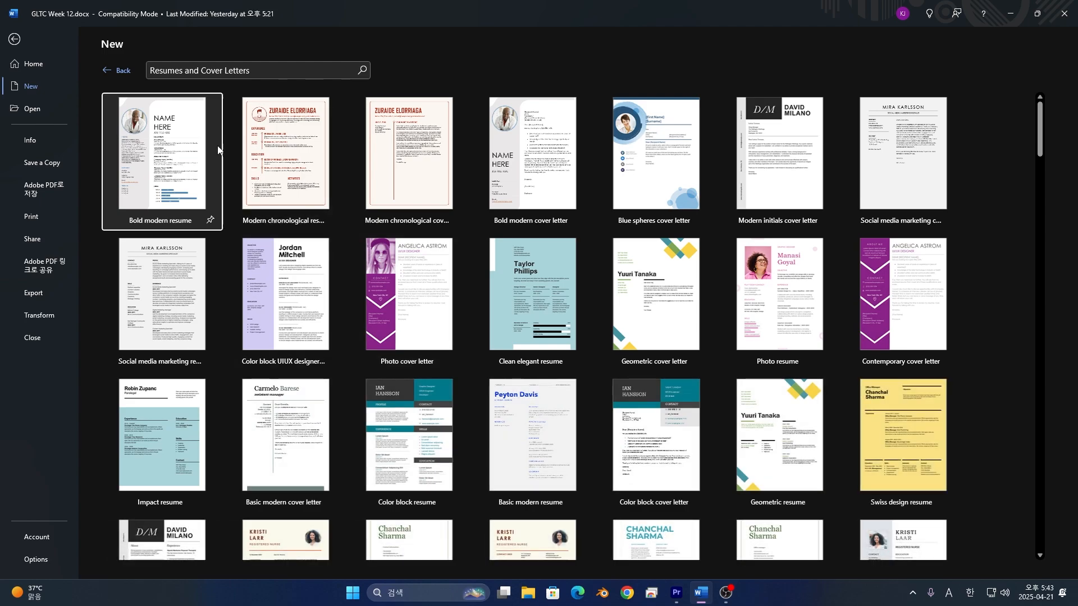
click(122, 72)
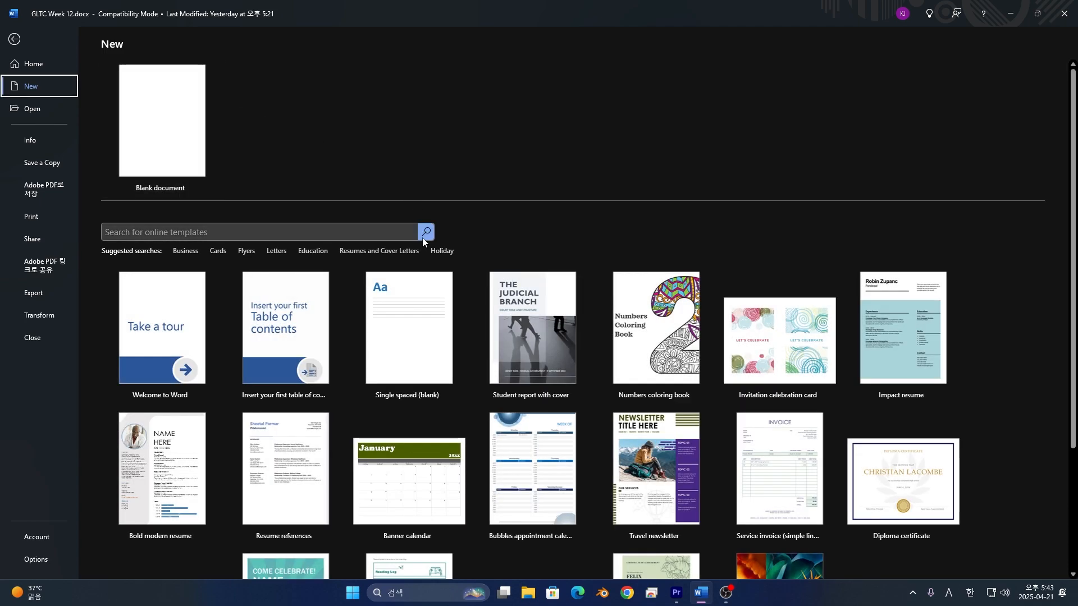
click(441, 252)
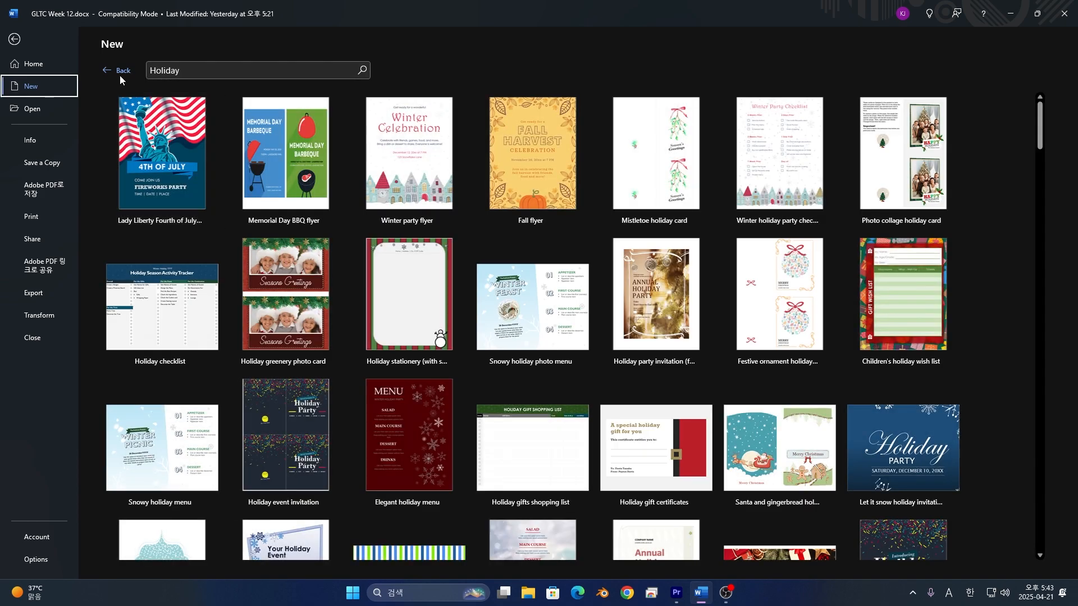
Return to the main template page and search the online templates for Booklet.
click(120, 73)
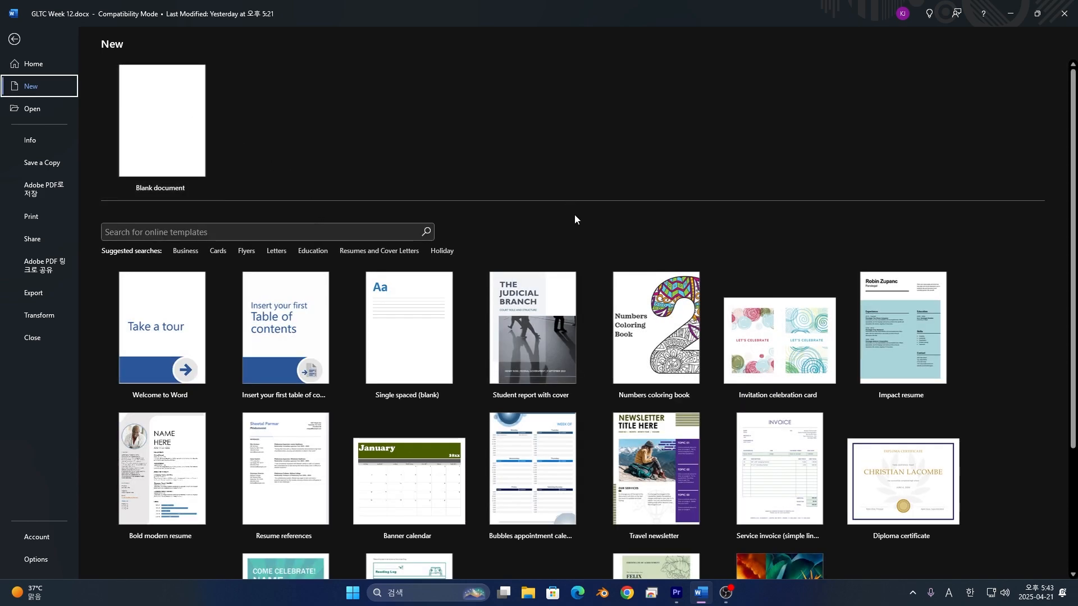
click(341, 238)
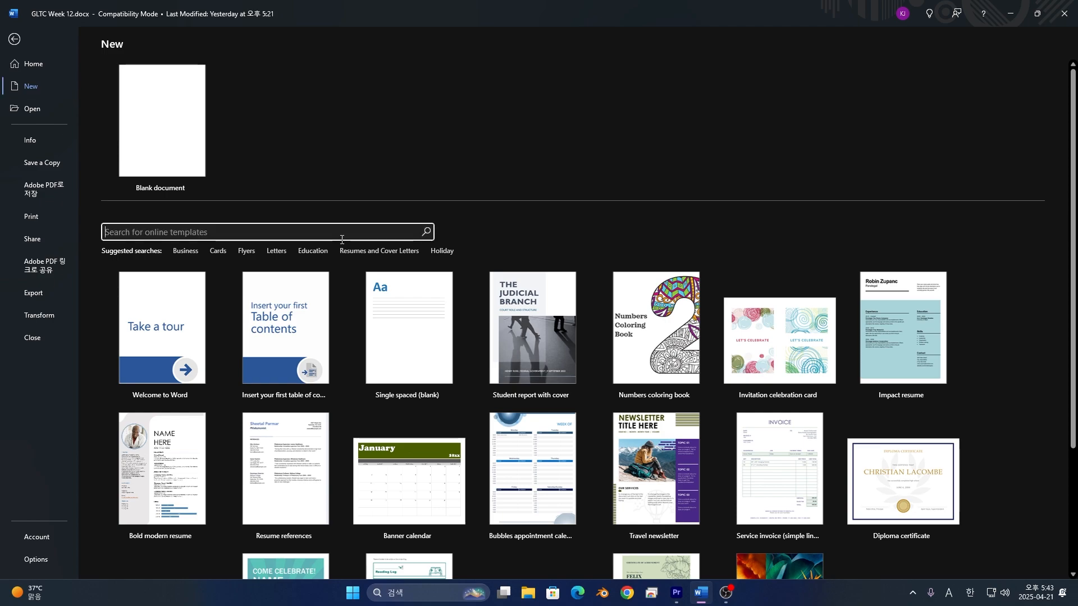
text(Booklet)
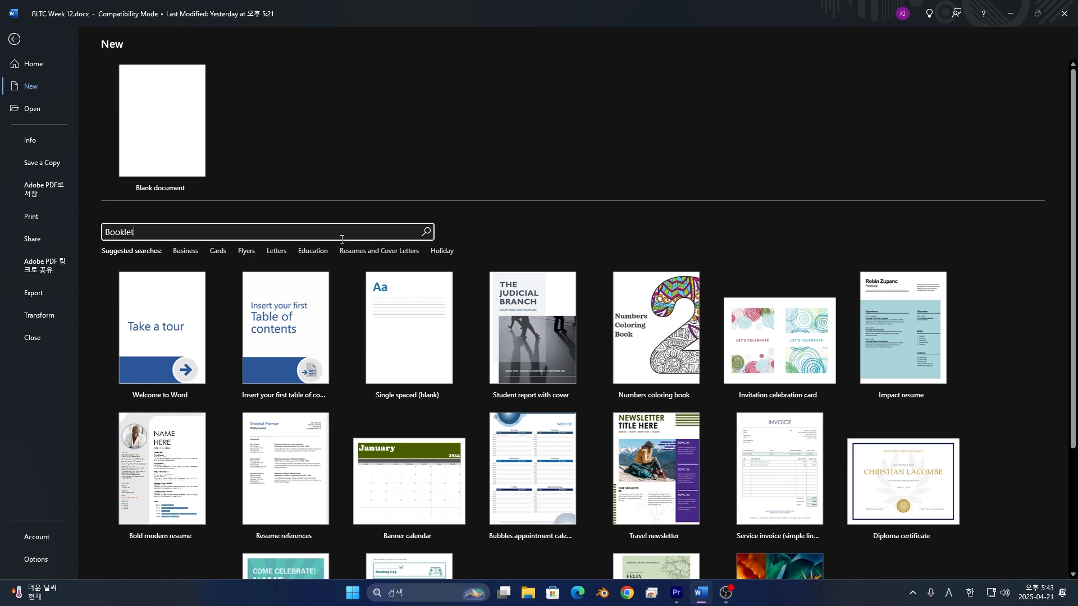
key(Return)
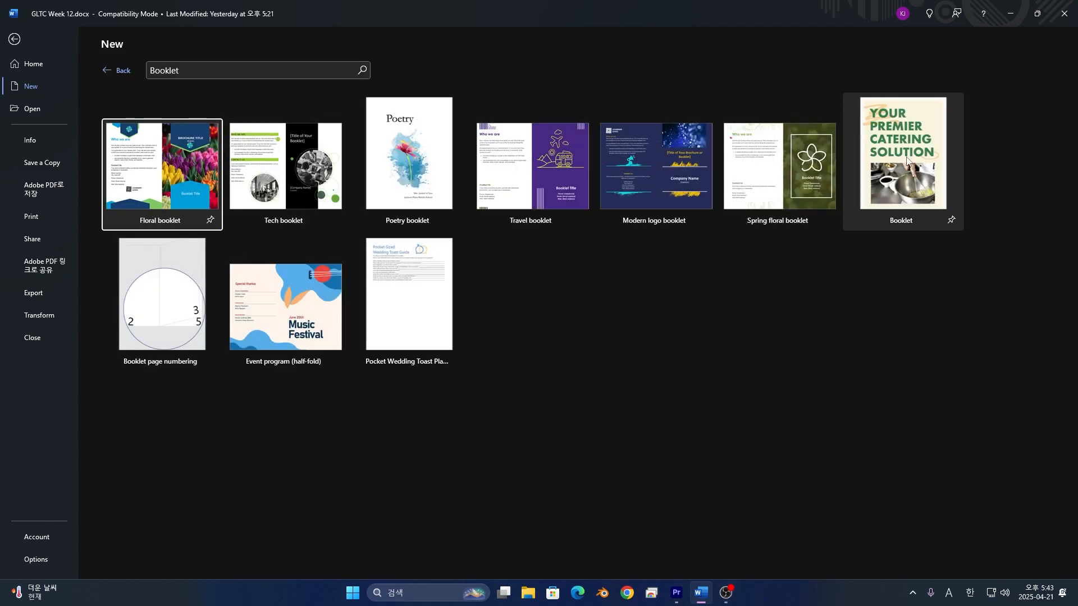
Preview the Floral booklet template, pin it to the template list and create a new document from it.
click(194, 190)
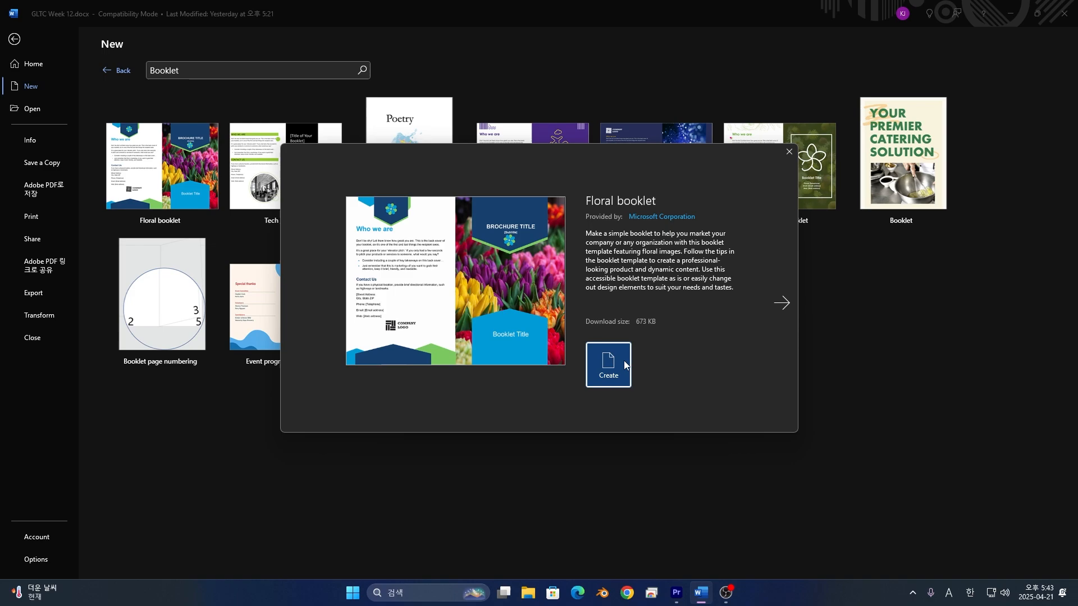
click(789, 151)
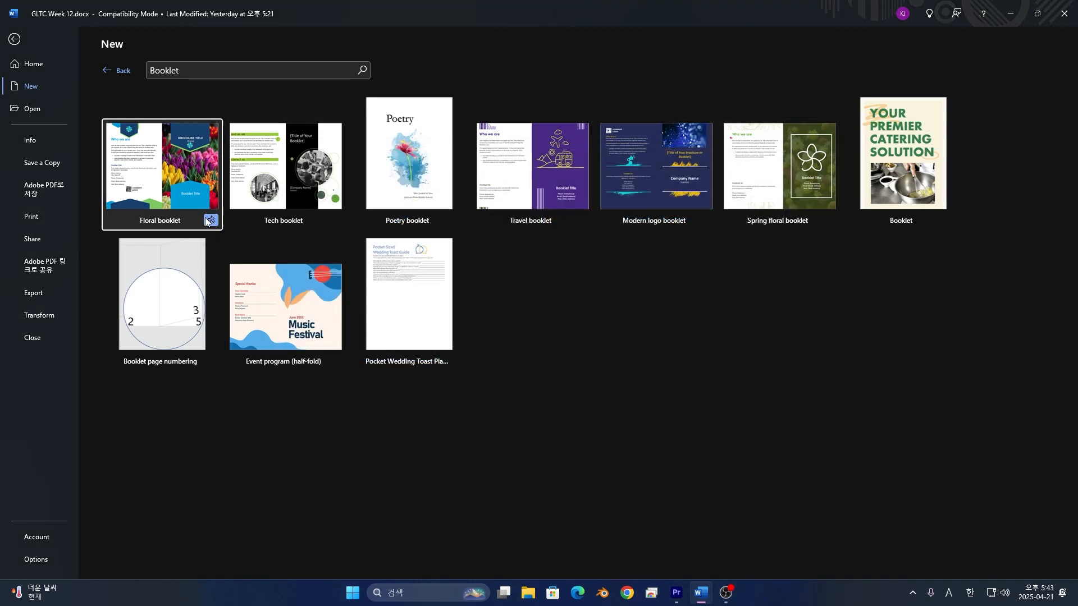
click(127, 73)
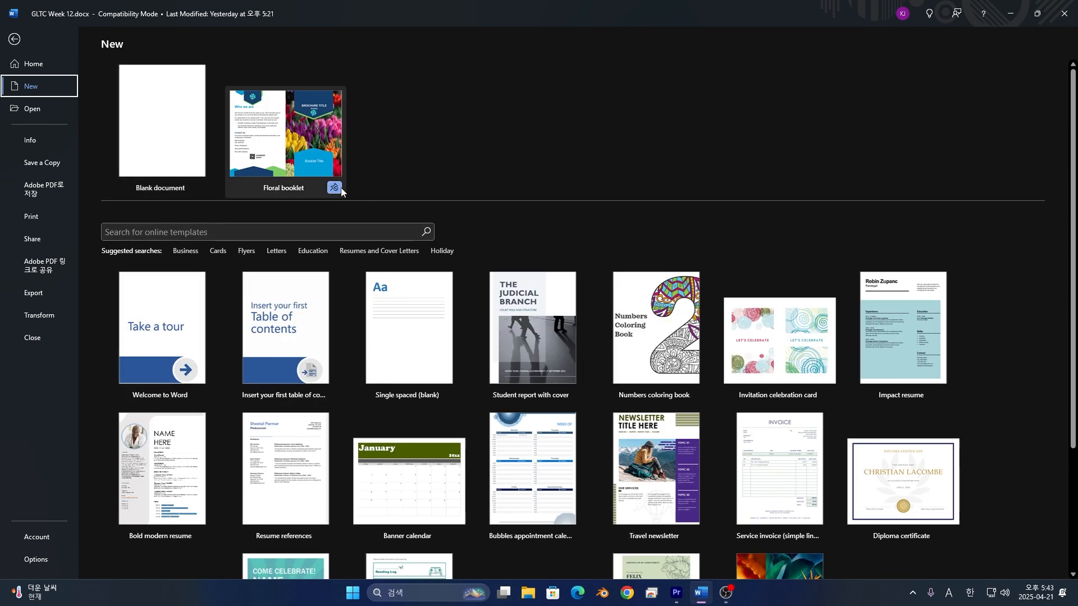
click(330, 156)
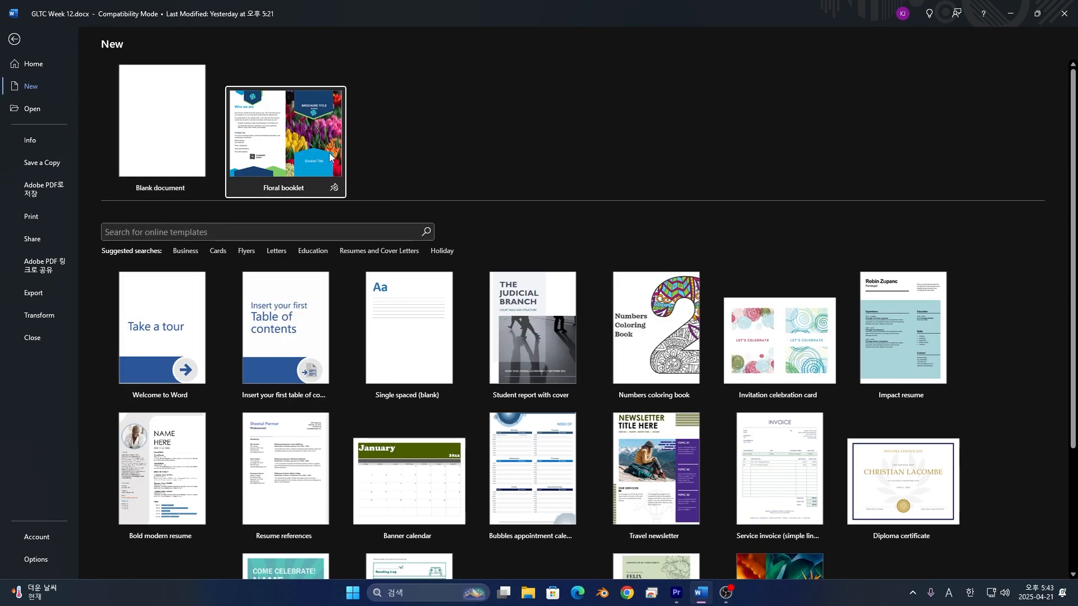
click(597, 356)
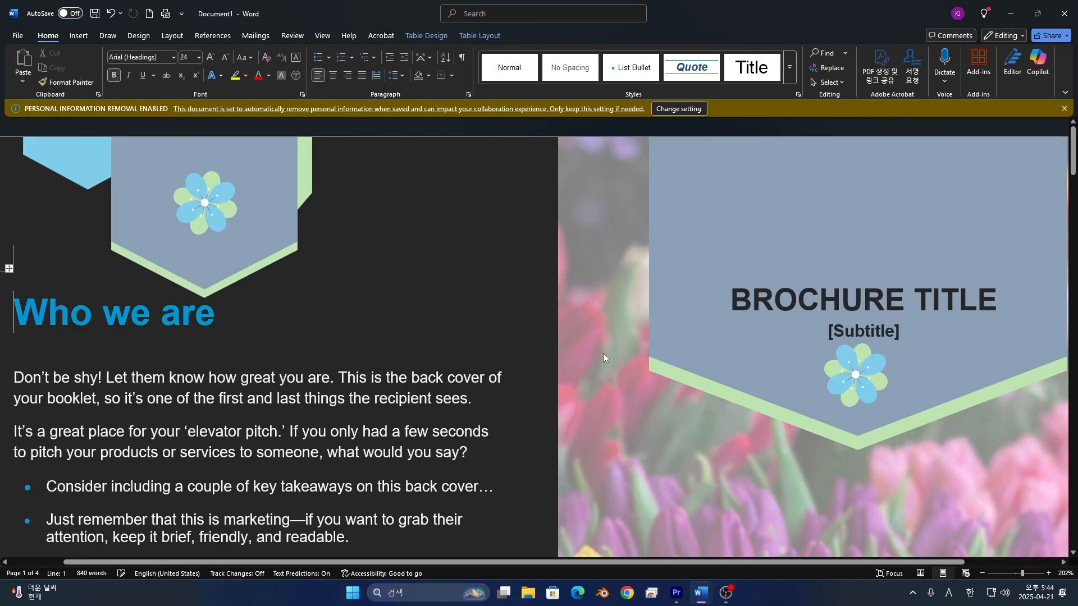
Replace the brochure title on the cover with GLTC and the subtitle placeholder with welcome.
click(770, 280)
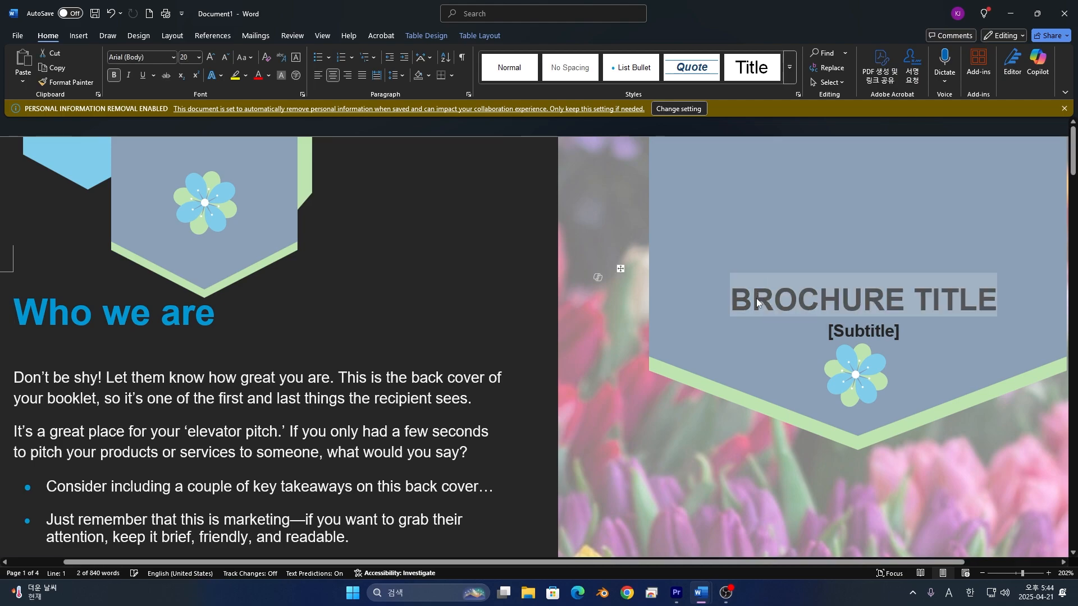
text(GLTC)
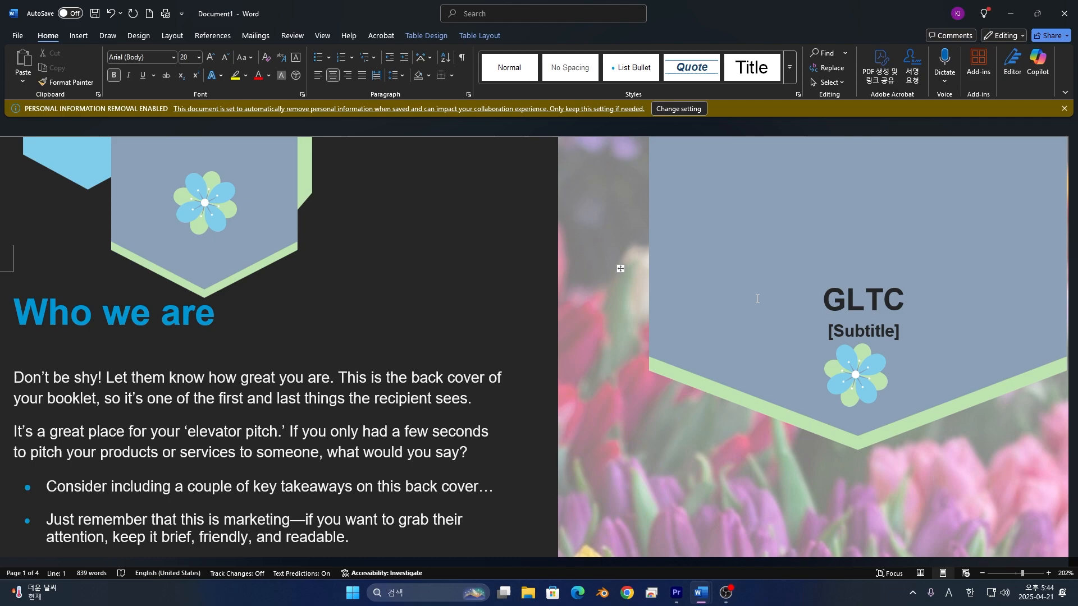
click(866, 324)
key(ctrl+a)
text(We)
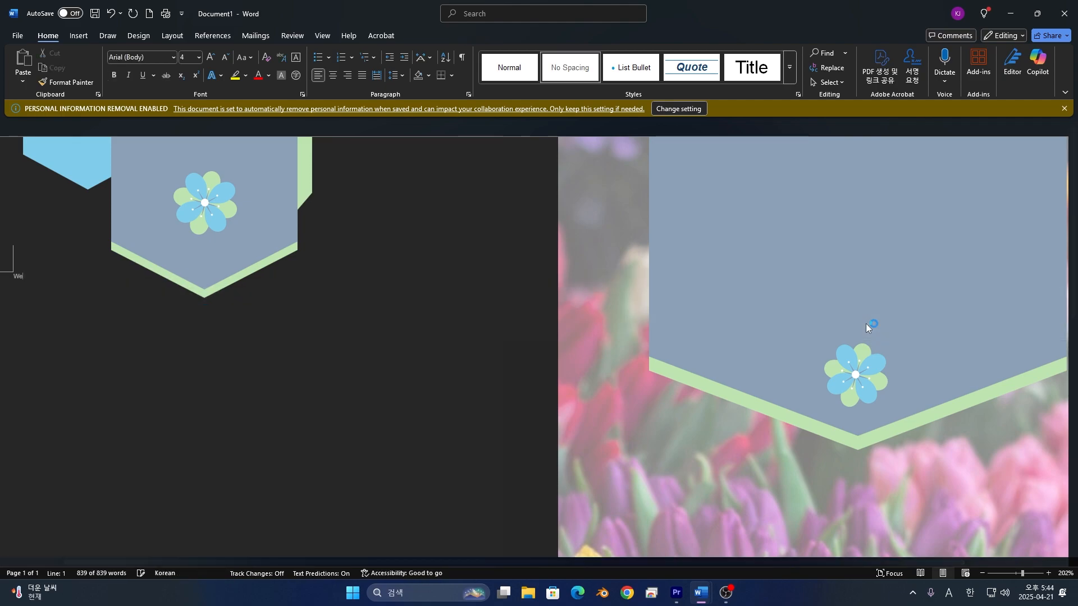
text(lcome)
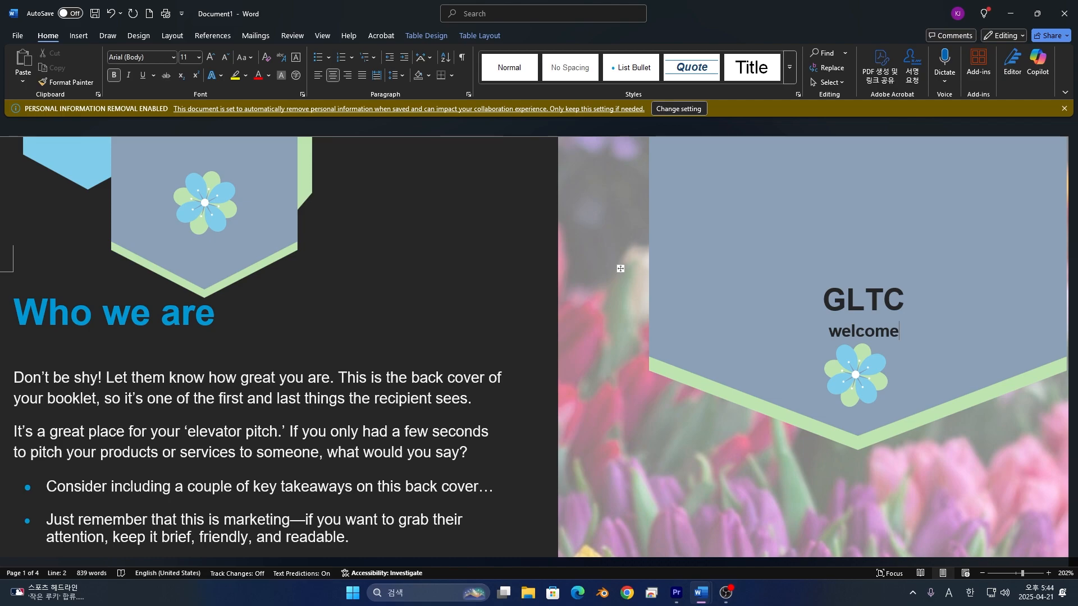
Reopen the recent document GLTC Week 12.docx.
click(13, 37)
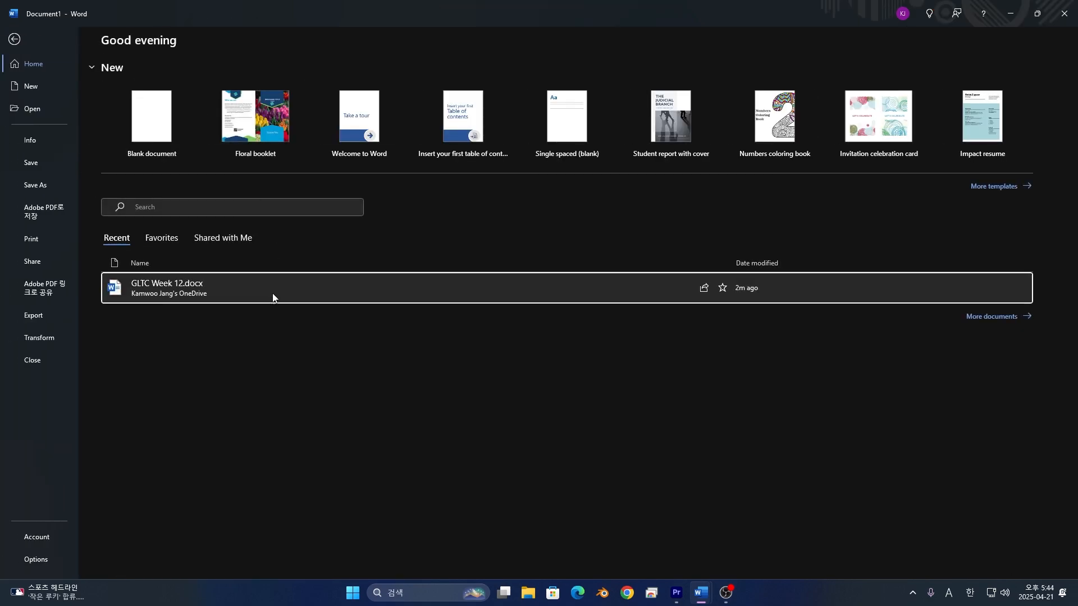
click(273, 298)
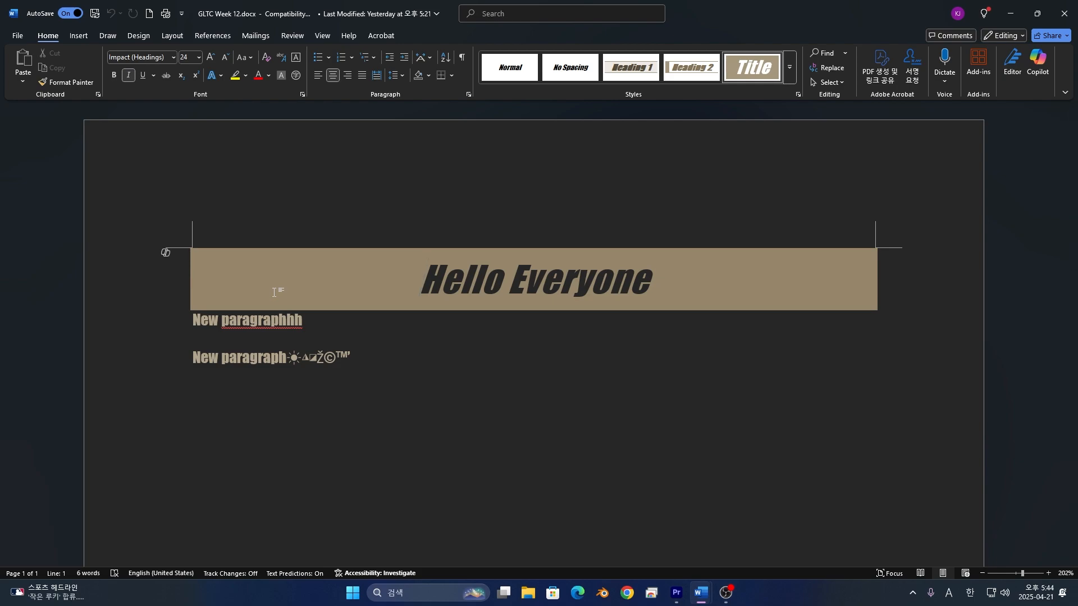
Start inserting an online picture at the beginning of the title line and show the Cats category.
click(78, 35)
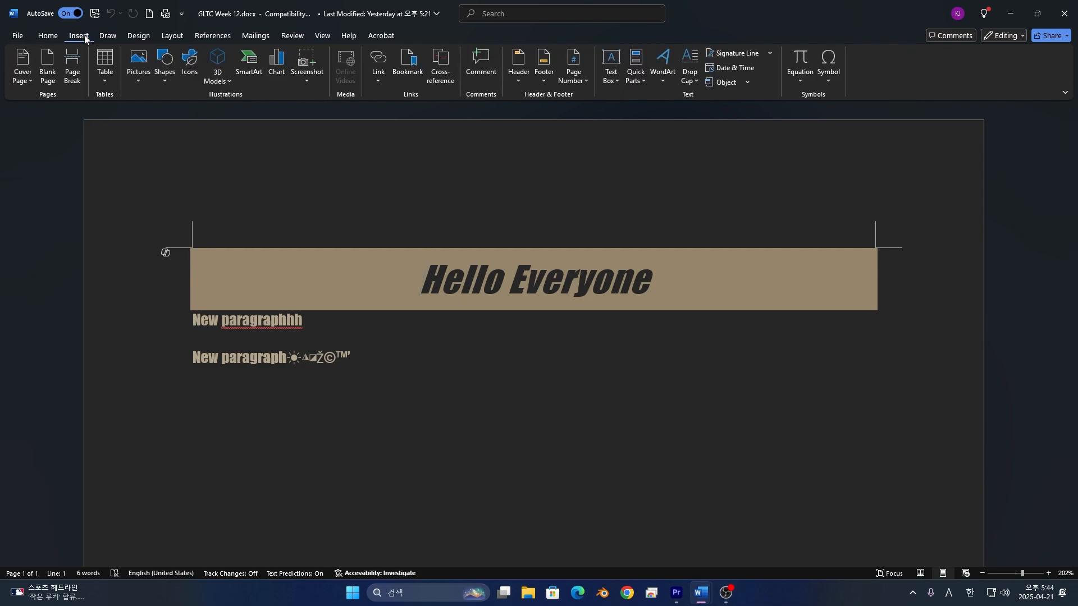
click(135, 86)
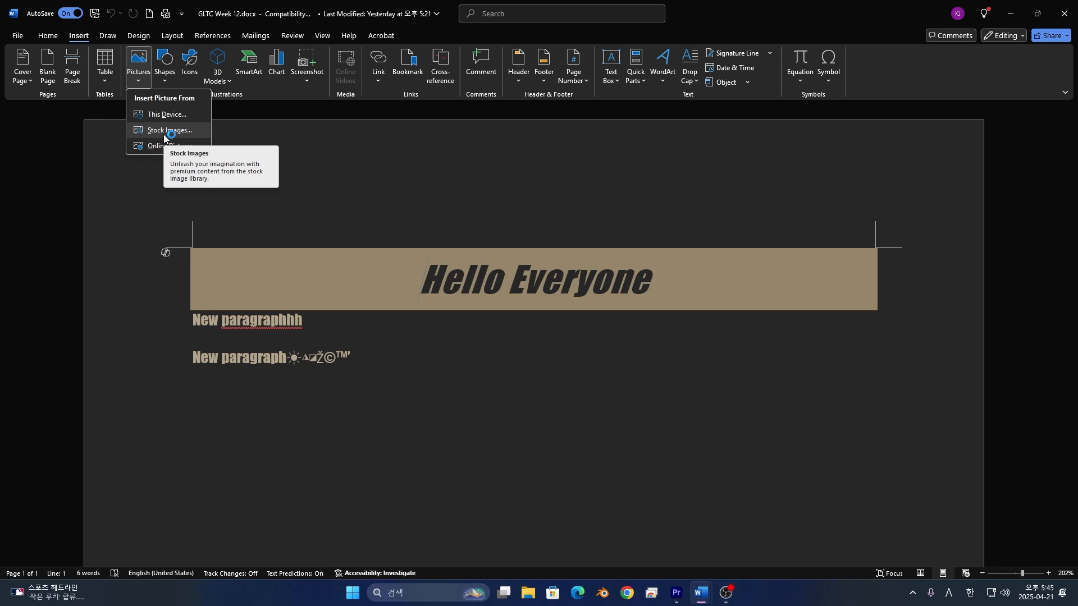
click(195, 149)
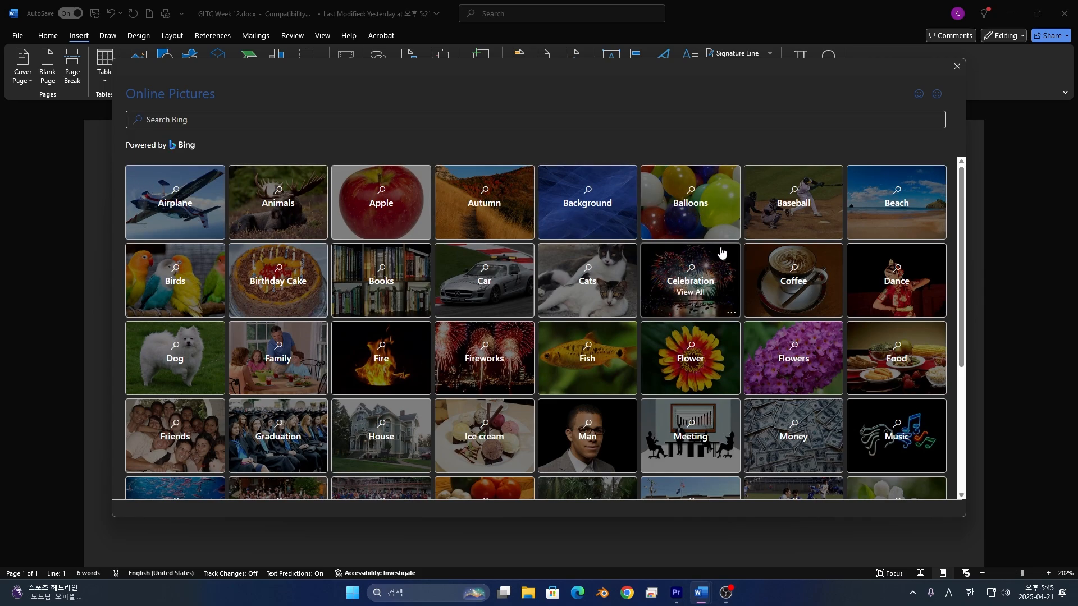
click(605, 273)
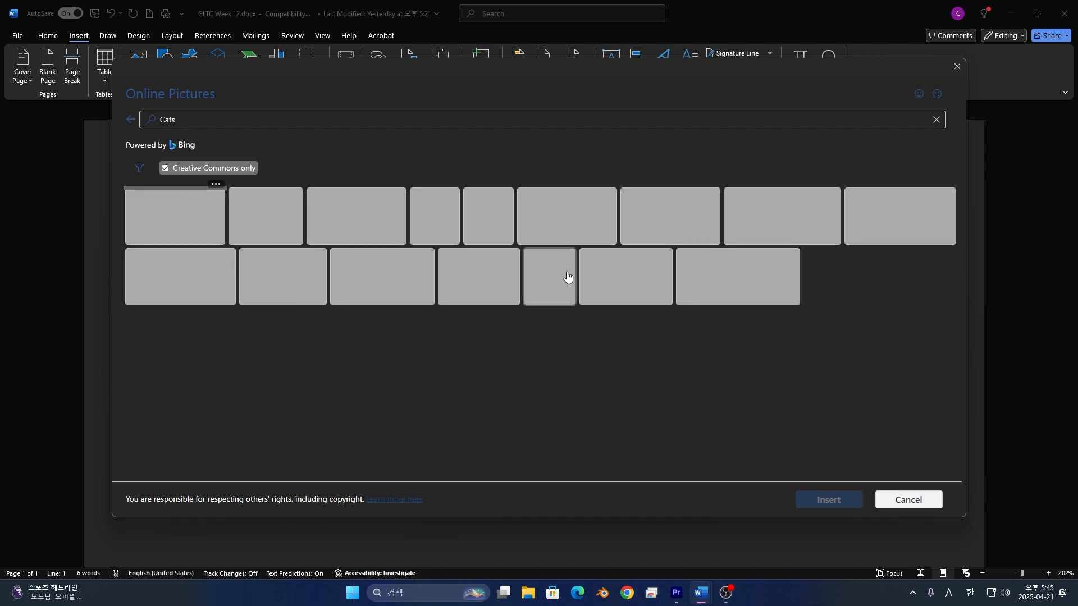
Turn off the Creative Commons only filter and insert the picture of the pink-hooded cat sticking out its tongue.
click(201, 176)
click(201, 175)
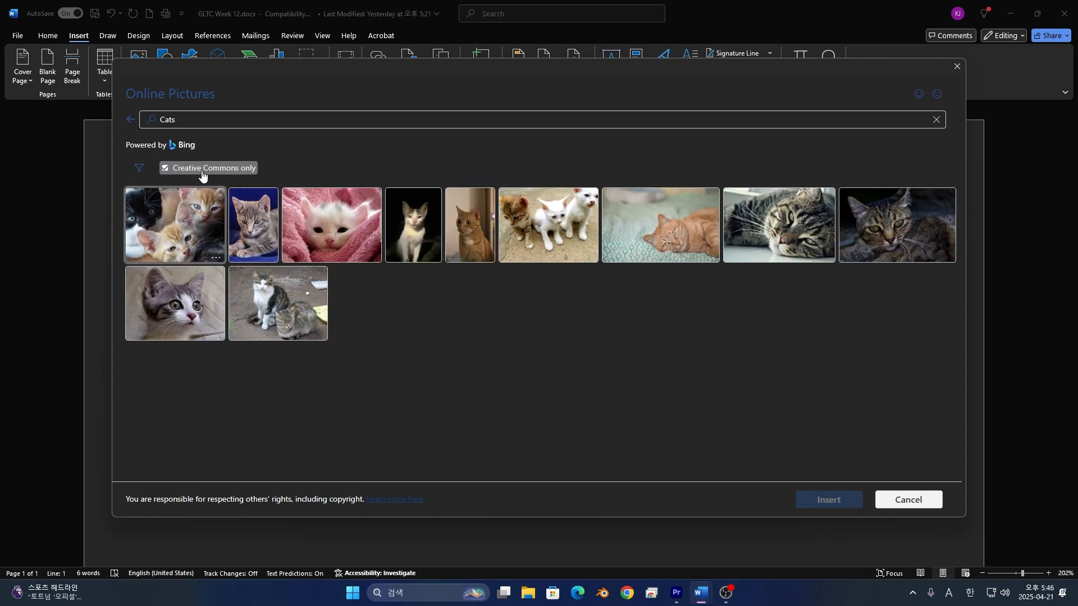
click(203, 175)
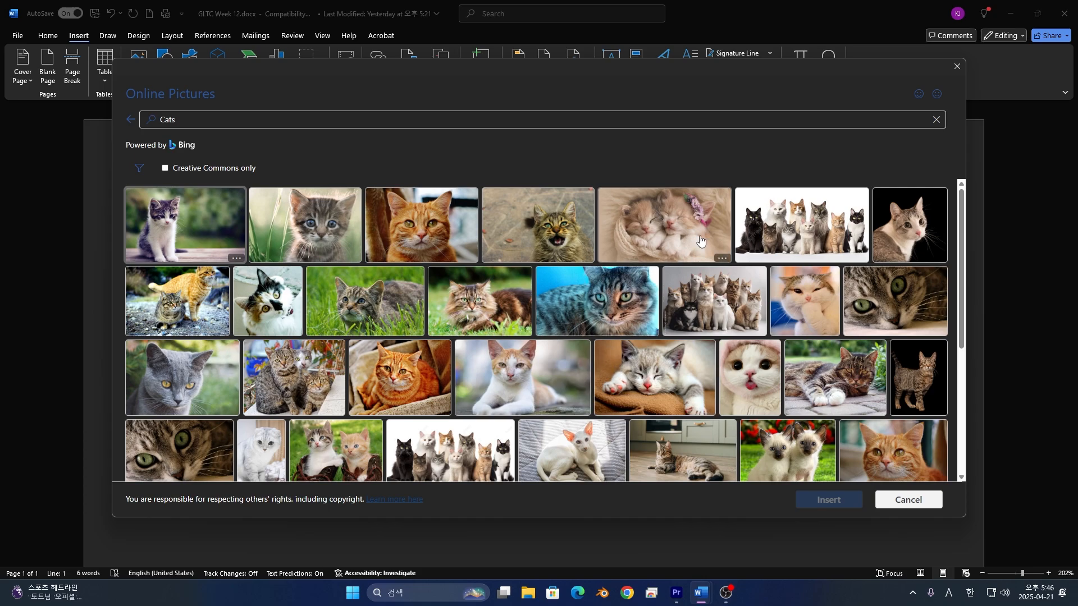
click(753, 388)
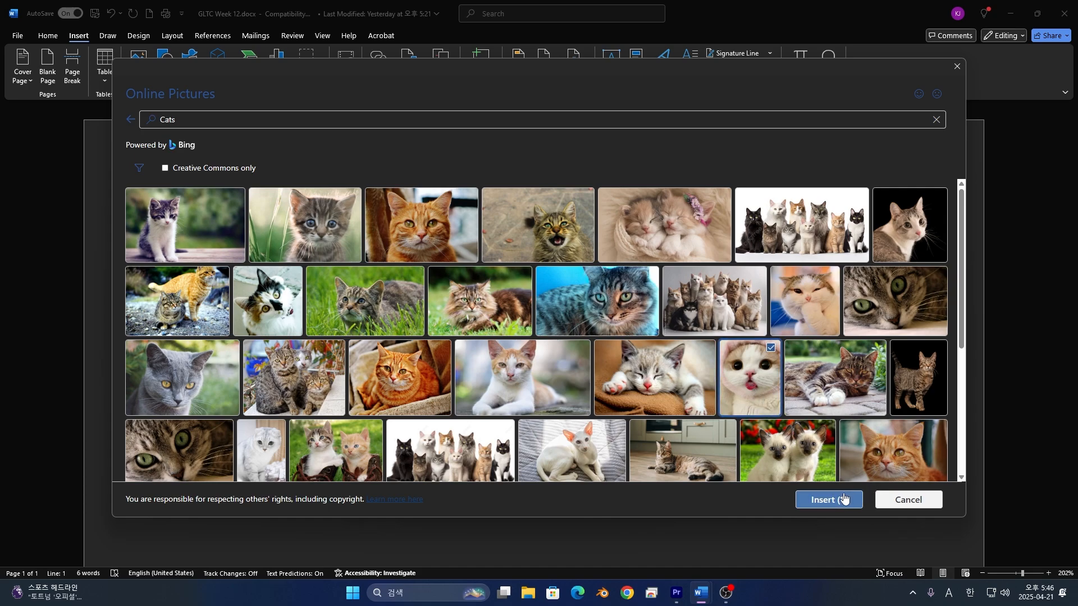
click(844, 498)
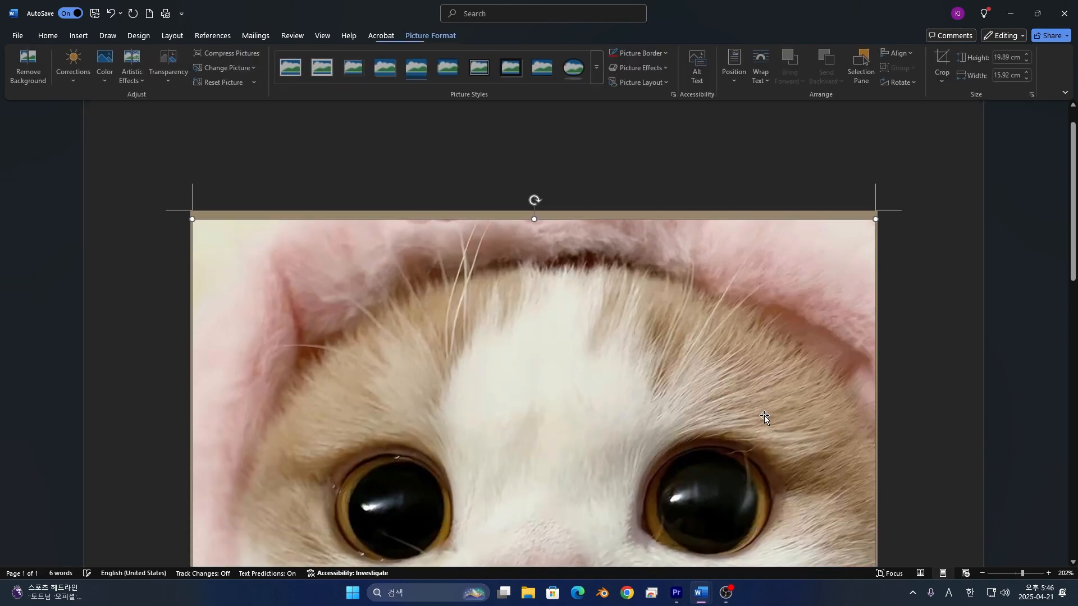
Shrink the inserted cat picture proportionally to about 5.3 cm high and 4.24 cm wide.
scroll(783, 407, down, 10)
scroll(722, 362, up, 9)
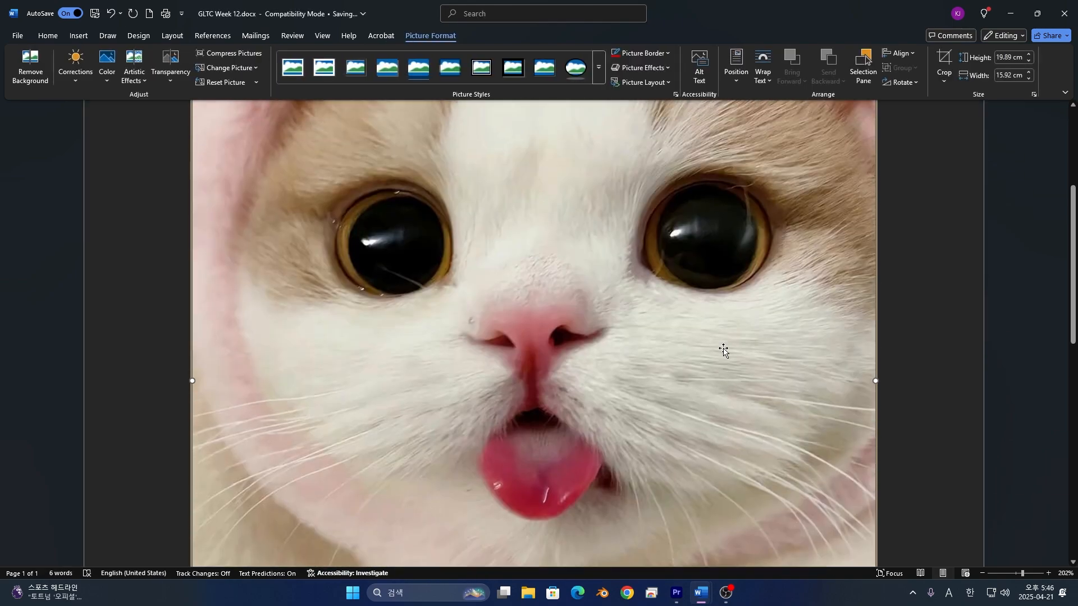
scroll(722, 337, down, 10)
scroll(729, 452, up, 9)
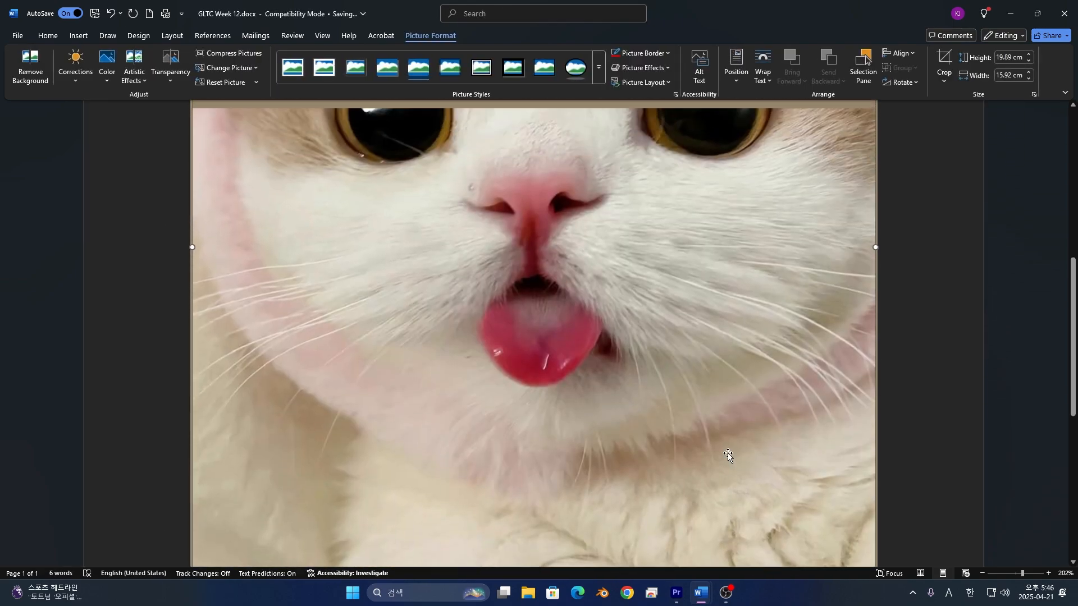
scroll(716, 472, down, 3)
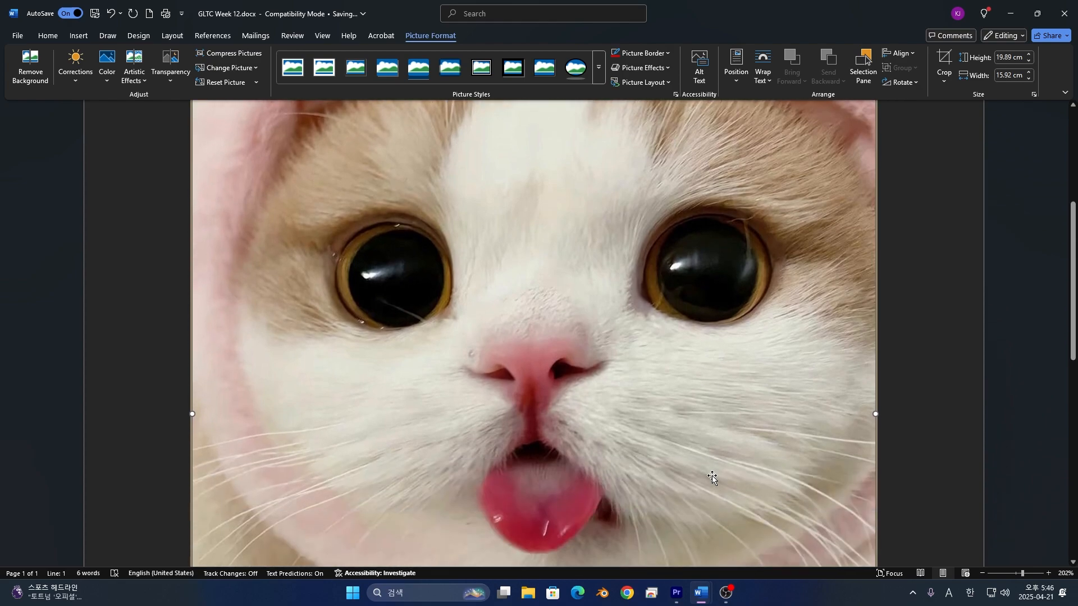
scroll(712, 476, down, 10)
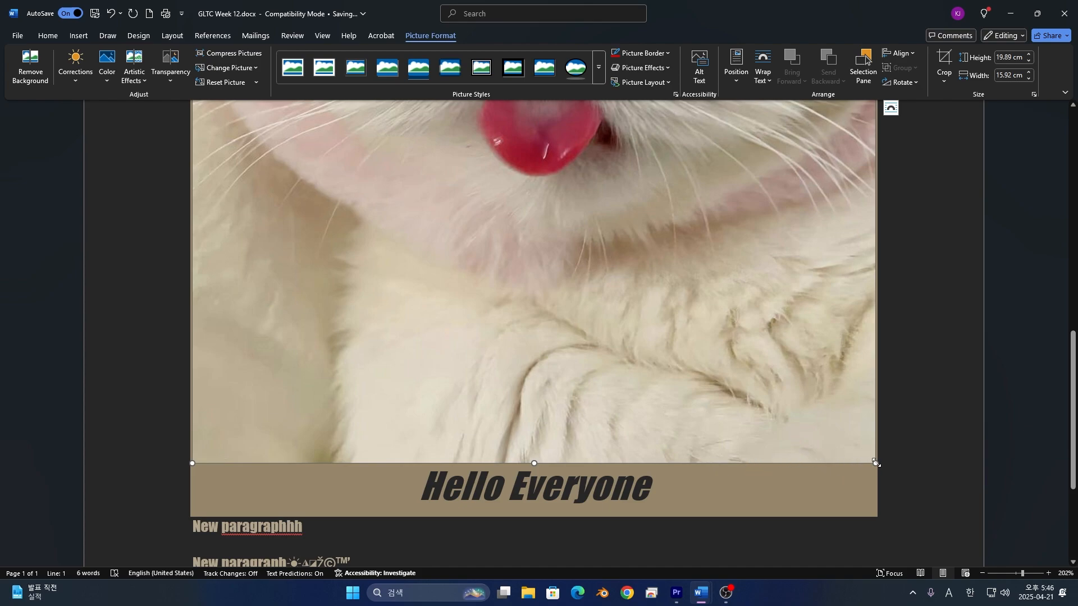
drag(875, 462, 557, 177)
scroll(531, 180, up, 10)
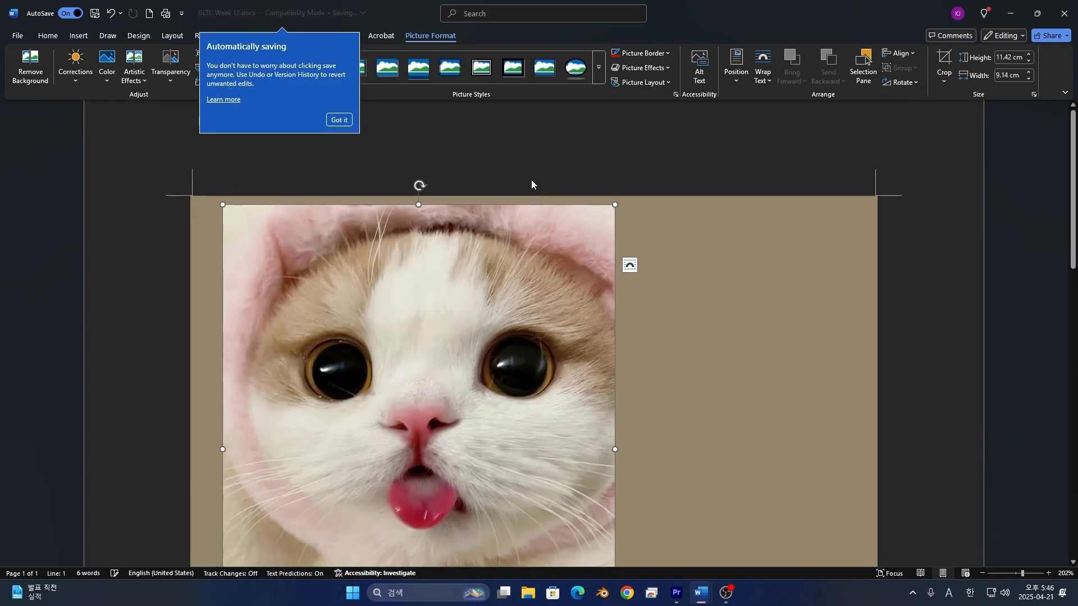
scroll(568, 218, down, 3)
scroll(567, 219, down, 1)
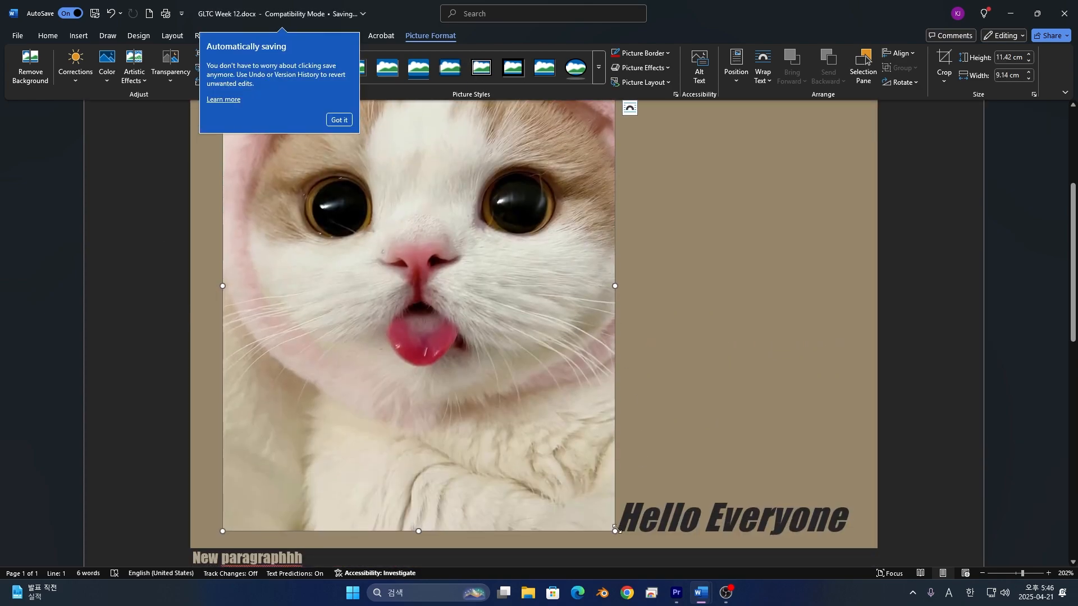
drag(616, 530, 508, 283)
scroll(507, 290, up, 5)
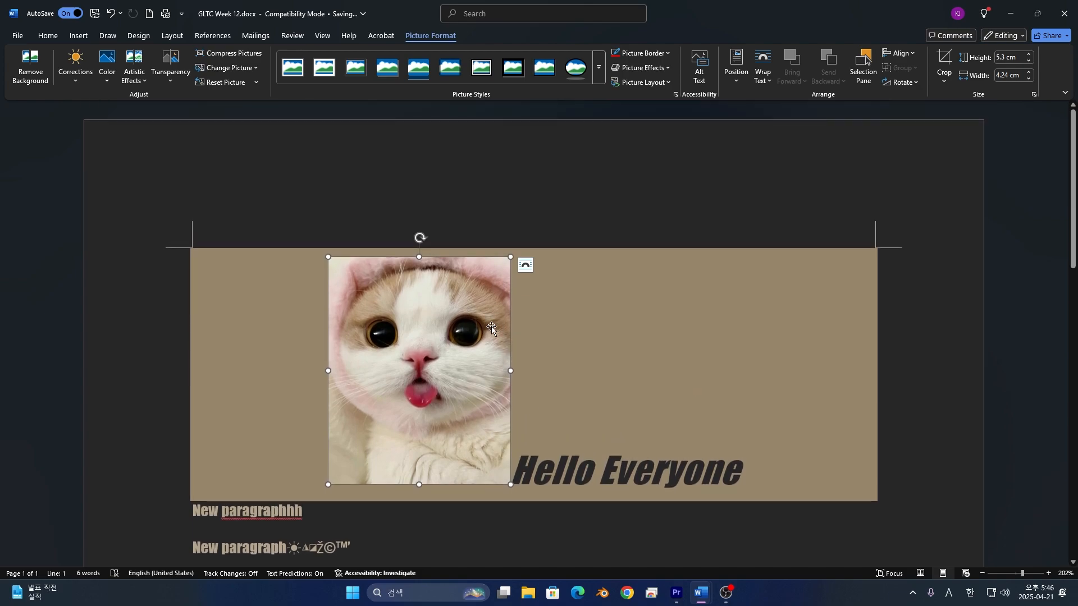
Move the cat picture out of the title to the second New paragraph line and put it on its own line below.
scroll(491, 328, down, 3)
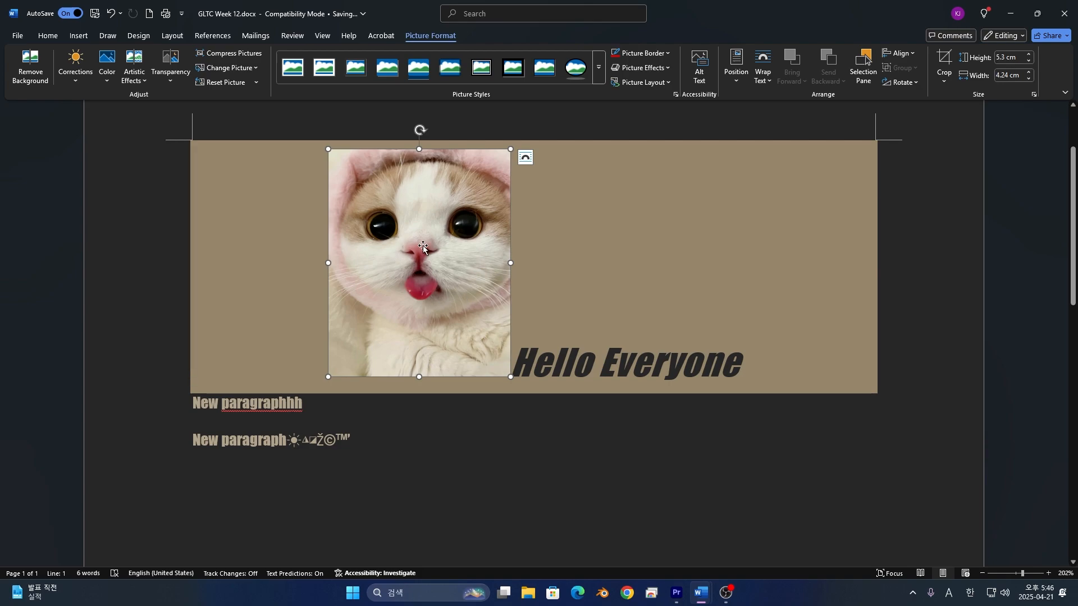
drag(423, 247, 259, 490)
drag(402, 493, 382, 475)
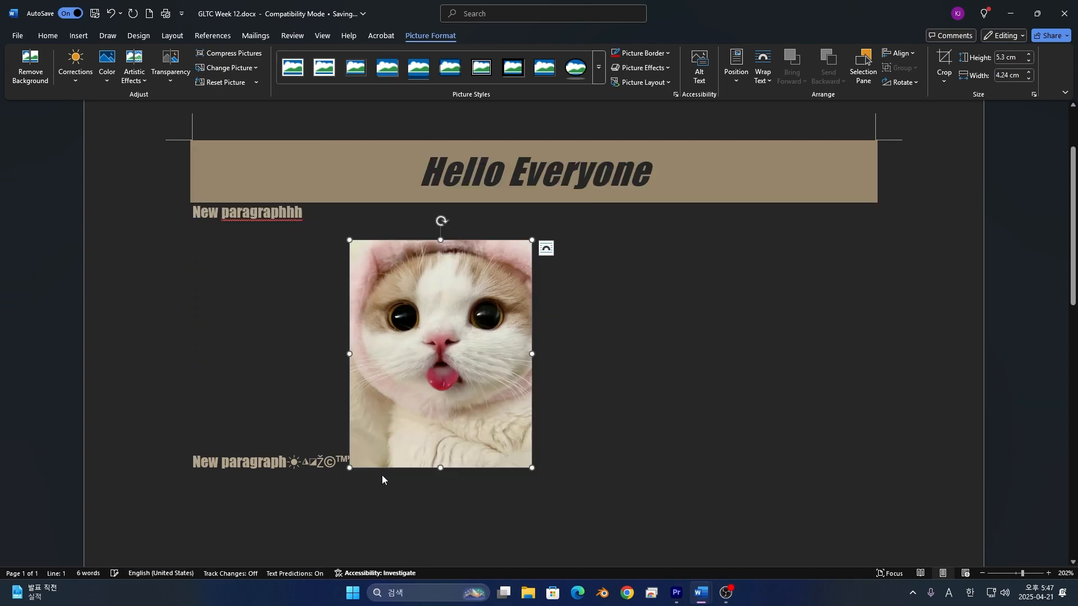
key(Left)
key(Return)
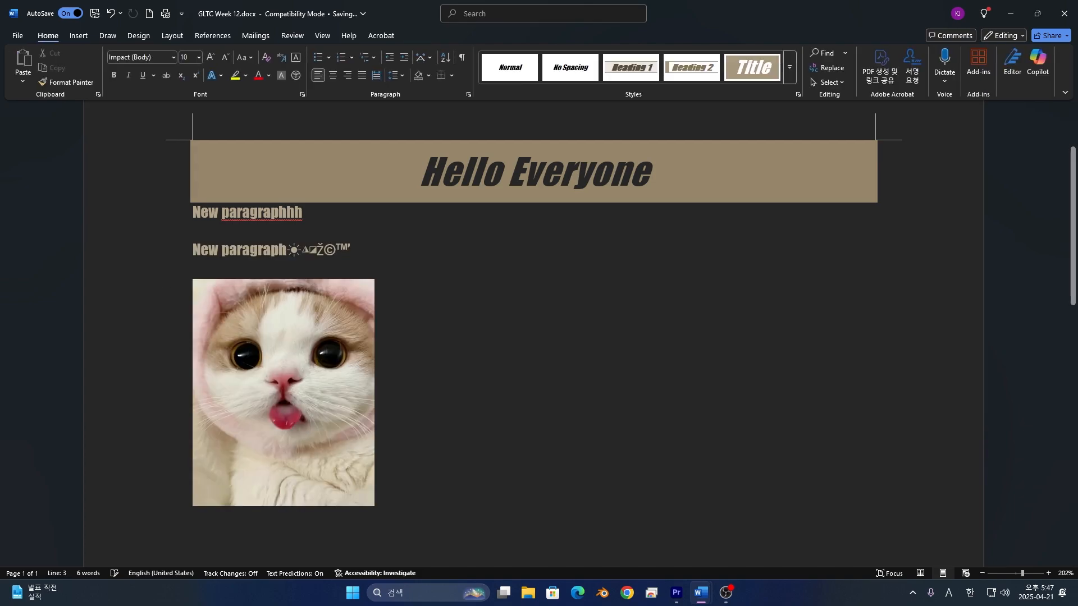
Rotate the cat picture counterclockwise and undo the rotation.
click(308, 422)
scroll(382, 391, down, 1)
scroll(382, 391, down, 2)
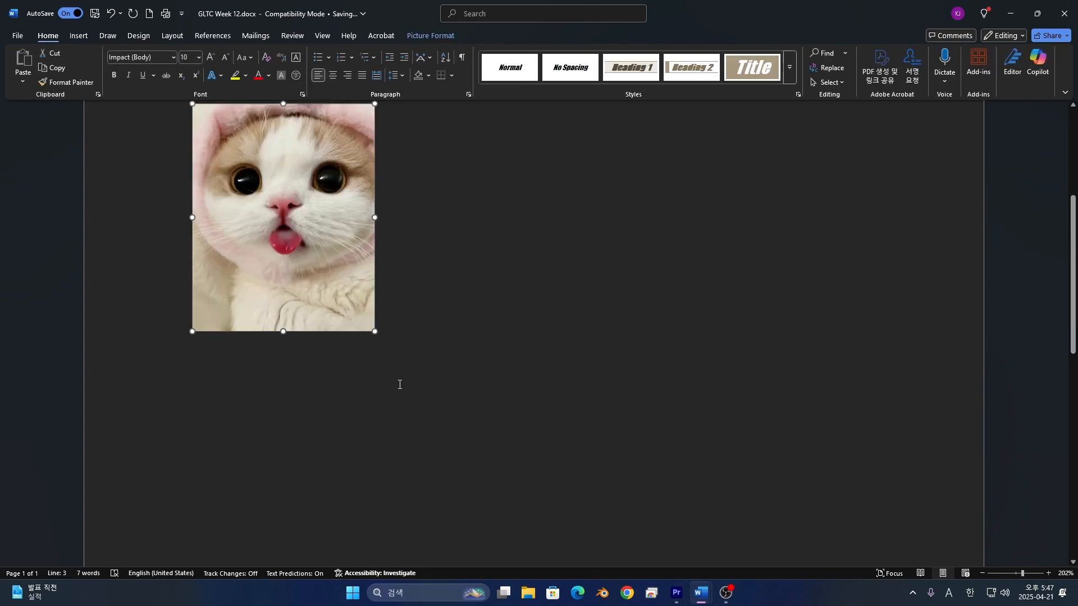
scroll(399, 385, up, 2)
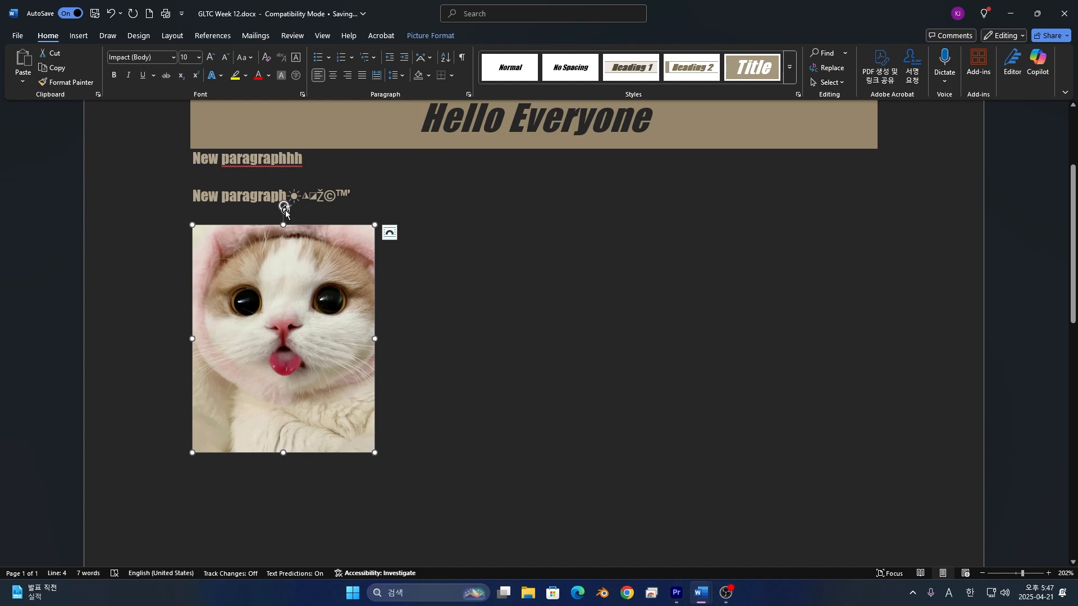
drag(285, 207, 217, 248)
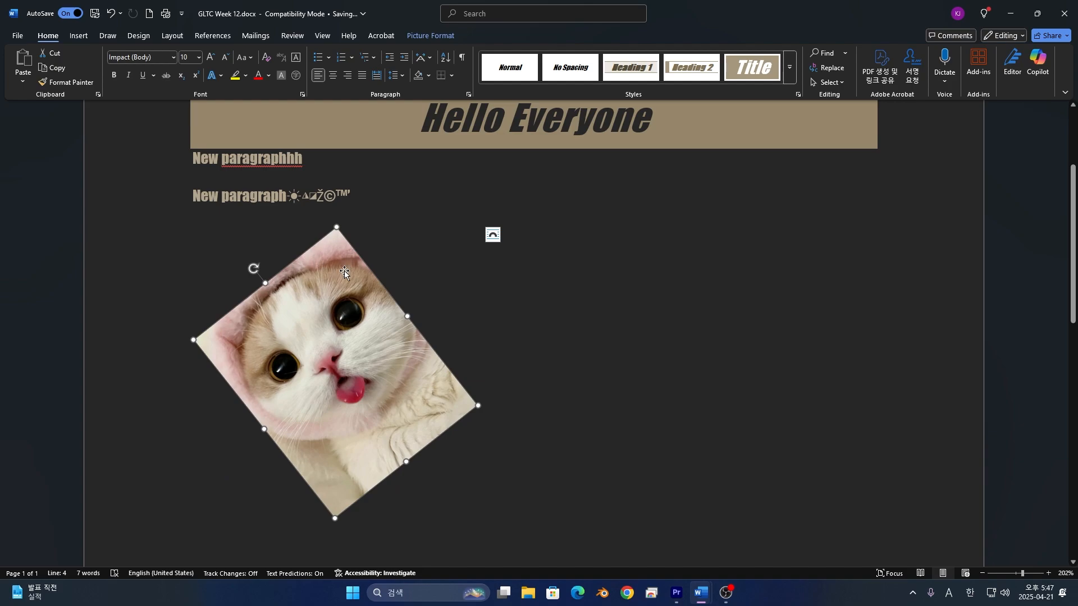
key(ctrl+z)
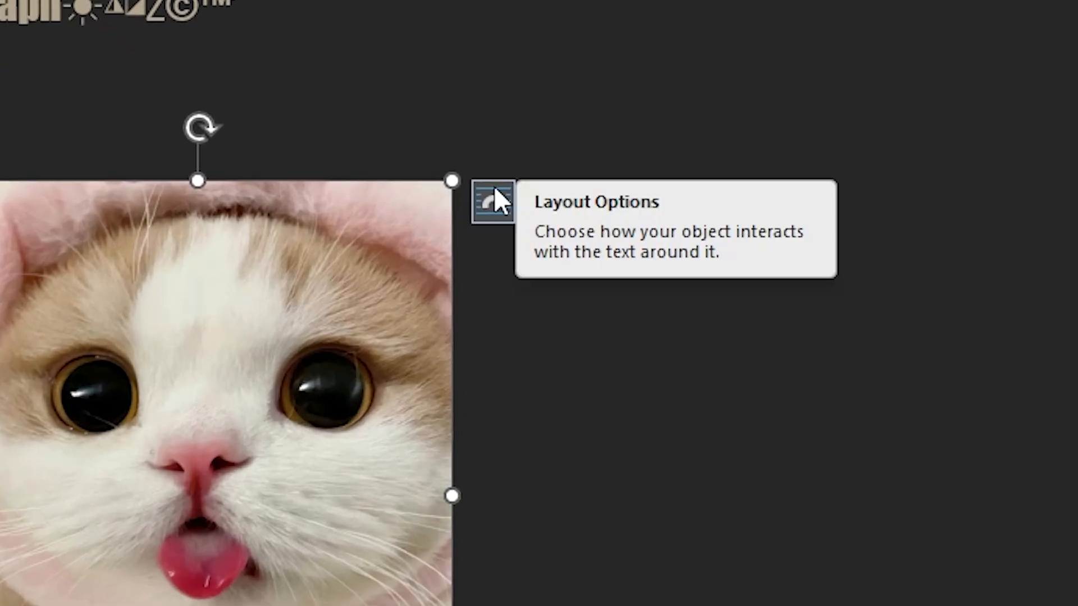
Set the cat picture's text wrapping to Square and move it up between the words of the two New paragraph lines.
click(495, 189)
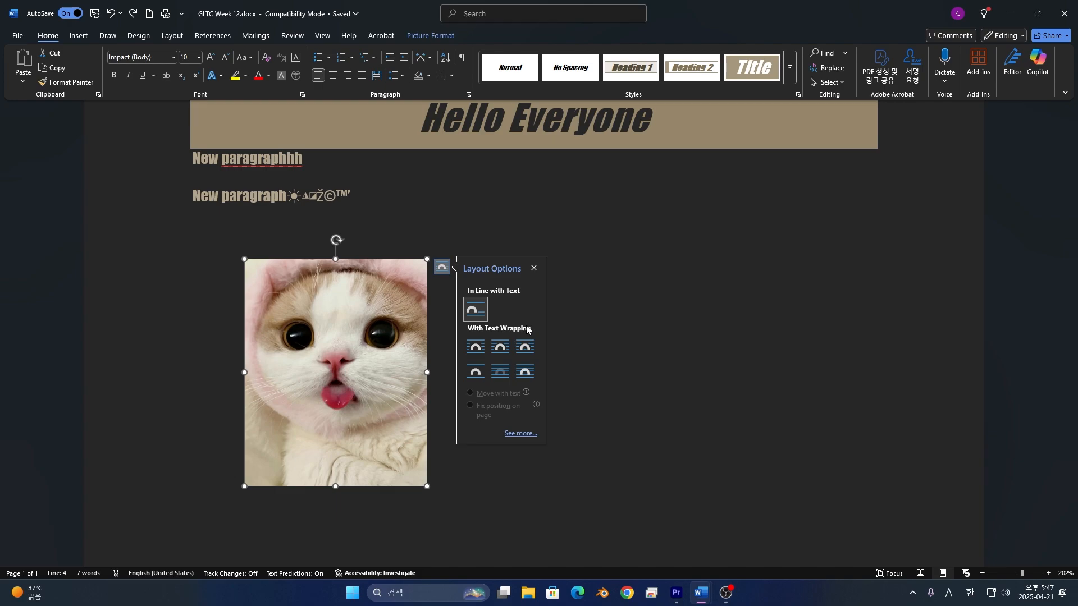
click(478, 349)
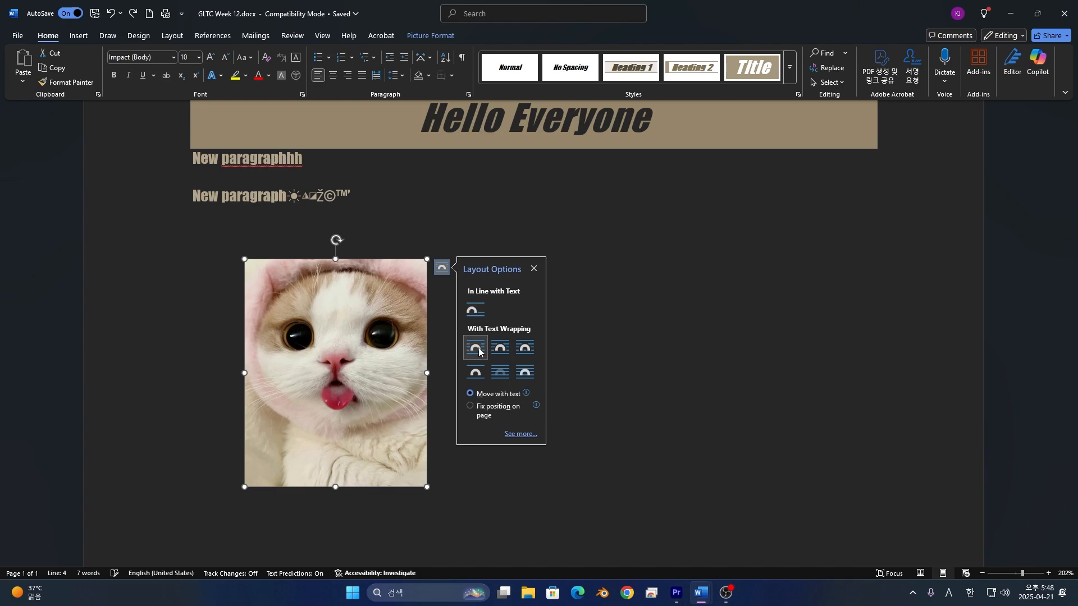
drag(341, 344, 360, 233)
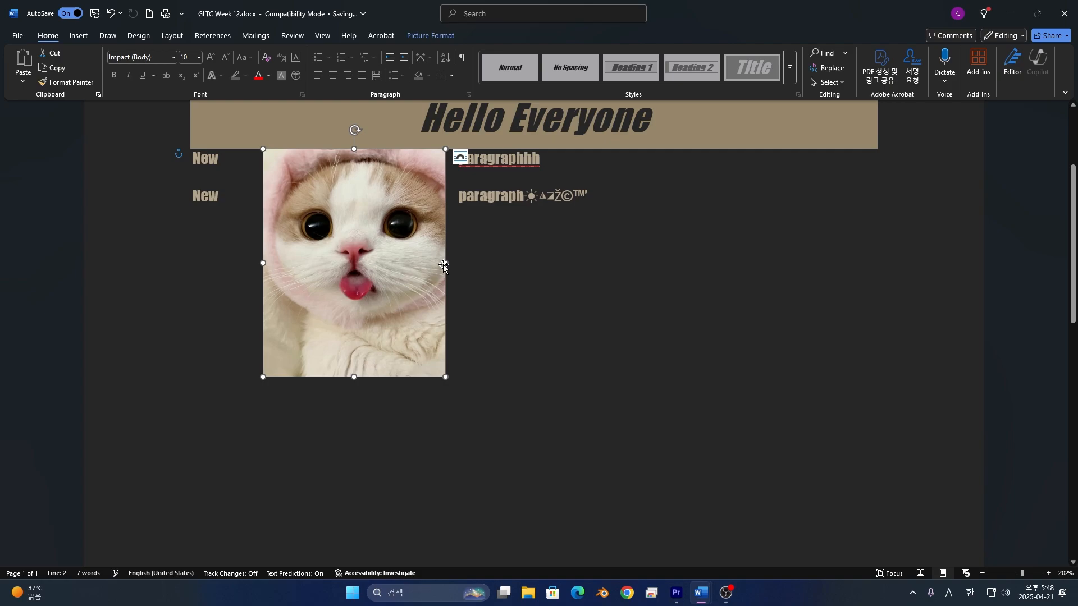
Try the Tight and Through text wrapping on the cat picture, shifting it slightly left within the paragraph lines.
click(460, 157)
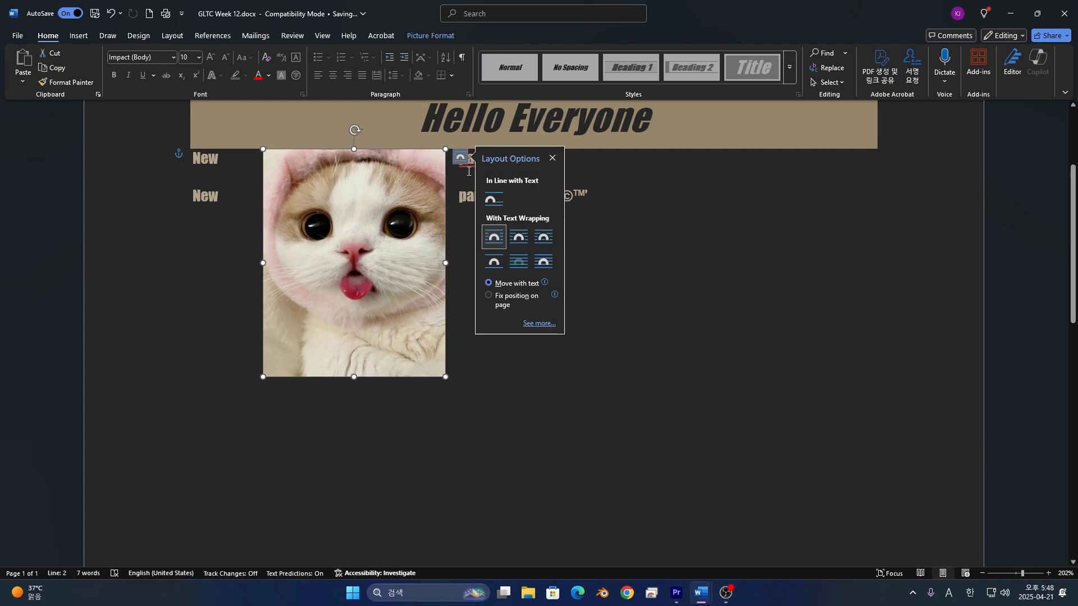
click(518, 238)
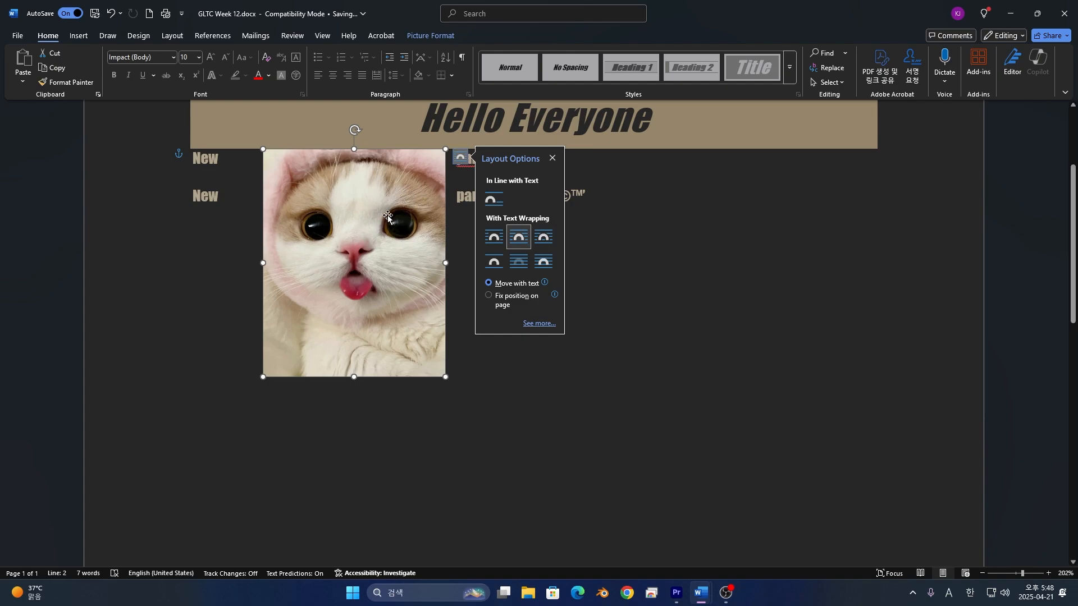
click(543, 242)
drag(407, 241, 382, 242)
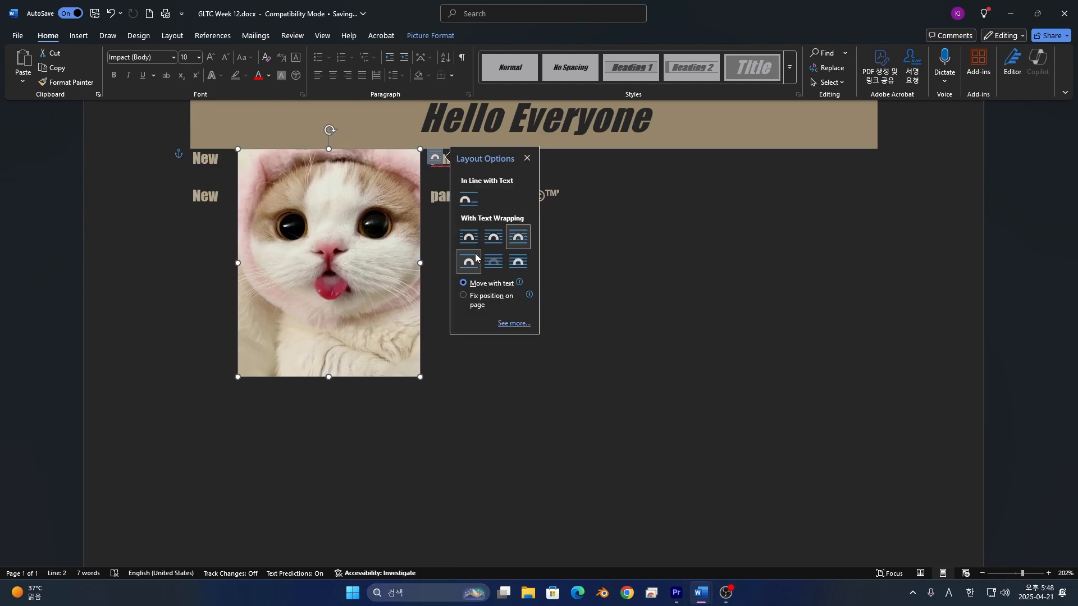
Try Top and Bottom wrapping with the cat picture between the paragraph lines, and Behind Text with it under the title and paragraphs.
click(475, 254)
drag(337, 260, 290, 293)
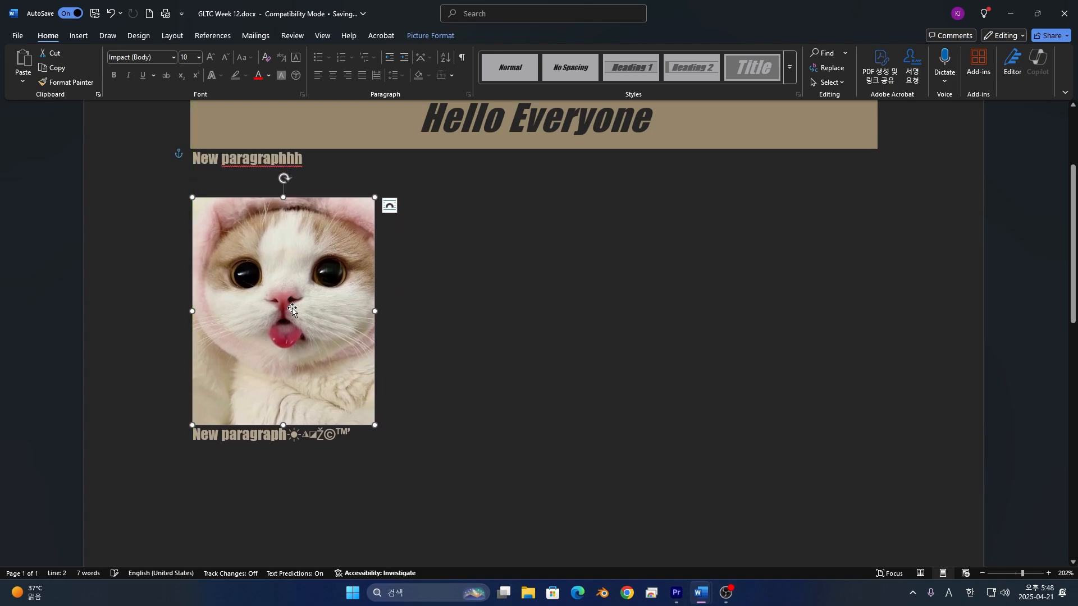
click(393, 209)
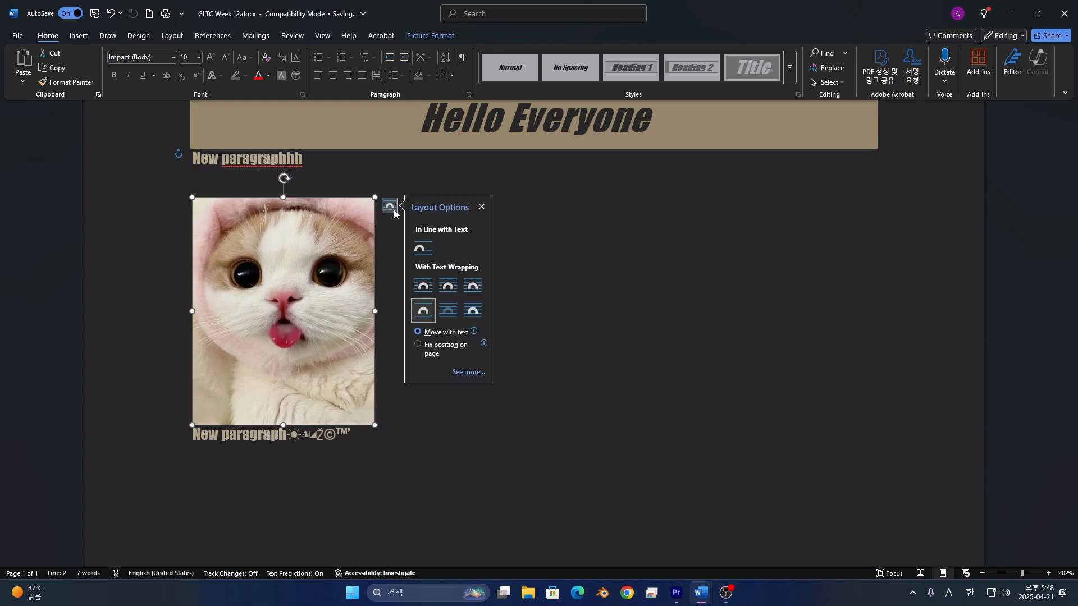
click(448, 310)
drag(275, 287, 275, 139)
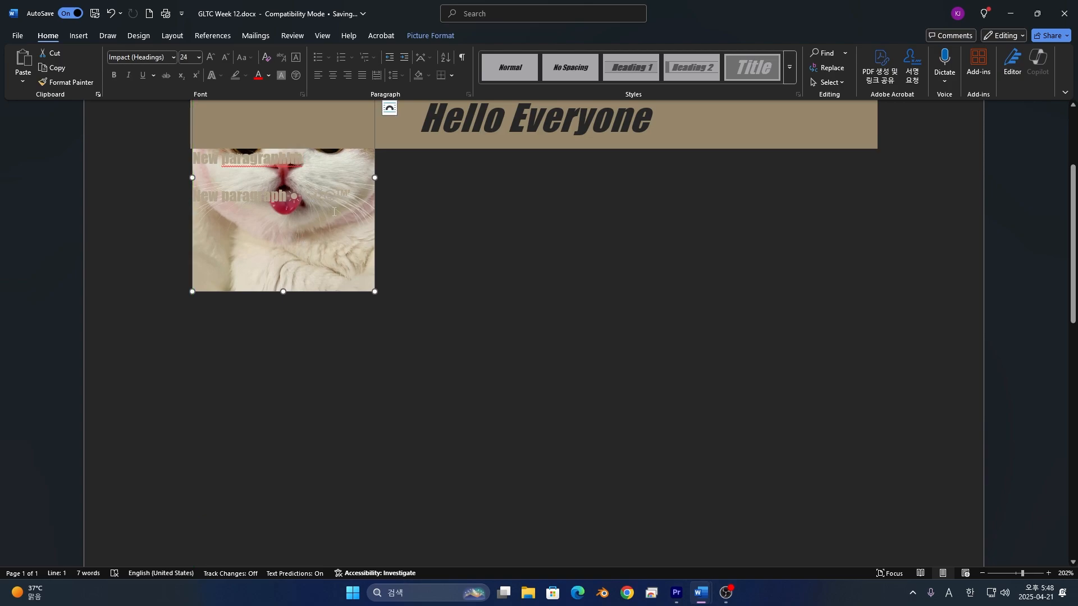
Set the cat picture's wrapping to In Front of Text and place it freely below the paragraph lines, left of the page's center.
click(386, 110)
click(474, 218)
drag(350, 228, 397, 410)
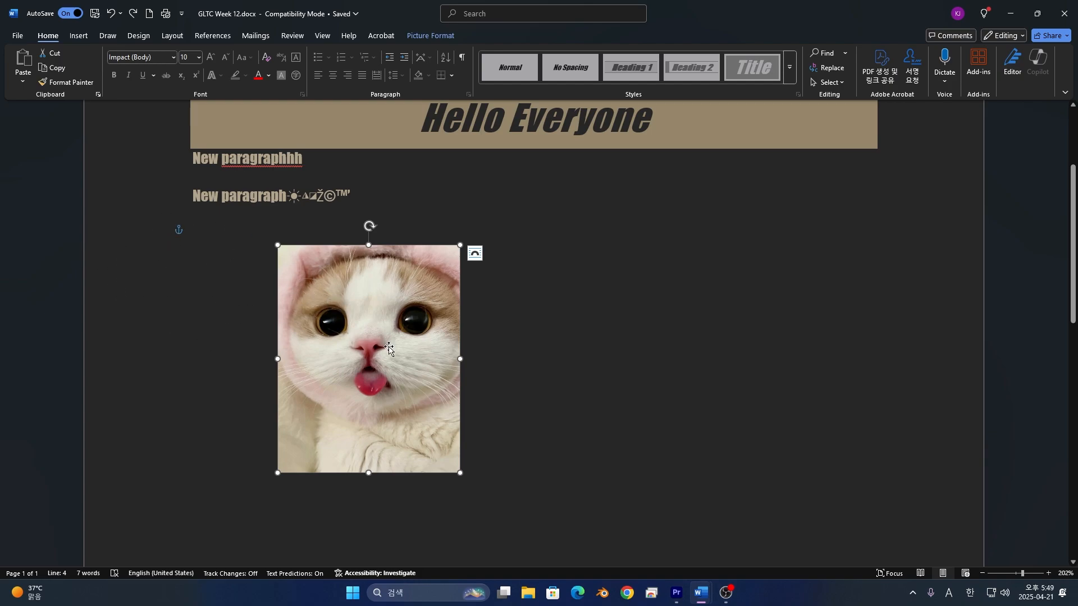
drag(390, 348, 905, 307)
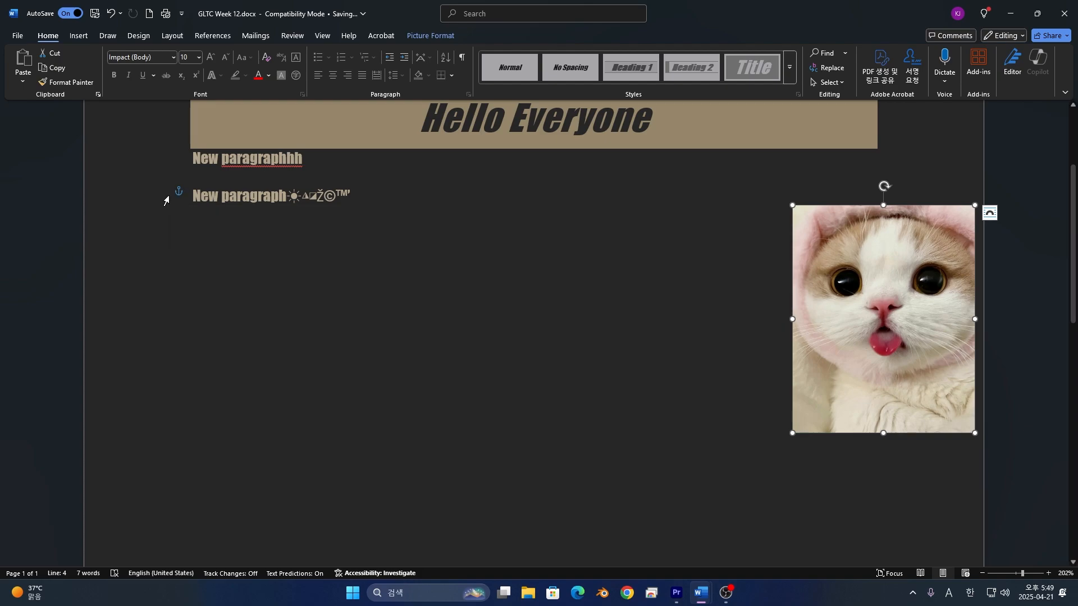
drag(885, 296, 438, 347)
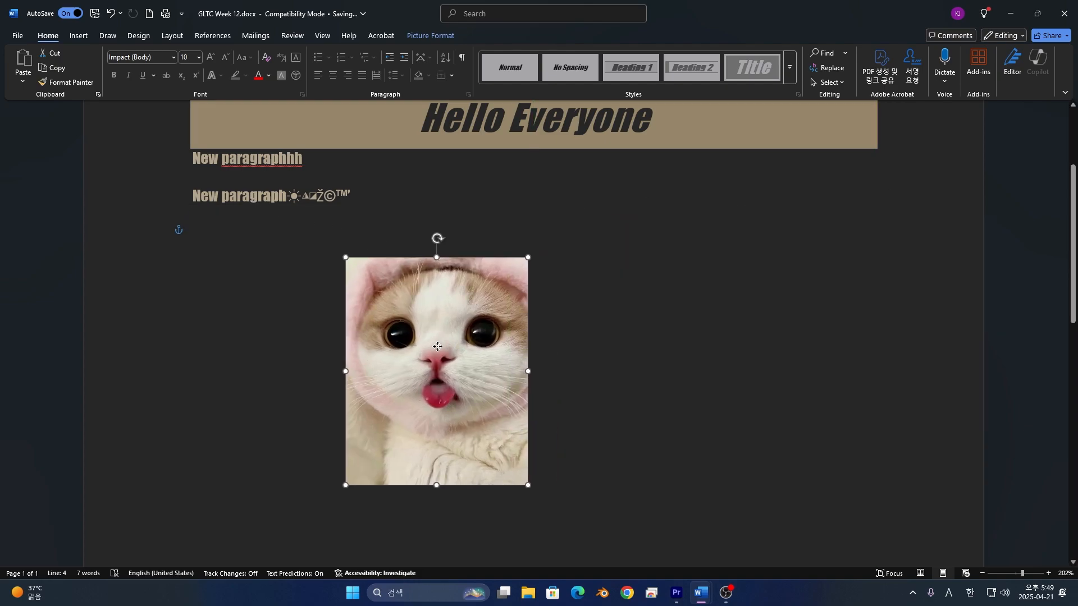
Start removing the cat picture's background and mark the fur around the face as areas to keep.
click(459, 41)
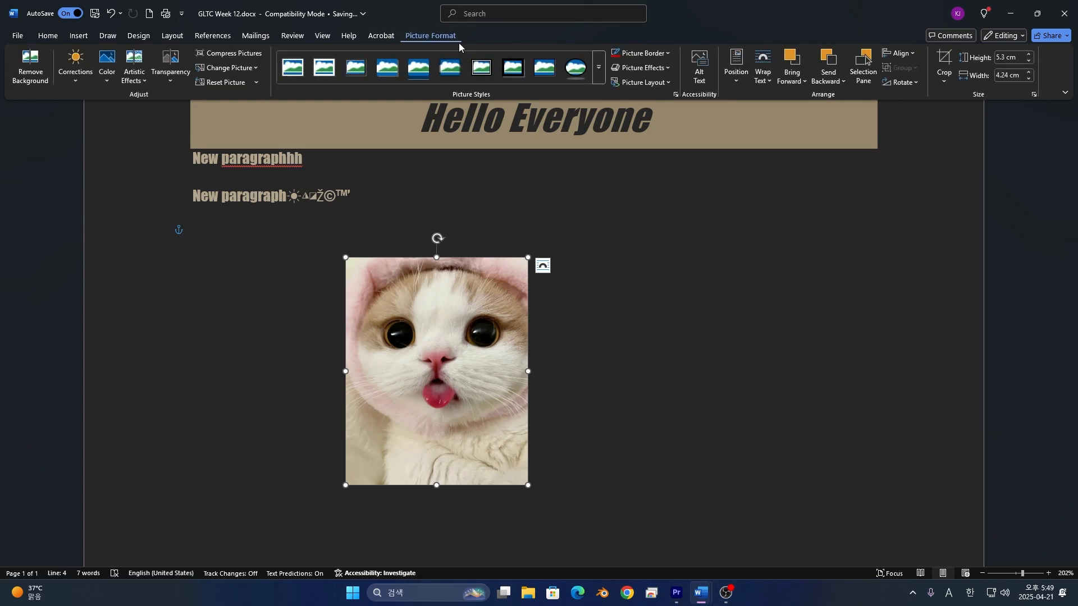
click(17, 68)
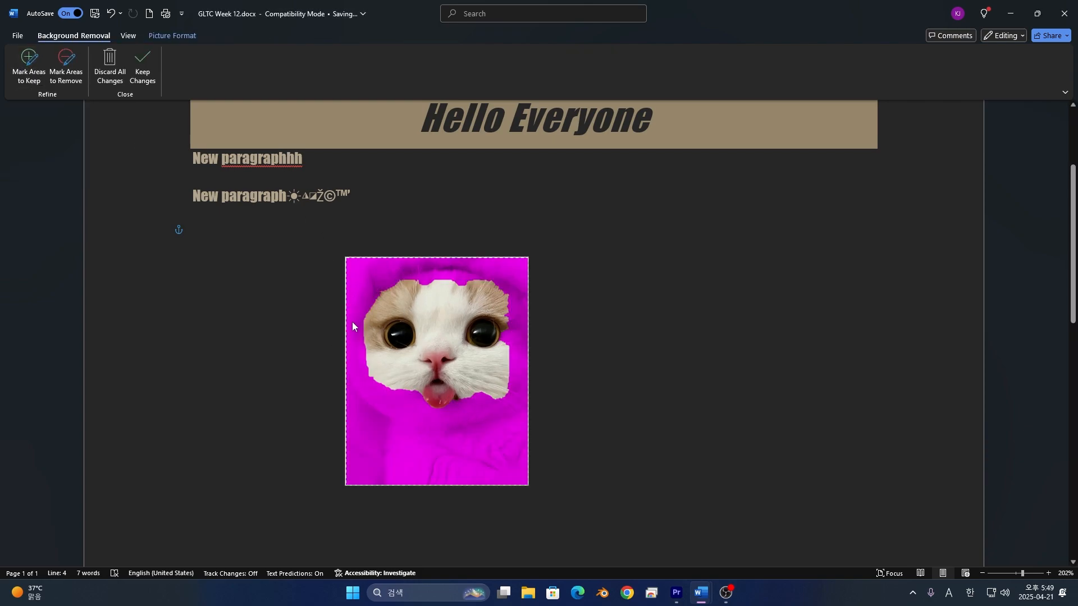
click(27, 78)
mouse_move(394, 396)
mouse_down()
mouse_move(437, 425)
mouse_move(393, 378)
mouse_up()
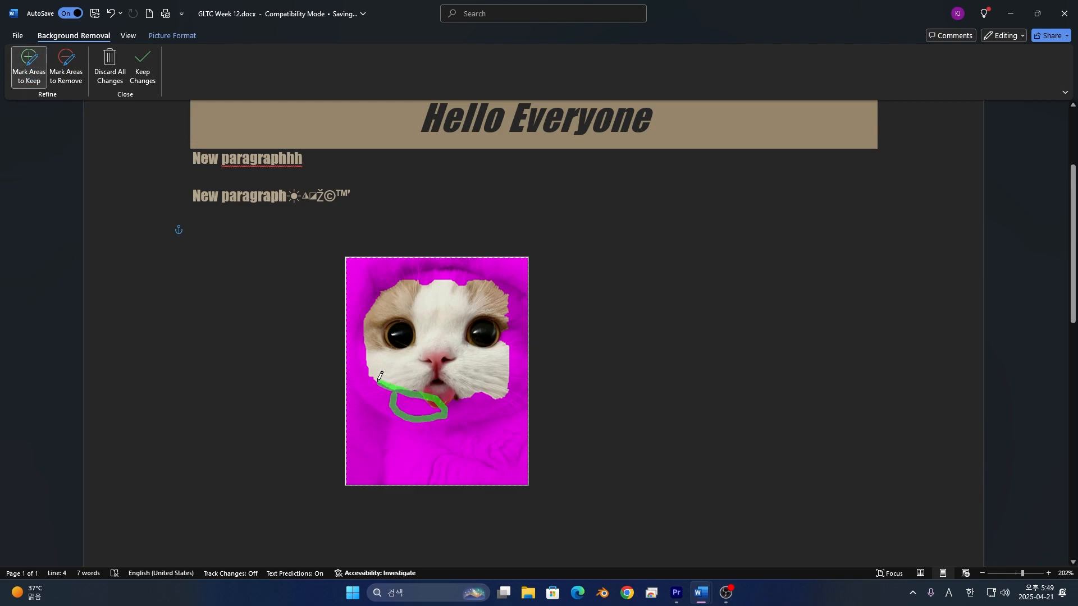
mouse_move(456, 424)
mouse_down()
mouse_move(544, 362)
mouse_move(503, 257)
mouse_move(397, 258)
mouse_move(339, 337)
mouse_move(388, 414)
mouse_move(393, 513)
mouse_move(553, 396)
mouse_up()
mouse_move(456, 235)
mouse_down()
mouse_move(352, 289)
mouse_move(433, 451)
mouse_move(476, 482)
mouse_move(458, 409)
mouse_move(408, 431)
mouse_move(451, 447)
mouse_up()
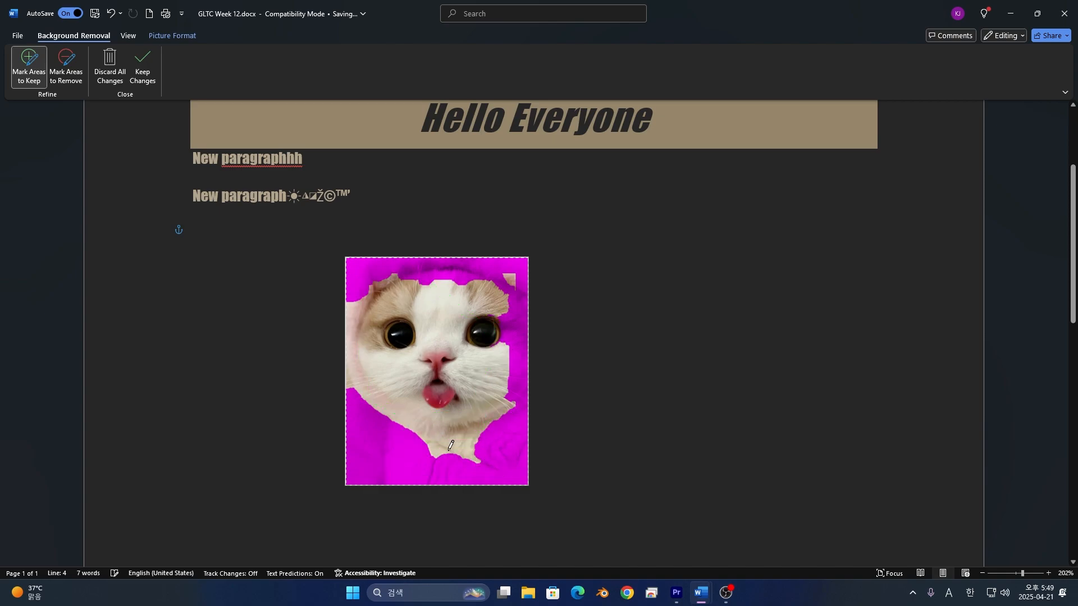
Mark the hood edge and chest as areas to remove, apply the background removal and undo it.
click(66, 70)
mouse_move(378, 282)
mouse_down()
mouse_move(362, 312)
mouse_move(351, 409)
mouse_up()
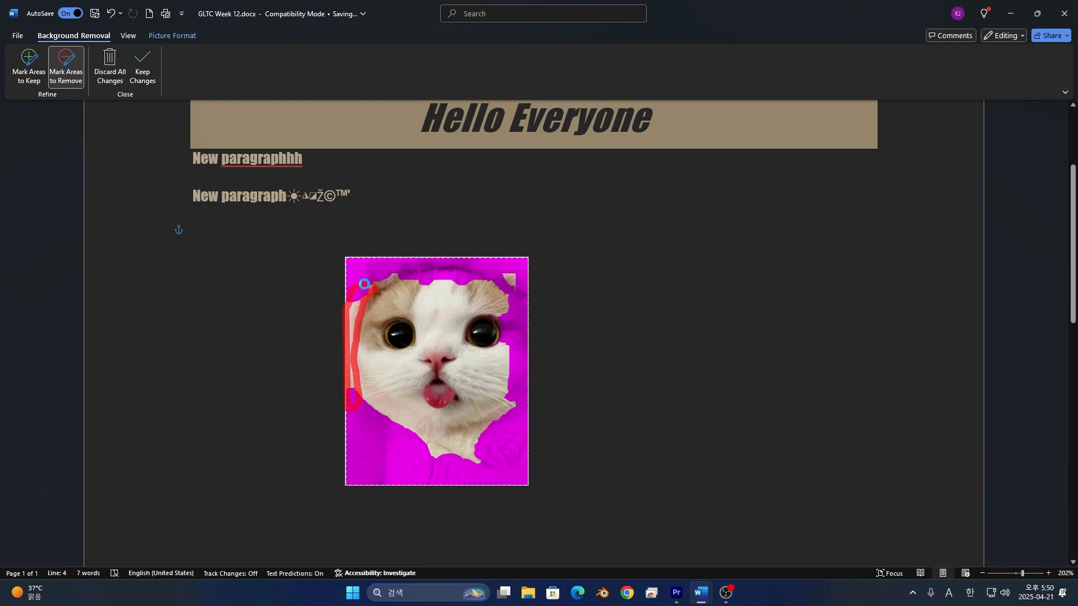
mouse_move(442, 438)
mouse_down()
mouse_move(442, 462)
mouse_move(418, 460)
mouse_up()
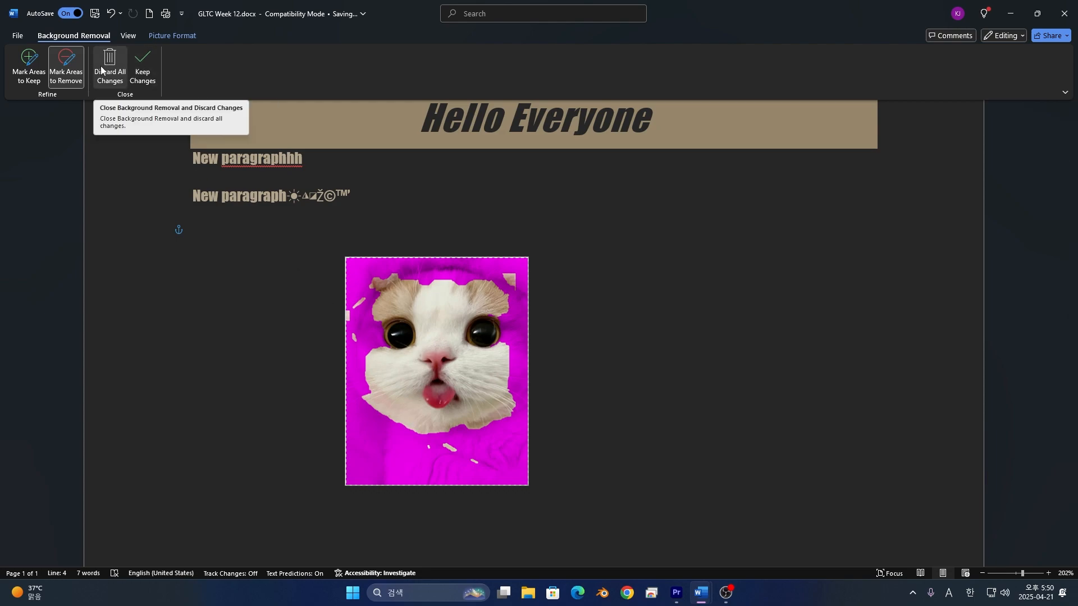
click(153, 59)
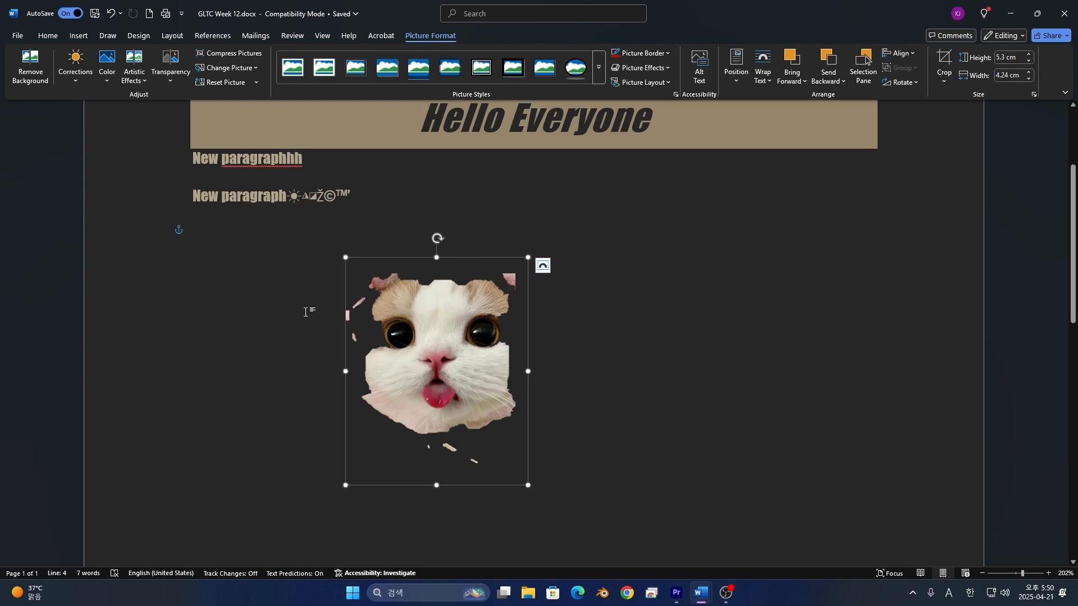
key(ctrl+z)
Correct the cat picture with the Soften 25% preset and leave brightness and contrast at the neutral middle preset.
click(123, 75)
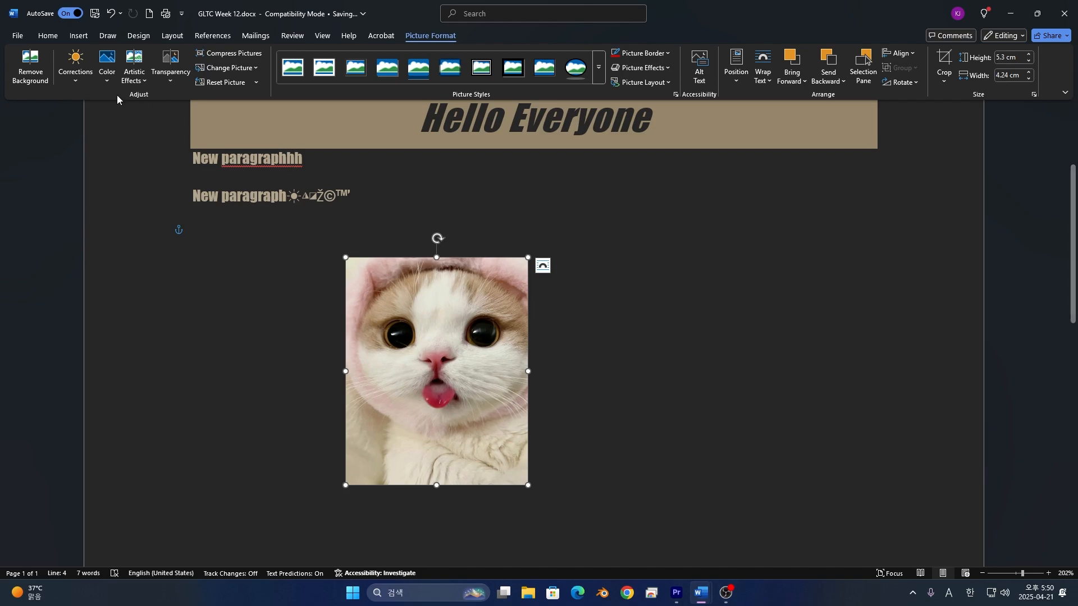
click(71, 82)
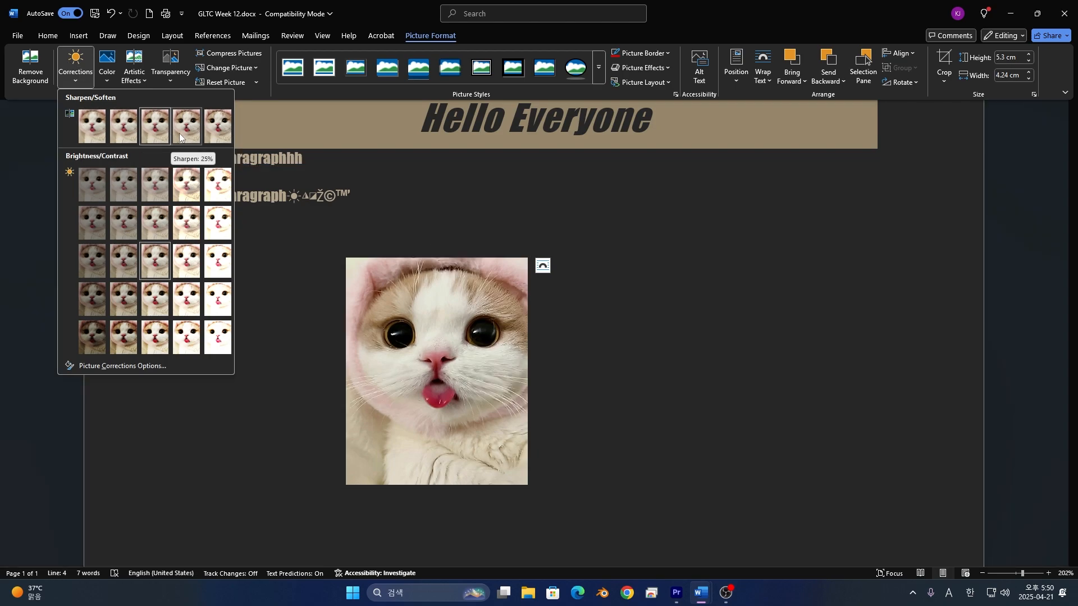
click(124, 127)
click(75, 70)
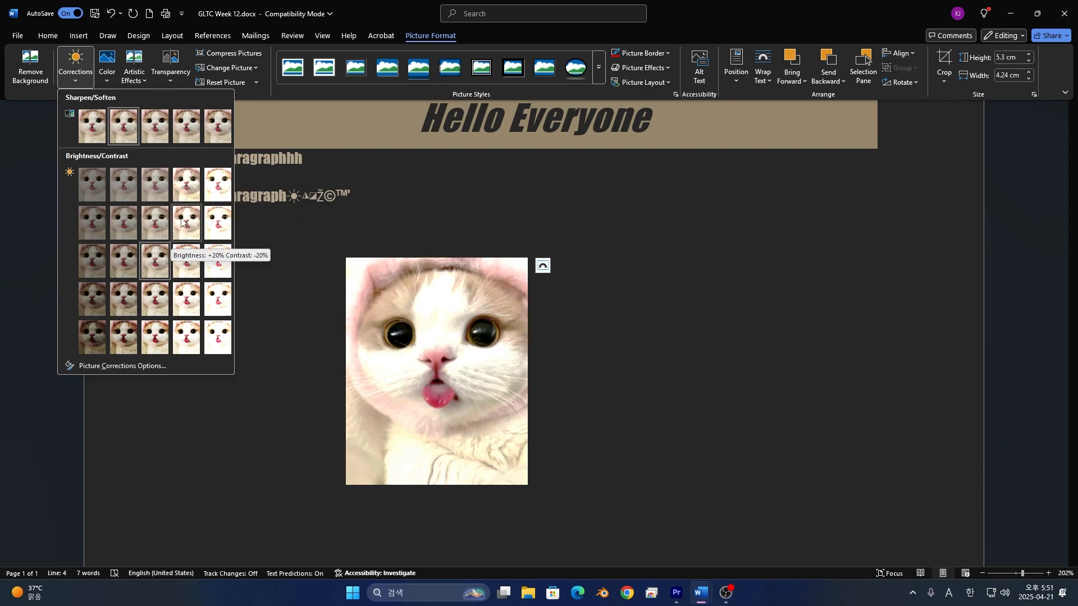
click(155, 258)
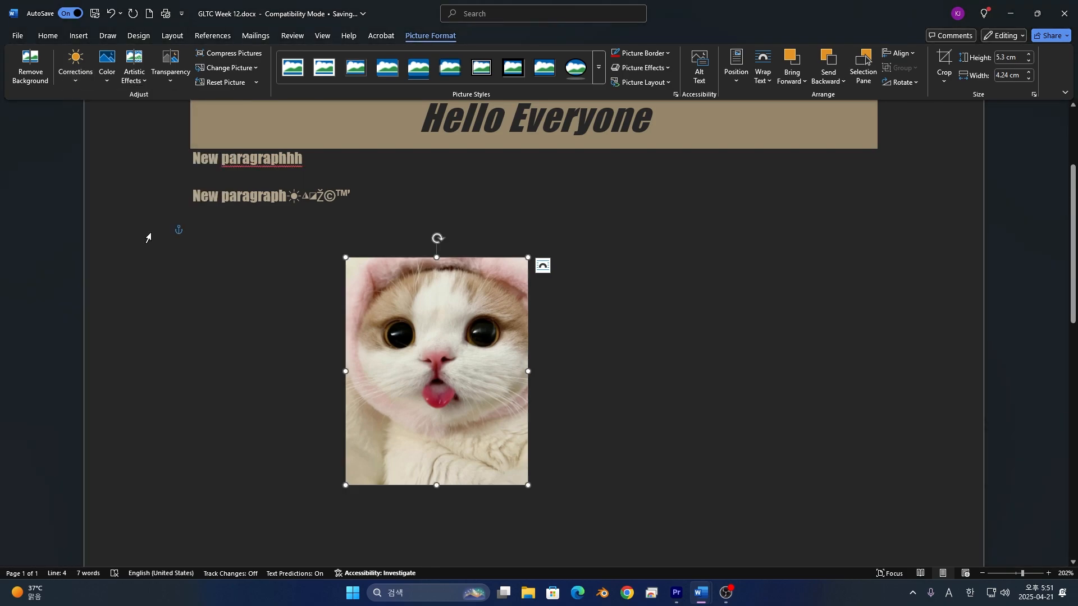
Apply the second-coolest color tone preset to the cat picture.
click(110, 72)
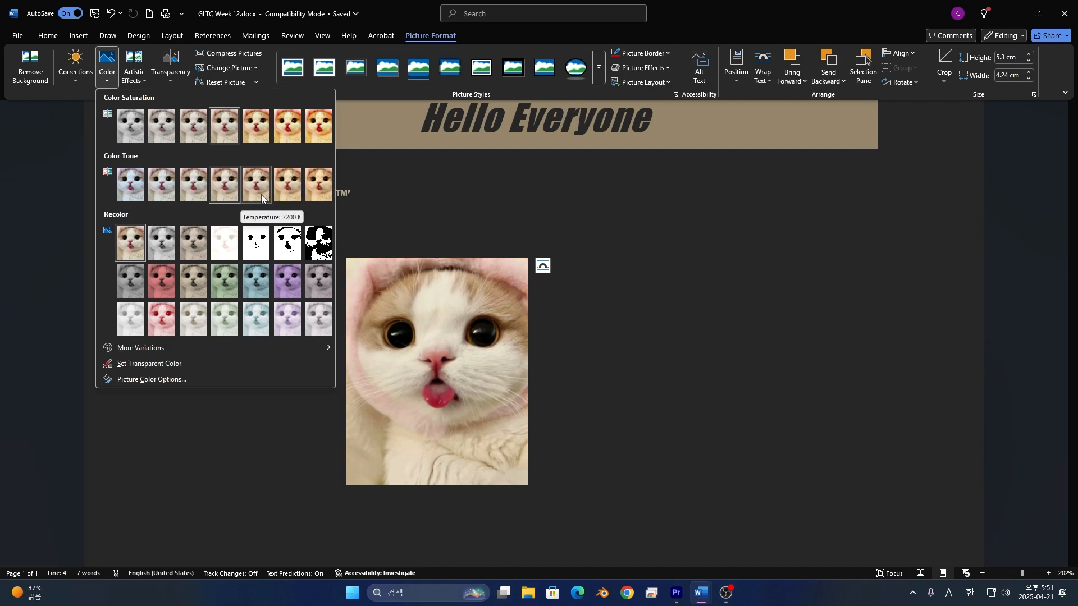
click(162, 186)
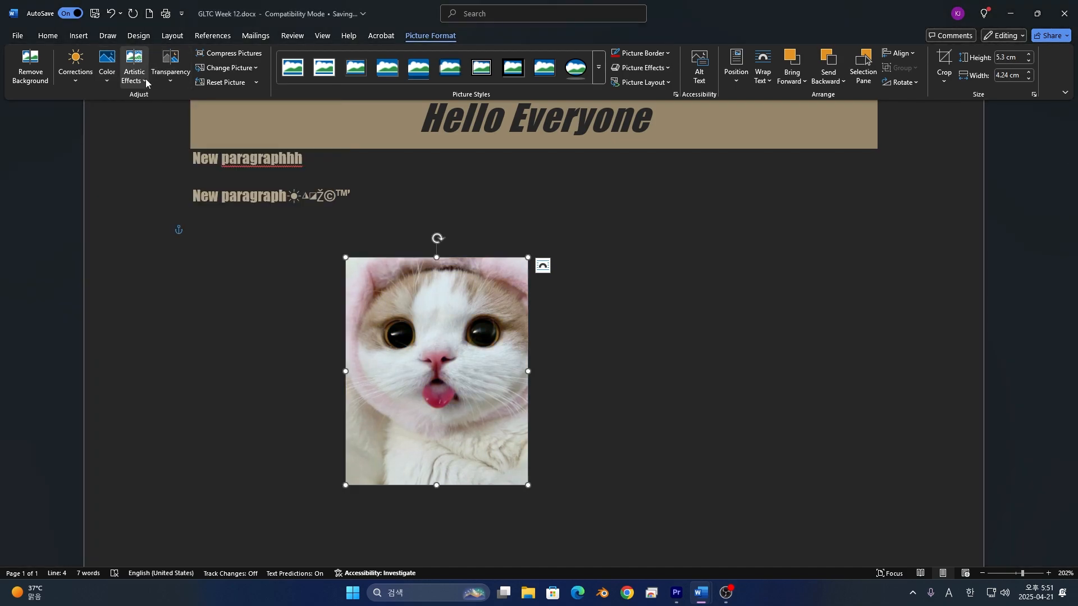
click(135, 70)
Preview recolor variations on the cat picture, and try making the pink hood color transparent before undoing it.
click(105, 83)
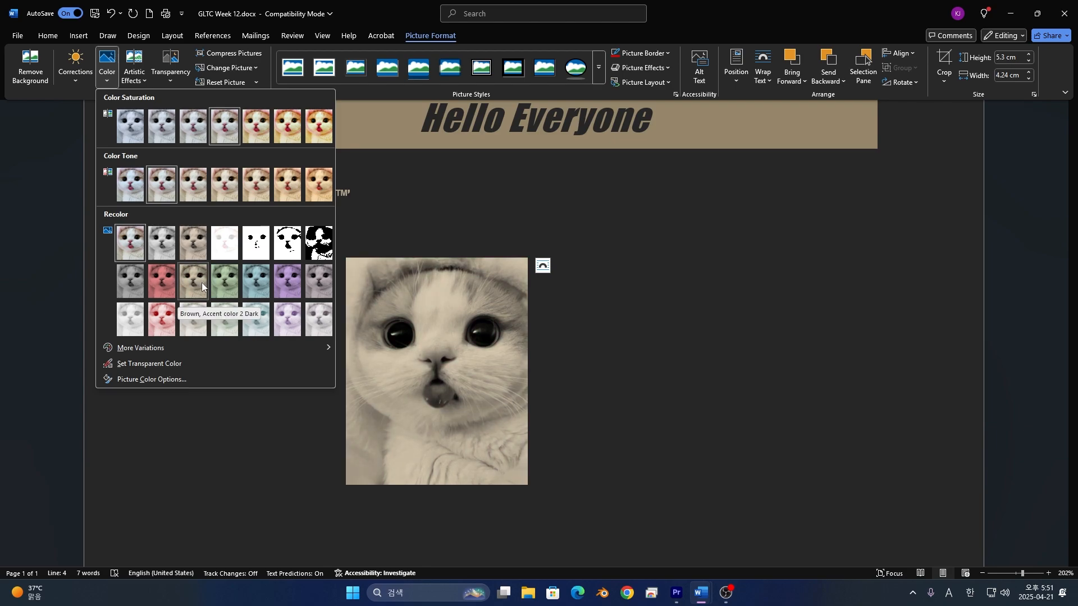
mouse_move(201, 343)
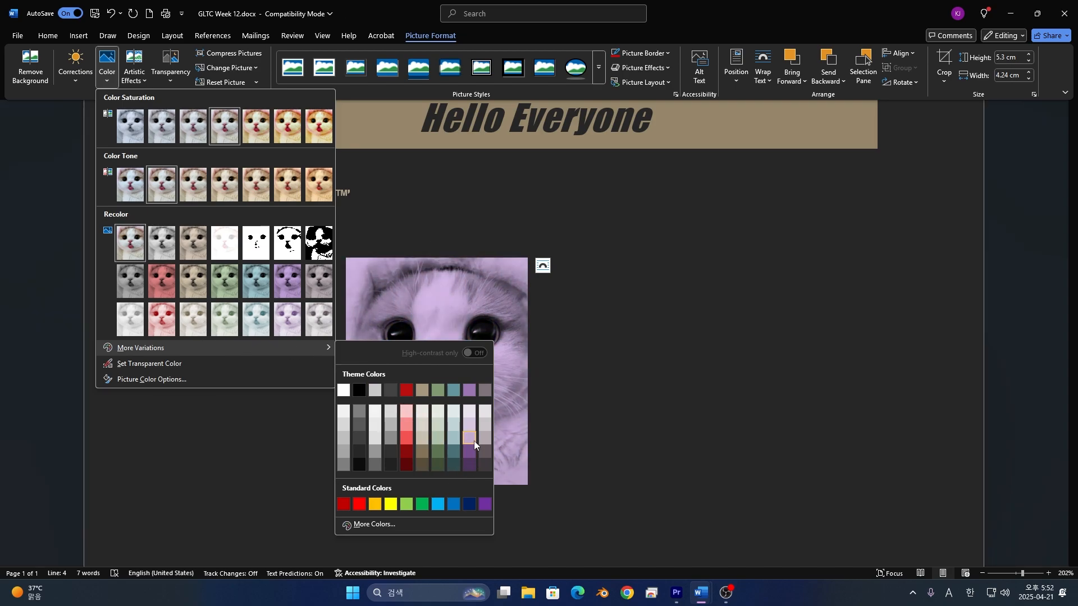
click(261, 365)
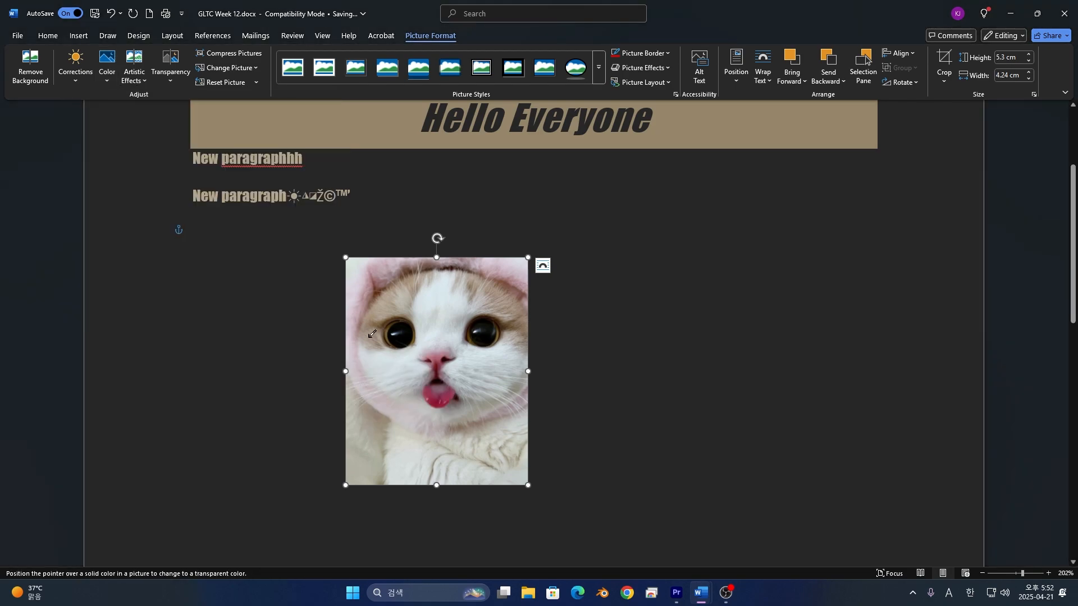
click(365, 292)
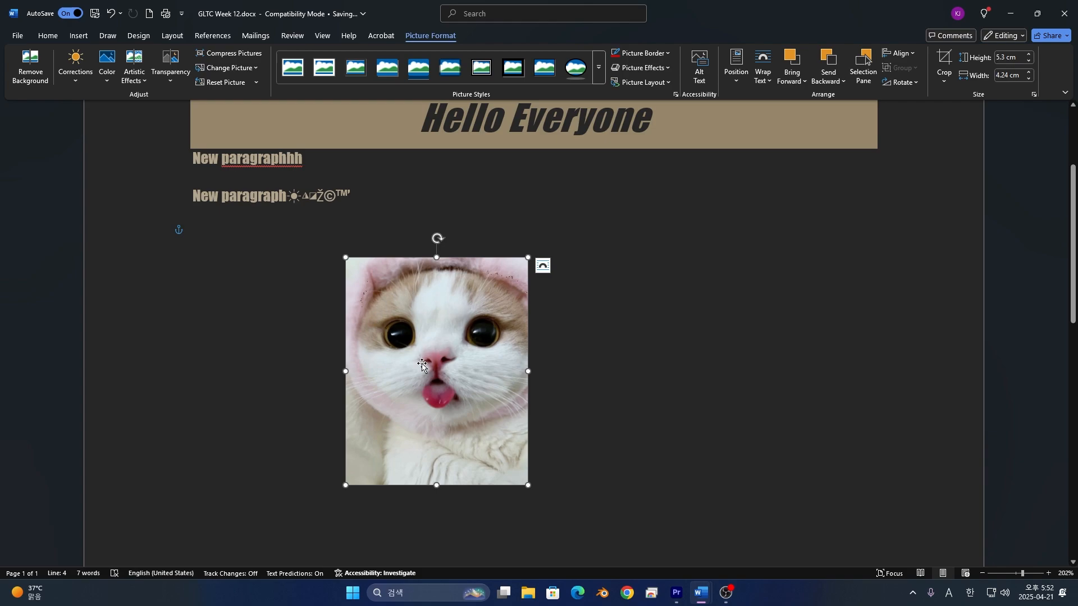
key(ctrl+z)
Try making the cat's white chest color transparent and undo it.
click(134, 76)
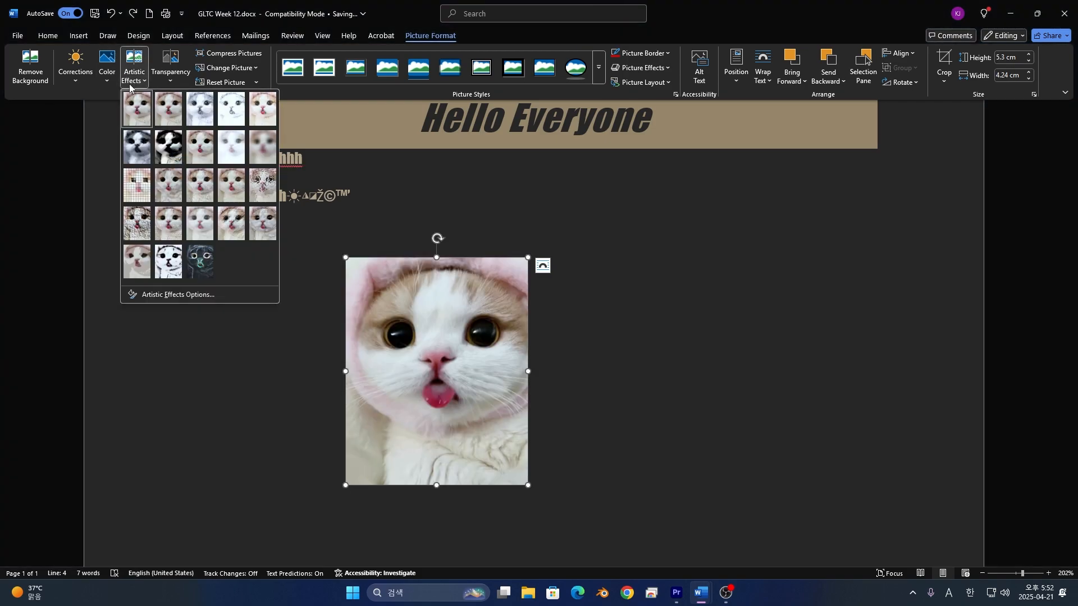
click(113, 73)
click(162, 361)
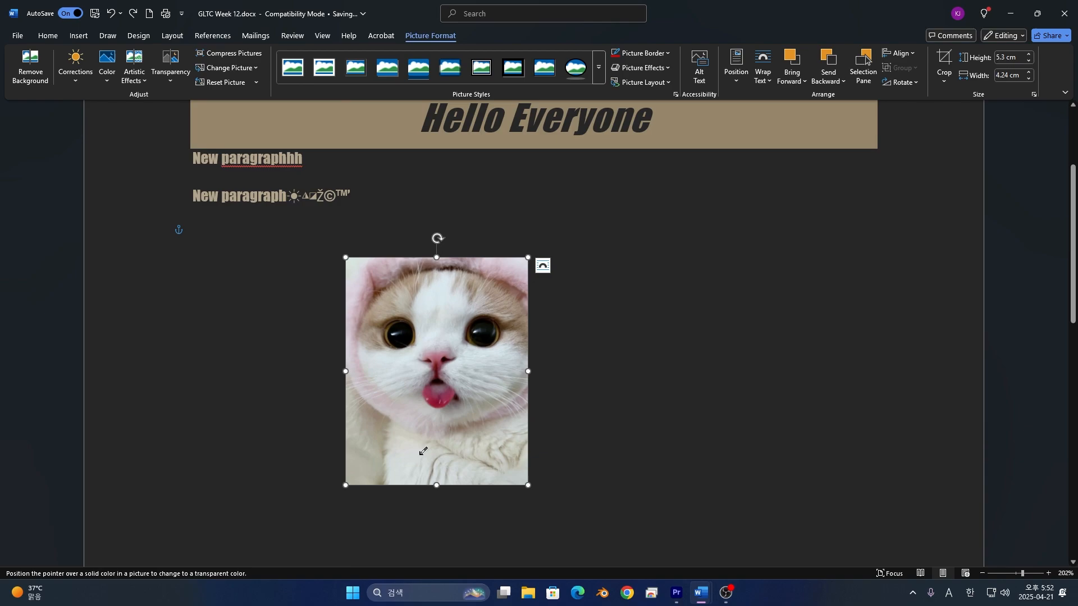
click(426, 454)
key(ctrl+z)
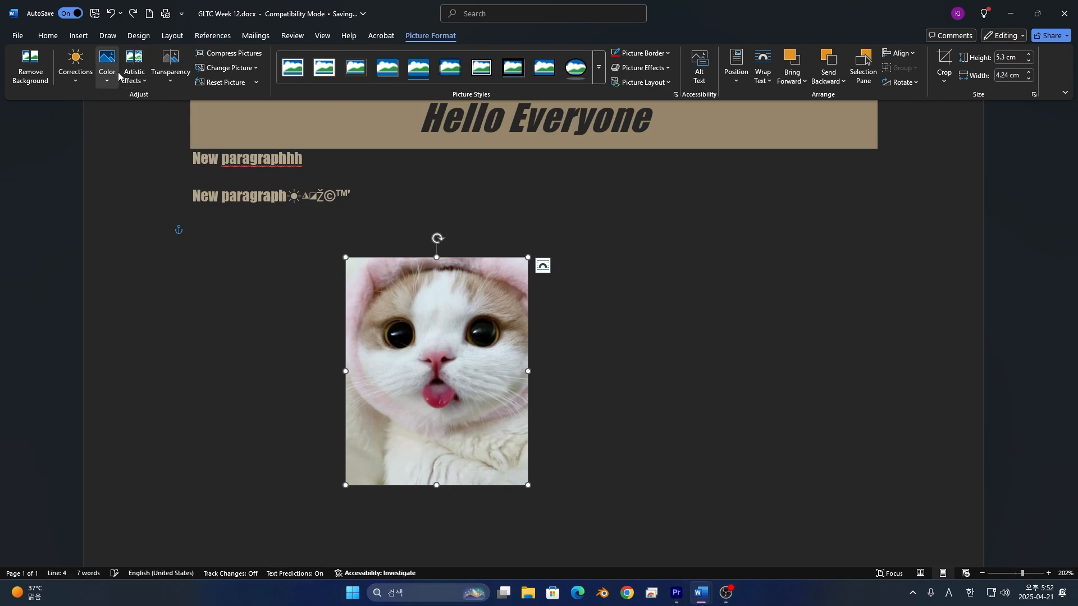
click(106, 67)
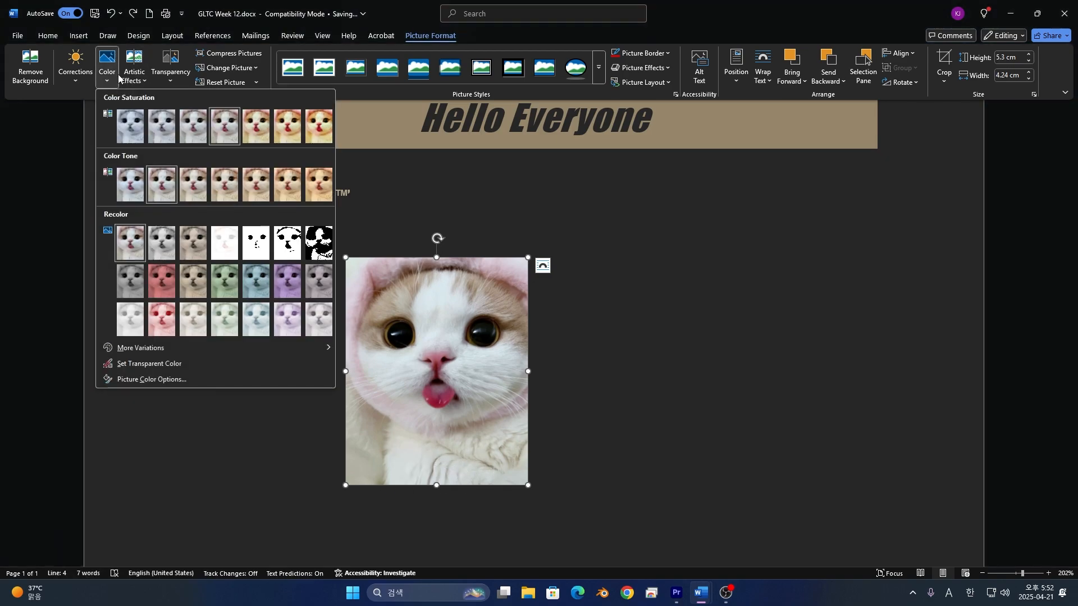
click(244, 429)
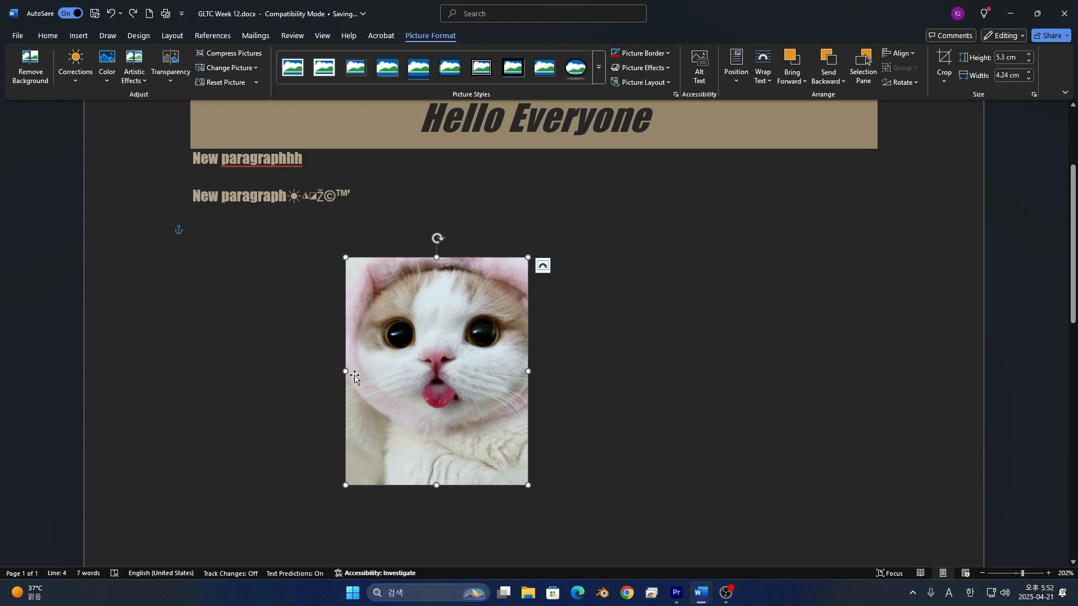
Apply the Film Grain artistic effect to the cat picture and keep it fully opaque with the first transparency preset.
click(130, 63)
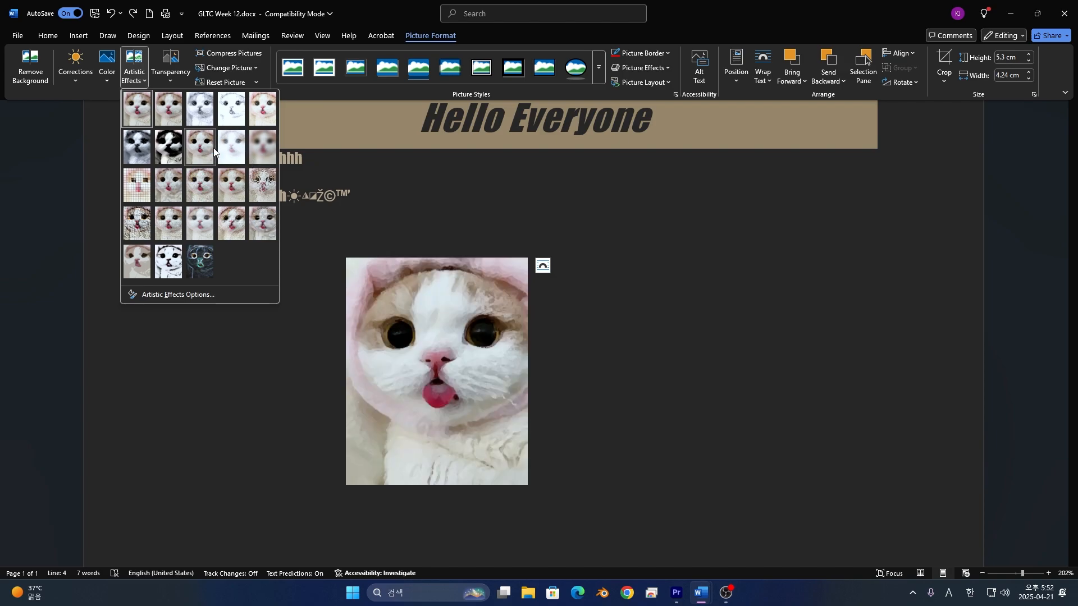
click(196, 194)
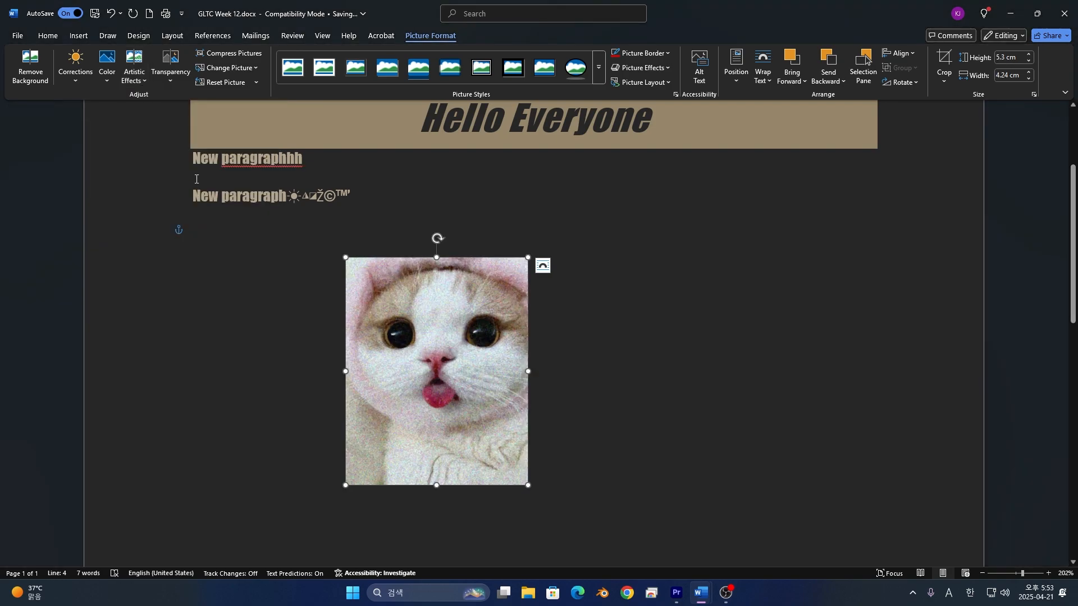
click(170, 66)
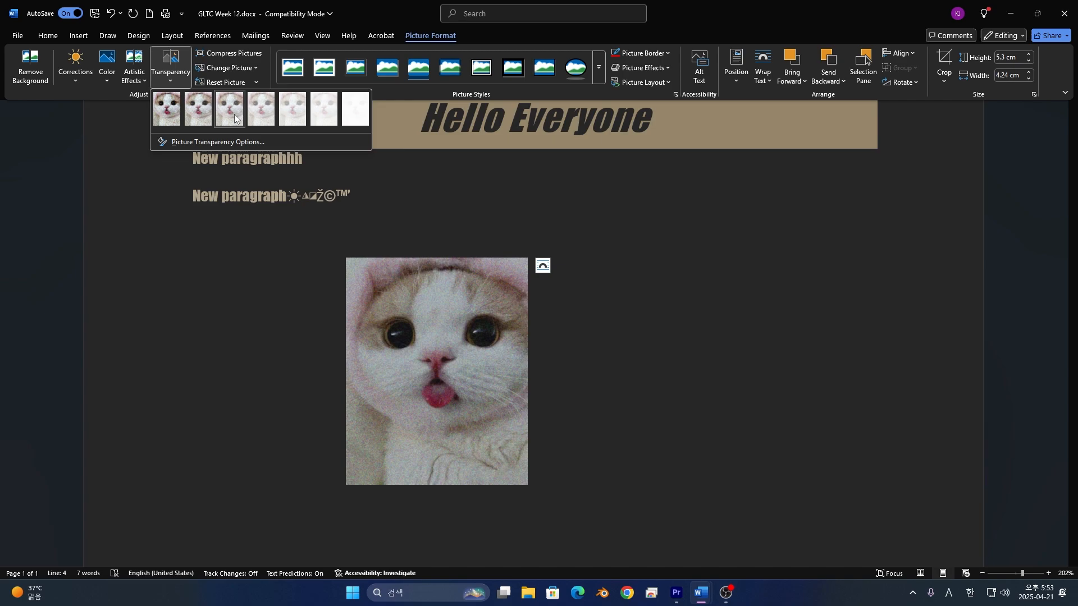
click(174, 110)
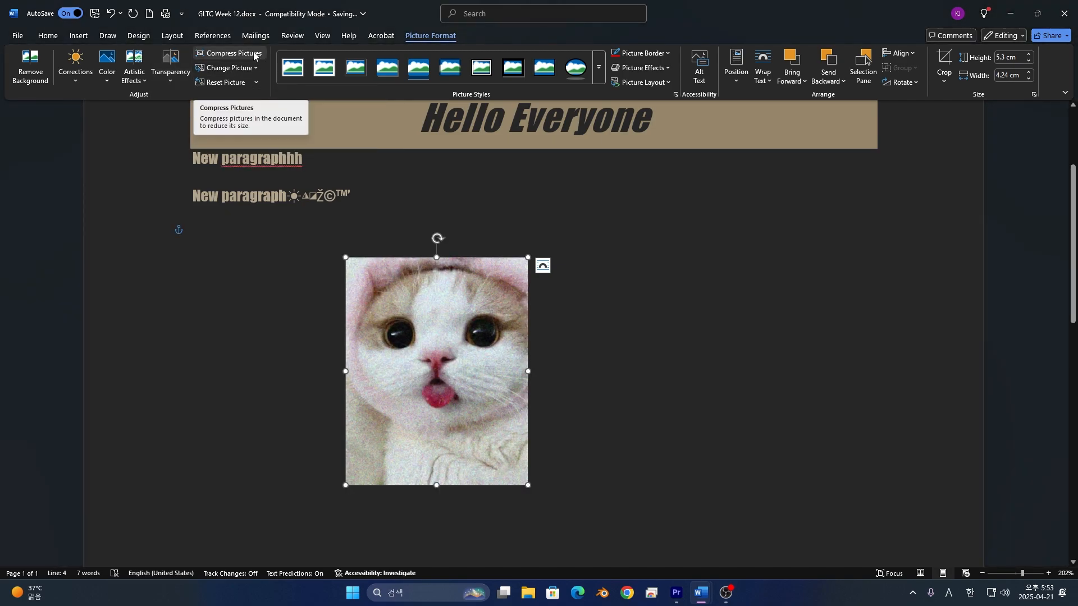
Review the picture compression options, toggle whether they apply only to this picture, and cancel without compressing.
click(254, 55)
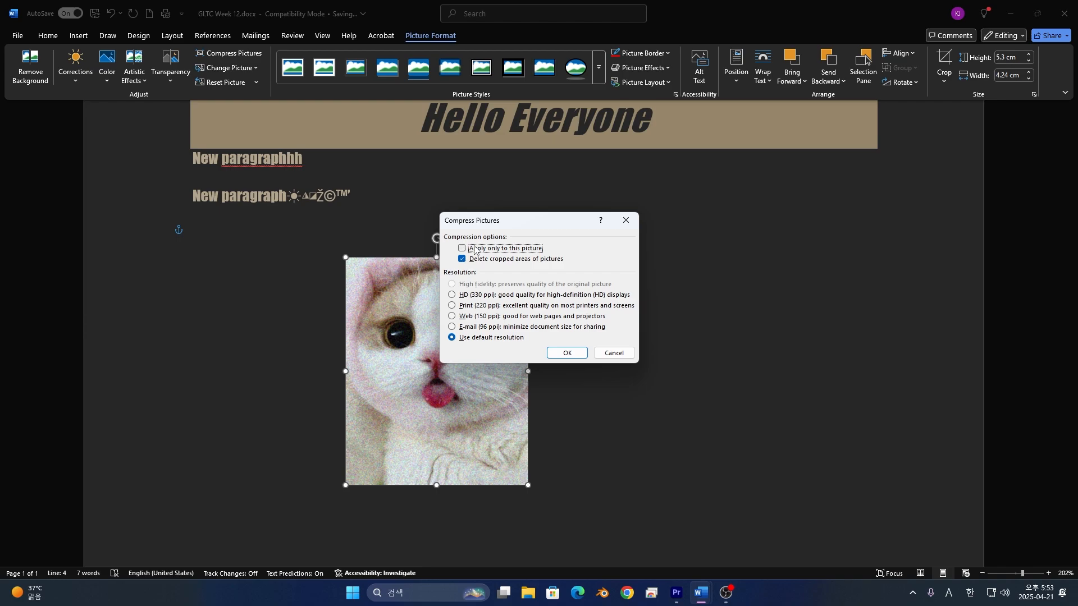
click(474, 249)
click(604, 354)
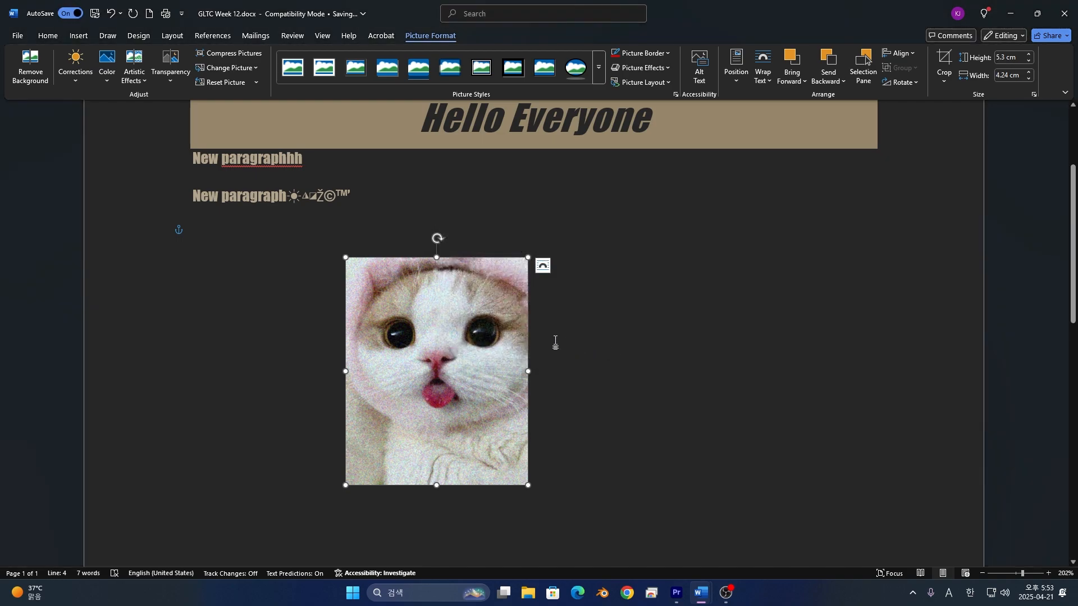
Replace the cat picture with the stock image of a brown cow and undo the replacement.
click(227, 70)
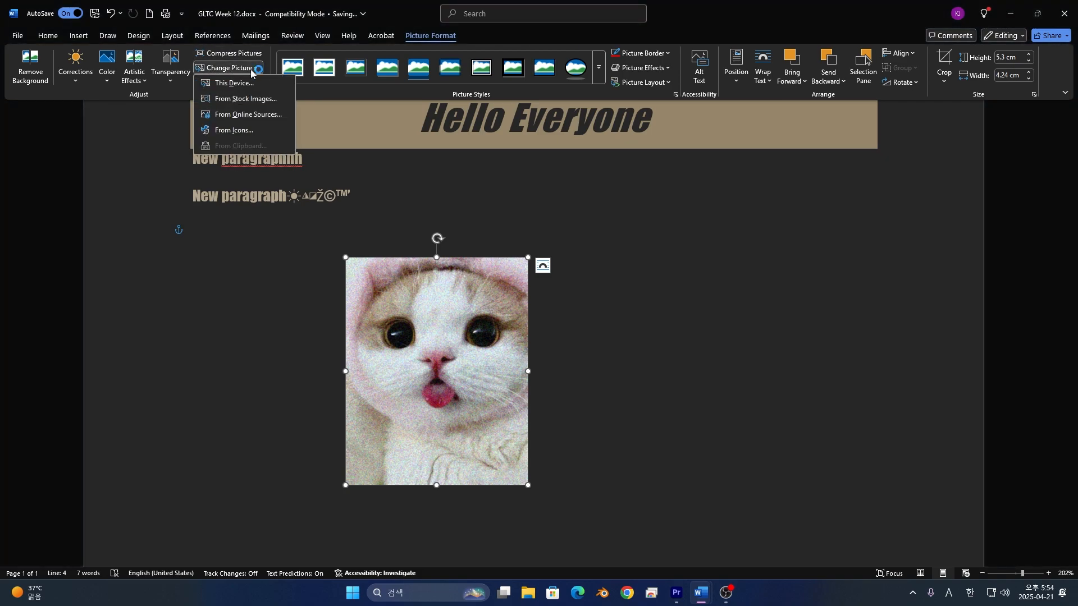
click(262, 103)
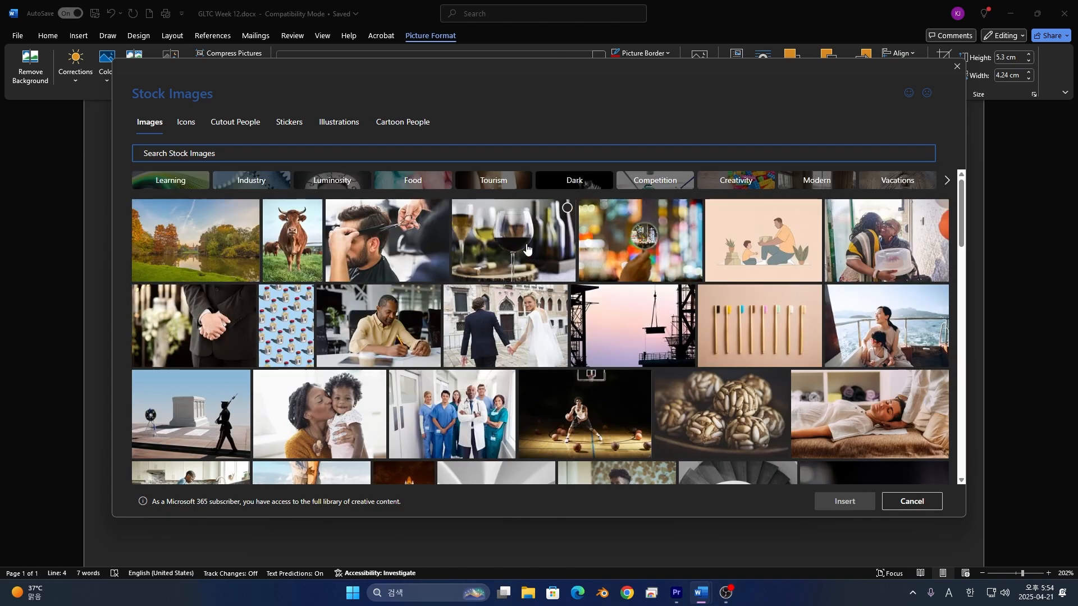
click(393, 241)
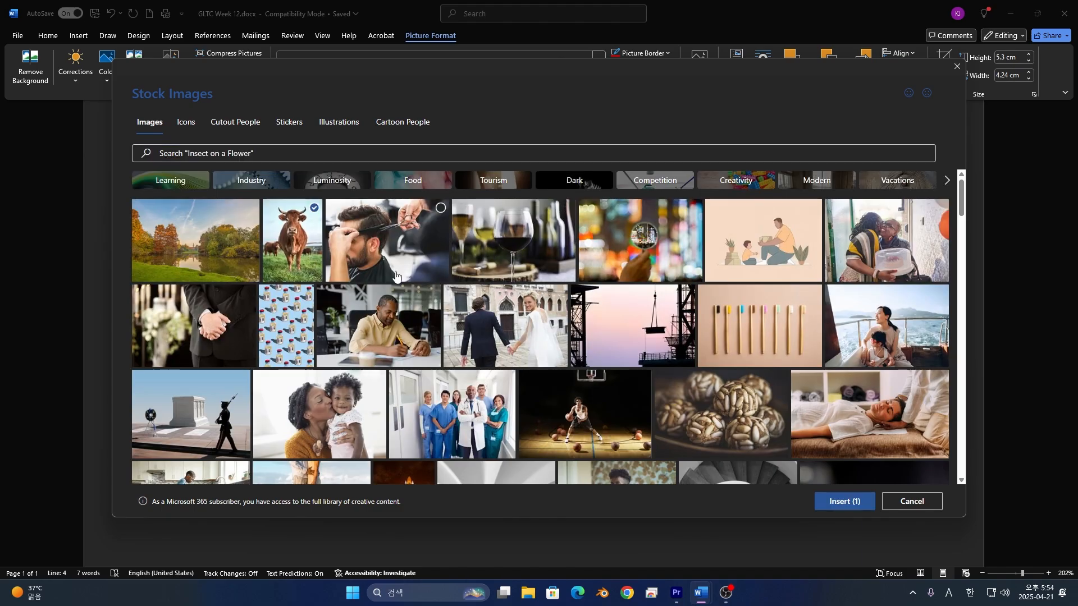
click(848, 502)
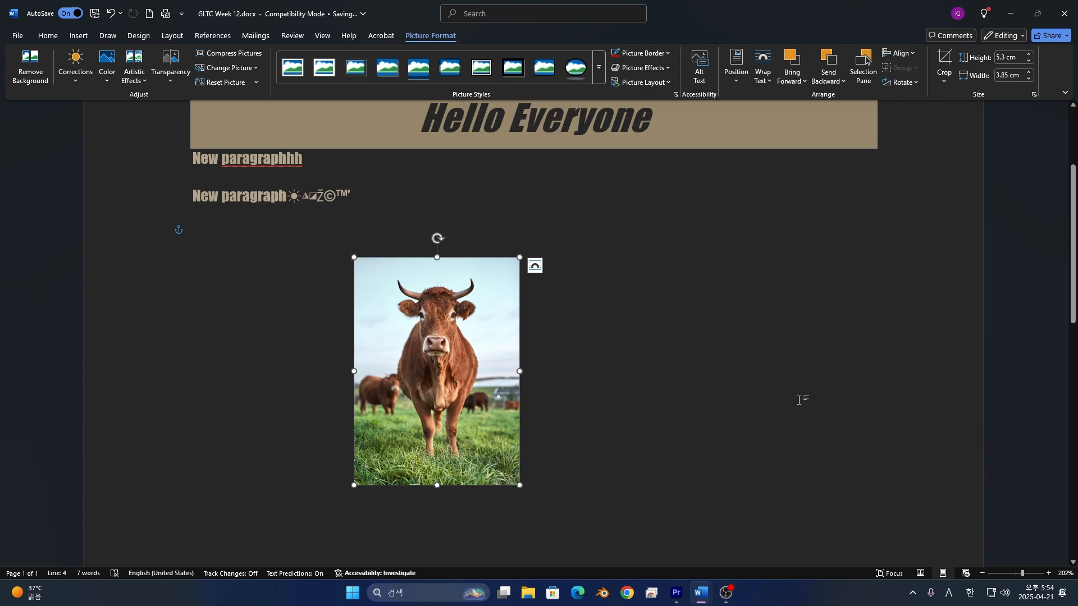
key(ctrl+z)
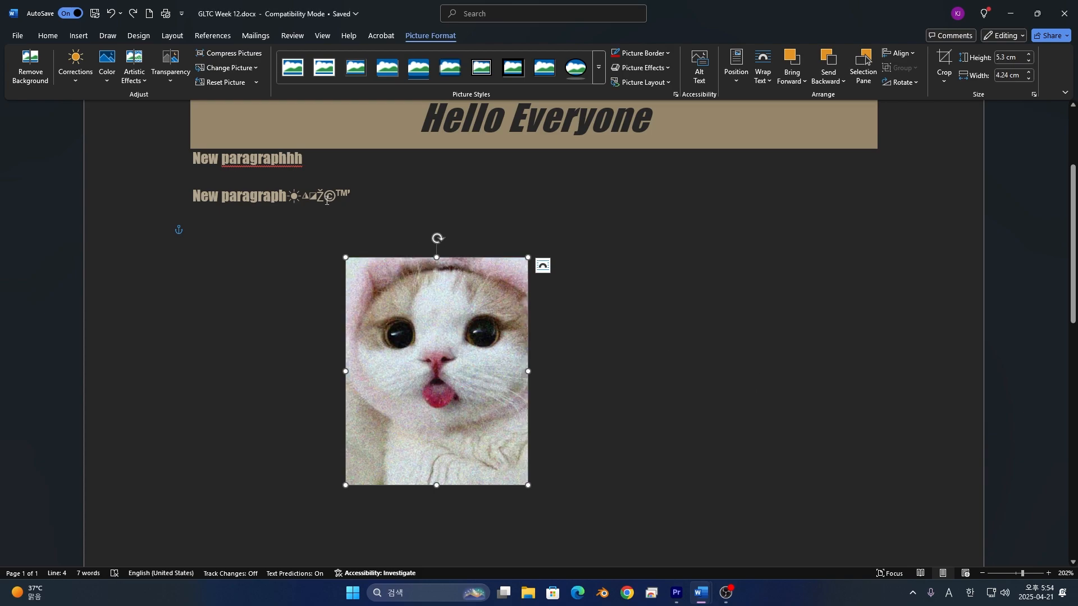
Reset the cat picture's formatting and check its available corrections, color and artistic effect presets.
click(225, 85)
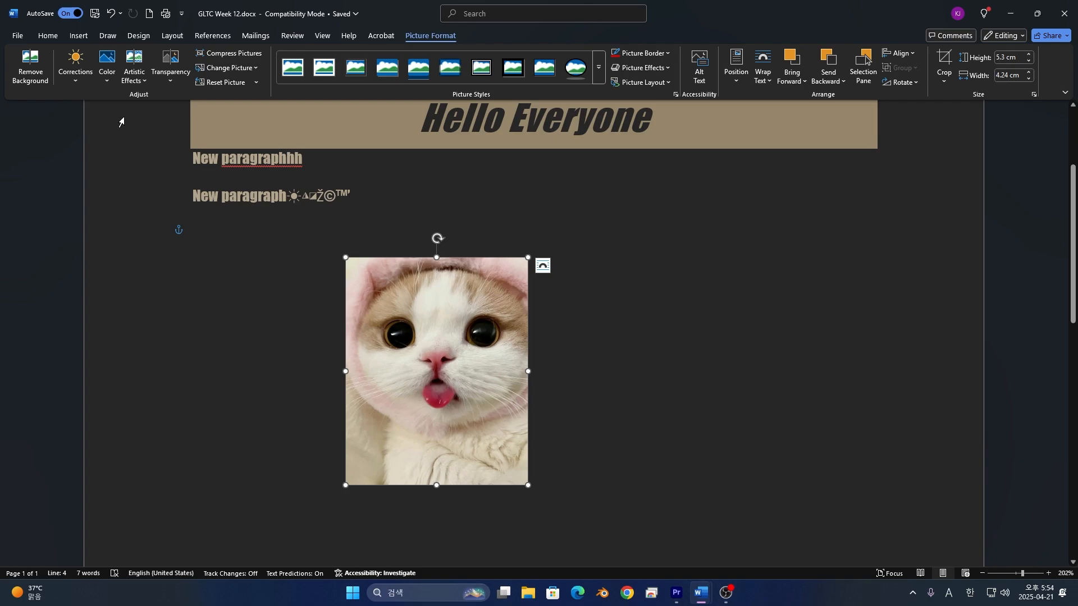
click(87, 76)
click(95, 73)
click(107, 69)
click(170, 70)
click(89, 72)
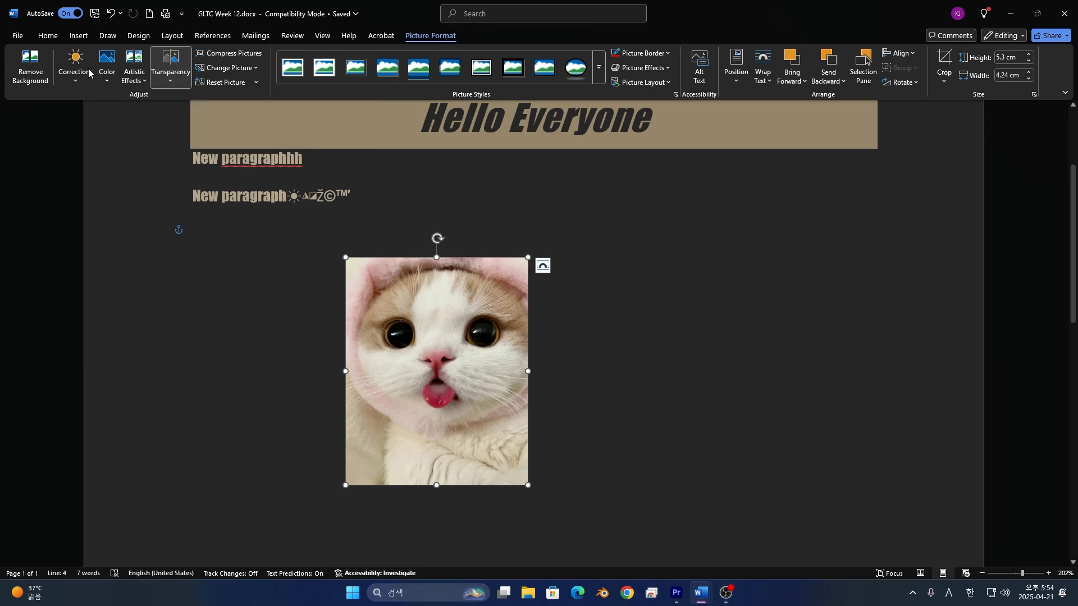
click(88, 72)
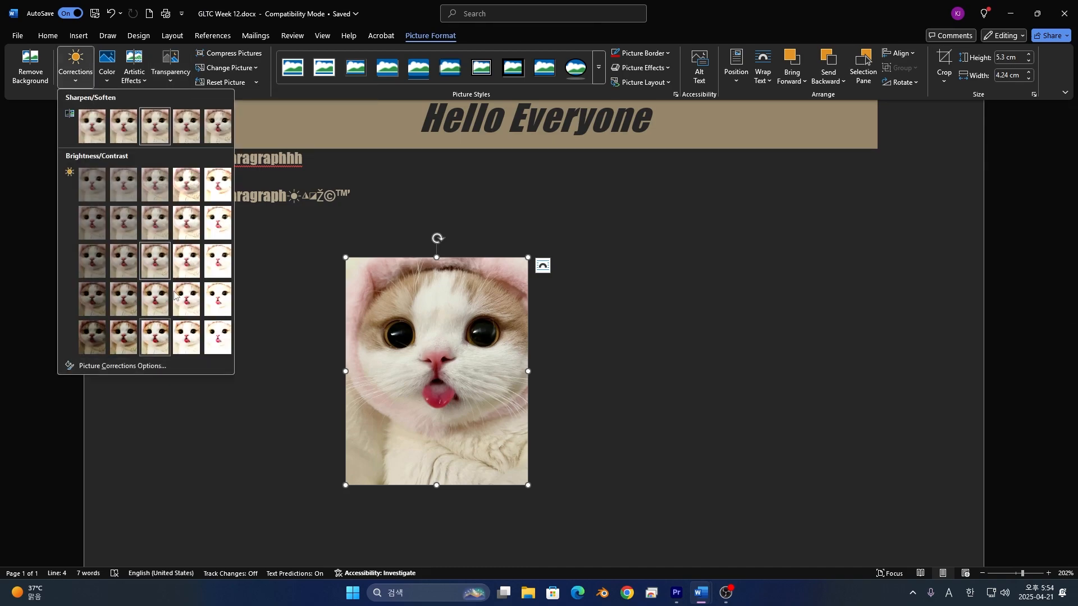
click(110, 71)
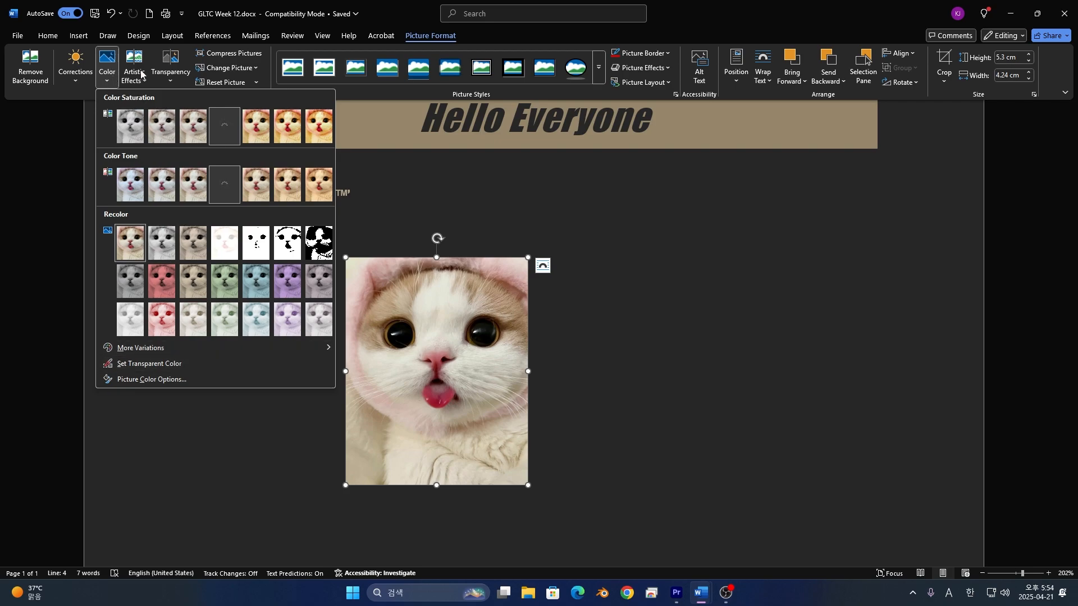
click(135, 71)
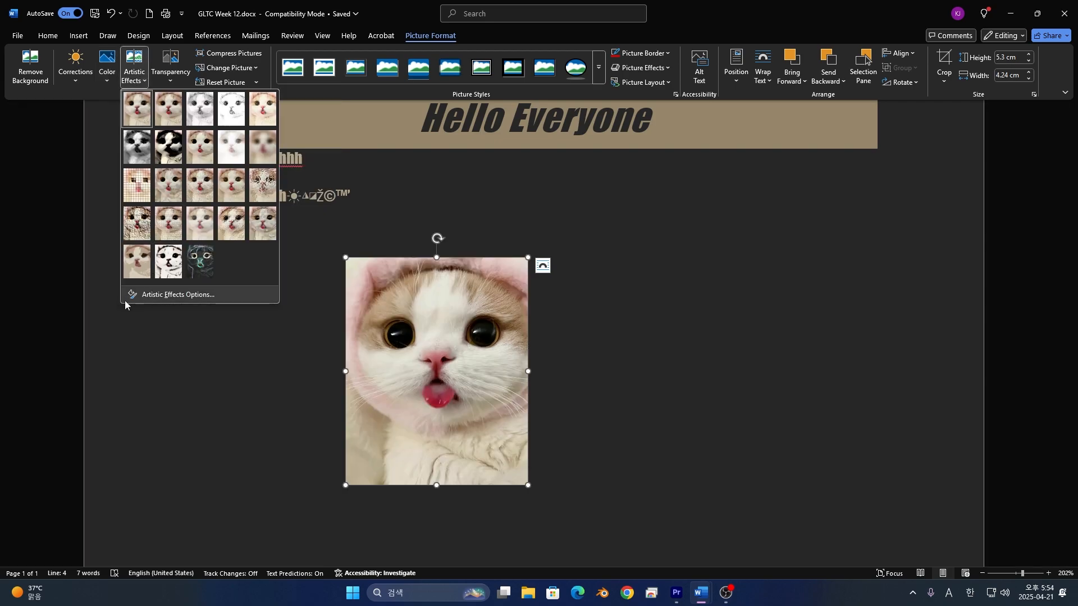
Open the detailed picture formatting settings and give the cat picture a light red solid fill with 46% transparency.
click(154, 295)
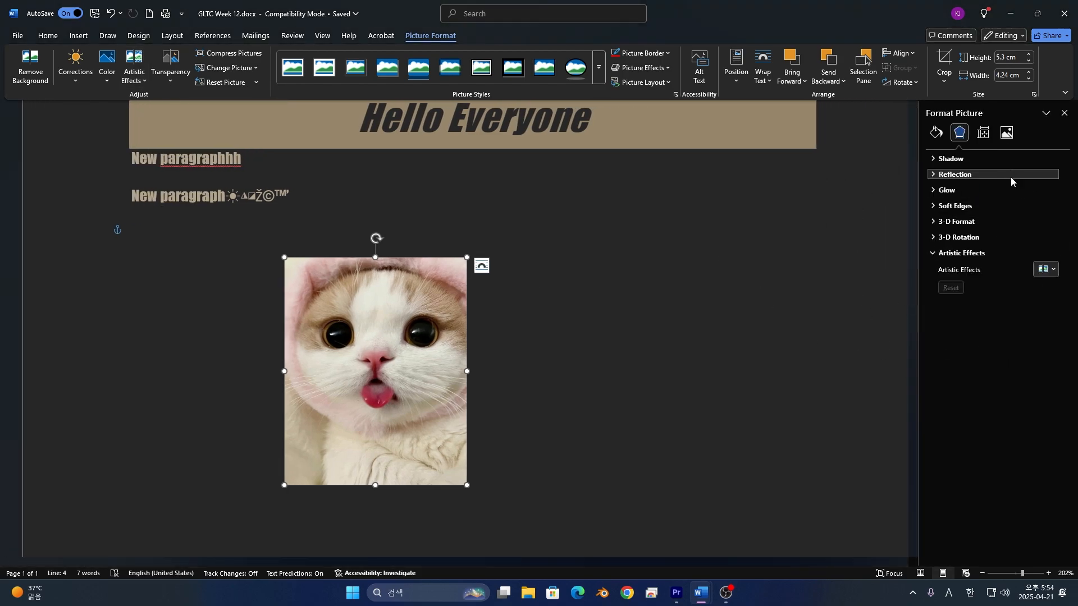
click(1006, 132)
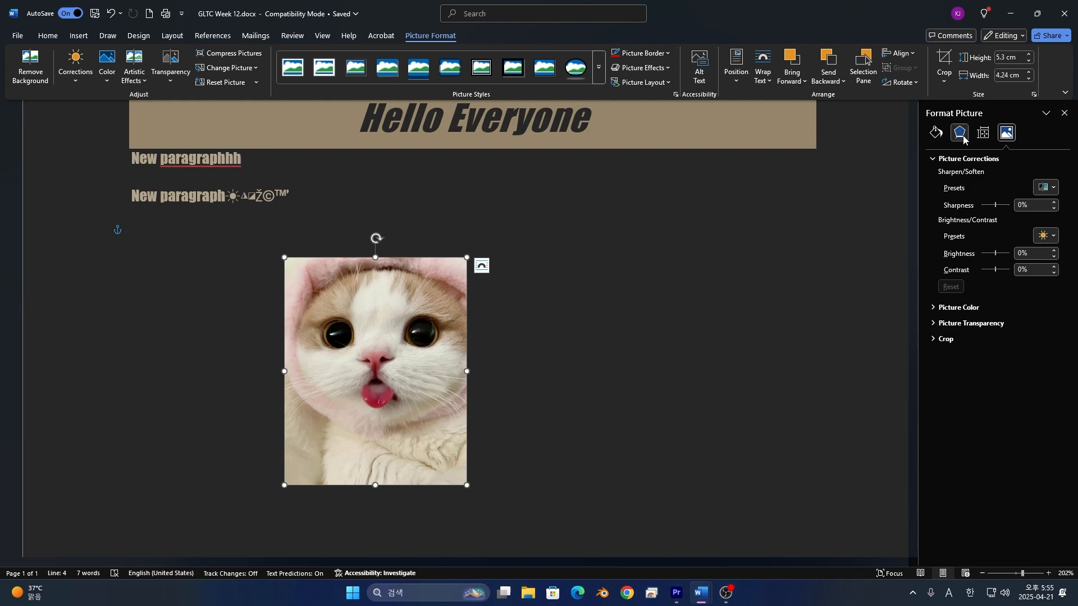
click(936, 133)
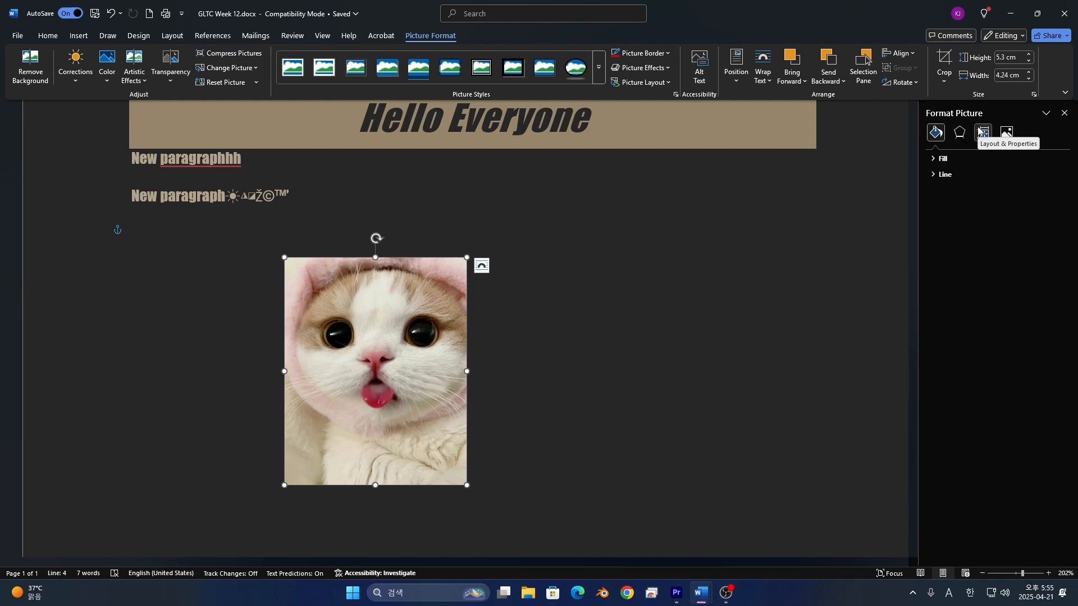
click(933, 160)
click(943, 188)
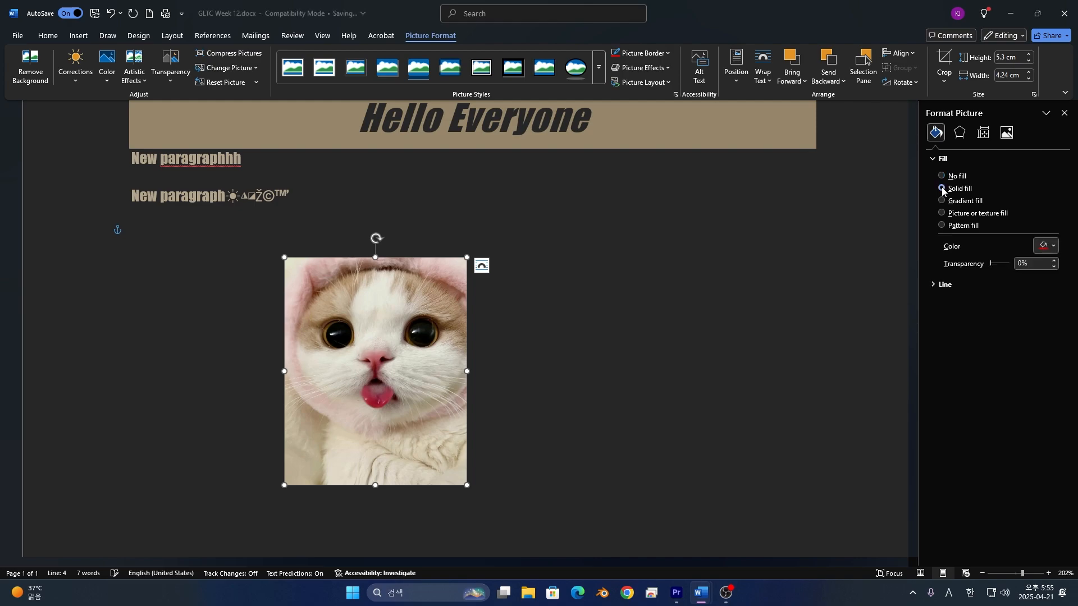
drag(992, 264, 995, 265)
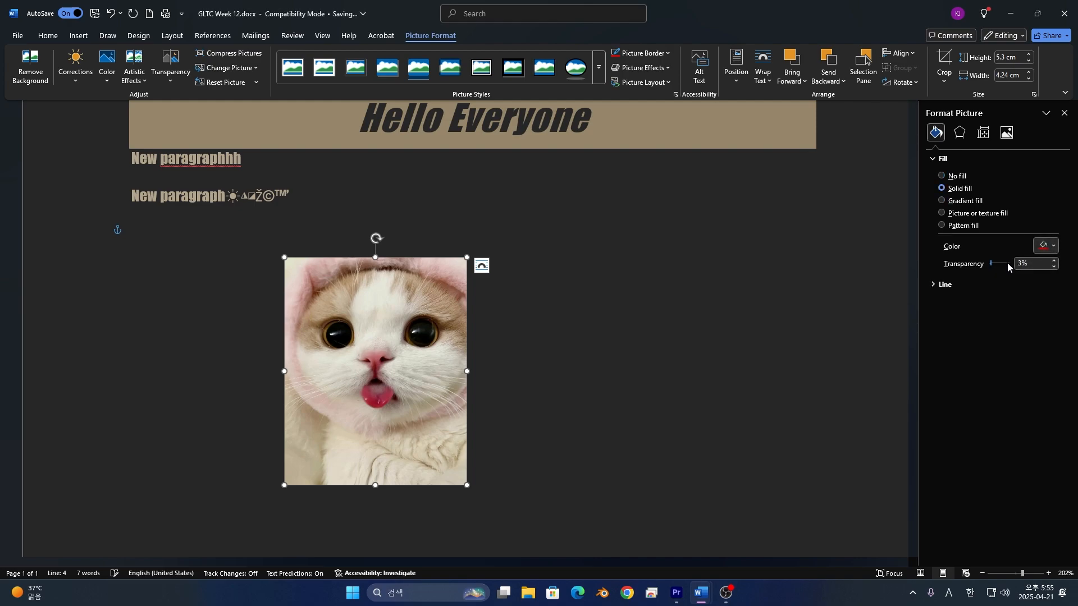
mouse_move(1008, 266)
mouse_down()
mouse_move(996, 263)
mouse_move(1008, 266)
mouse_up()
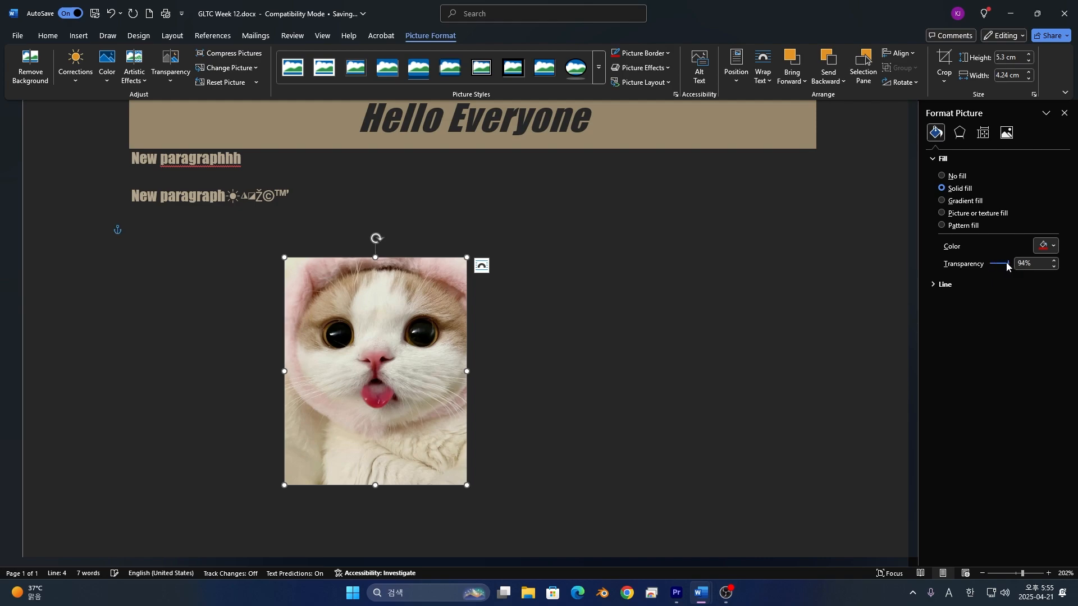
click(1048, 246)
click(991, 338)
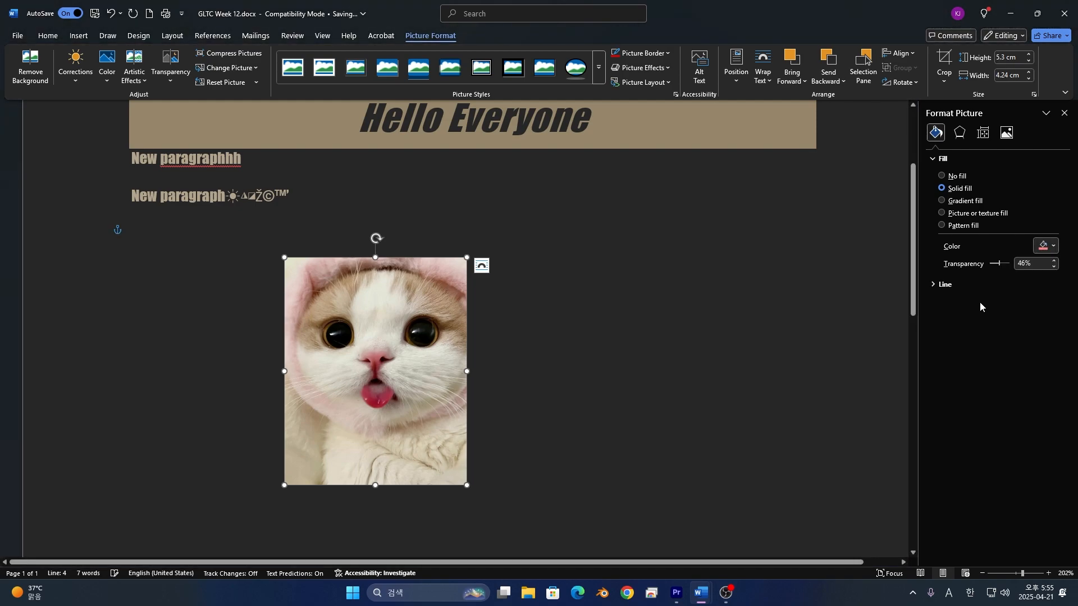
Give the cat picture a light red solid outline with 1% transparency and set its fill transparency to 0%.
click(945, 285)
click(952, 328)
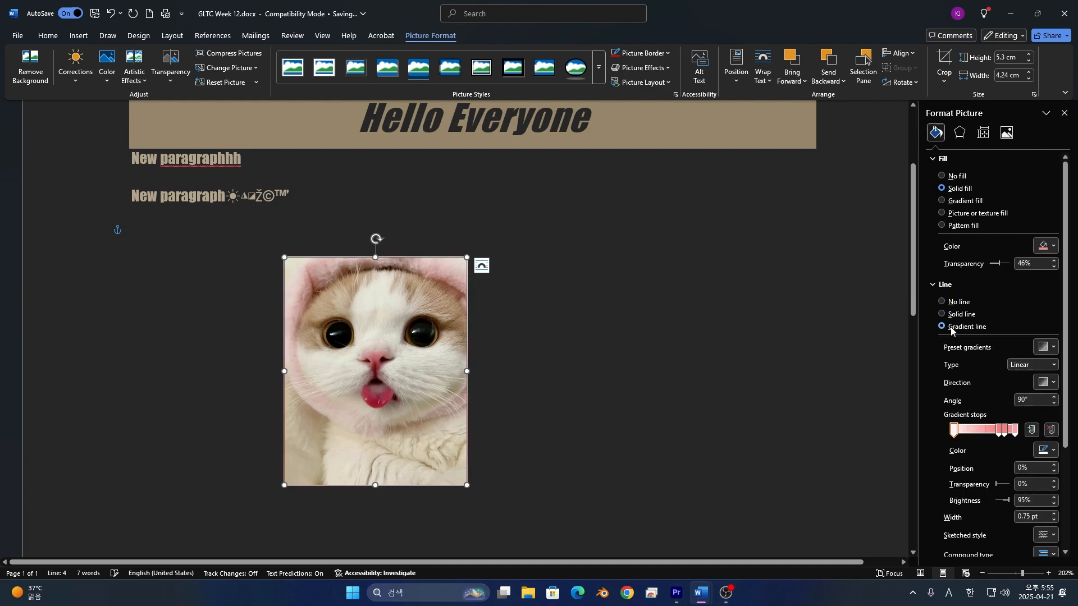
click(949, 318)
click(1045, 347)
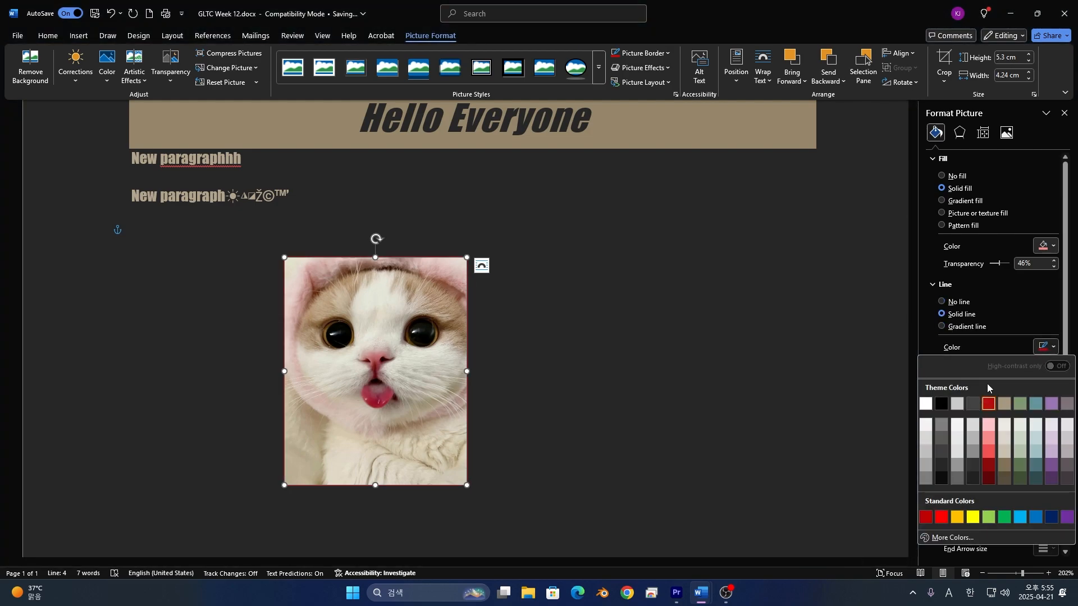
click(986, 443)
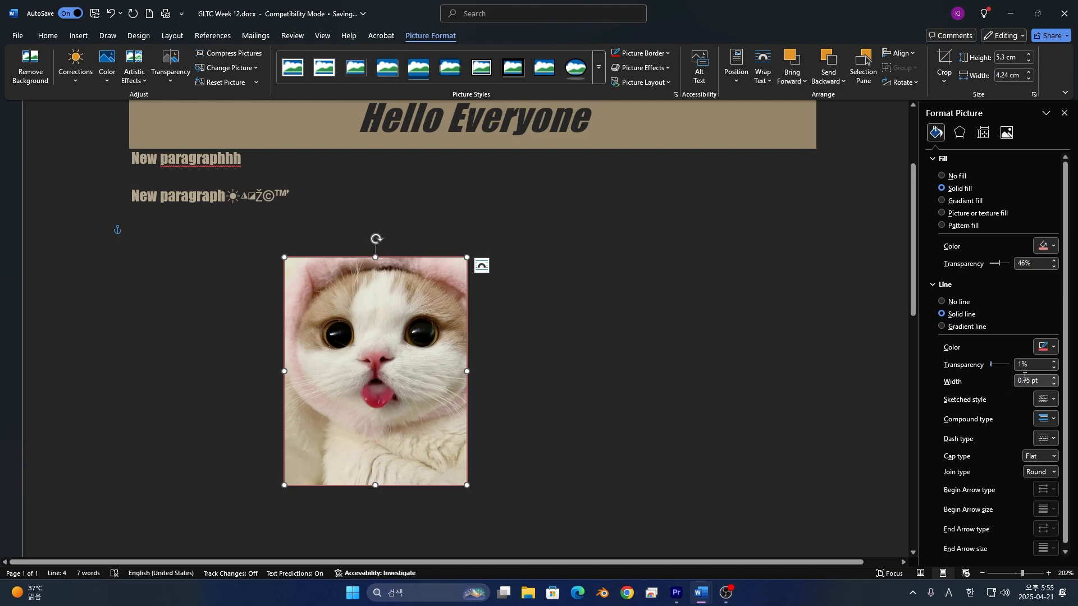
drag(1000, 263, 990, 264)
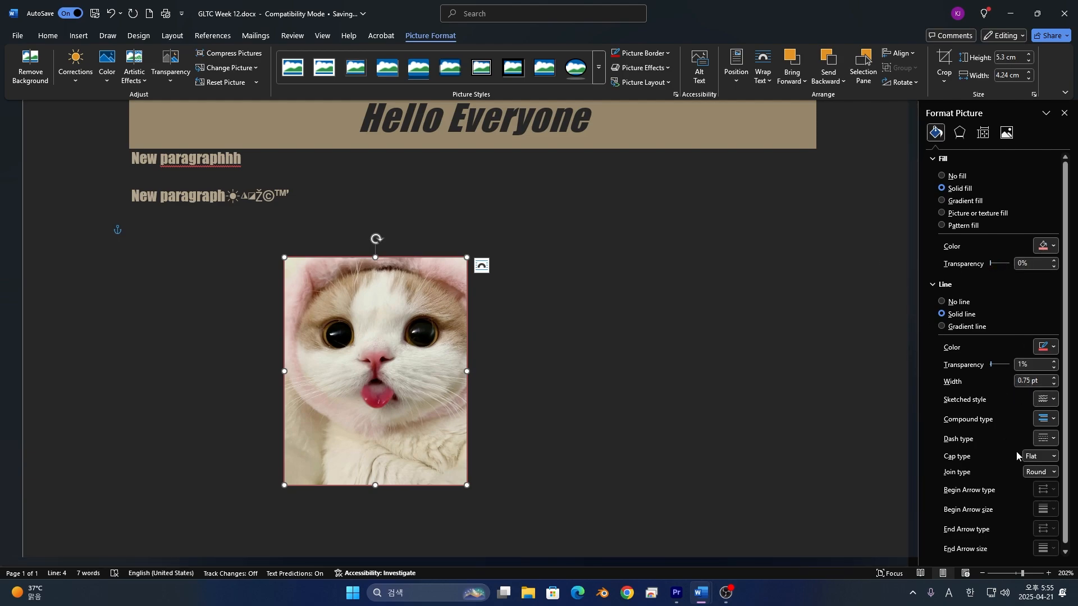
Apply the inner bottom-left shadow preset to the cat picture and colour the shadow with the theme red.
click(953, 130)
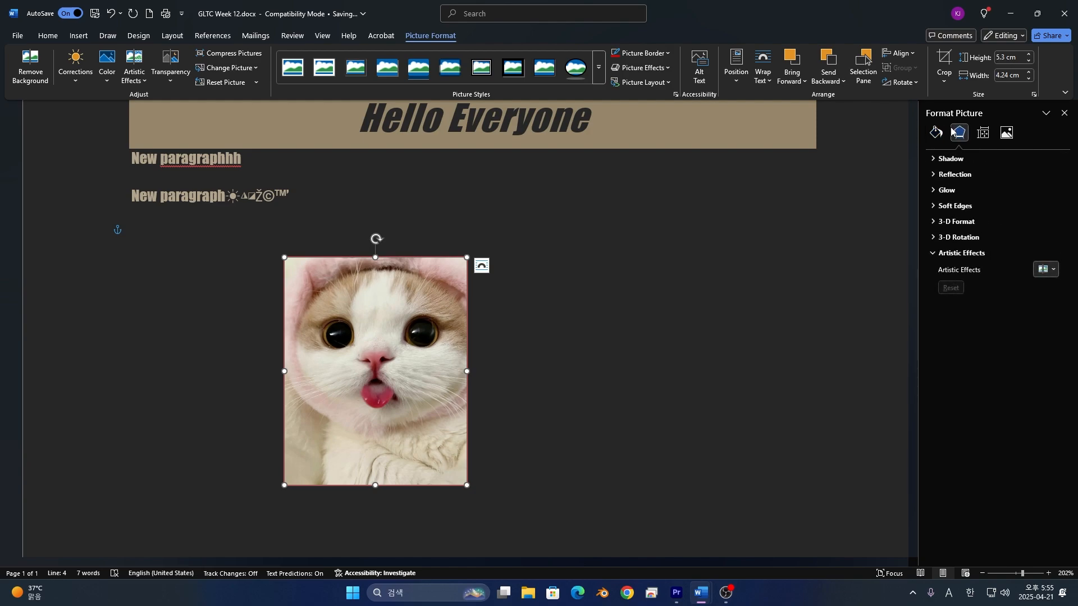
click(954, 161)
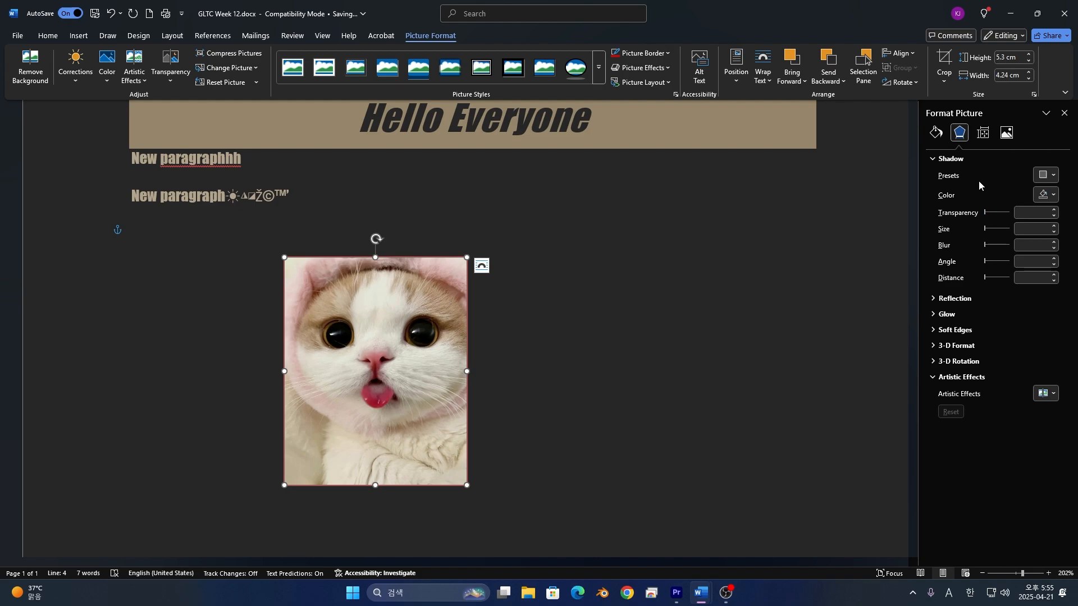
click(1045, 175)
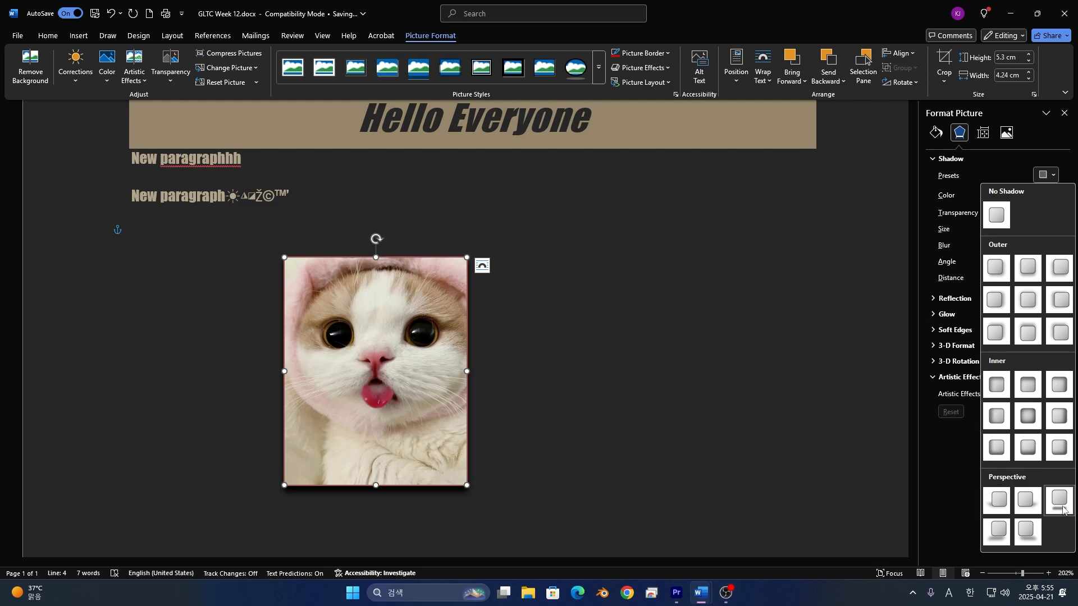
click(1004, 455)
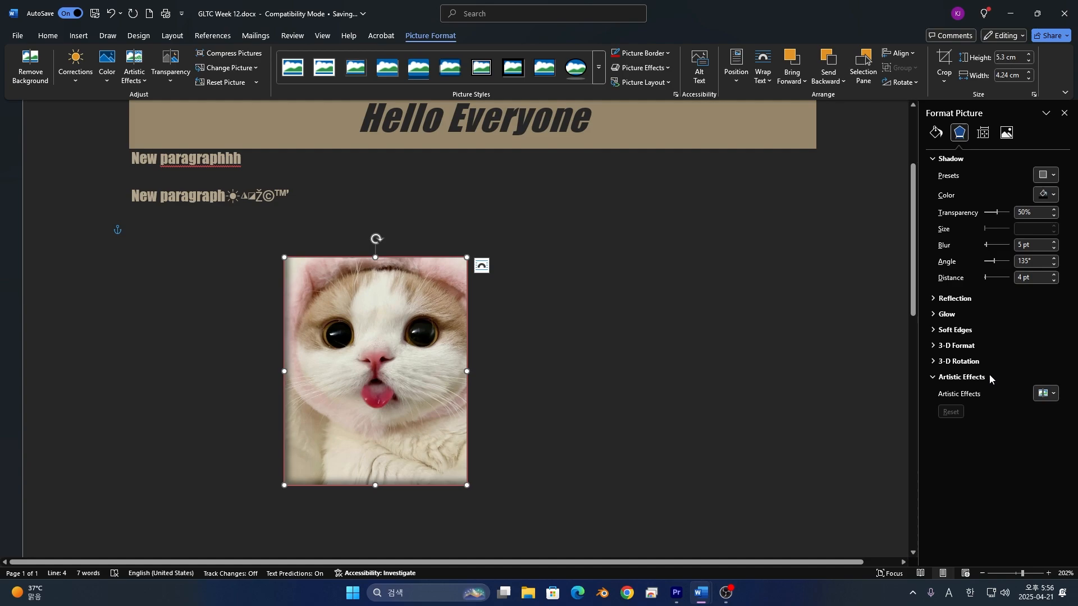
click(1054, 195)
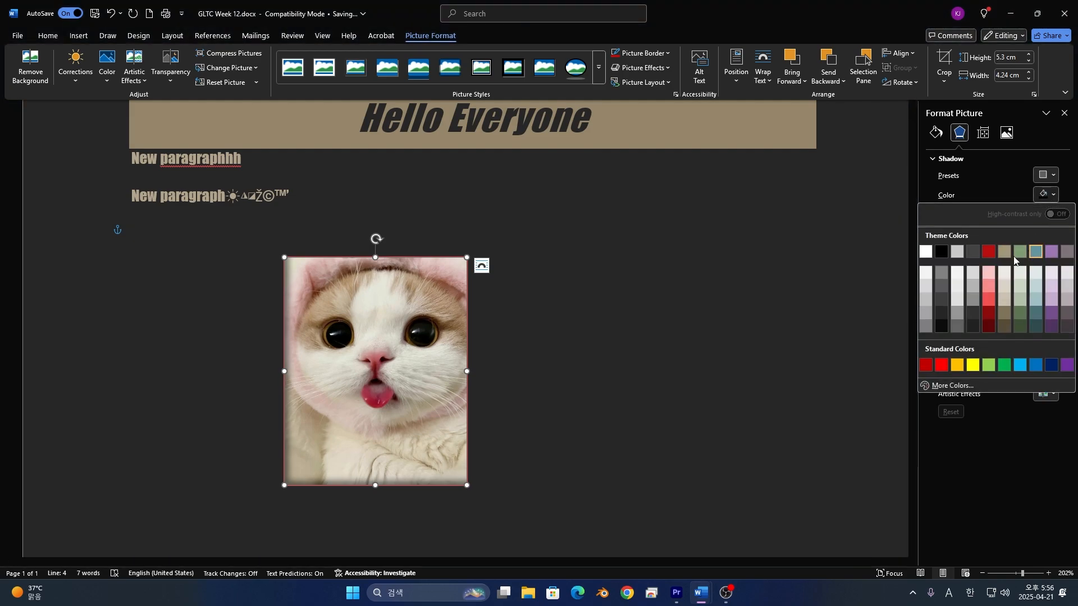
click(989, 254)
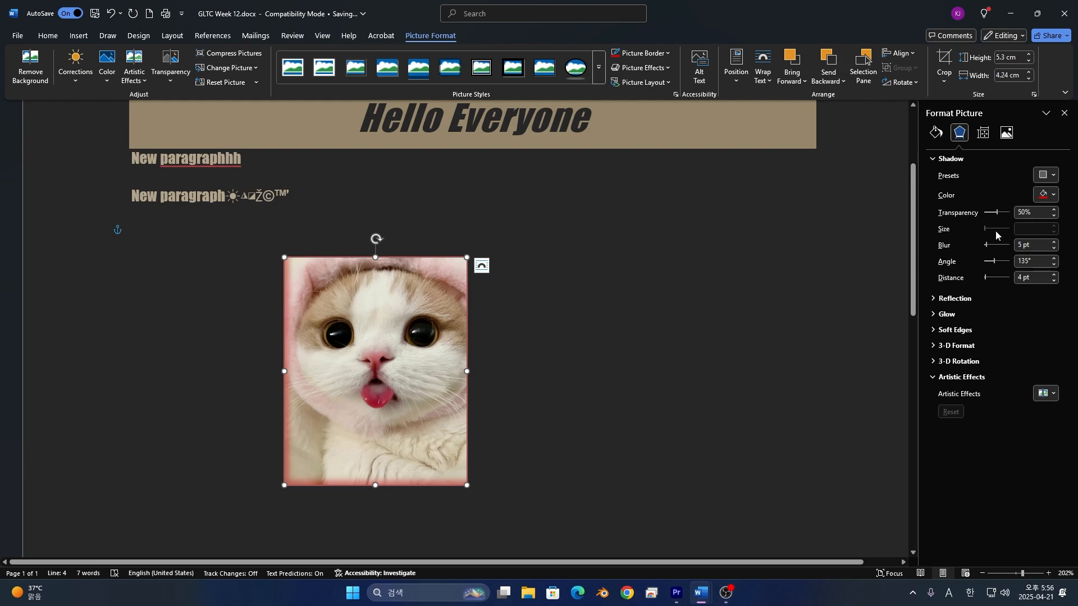
Set the picture's shadow to 28% transparency, 9 pt blur, a 233° angle and 0 pt distance.
mouse_move(998, 216)
mouse_down()
mouse_move(989, 216)
mouse_move(1008, 215)
mouse_move(966, 222)
mouse_move(988, 213)
mouse_move(992, 247)
mouse_move(993, 234)
mouse_up()
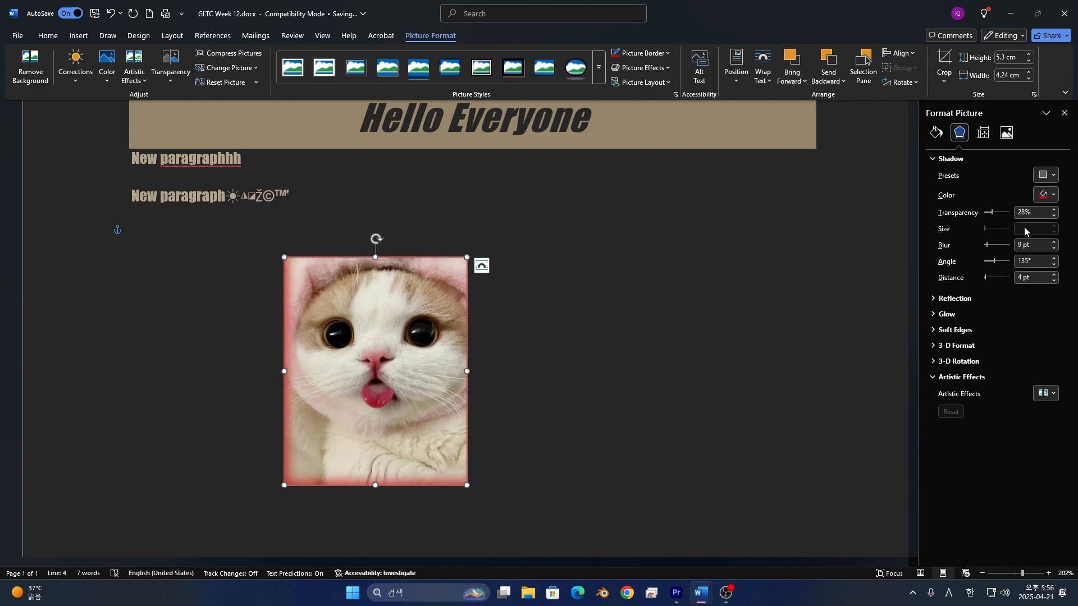
click(1001, 264)
mouse_move(997, 263)
mouse_down()
mouse_move(962, 268)
mouse_move(1034, 263)
mouse_move(1003, 268)
mouse_up()
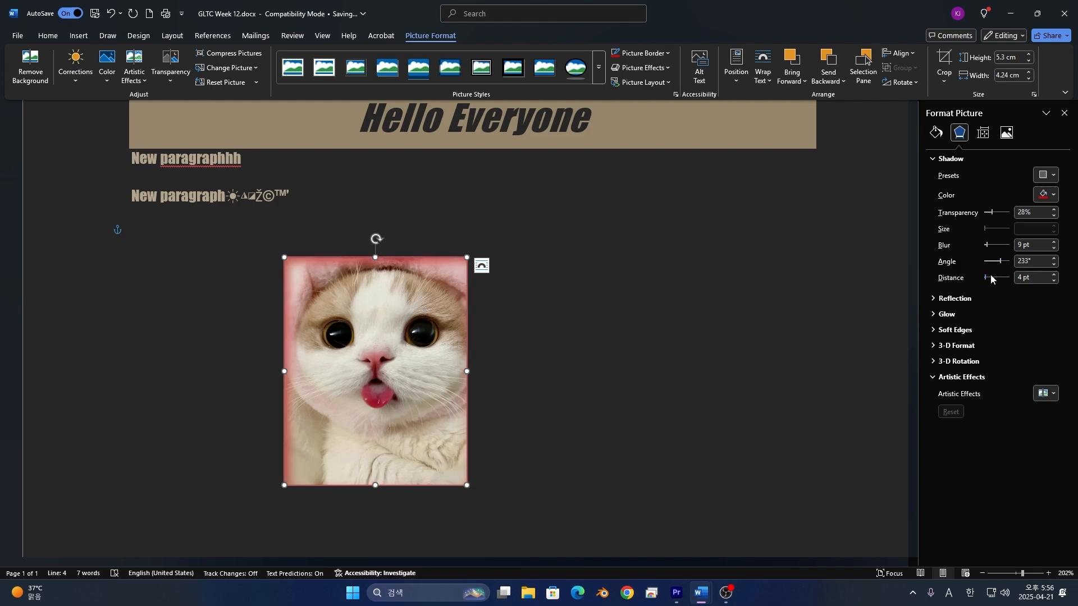
click(991, 278)
click(990, 278)
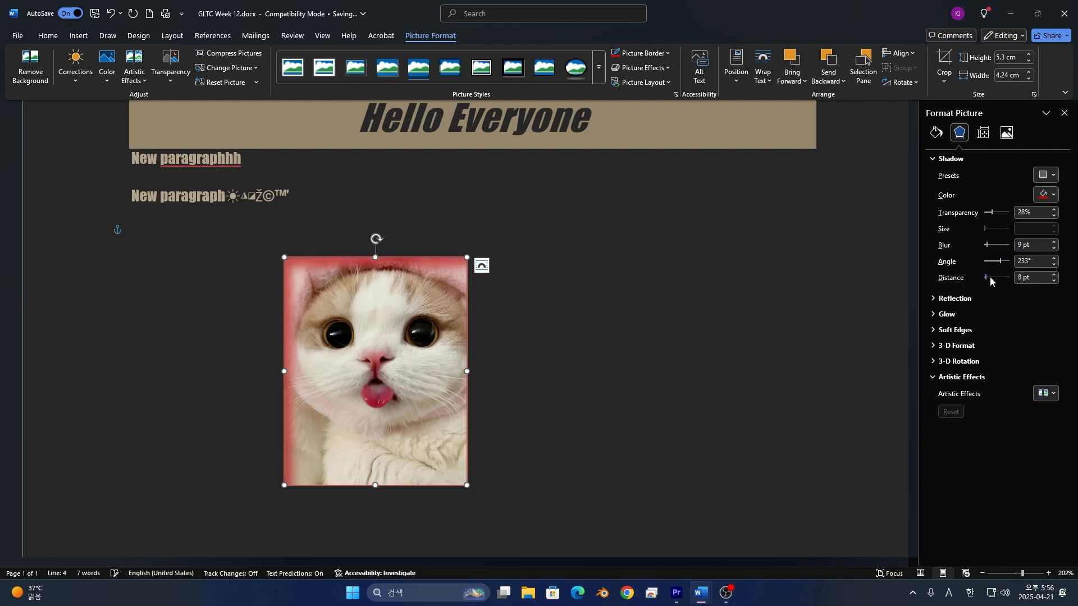
mouse_move(986, 277)
mouse_down()
mouse_move(1011, 275)
mouse_move(980, 283)
mouse_up()
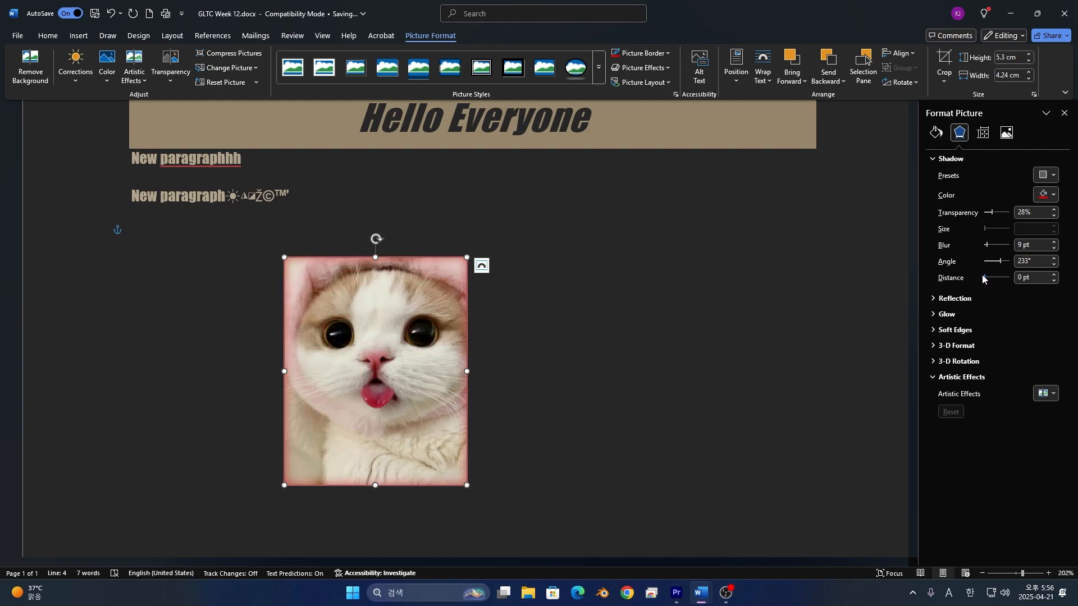
Add a reflection to the cat picture with its size set to 60%.
click(965, 302)
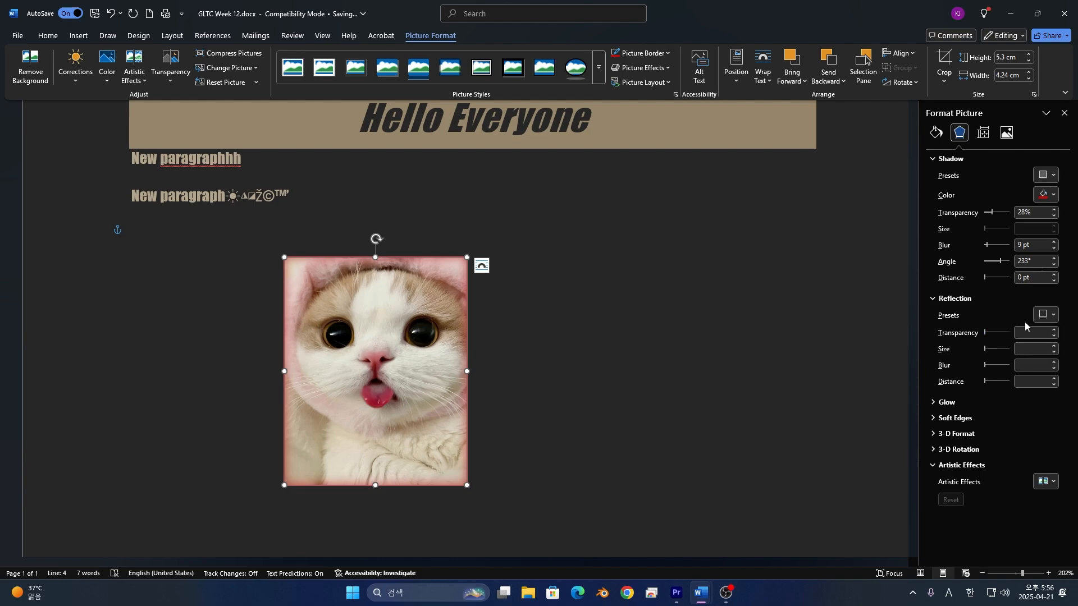
click(1044, 315)
click(1044, 315)
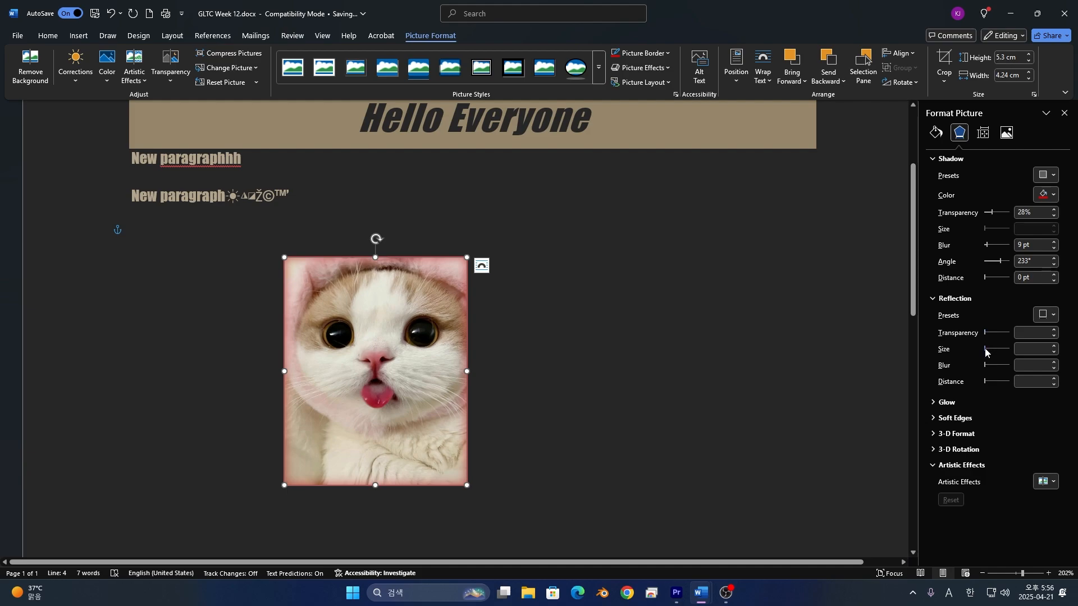
mouse_move(986, 352)
mouse_down()
mouse_move(1009, 354)
mouse_move(999, 351)
mouse_up()
scroll(814, 377, down, 4)
scroll(785, 377, up, 2)
scroll(789, 362, up, 4)
scroll(807, 365, down, 2)
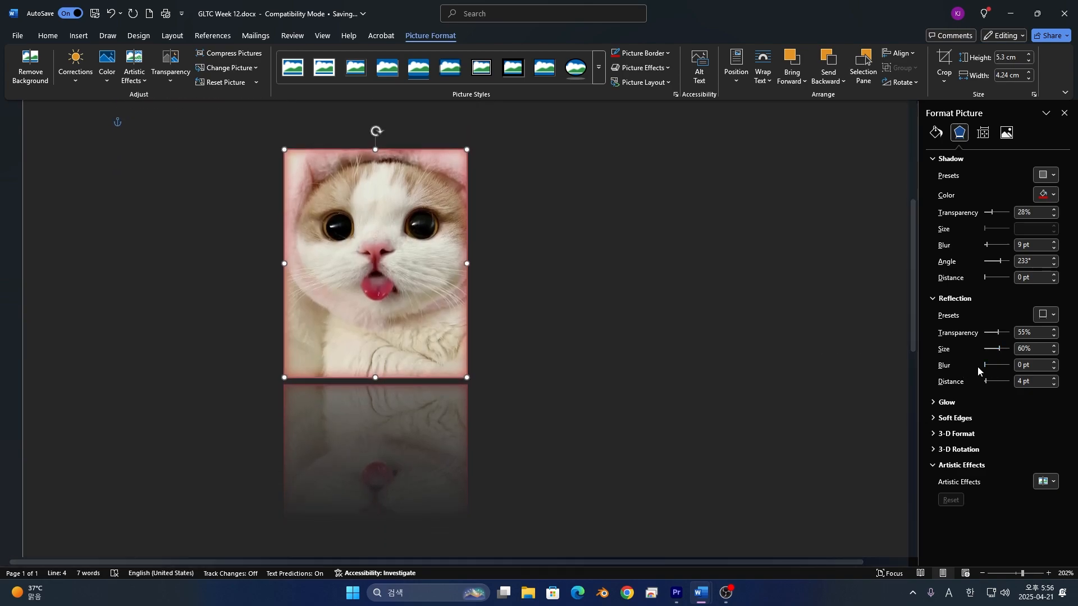
Set the reflection's blur to 10 pt, its transparency to 0% and its distance to 0 pt.
click(996, 366)
drag(985, 369, 987, 374)
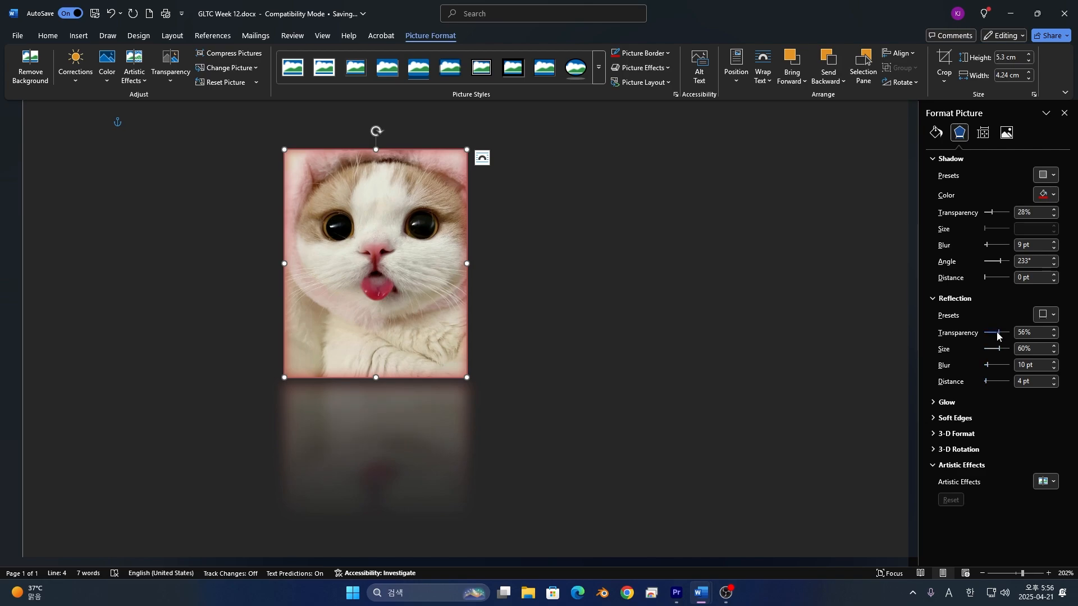
drag(997, 335, 981, 348)
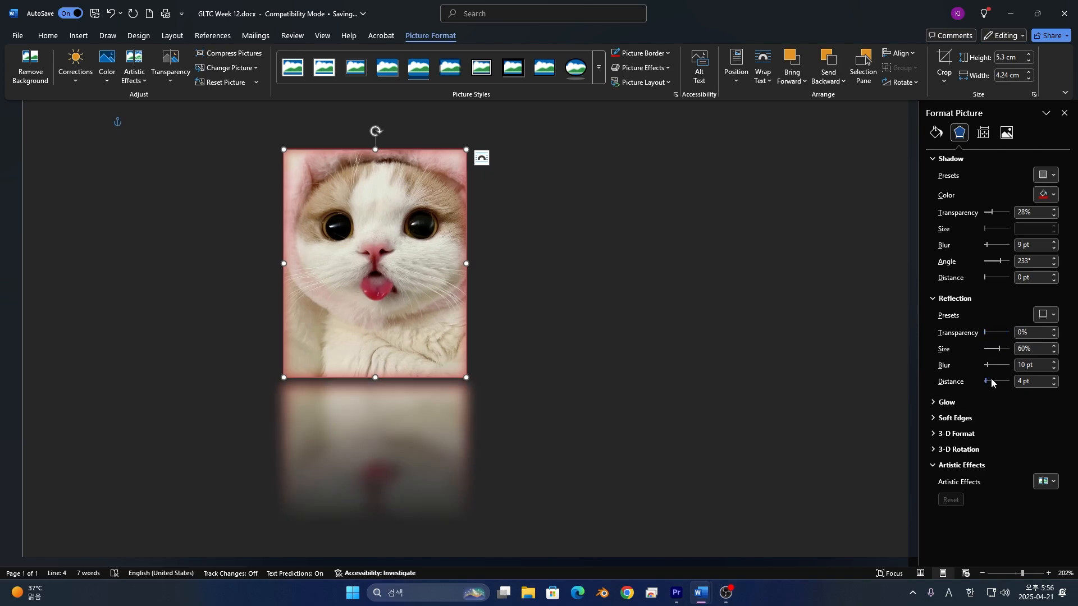
drag(987, 383, 990, 381)
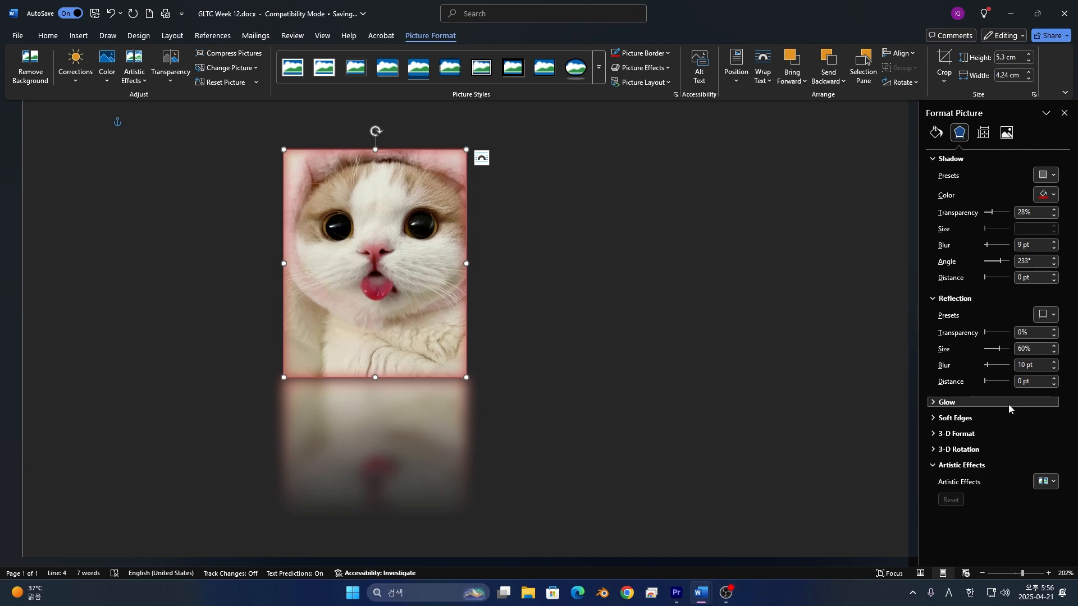
Give the cat picture a yellow glow with a size of 69 pt and 89% transparency.
click(1008, 403)
click(1046, 438)
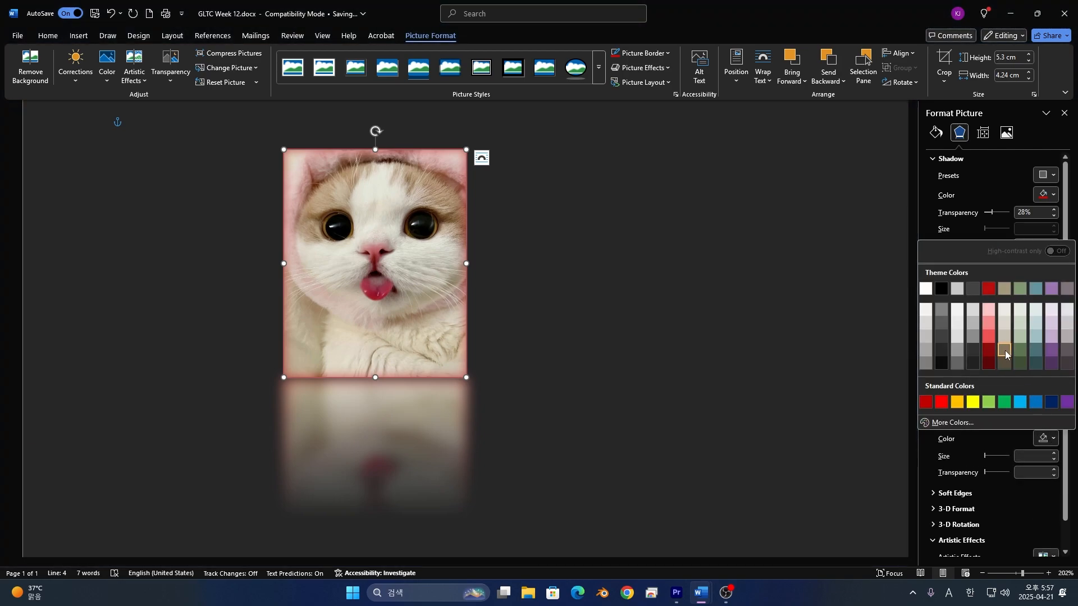
click(973, 402)
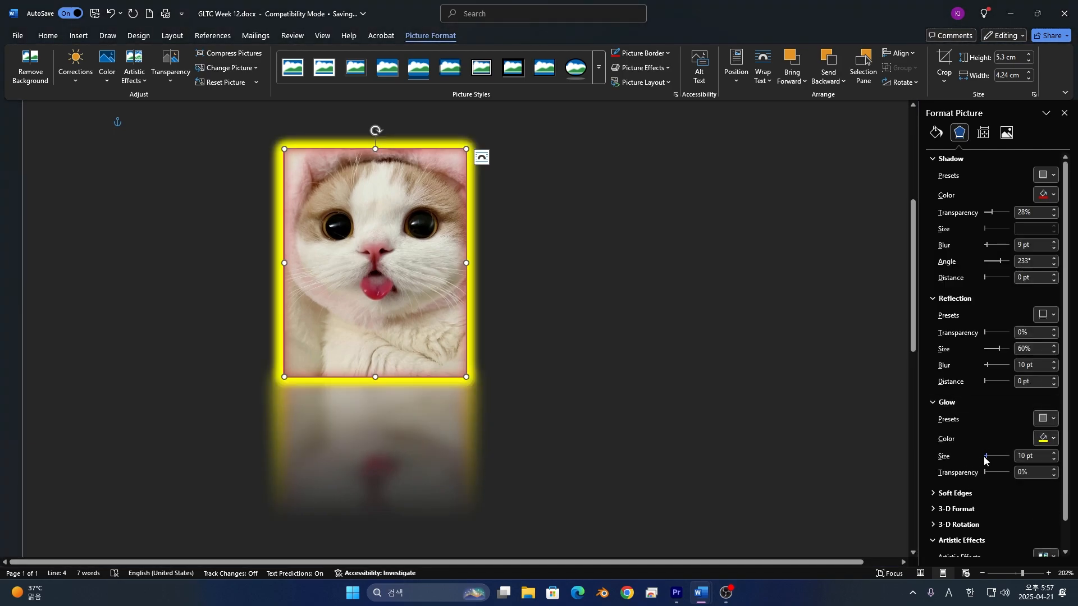
drag(986, 456, 1008, 473)
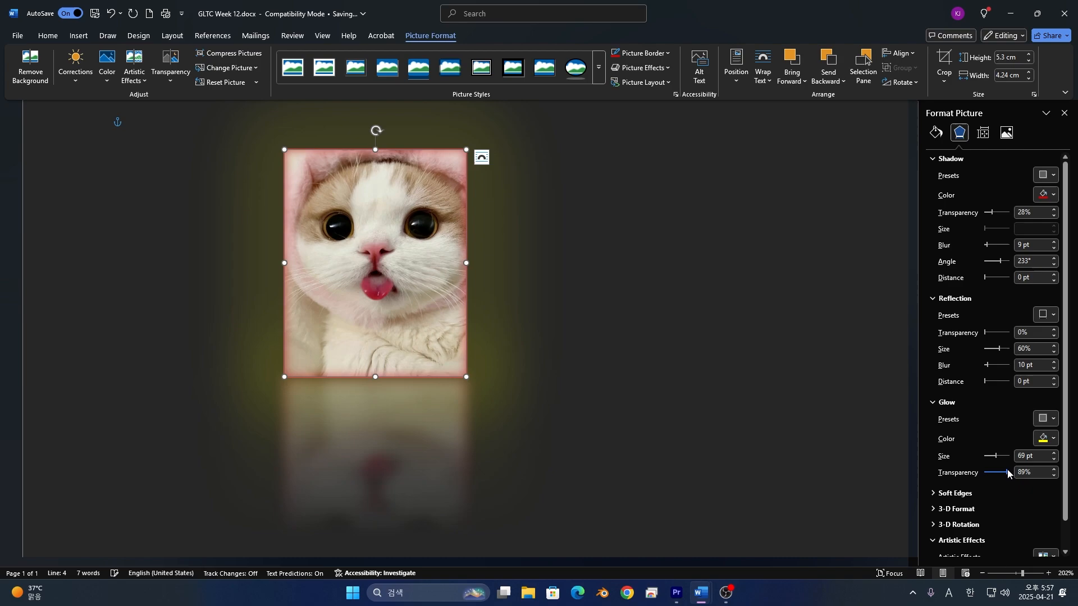
Soften the cat picture's edges with a soft edge size of 5 pt.
click(1044, 494)
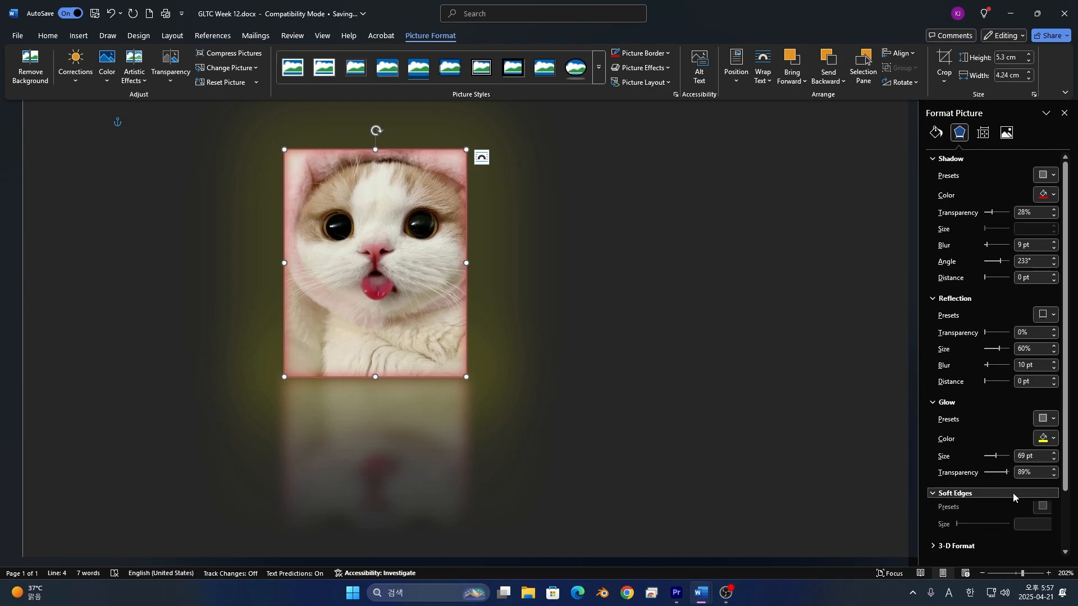
click(963, 528)
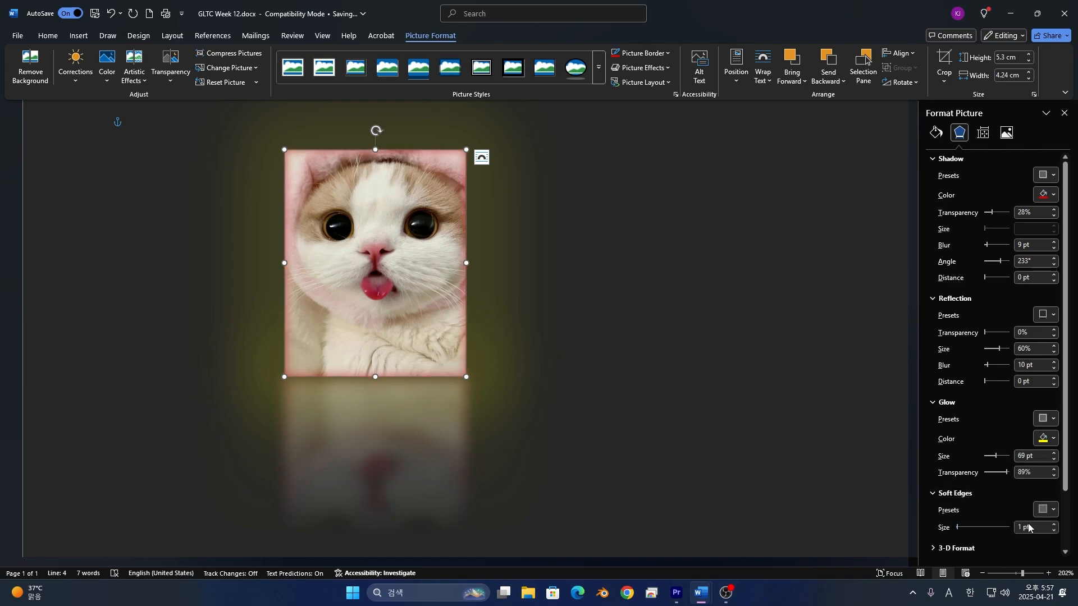
mouse_move(958, 528)
mouse_down()
mouse_move(983, 528)
mouse_move(961, 527)
mouse_up()
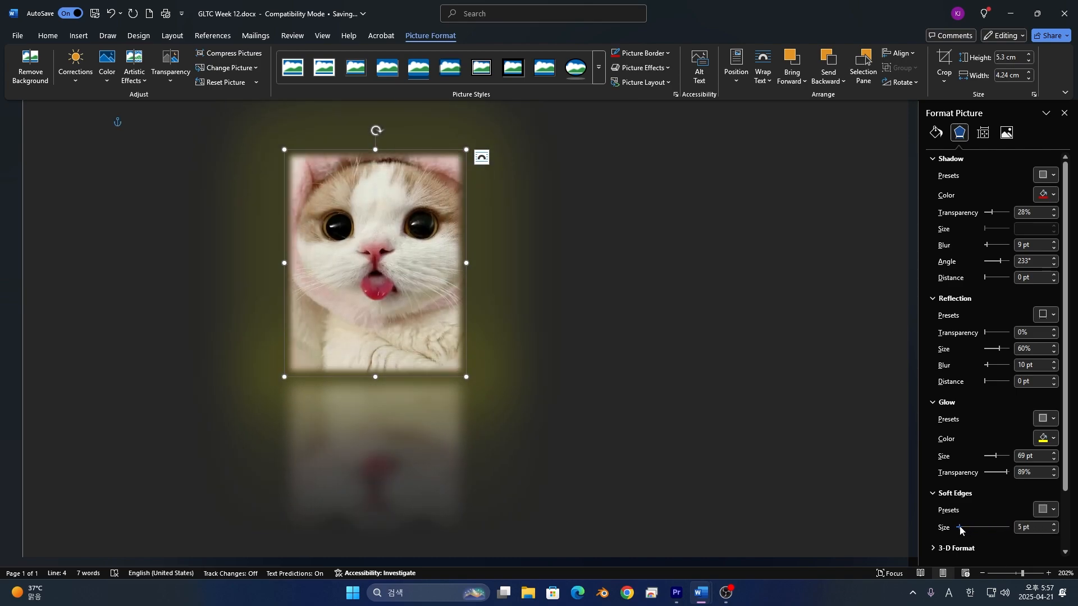
scroll(1058, 519, down, 2)
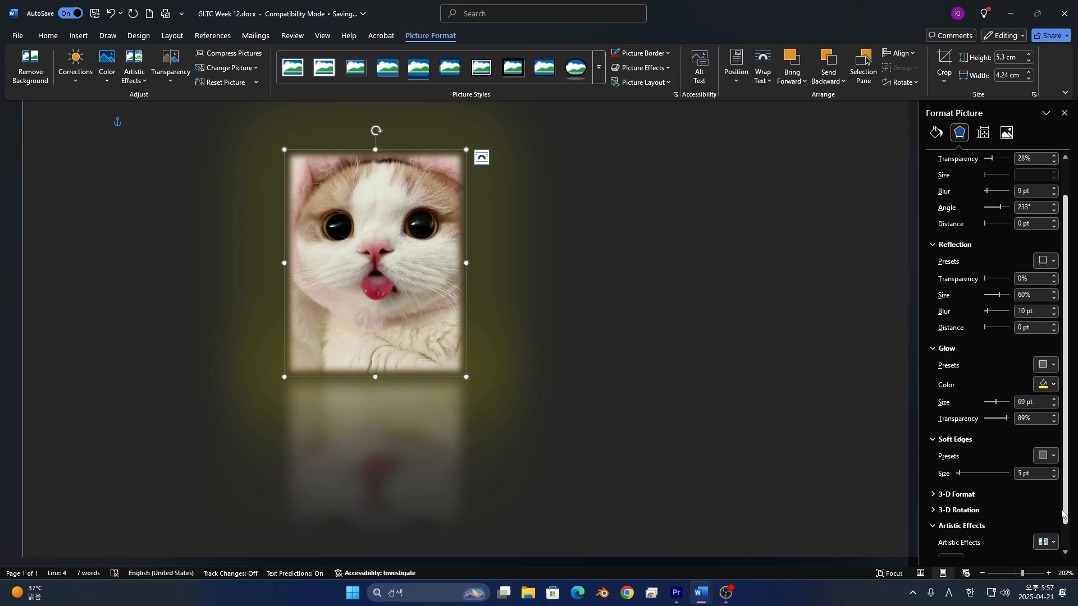
Give the cat picture a 3-D top bevel 5 pt wide and 9 pt high.
click(975, 495)
scroll(977, 500, down, 2)
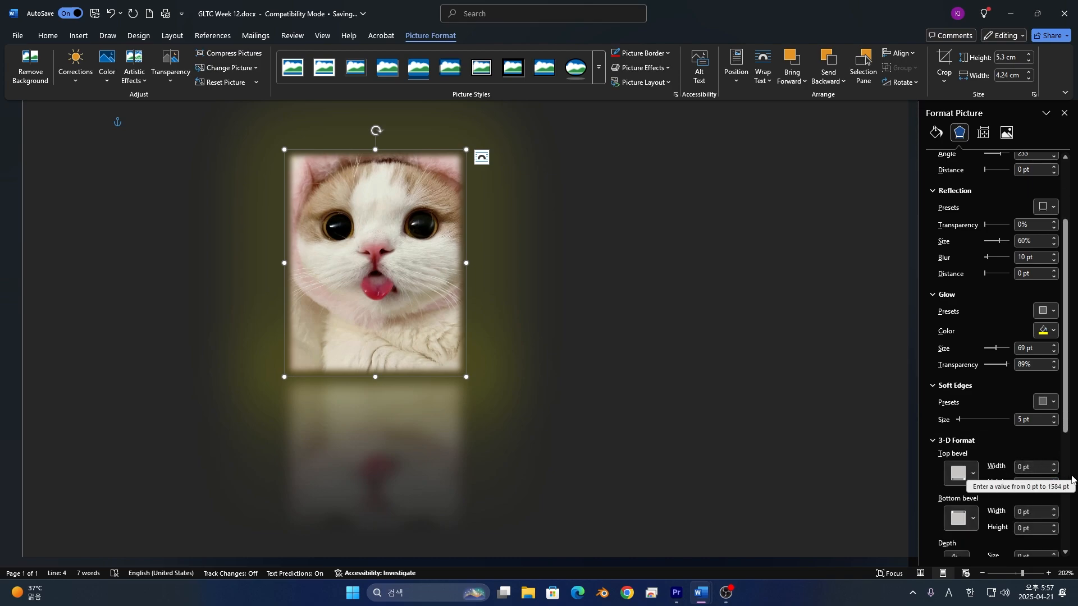
click(1051, 465)
click(1051, 464)
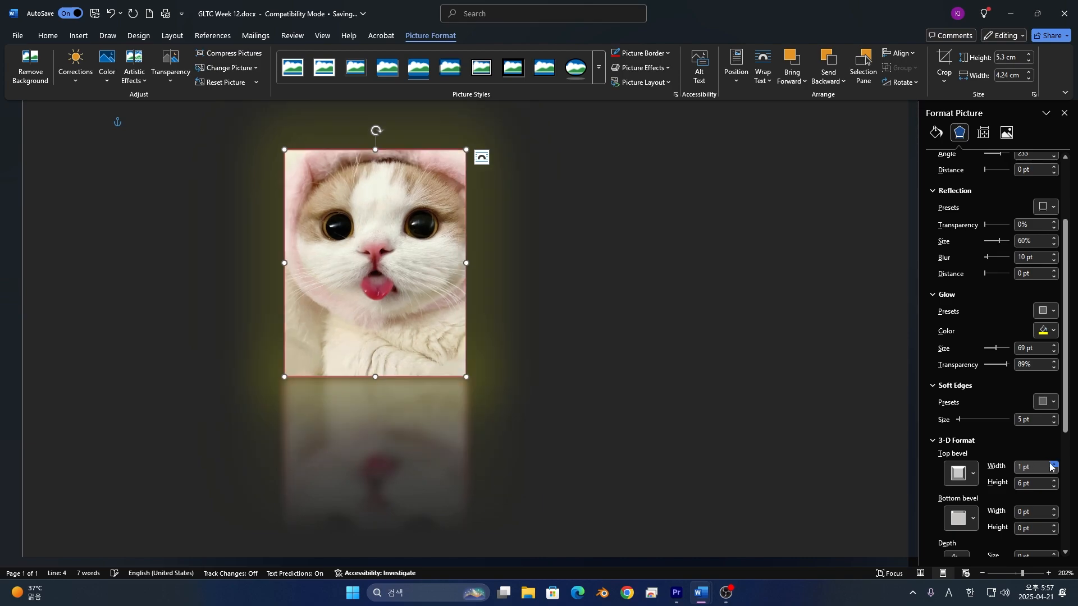
click(1051, 464)
click(1052, 465)
click(1051, 464)
click(1051, 464)
click(1051, 465)
click(1051, 464)
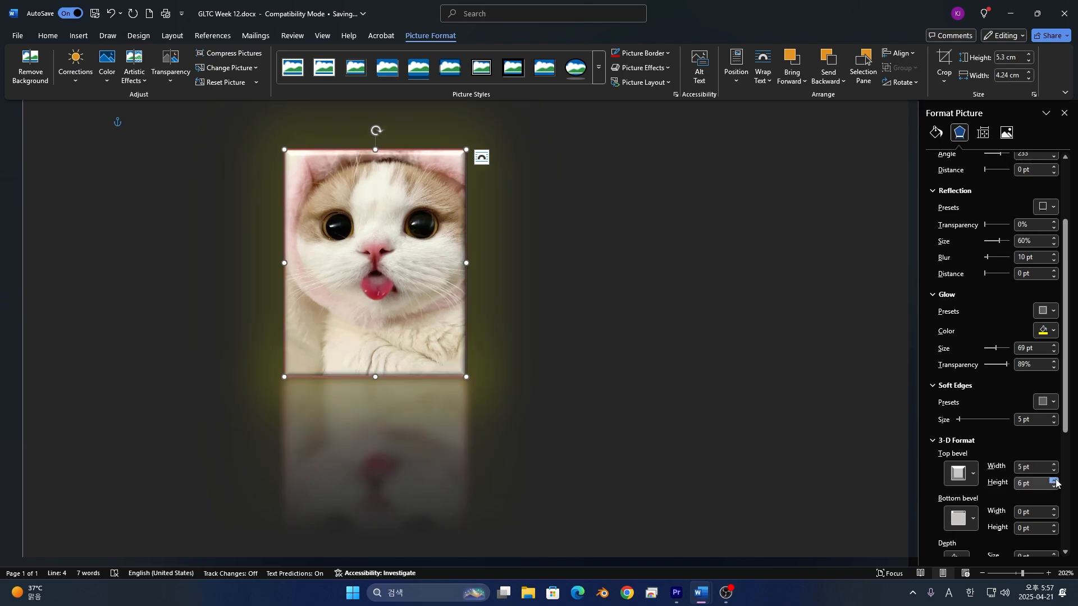
click(1054, 479)
click(1053, 479)
click(1054, 479)
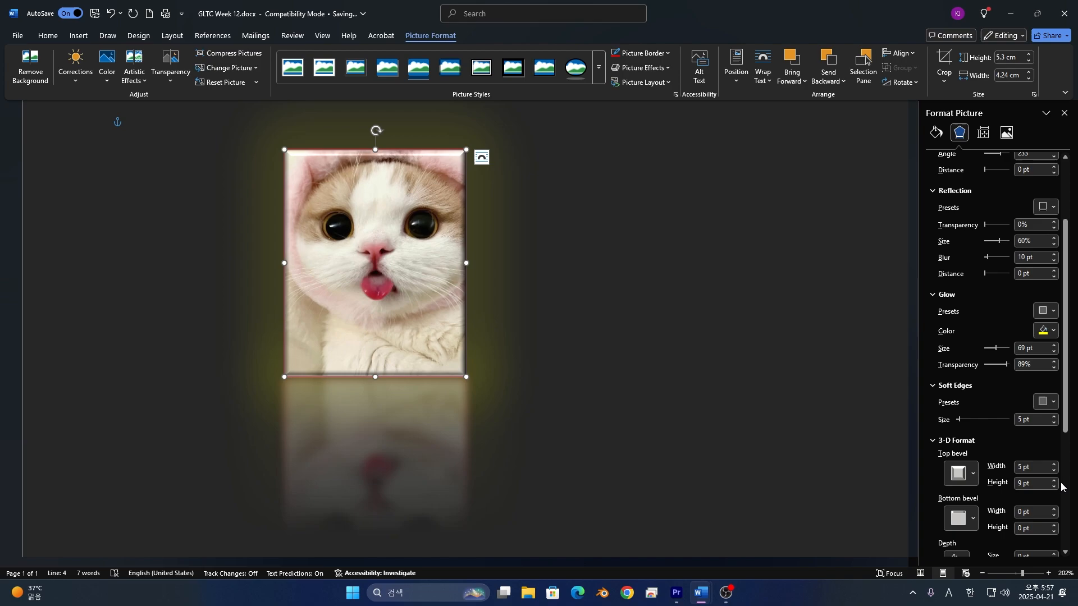
Add a bottom bevel 4 pt wide and 7 pt high to the cat picture.
click(1054, 509)
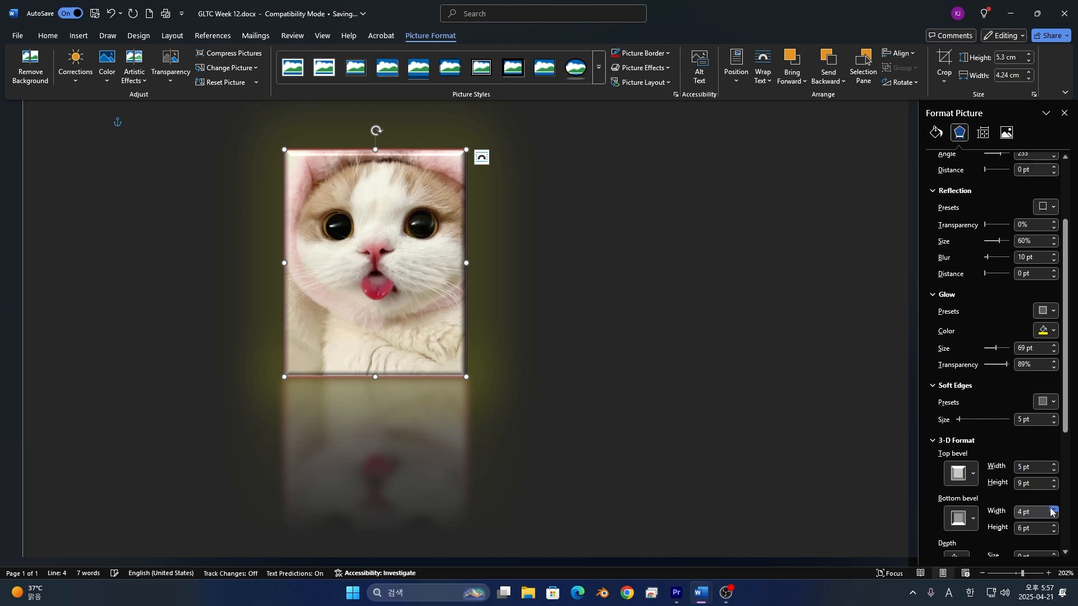
click(1054, 525)
scroll(1066, 430, down, 3)
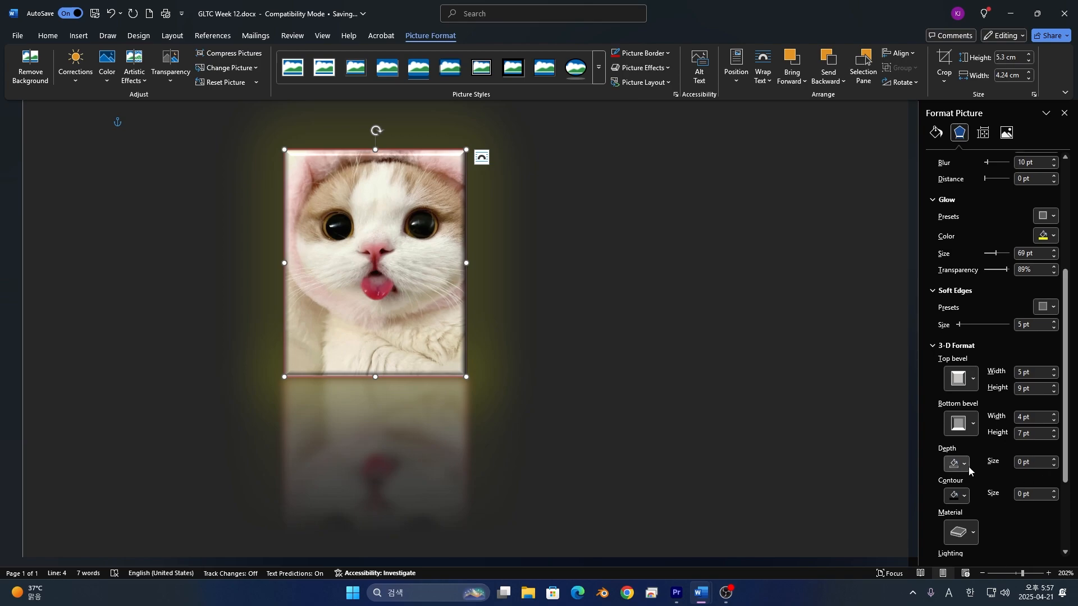
Set the picture's 3-D depth to black with a 23 pt size and its contour size to 4.5 pt.
click(967, 466)
click(942, 301)
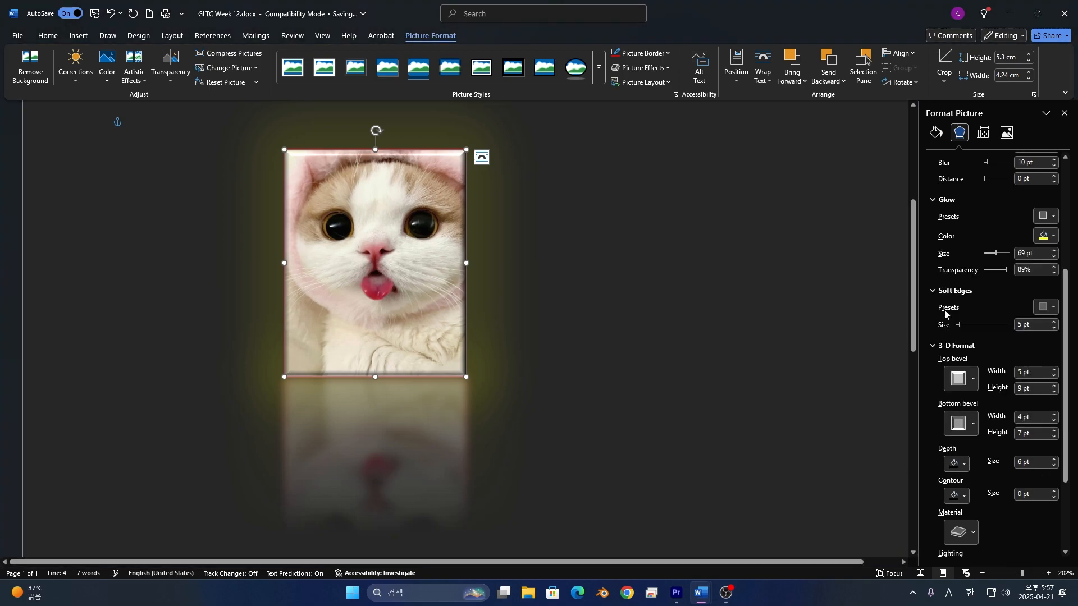
click(1054, 462)
click(1054, 462)
click(1054, 491)
drag(1054, 492, 1055, 498)
Try a translucent 3-D material on the cat picture and reset all of its 3-D format settings.
click(972, 531)
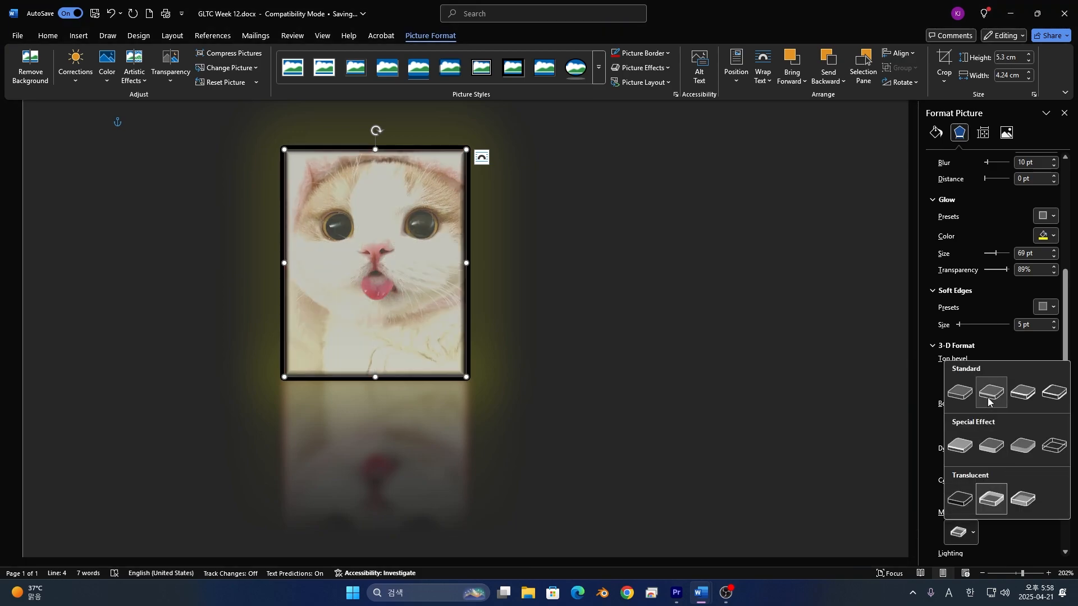
click(991, 500)
scroll(1004, 447, down, 3)
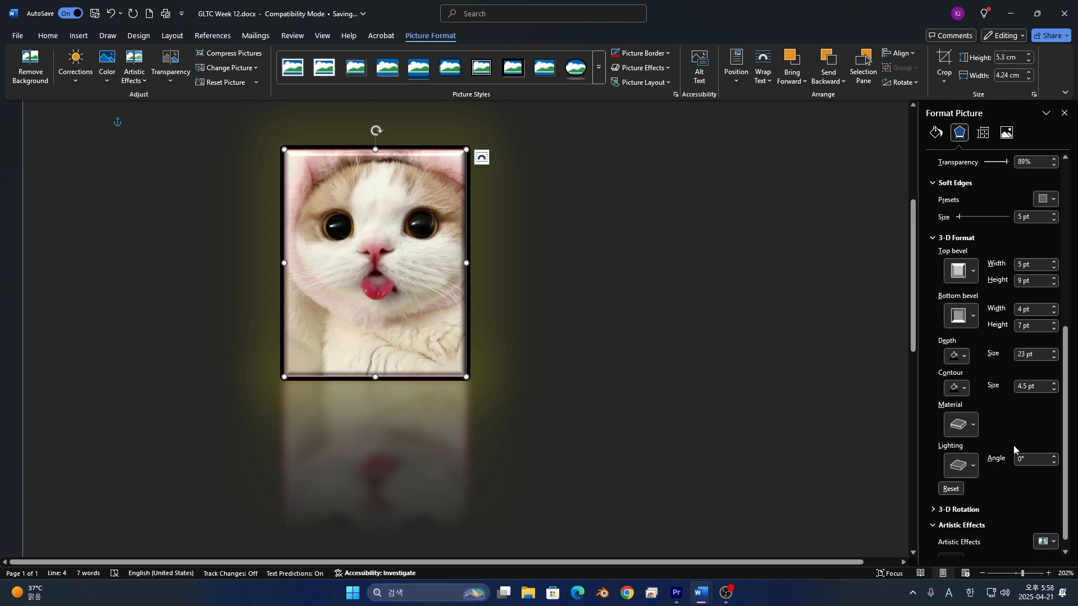
scroll(1013, 446, down, 1)
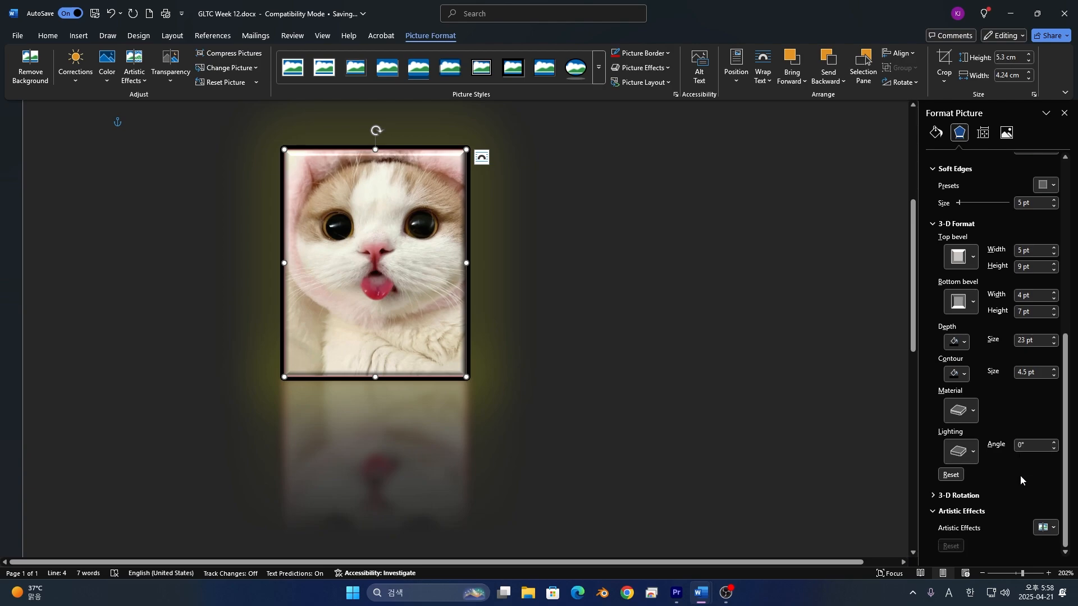
click(958, 479)
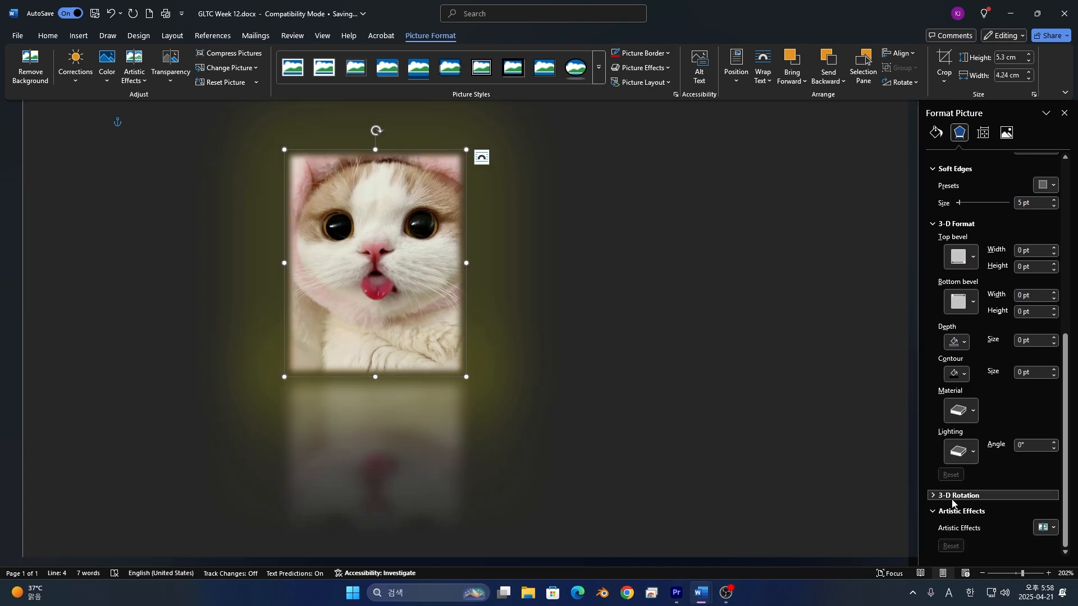
Try 3-D X rotations on the cat picture, including 290° and 315°, and reset its 3-D settings.
click(951, 497)
scroll(1006, 455, down, 4)
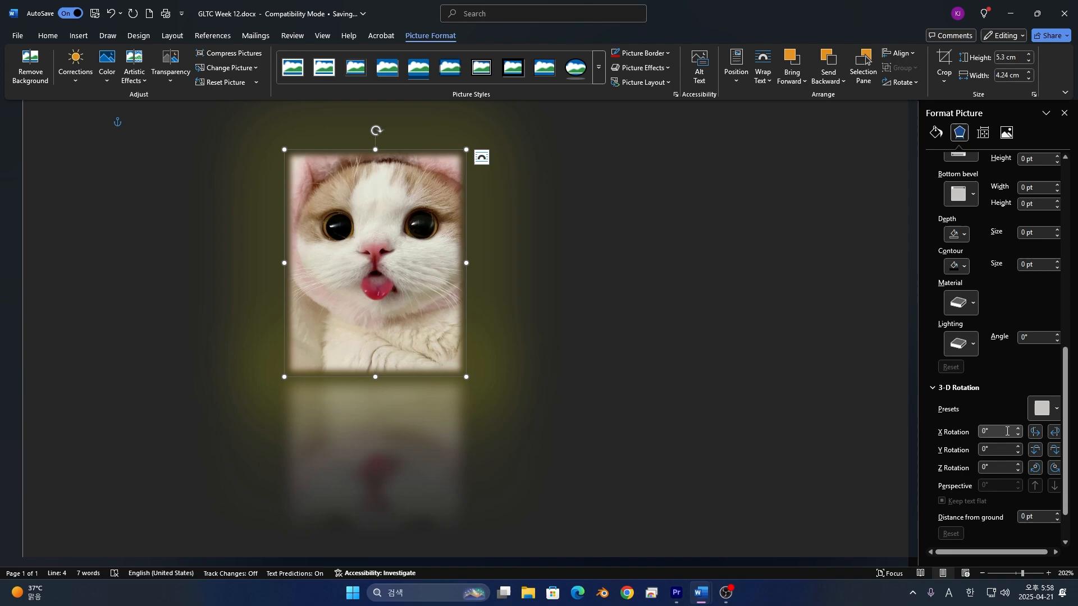
click(1035, 432)
click(1036, 432)
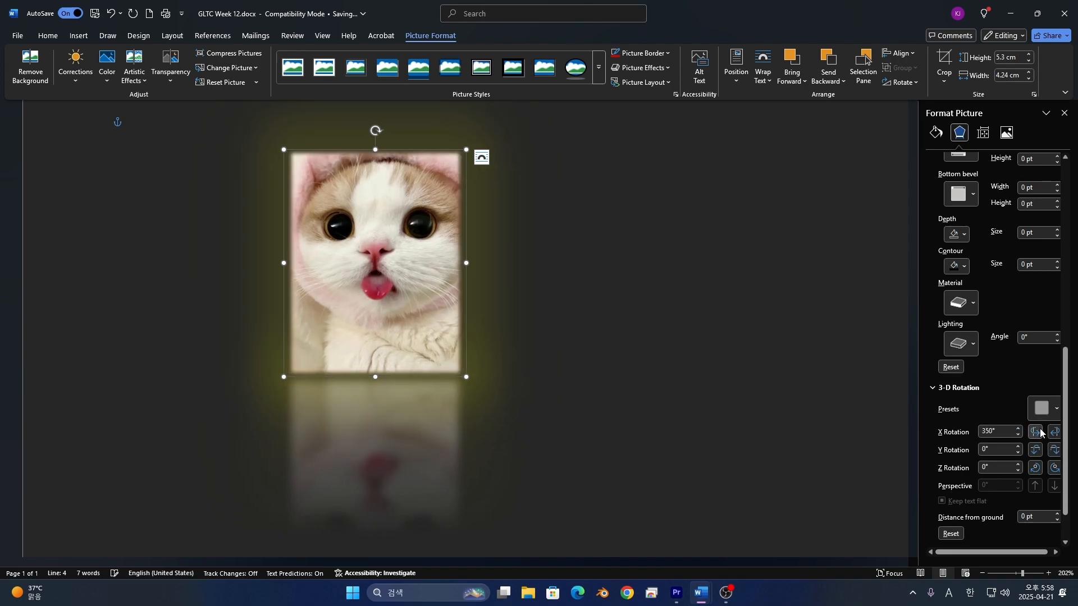
click(1036, 432)
click(1039, 436)
click(1040, 435)
click(1040, 436)
click(1040, 436)
click(1040, 435)
click(1055, 435)
click(1054, 434)
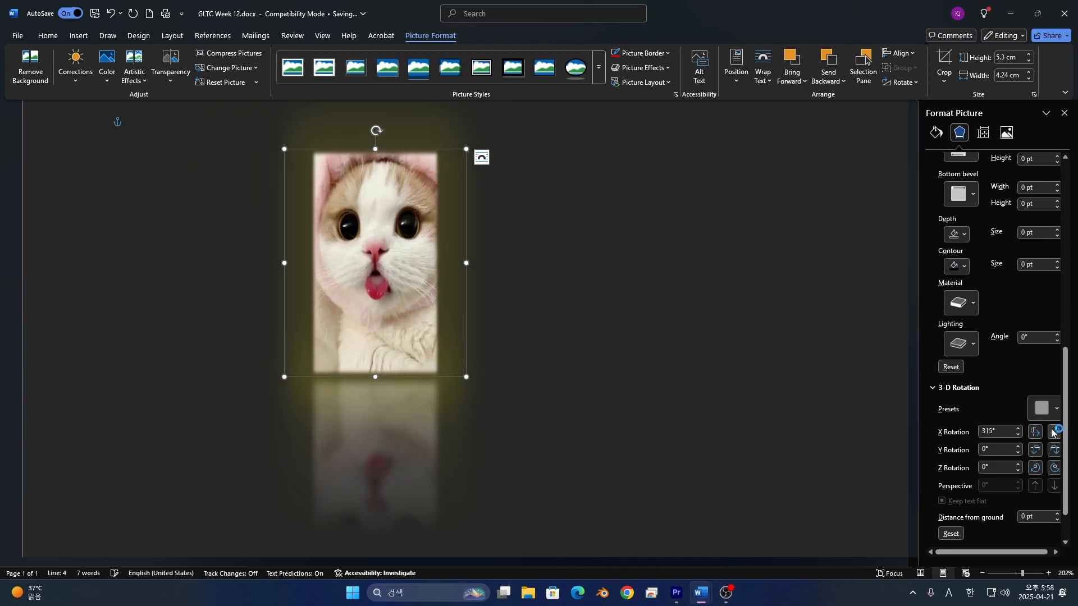
click(1035, 381)
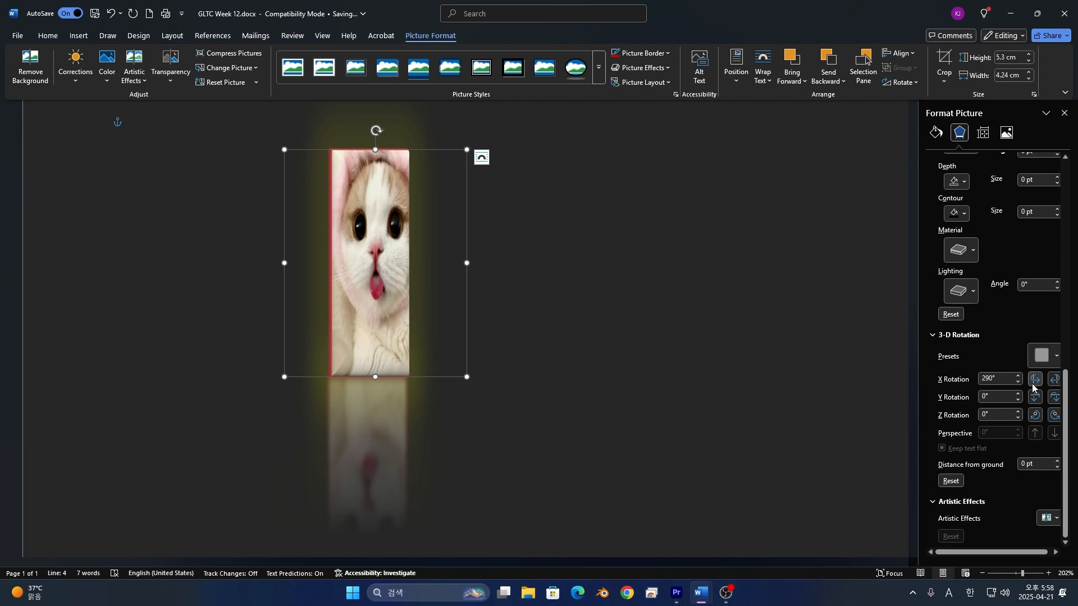
click(1034, 380)
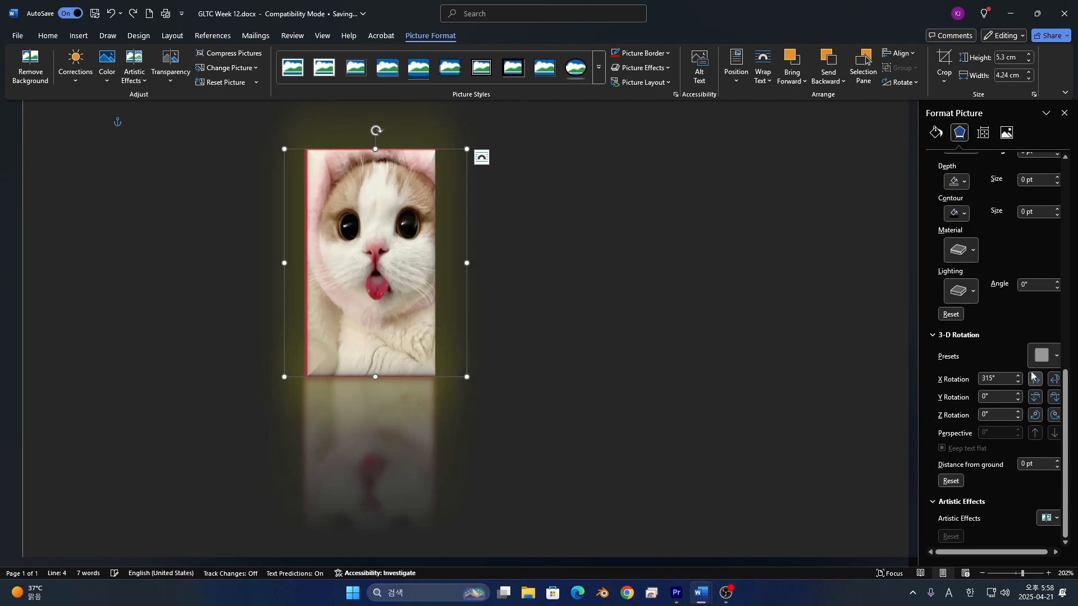
click(956, 315)
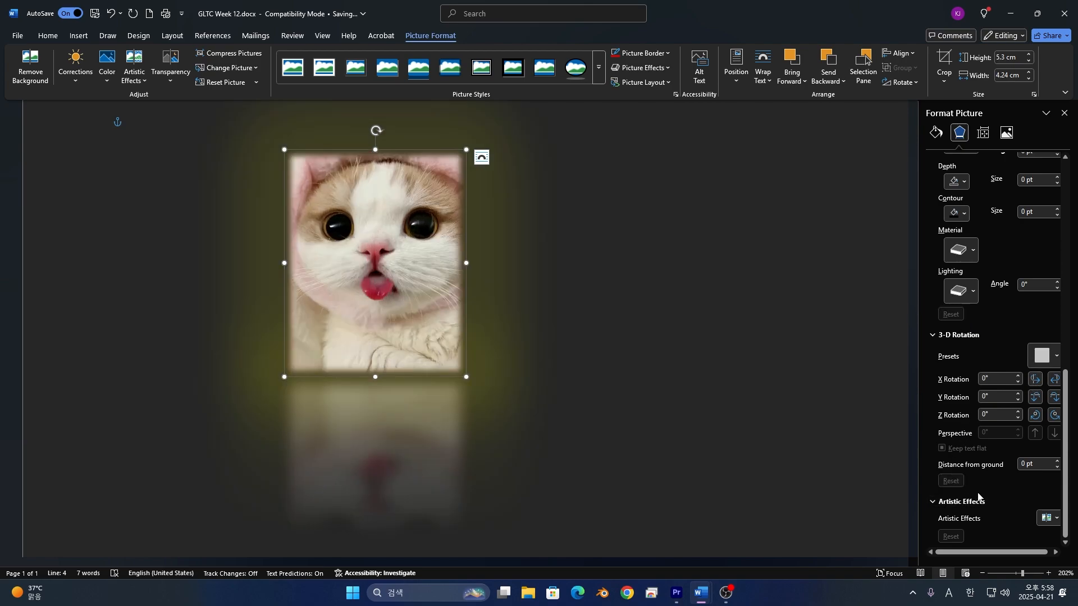
Examine the artistic effects available for the cat picture and its text box layout properties.
click(1045, 519)
click(1029, 520)
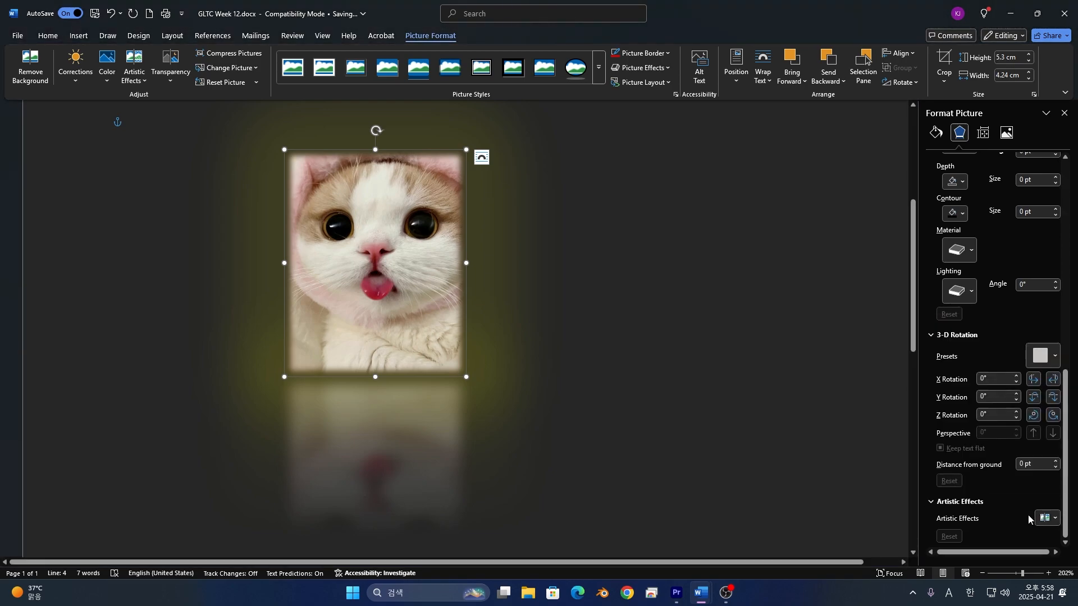
click(1045, 518)
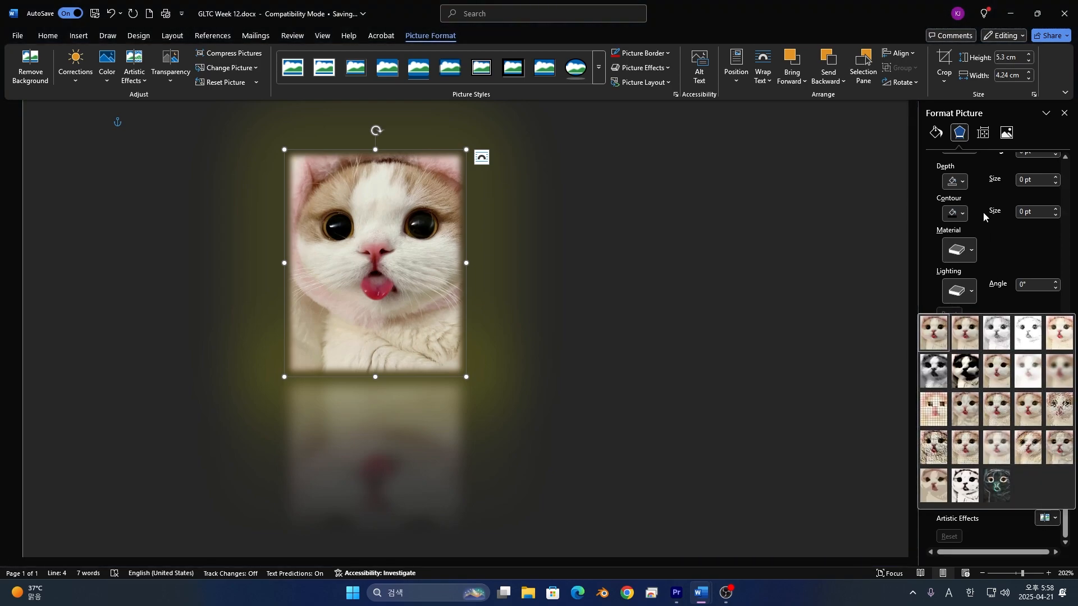
click(983, 134)
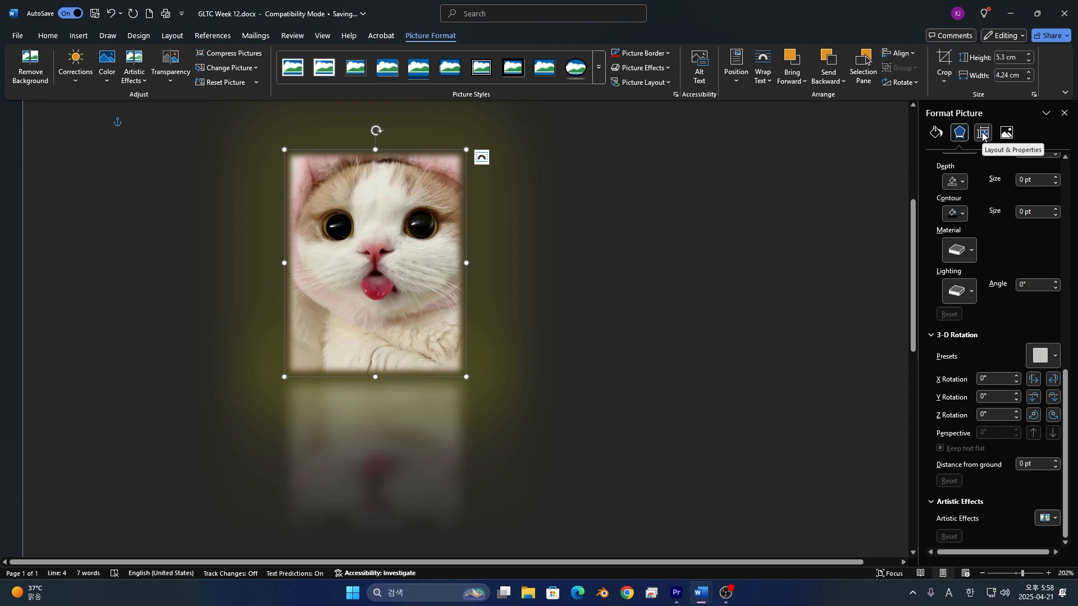
click(983, 134)
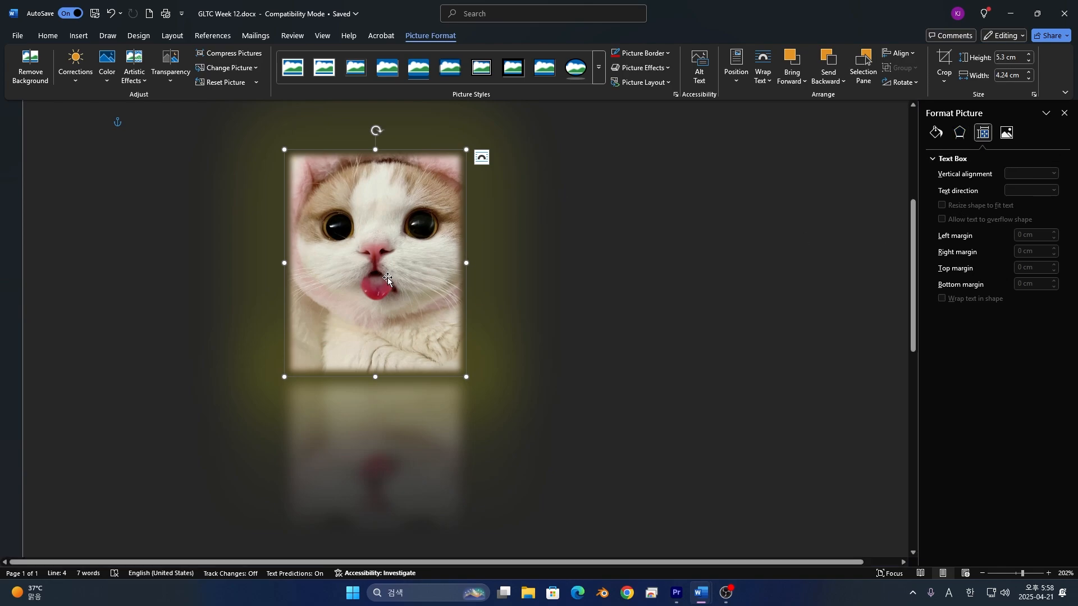
Set the cat picture's sharpness to -100%, brightness to 2% and contrast to -8%.
click(1007, 132)
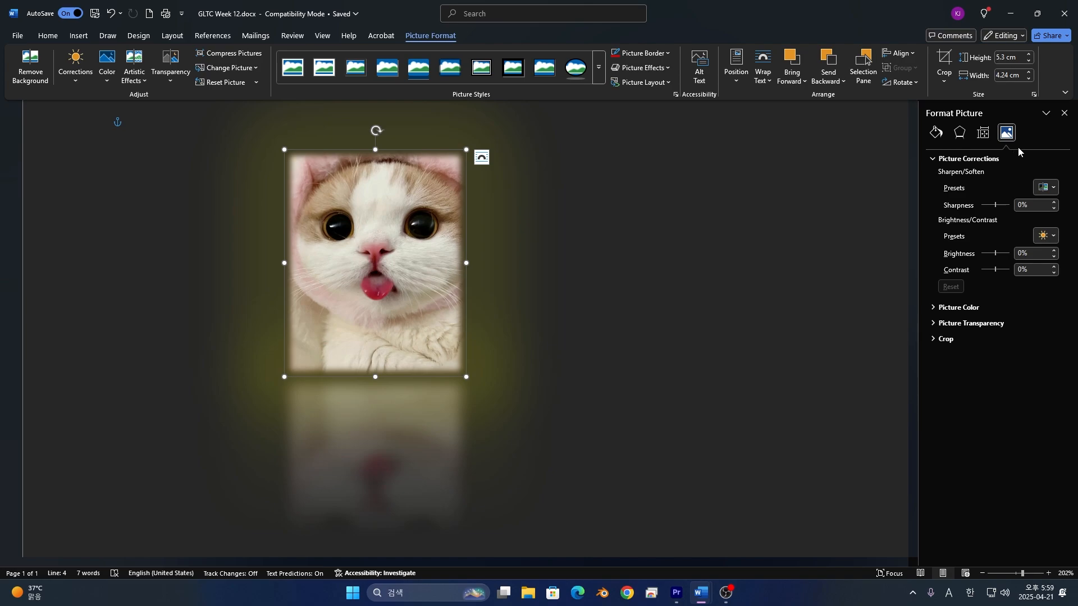
click(1004, 207)
drag(999, 206, 973, 216)
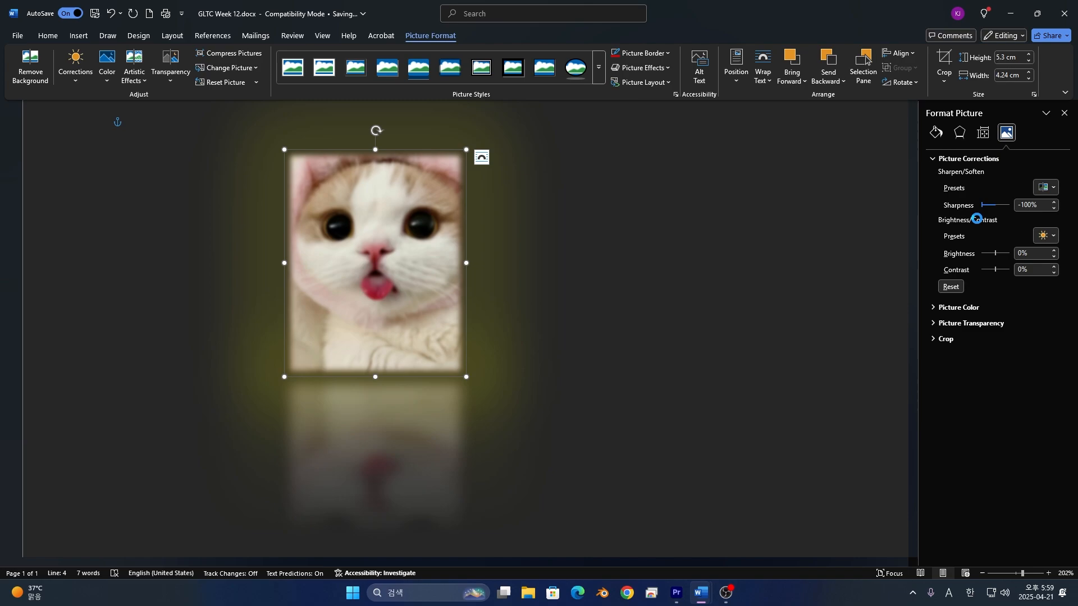
click(1047, 187)
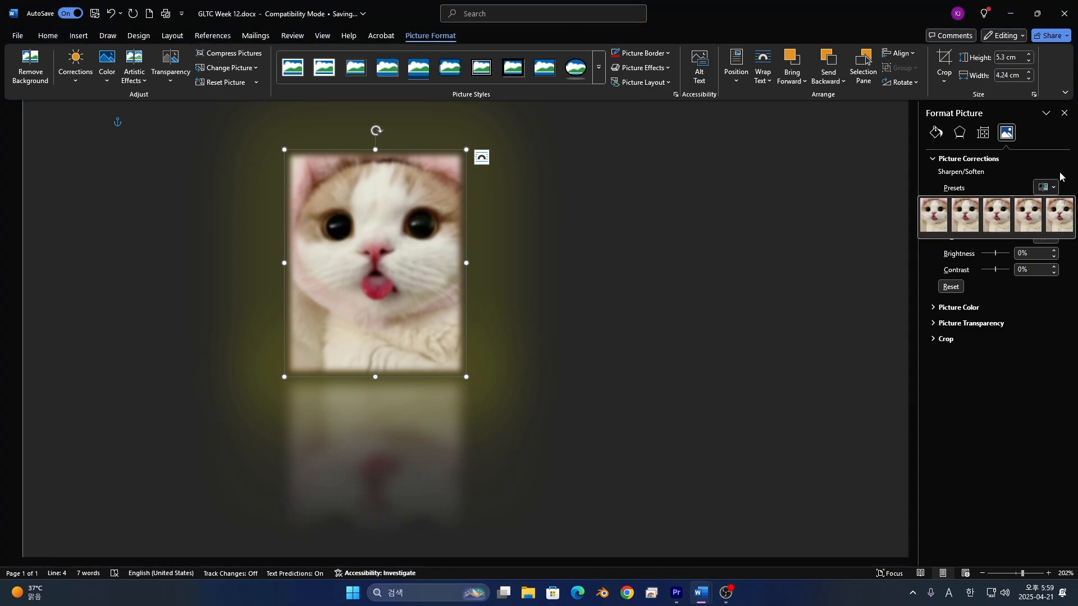
click(1060, 175)
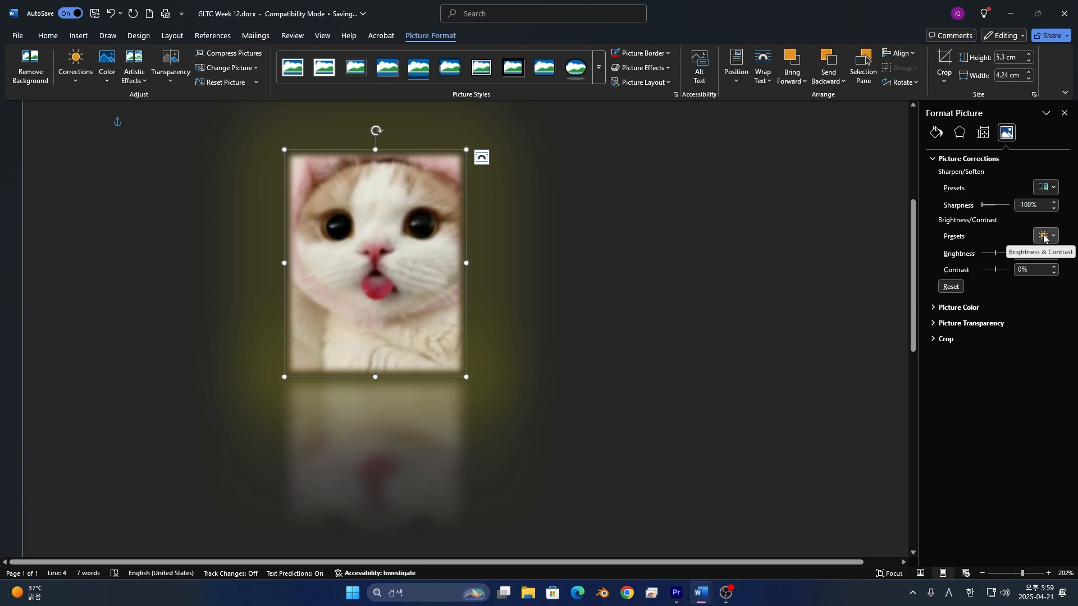
mouse_move(997, 257)
mouse_down()
mouse_move(953, 271)
mouse_move(1014, 270)
mouse_move(995, 273)
mouse_move(995, 254)
mouse_up()
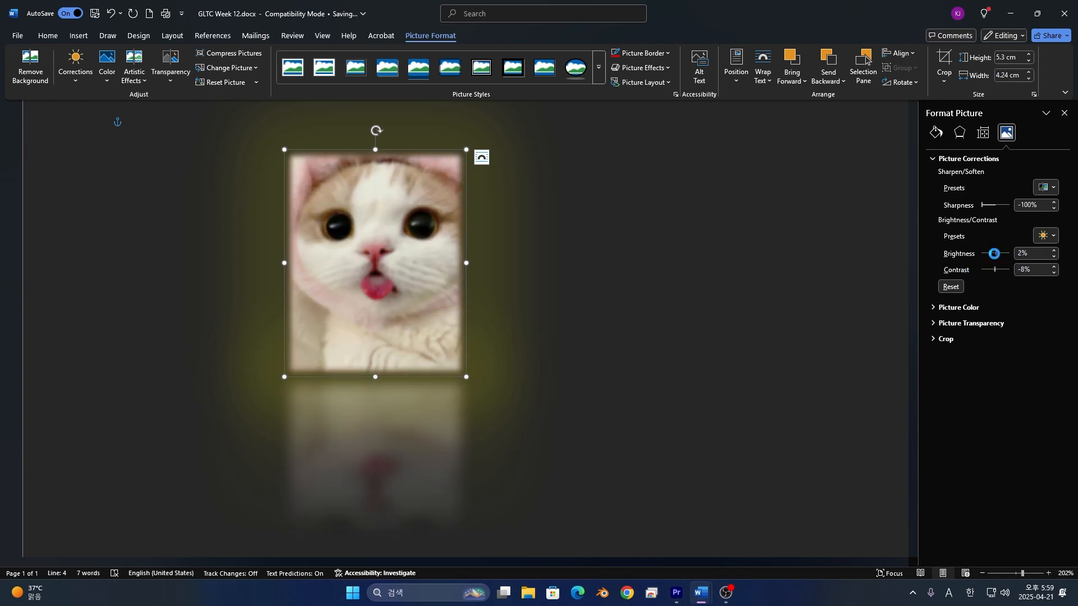
Review the saturation presets and set the cat picture's color saturation to 158%.
click(972, 308)
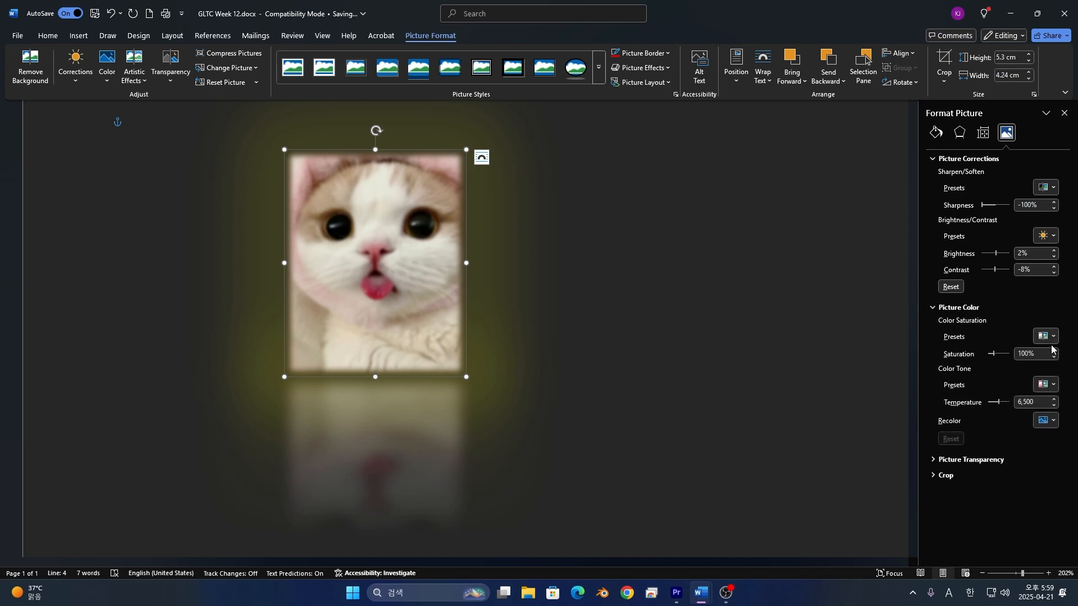
click(1051, 342)
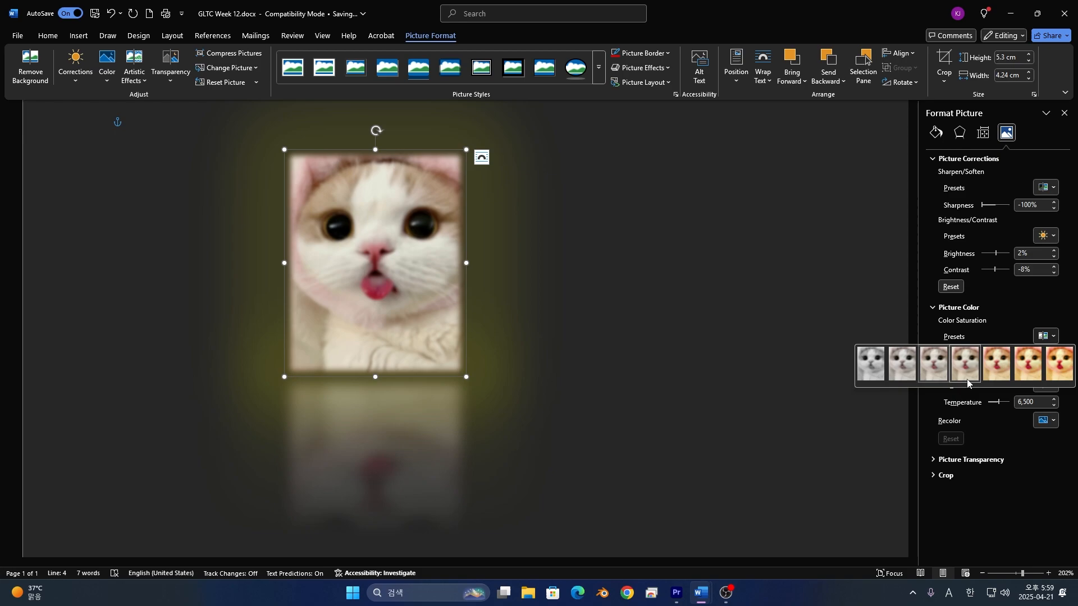
click(1043, 313)
click(1042, 310)
click(1032, 309)
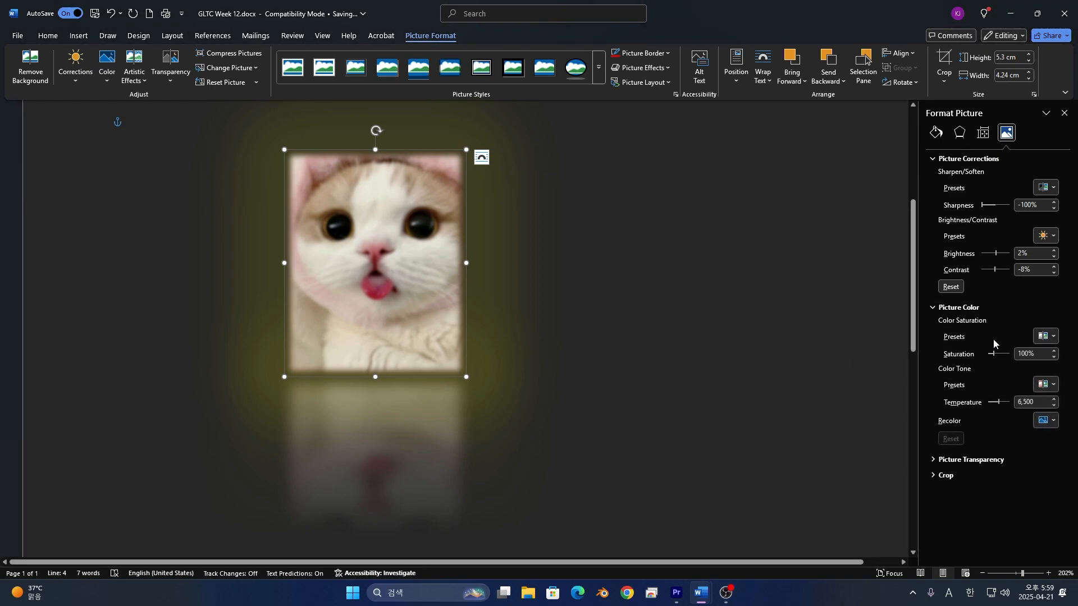
drag(1000, 355, 996, 355)
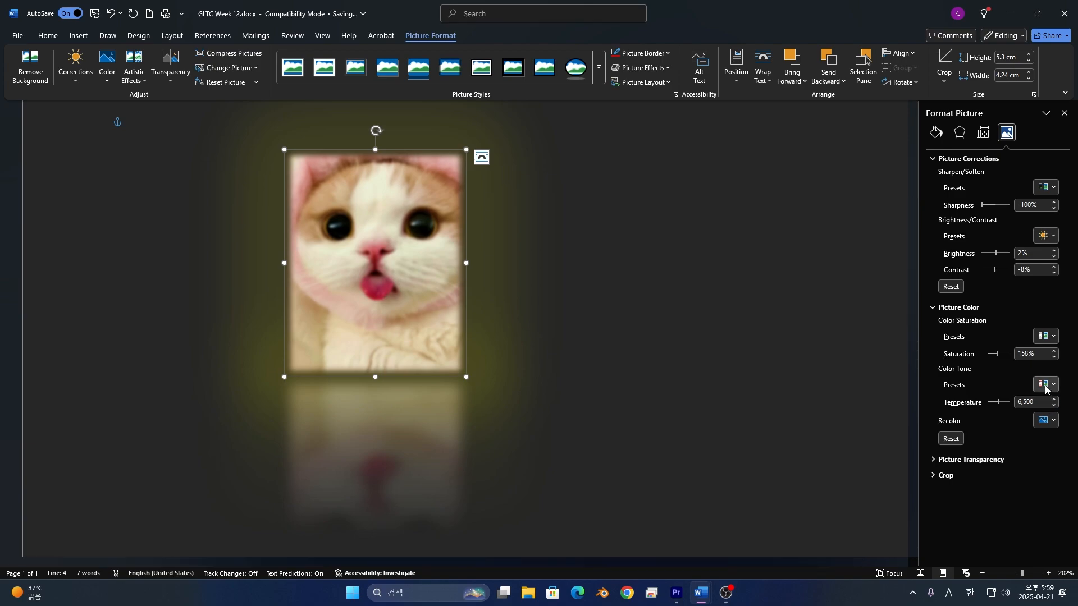
Set the cat picture's color tone temperature to 5,400 and its transparency to 15%.
click(1043, 385)
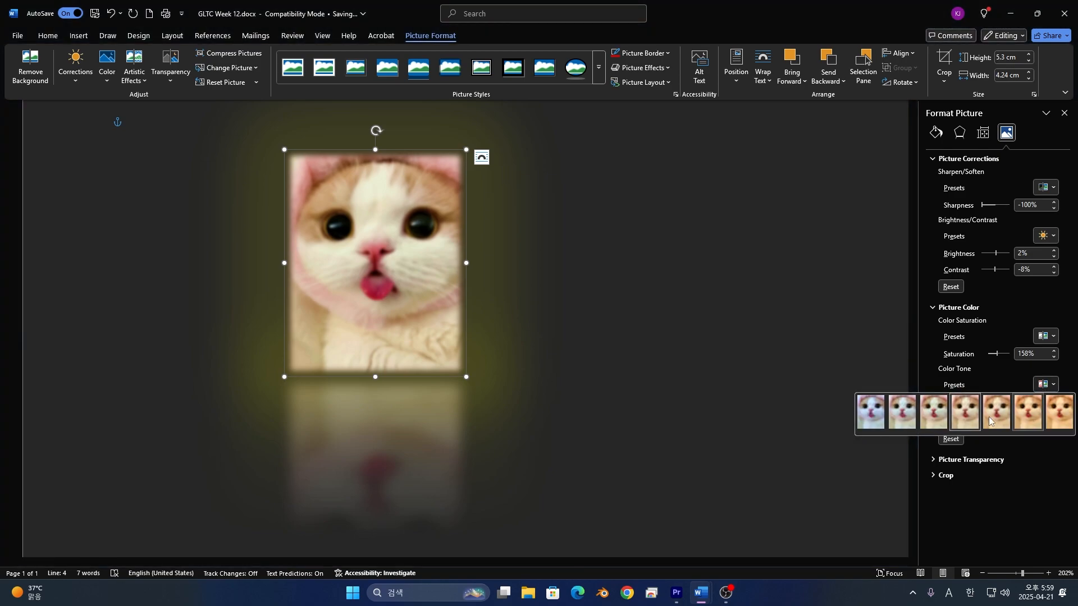
click(894, 413)
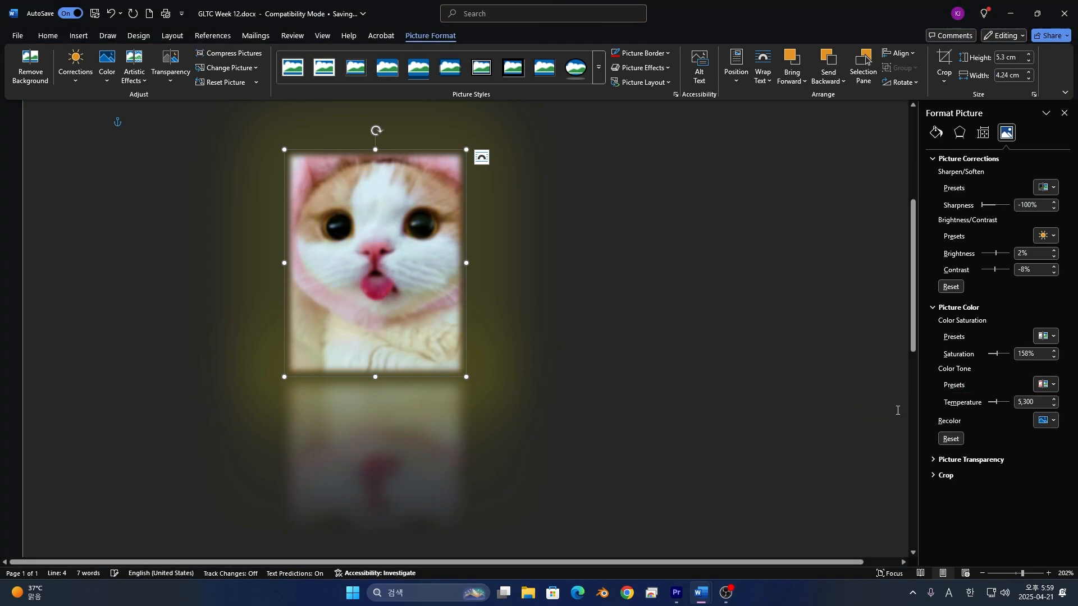
click(1039, 422)
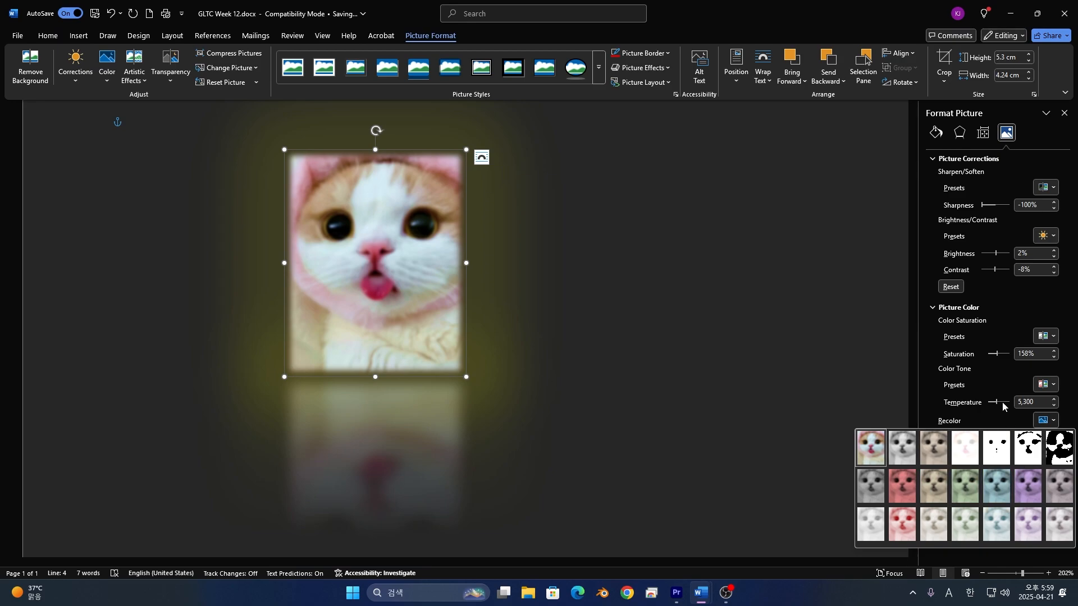
click(1002, 402)
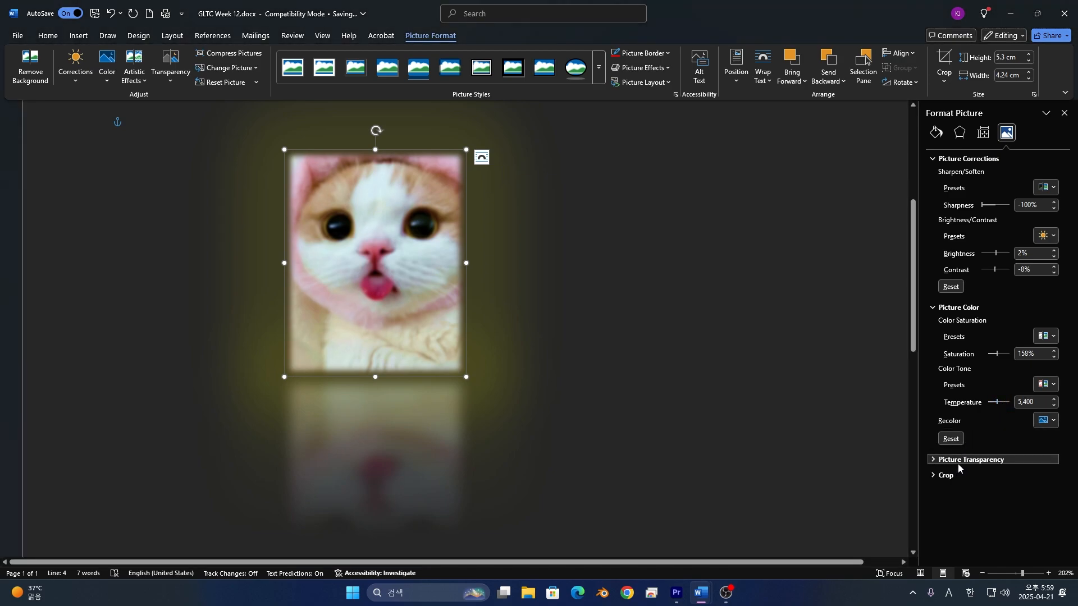
click(1003, 459)
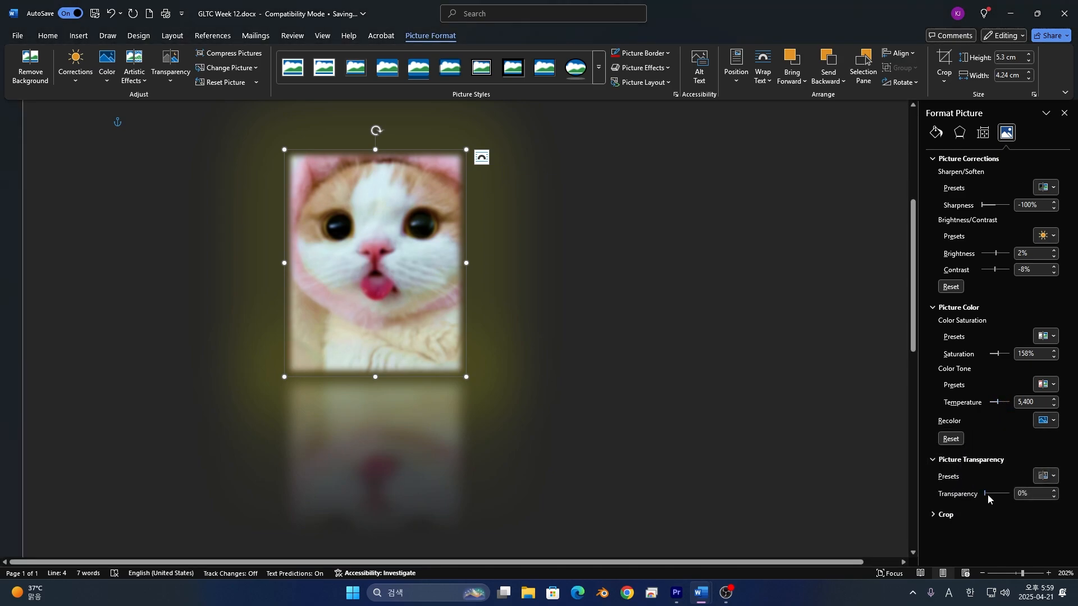
mouse_move(987, 496)
mouse_down()
mouse_move(1024, 484)
mouse_move(991, 497)
mouse_up()
Try a 5 cm picture width inside the cat picture's crop area and settle on 4.2 cm.
click(955, 514)
scroll(989, 466, down, 3)
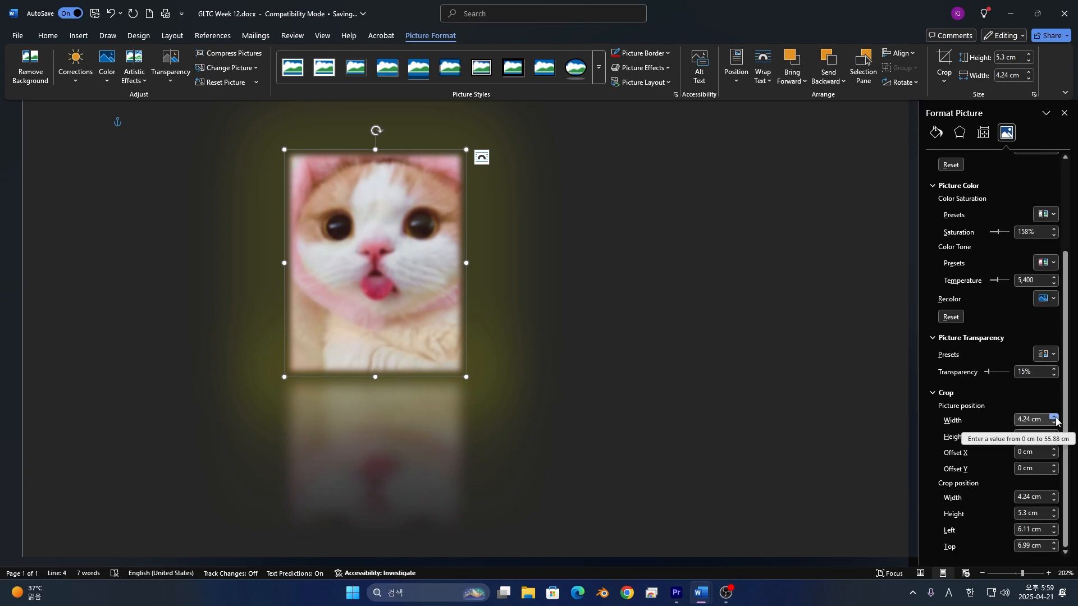
click(1055, 418)
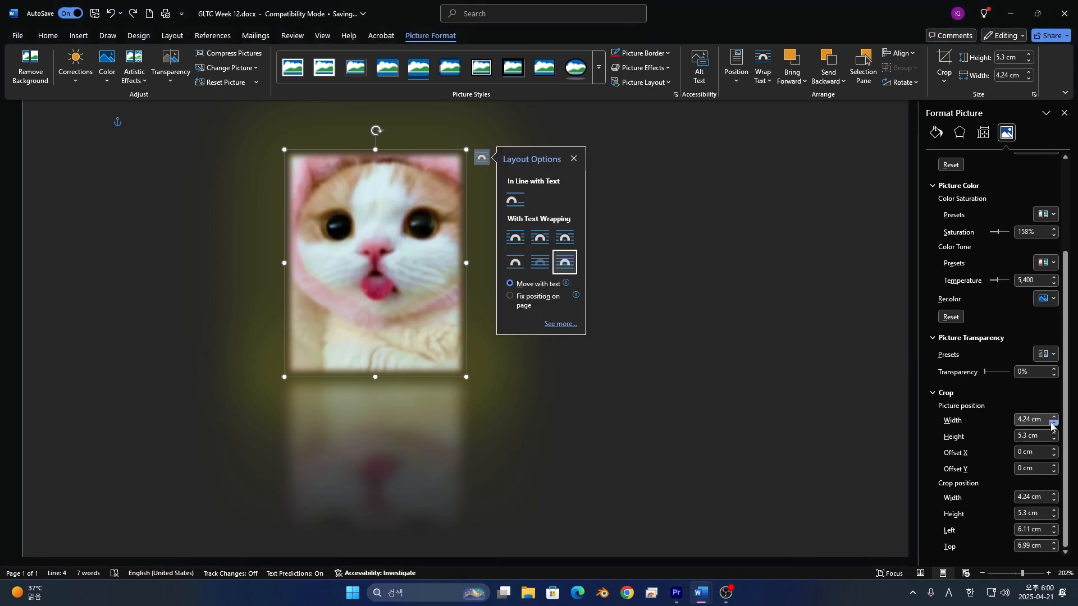
key(ctrl+z)
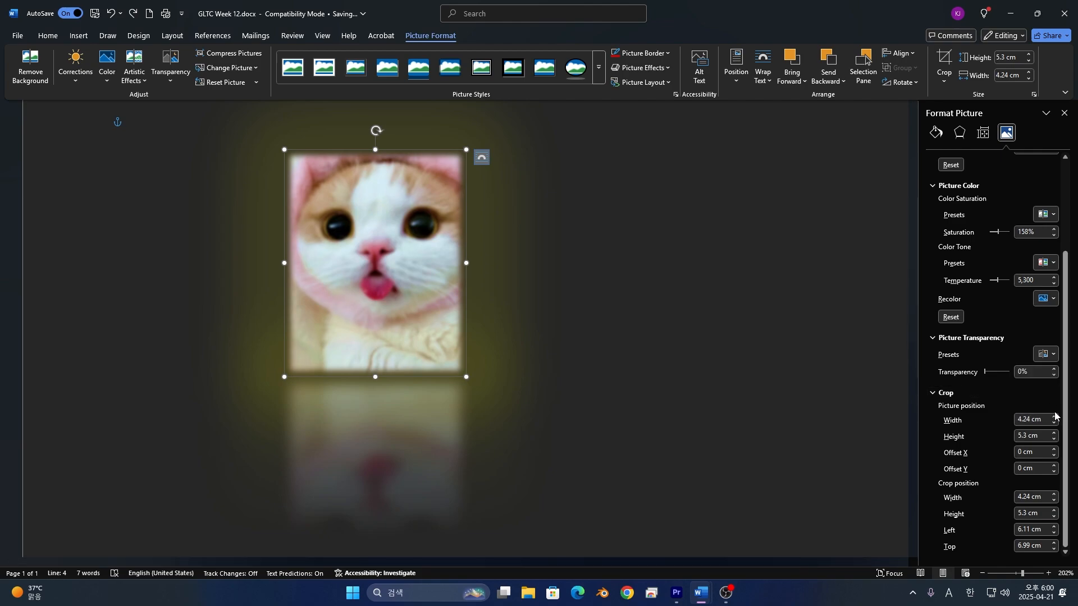
click(1054, 417)
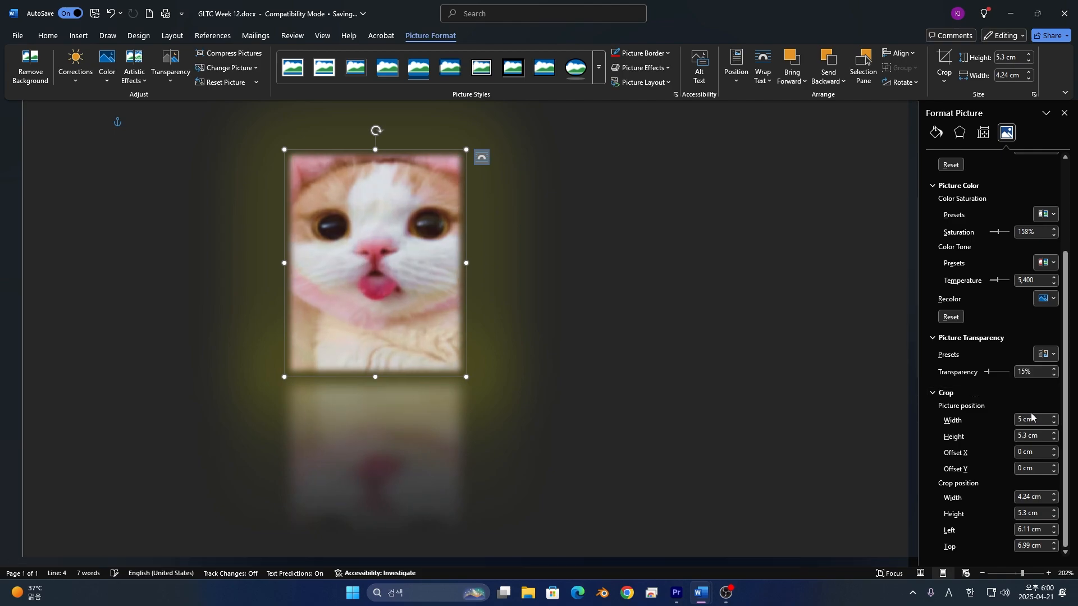
click(1054, 423)
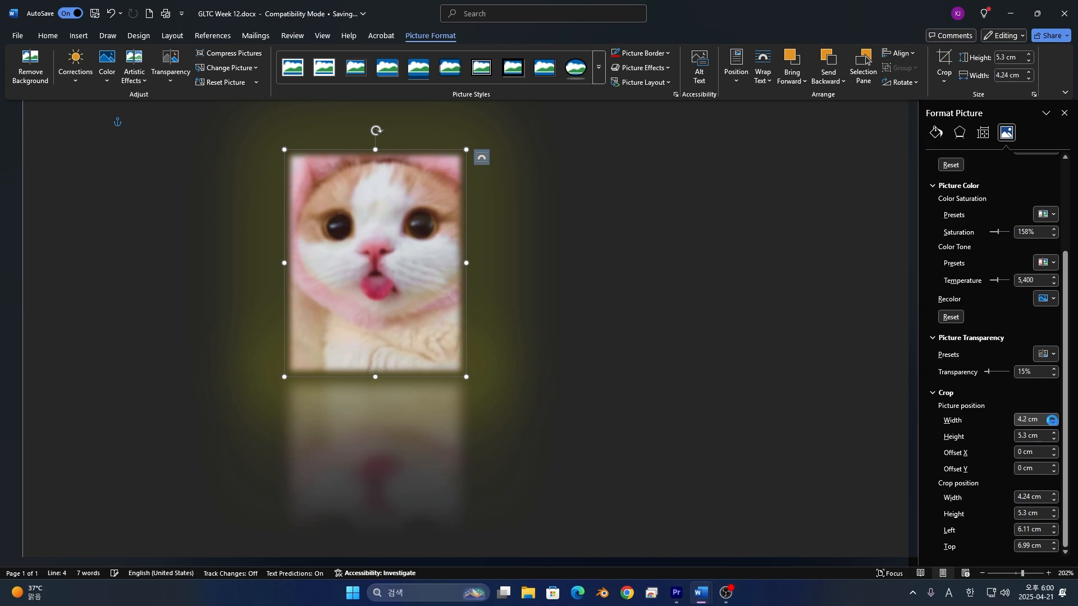
click(1071, 115)
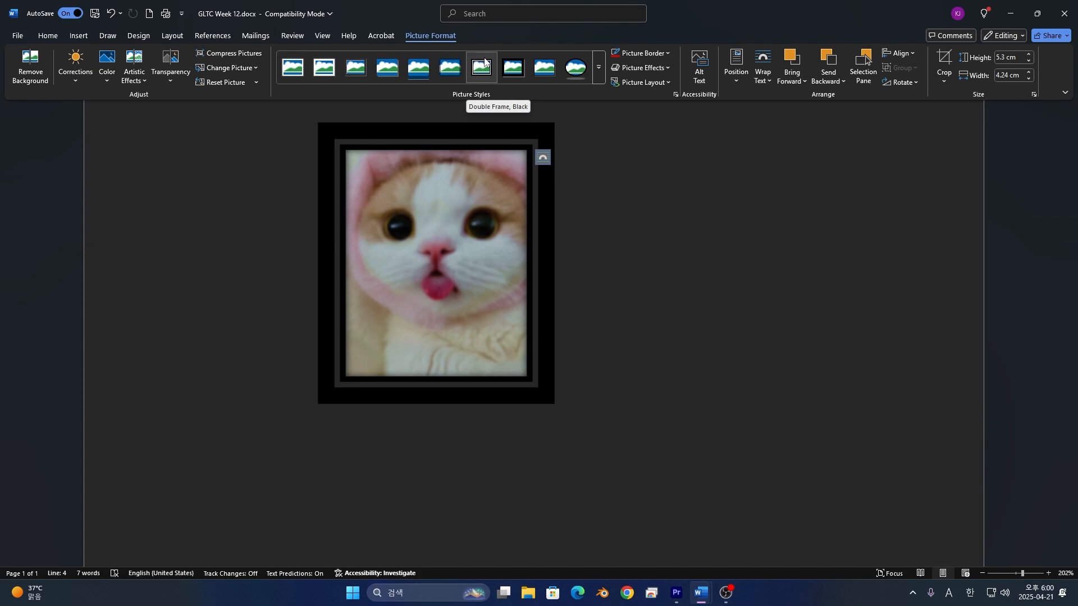
Apply the thick white frame style with a slanted perspective shadow to the cat picture and recolor its border black.
click(599, 70)
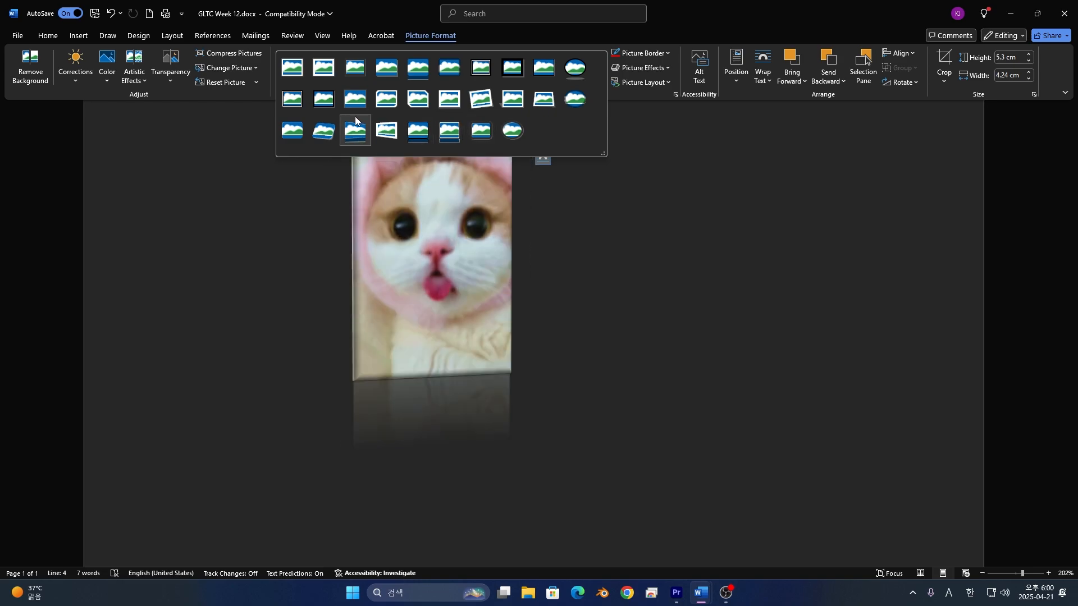
click(518, 106)
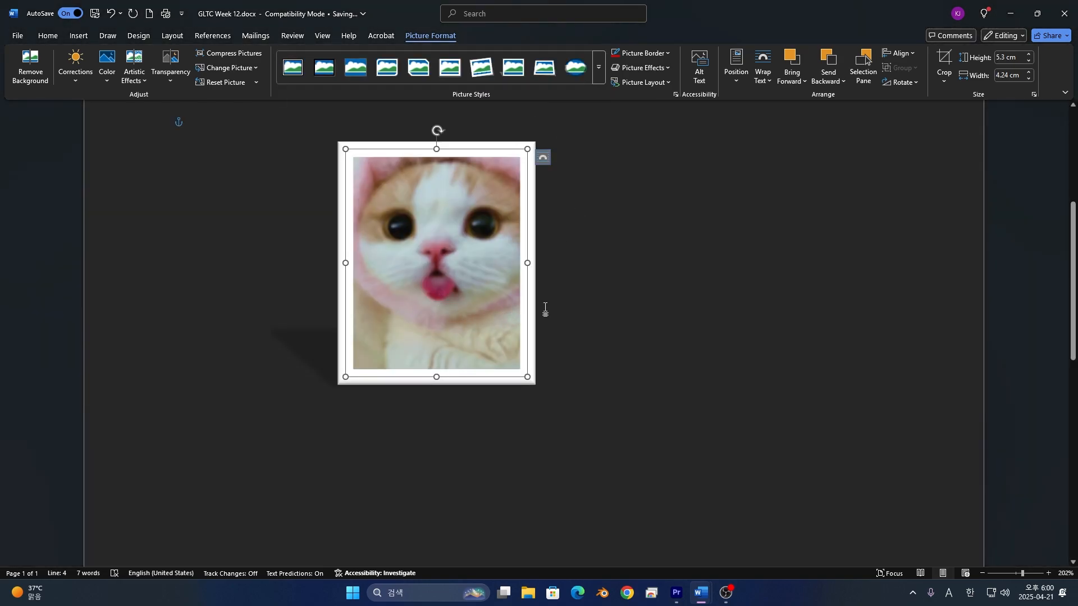
click(641, 53)
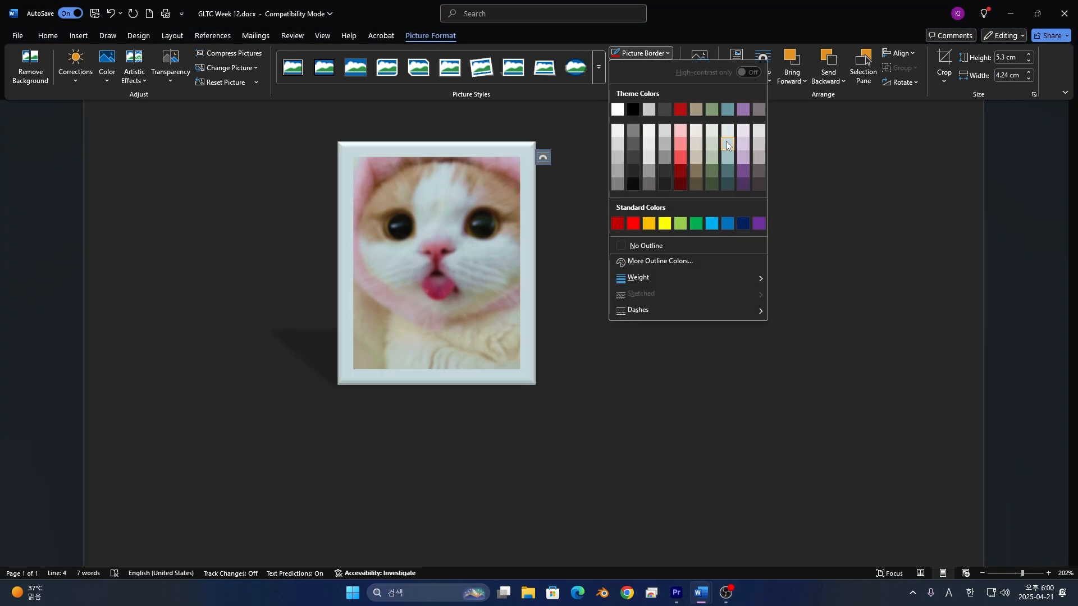
click(633, 111)
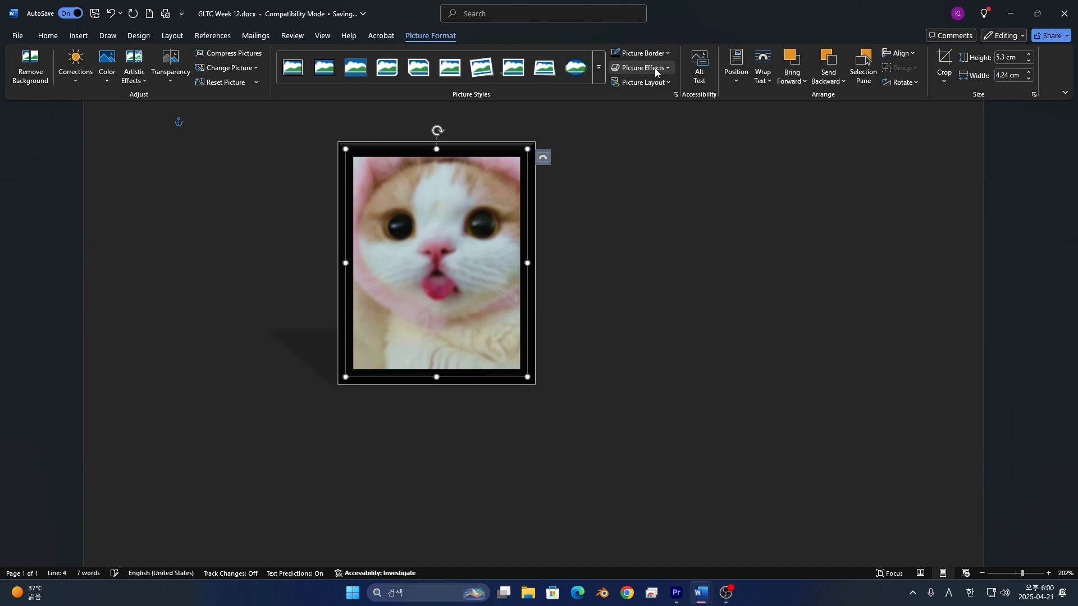
Set the cat picture's border weight to 4½ pt and give it a short, slightly offset reflection below.
click(641, 53)
mouse_move(739, 278)
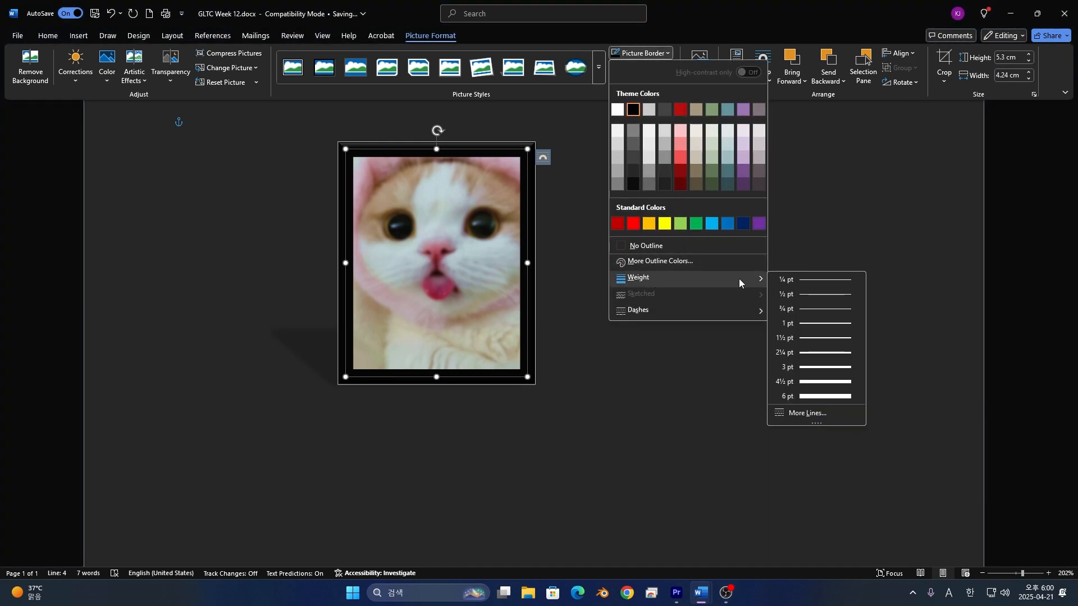
click(818, 377)
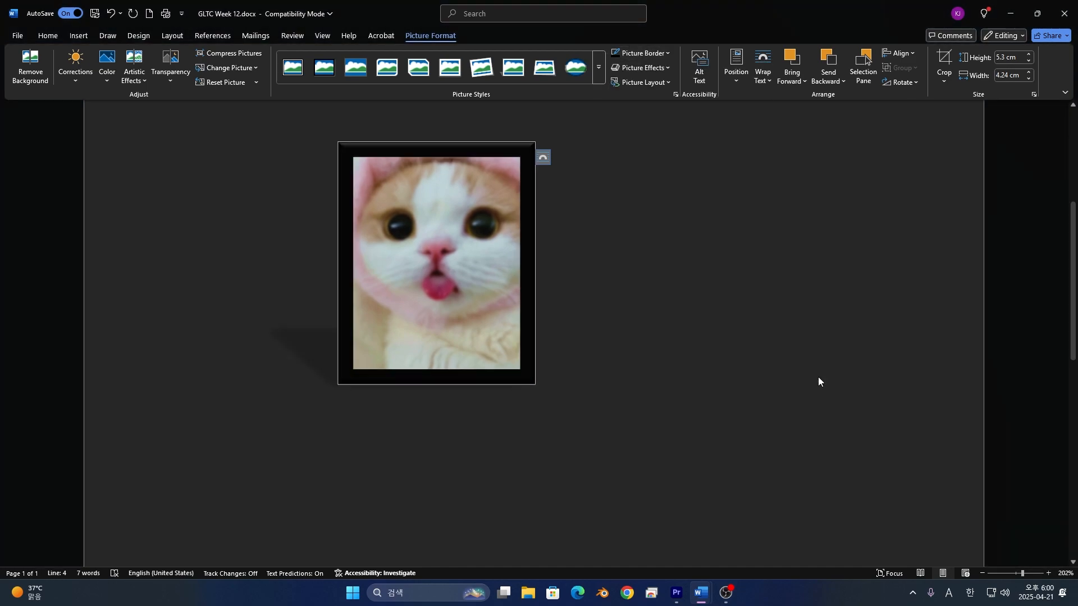
click(640, 68)
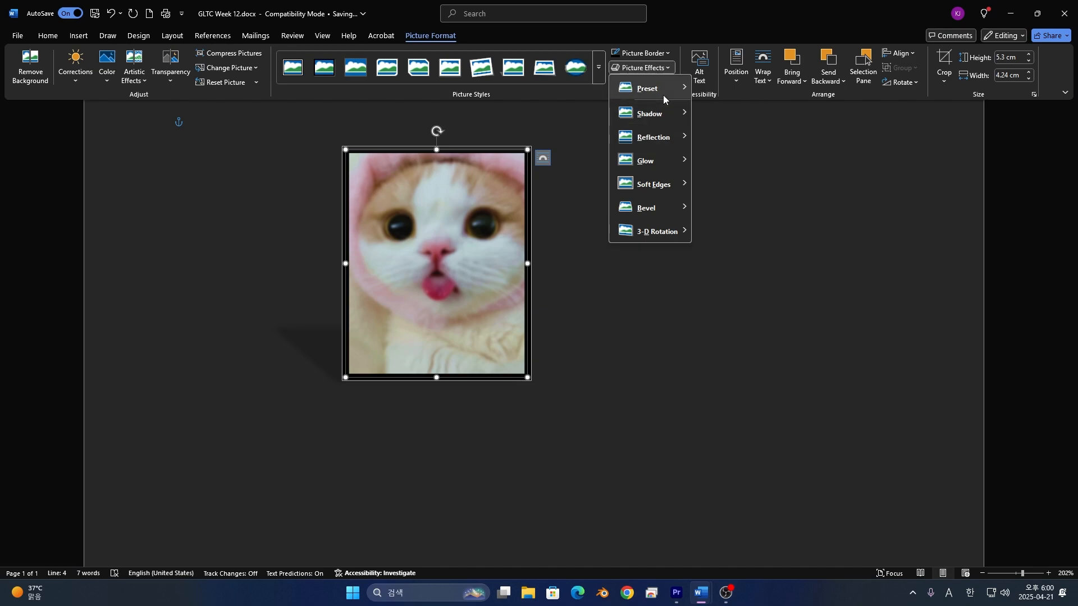
mouse_move(666, 138)
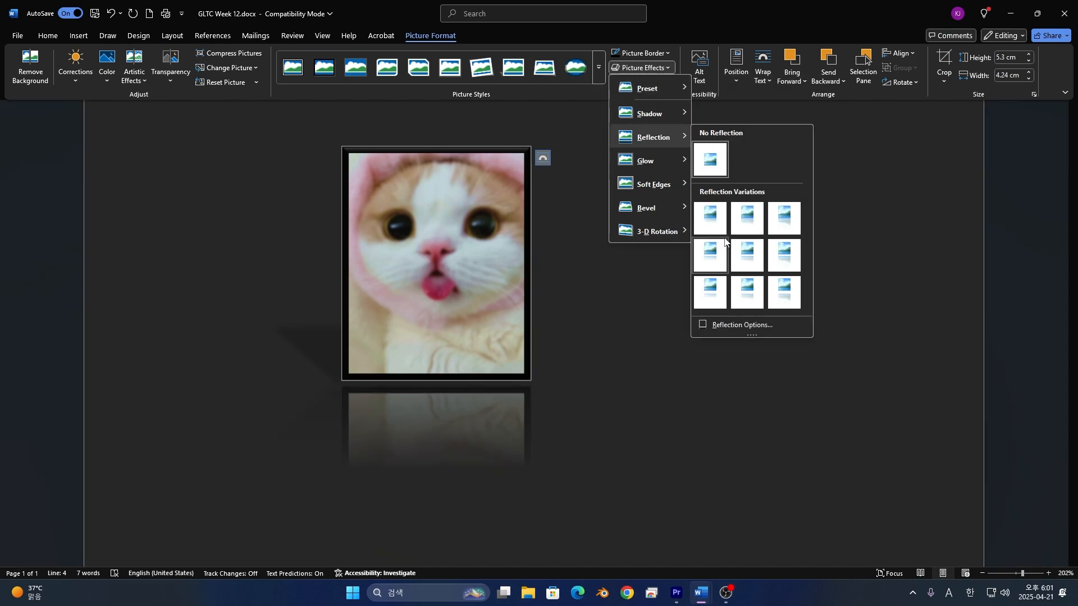
click(723, 240)
Preview picture layouts such as Picture Lineup on the cat picture without applying one.
click(645, 82)
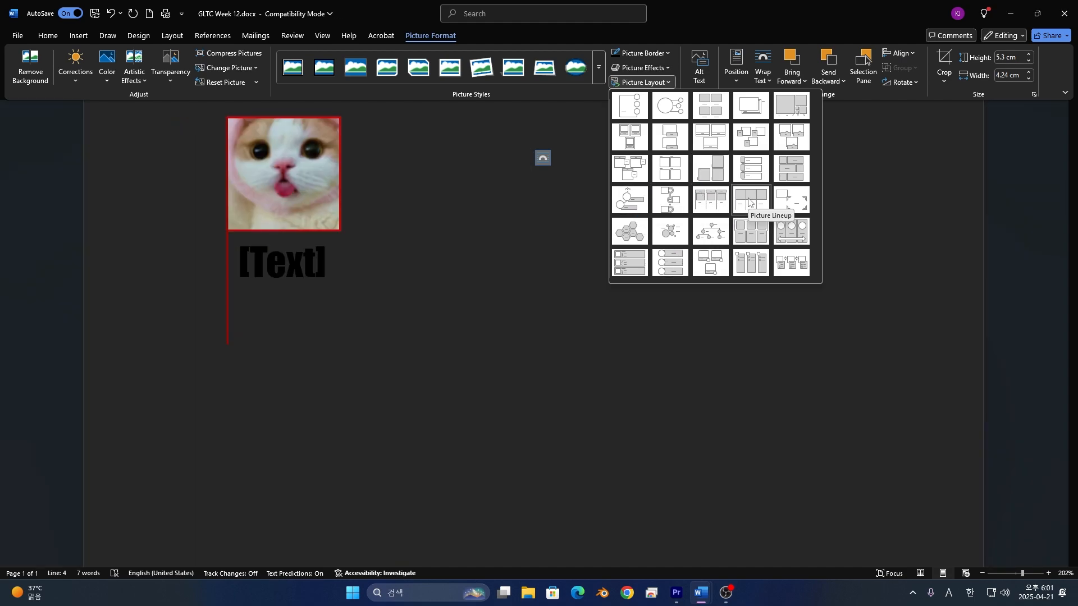
click(644, 83)
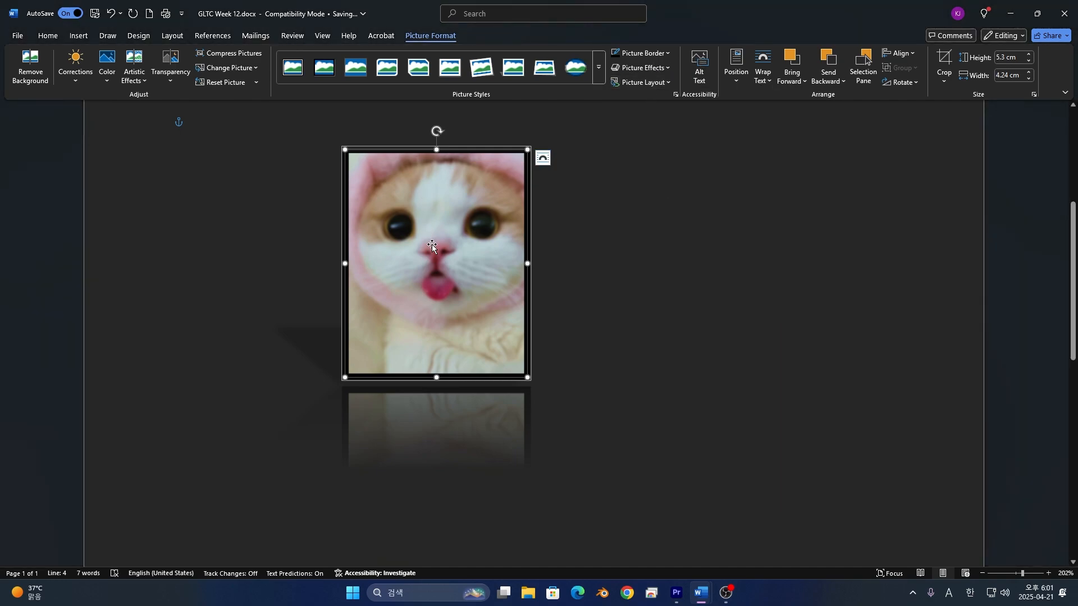
Move the cat picture slightly to the right on the page and paste three overlapping copies of it.
drag(433, 250, 497, 240)
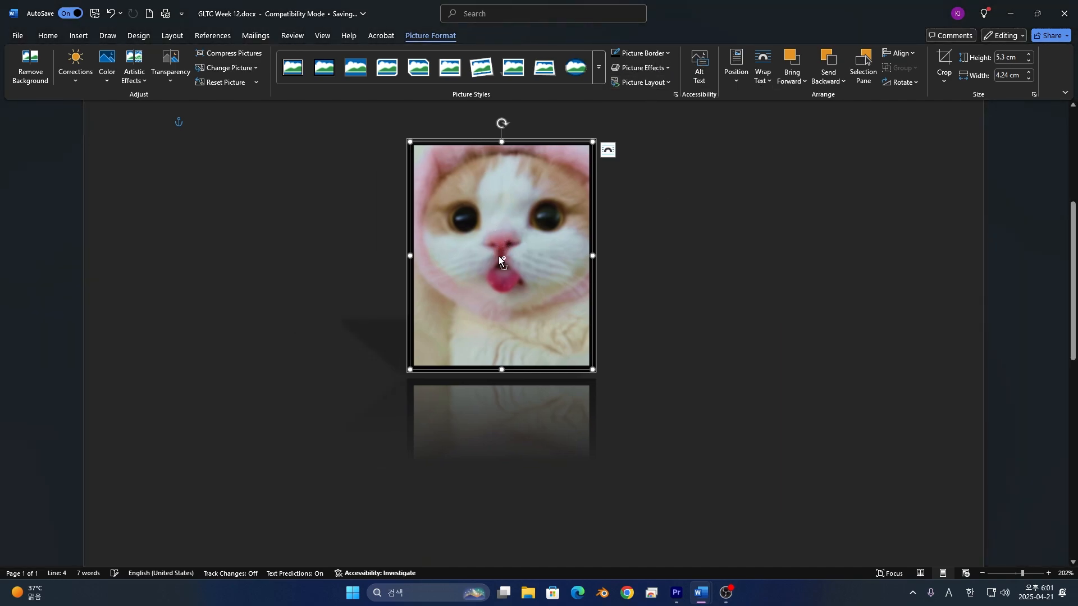
key(ctrl+v)
key(ctrl+v)
key(ctrl+v)
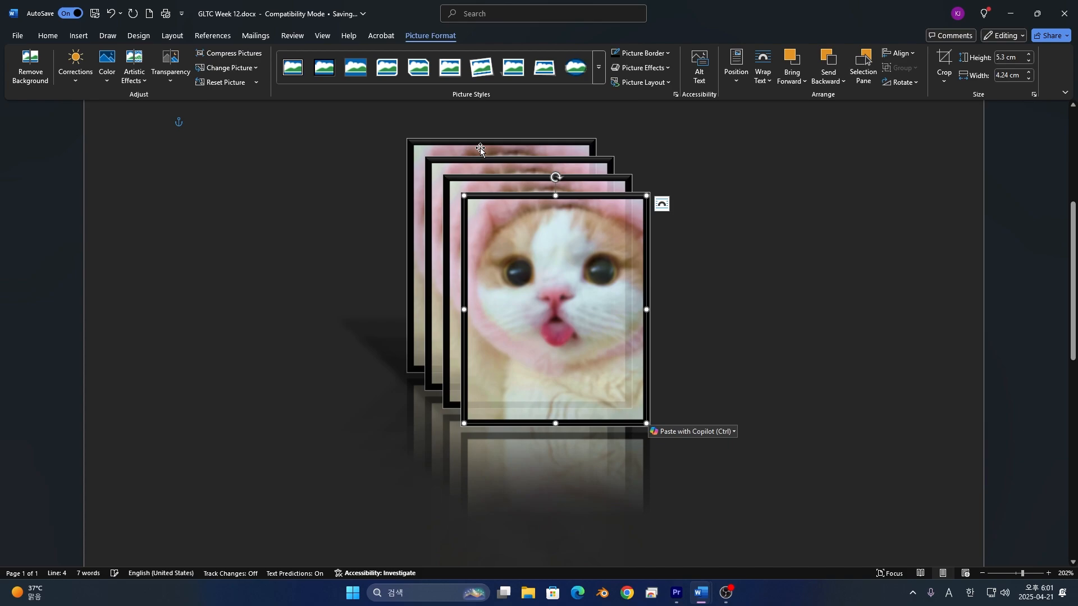
Bring the rearmost cat picture forward one level and then to the front of the stack.
click(512, 188)
click(539, 271)
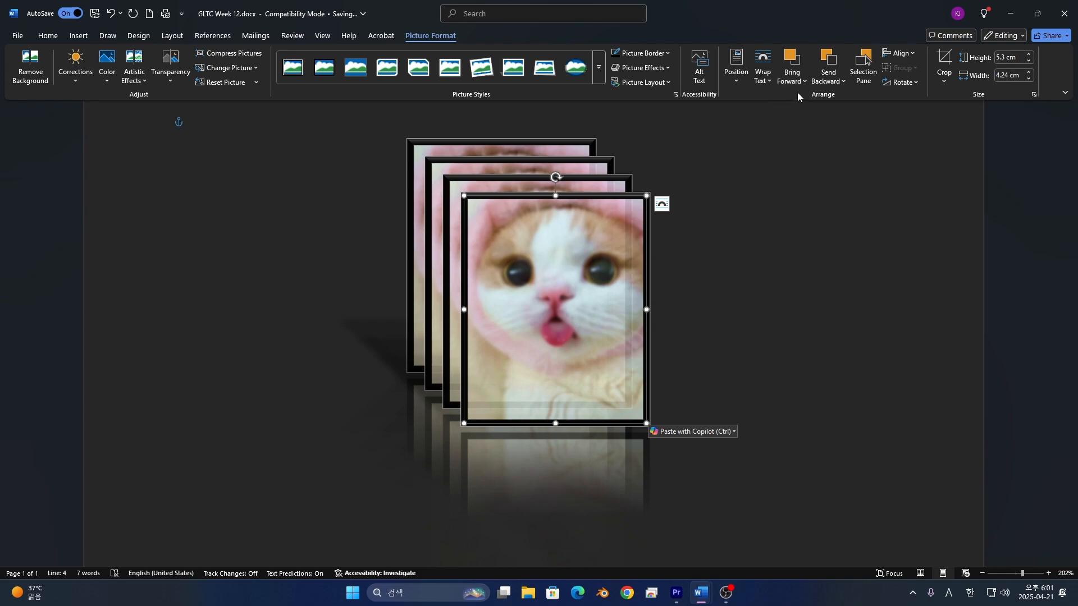
click(443, 150)
click(793, 79)
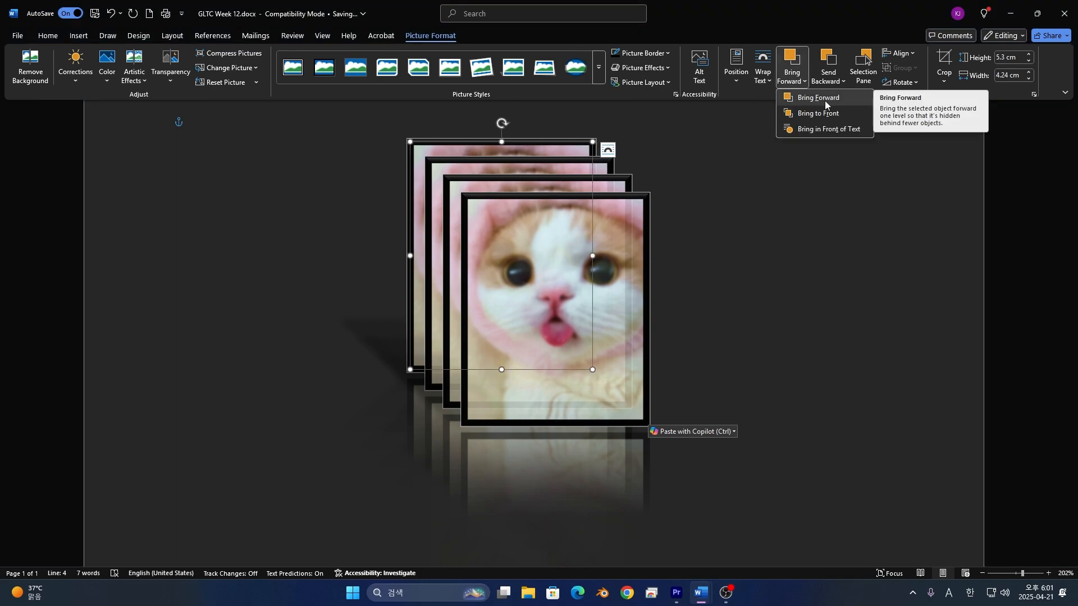
click(819, 97)
click(790, 78)
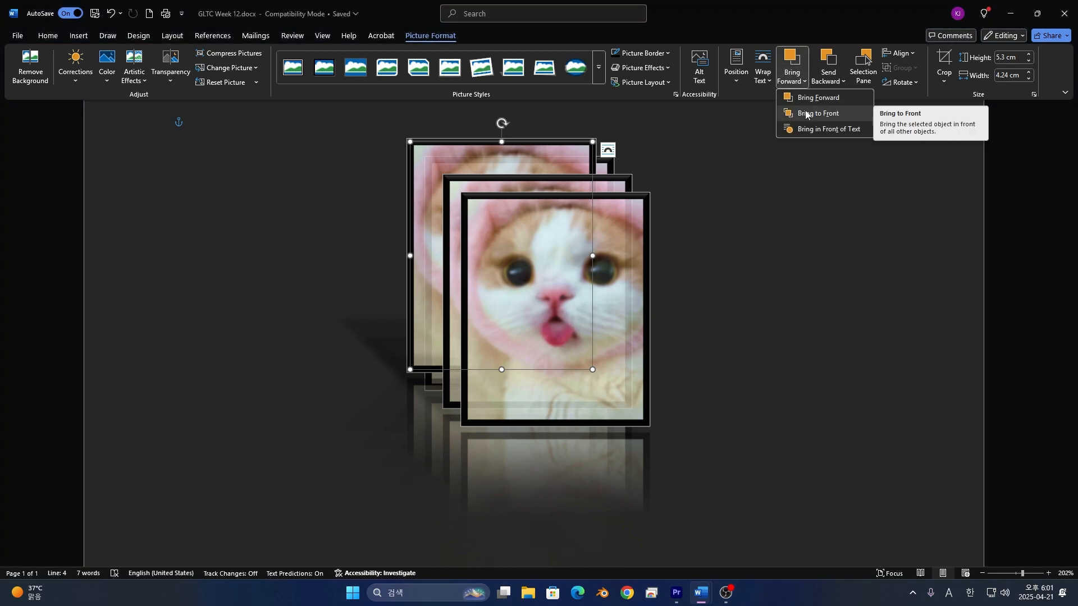
click(806, 113)
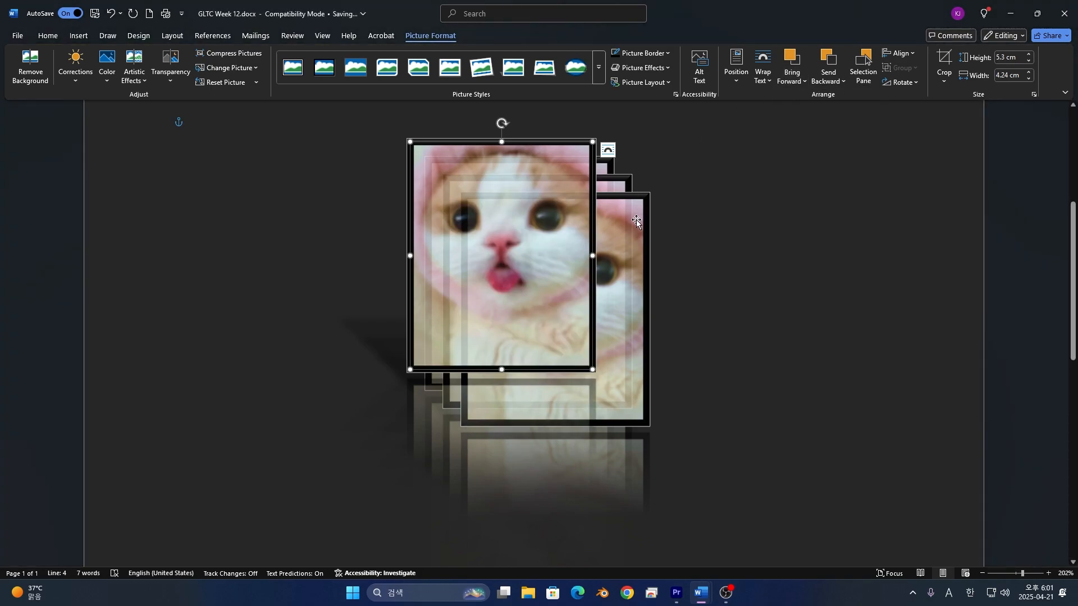
Send the selected cat picture backward one level and then to the back of the stack.
click(828, 79)
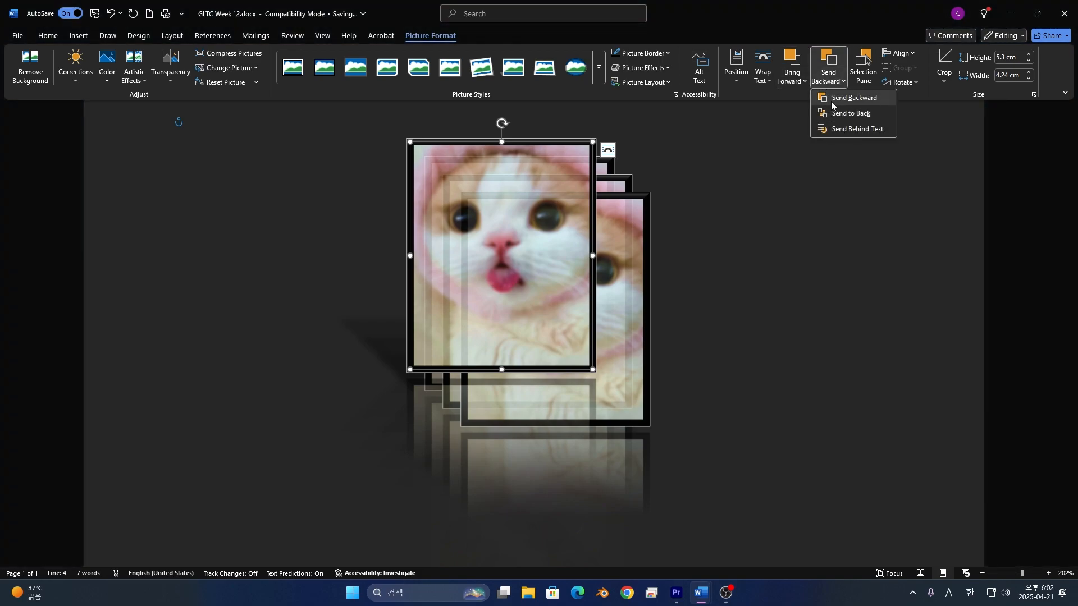
click(831, 99)
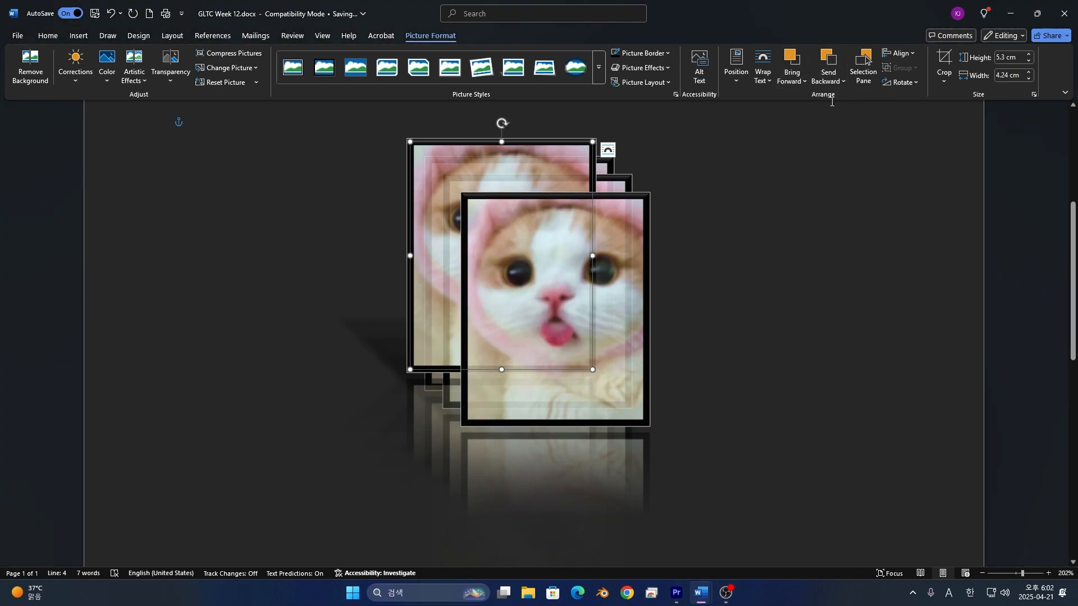
click(829, 76)
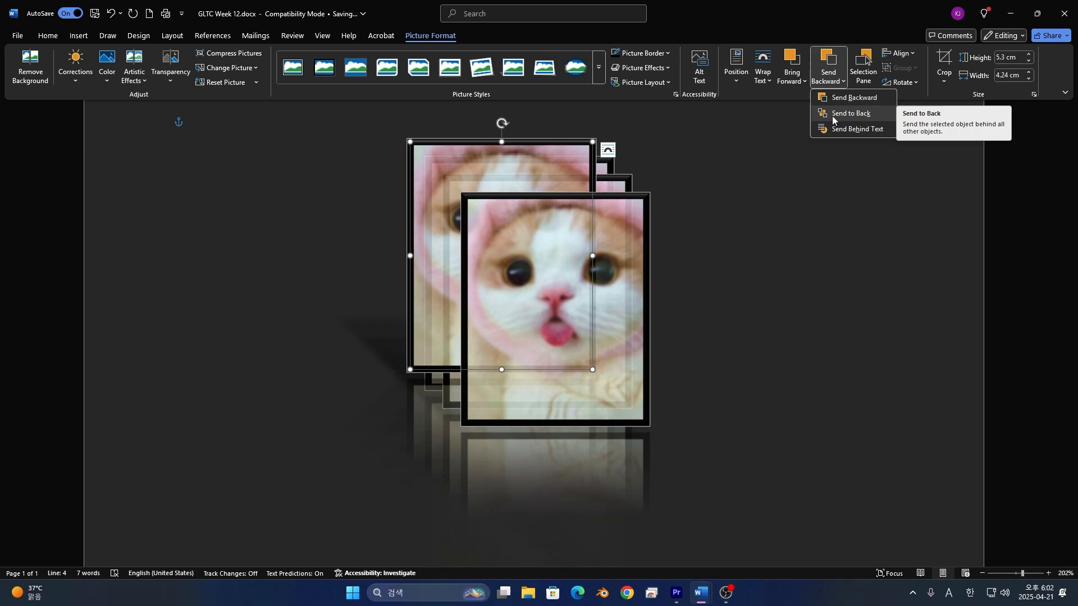
click(832, 116)
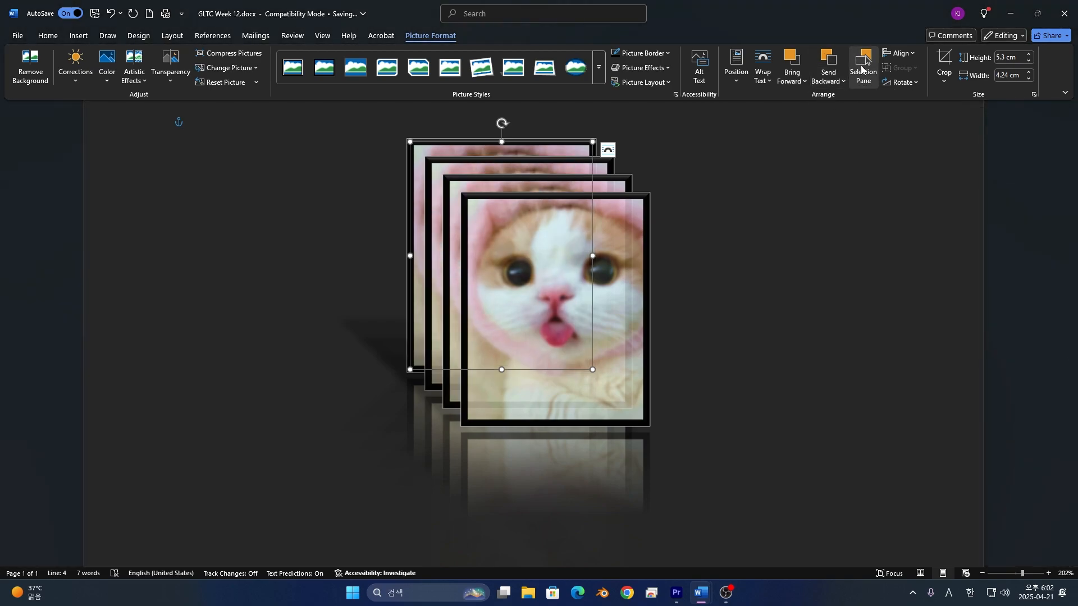
Reorder the stacked cat pictures in the Selection pane, then hide individual pictures and show them all again.
click(864, 63)
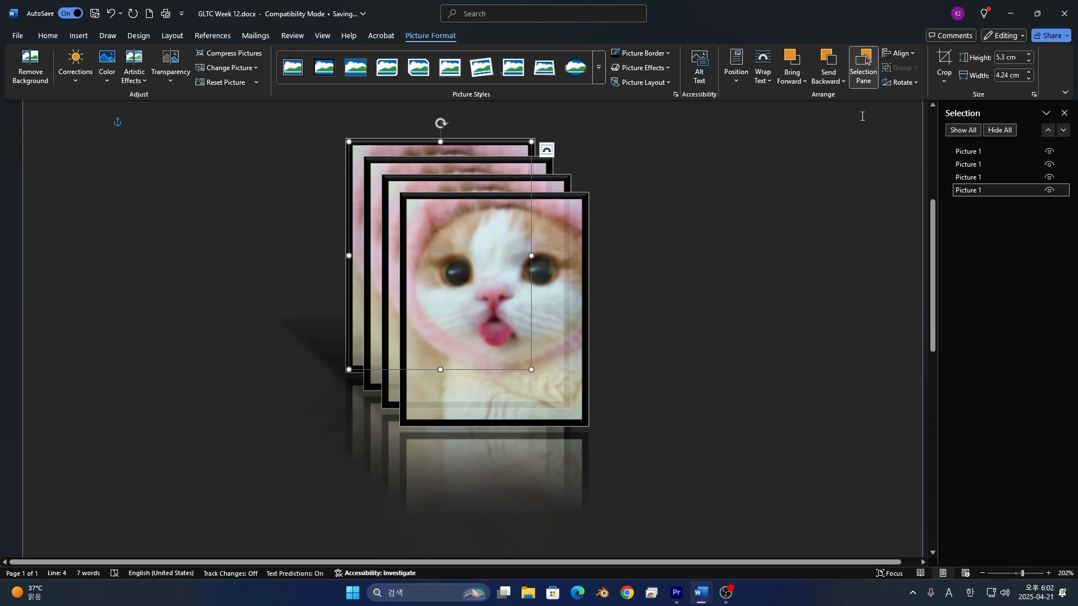
mouse_move(988, 155)
mouse_down()
mouse_move(983, 195)
mouse_move(988, 159)
mouse_up()
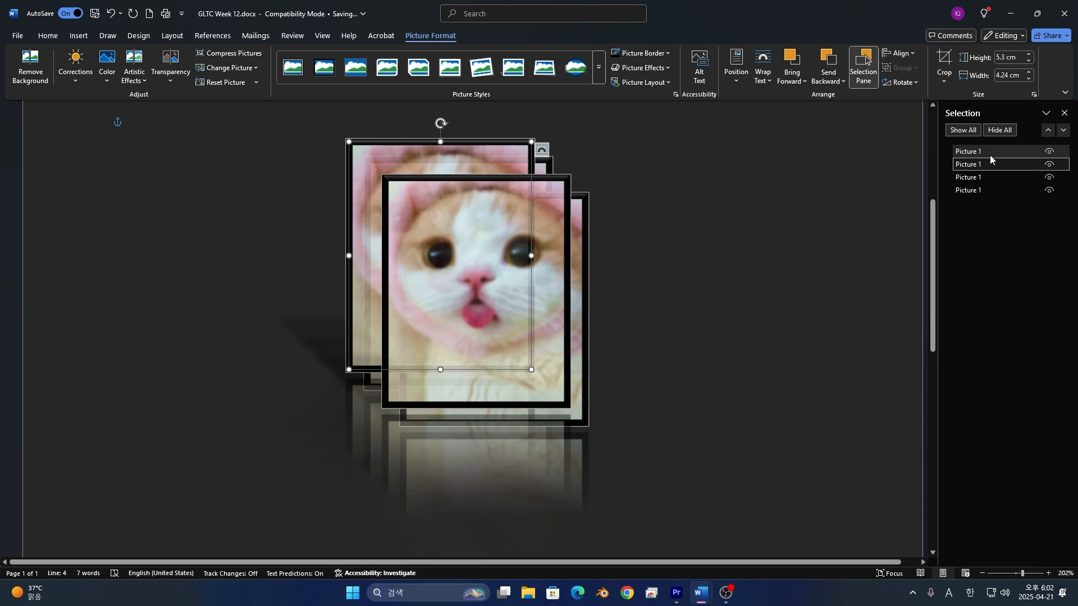
click(1049, 164)
click(1049, 177)
click(1050, 189)
click(1049, 178)
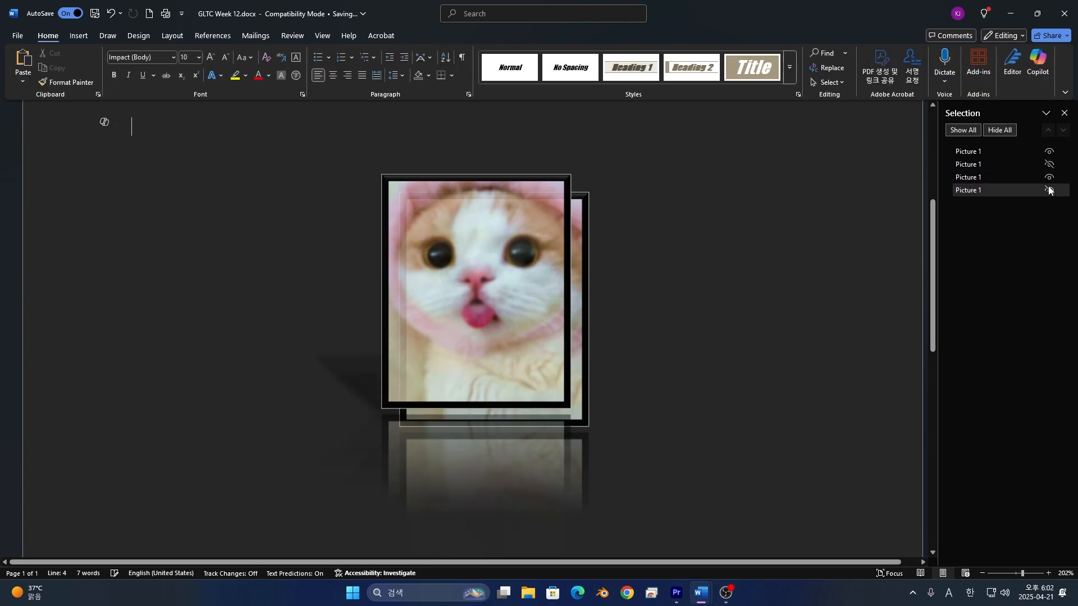
click(1050, 190)
click(1050, 164)
click(1065, 113)
Spread the overlapping cat pictures apart on the page, with one to the left, one to the right and one lower down.
click(471, 255)
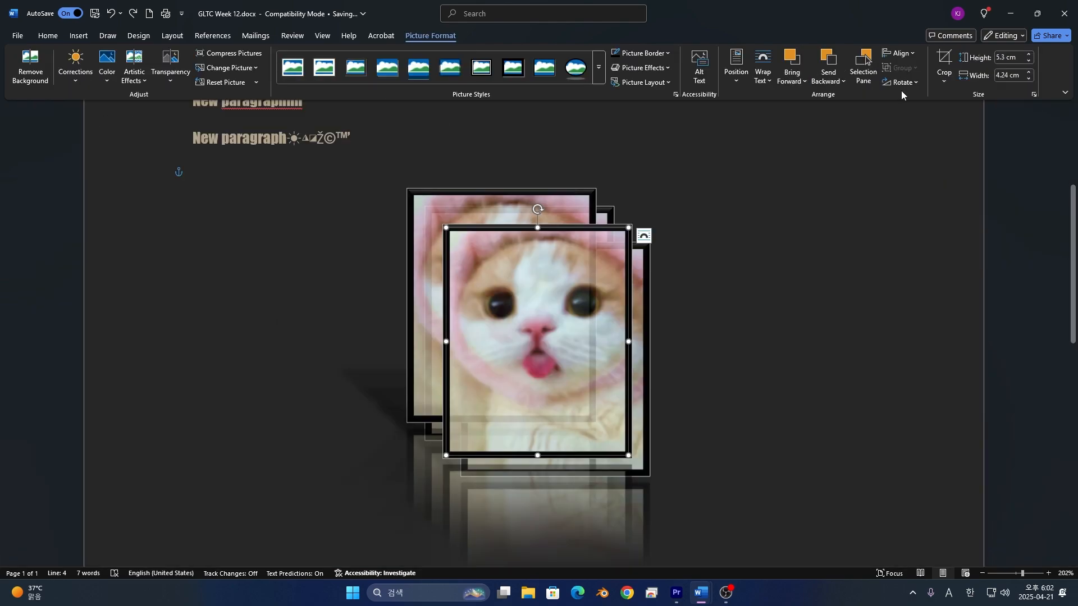
drag(451, 321, 311, 313)
drag(521, 366, 493, 448)
scroll(486, 424, down, 3)
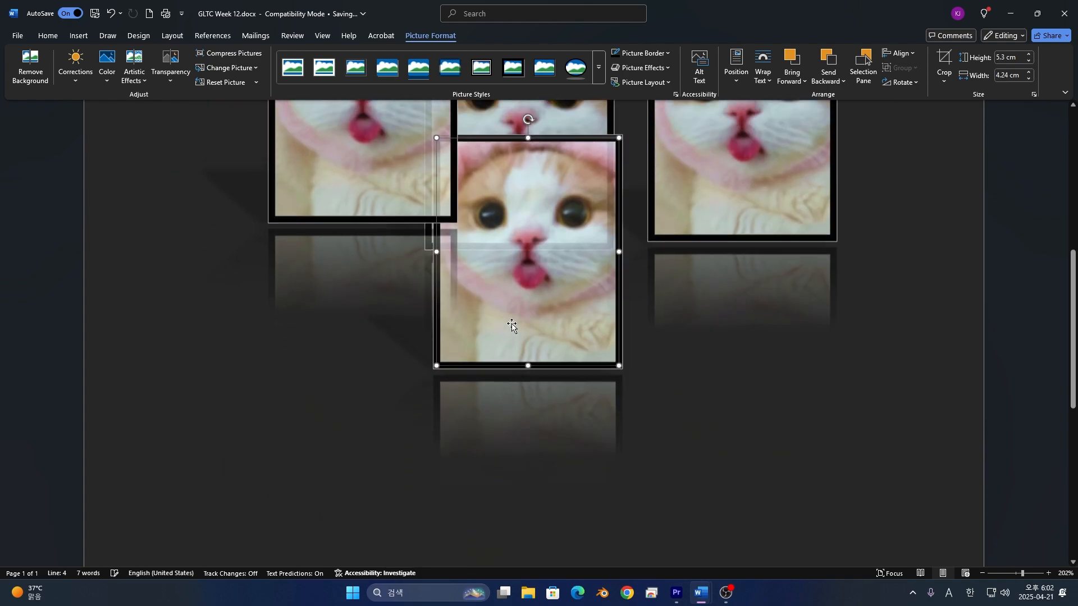
scroll(318, 273, up, 3)
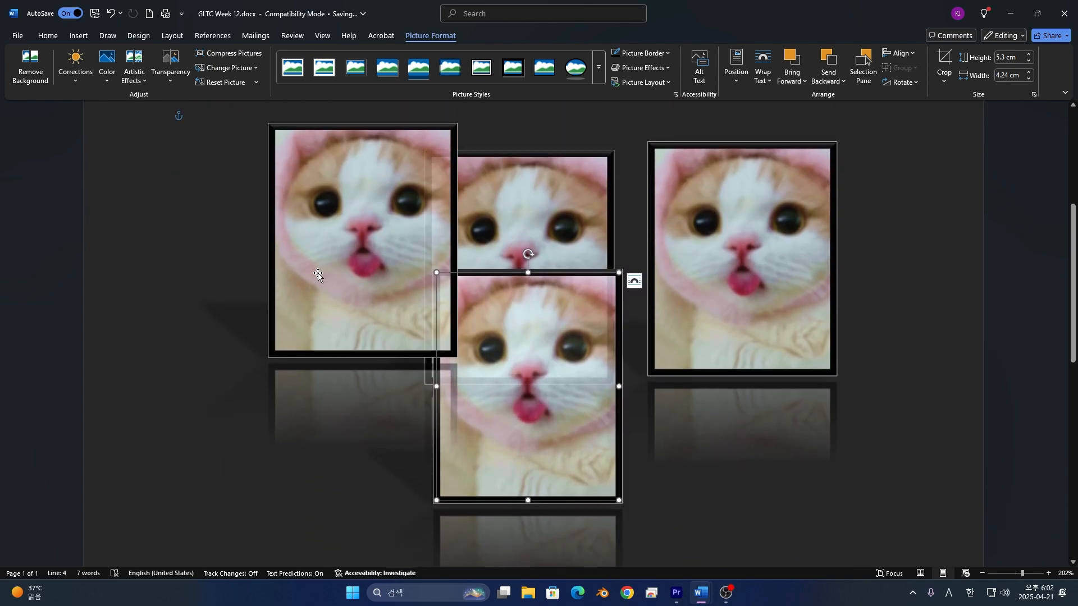
Select all four cat pictures together and combine them into one group.
shift+click(373, 232)
shift+click(491, 200)
shift+click(700, 241)
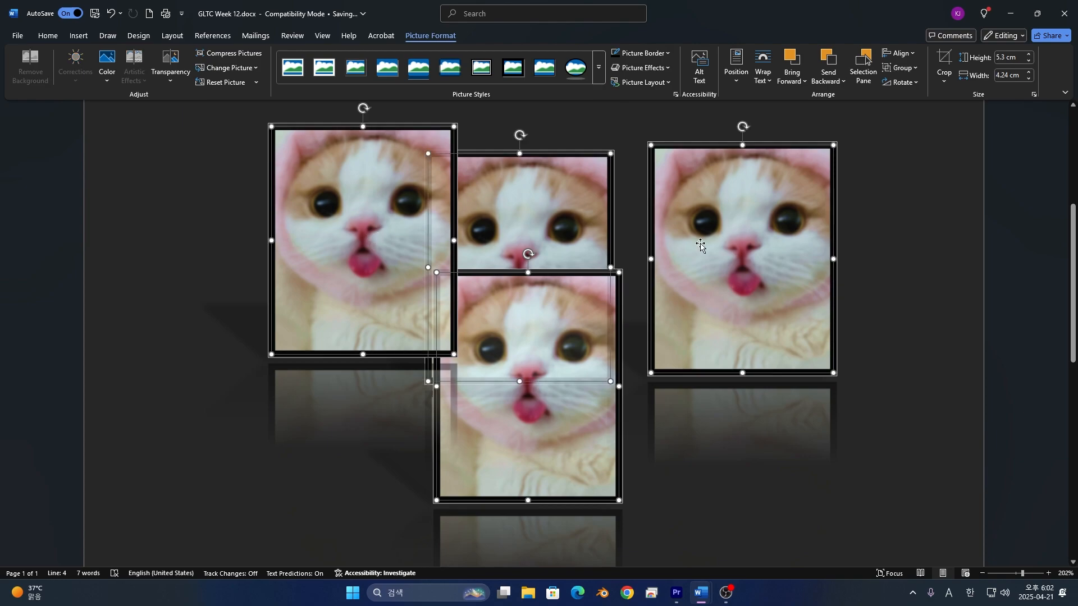
drag(470, 230, 597, 257)
key(ctrl+z)
click(902, 67)
click(894, 83)
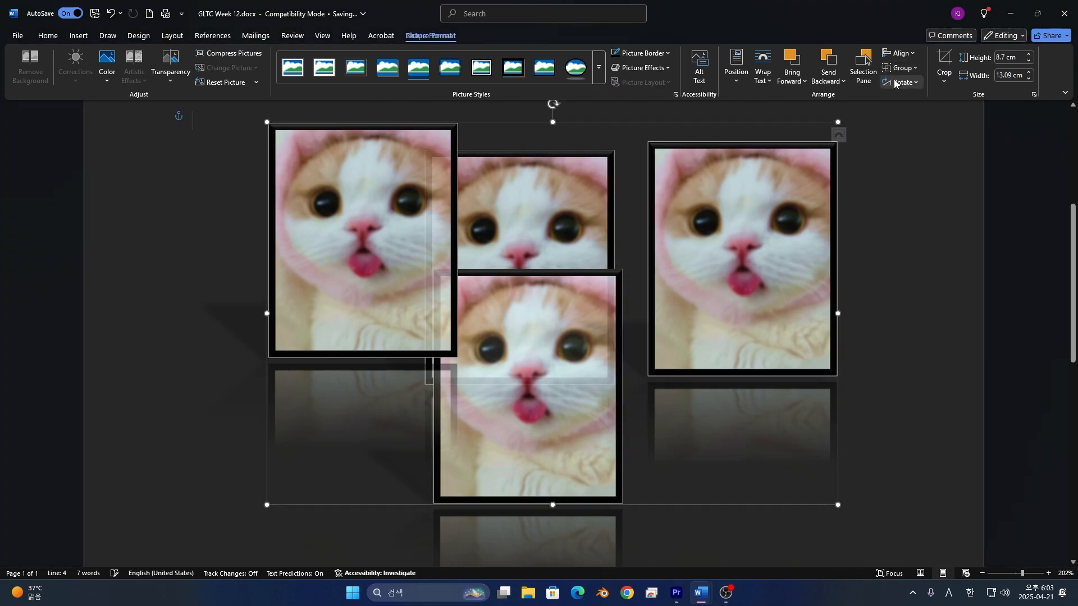
click(953, 291)
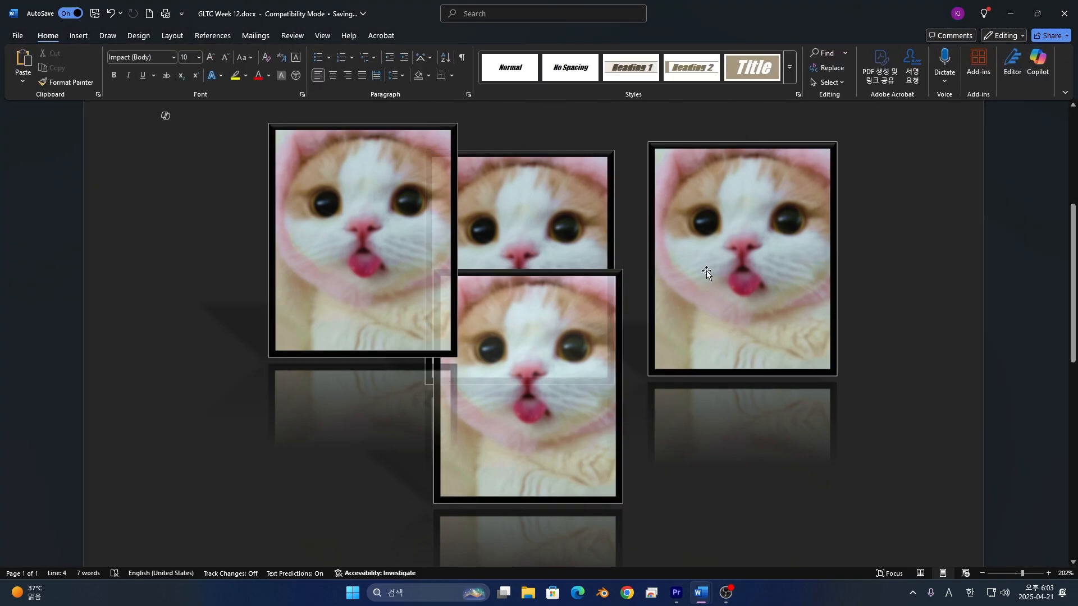
Try moving and shrinking the picture group as a whole, and undo both changes.
drag(706, 271, 795, 292)
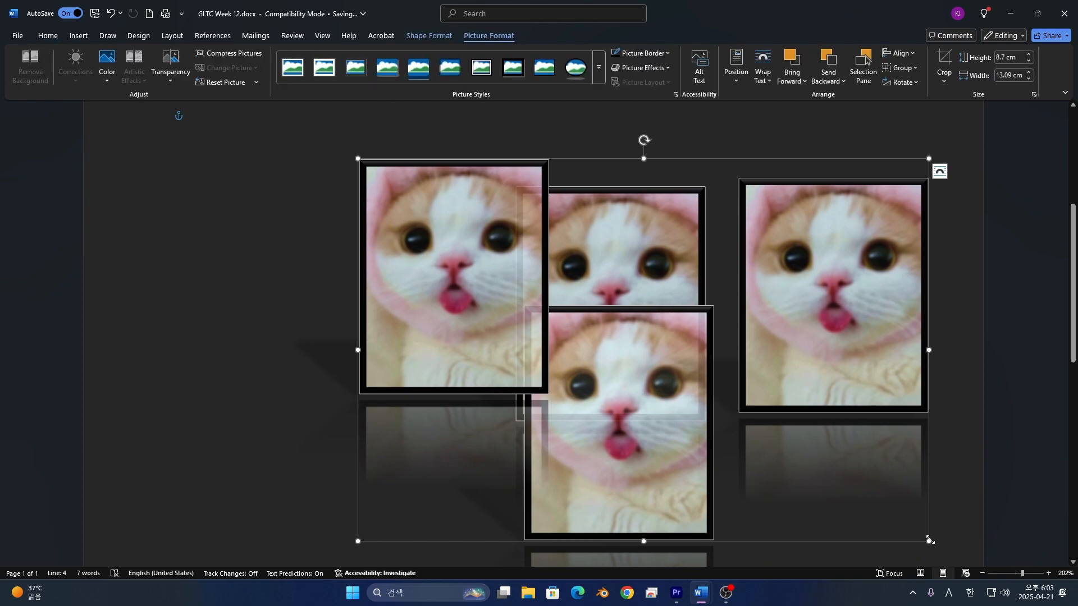
drag(930, 540, 671, 352)
key(ctrl+z)
key(ctrl+z)
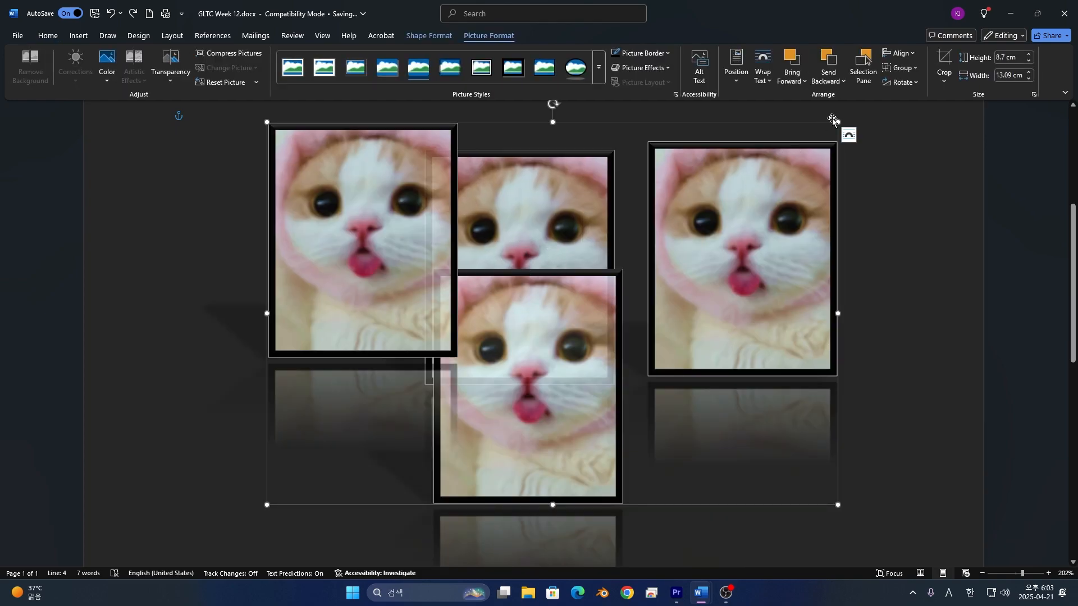
Ungroup the four cat pictures and clear the selection.
click(901, 68)
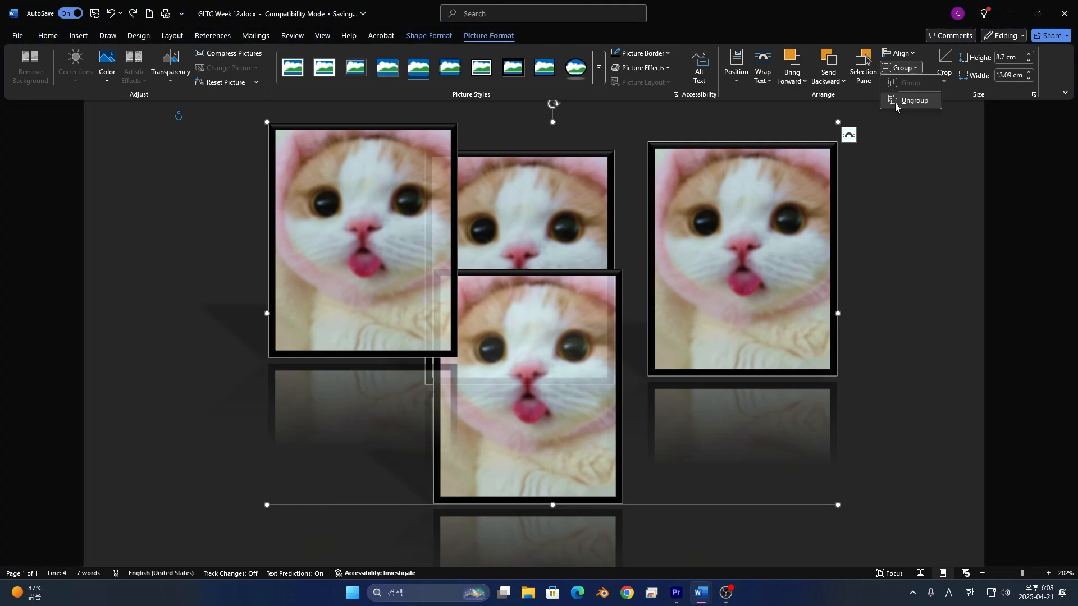
click(895, 103)
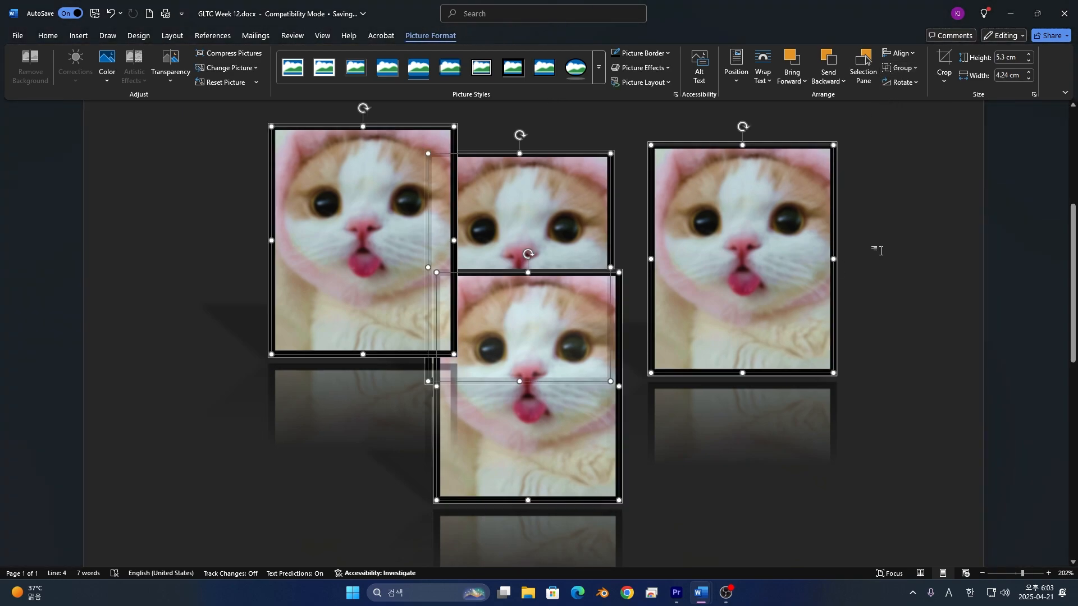
click(880, 251)
Review the rotation choices and the size and rotation settings of the rightmost cat picture without changing them.
click(777, 251)
click(914, 83)
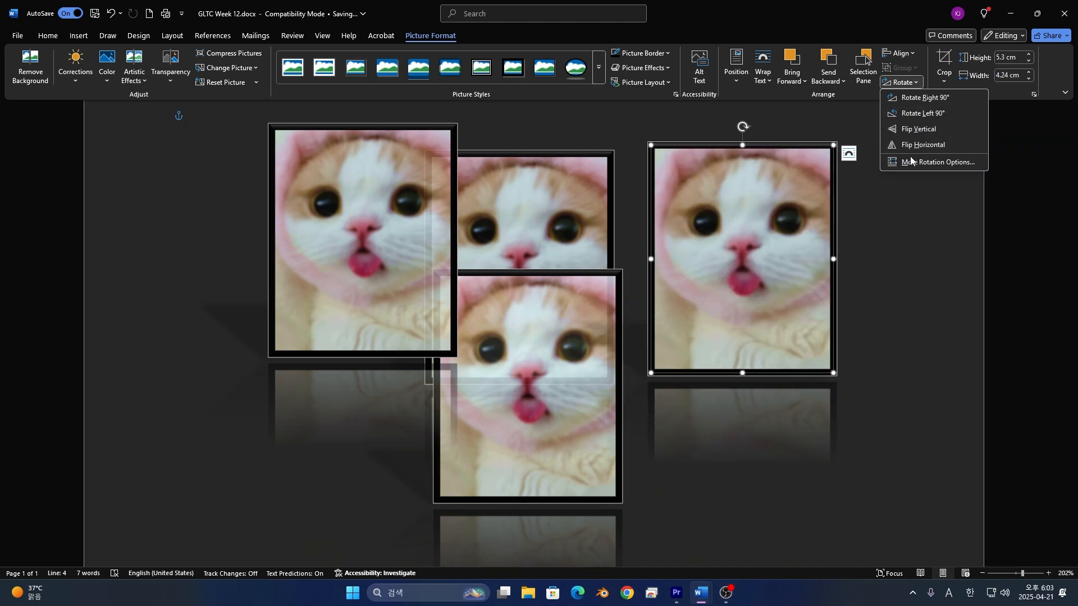
click(911, 163)
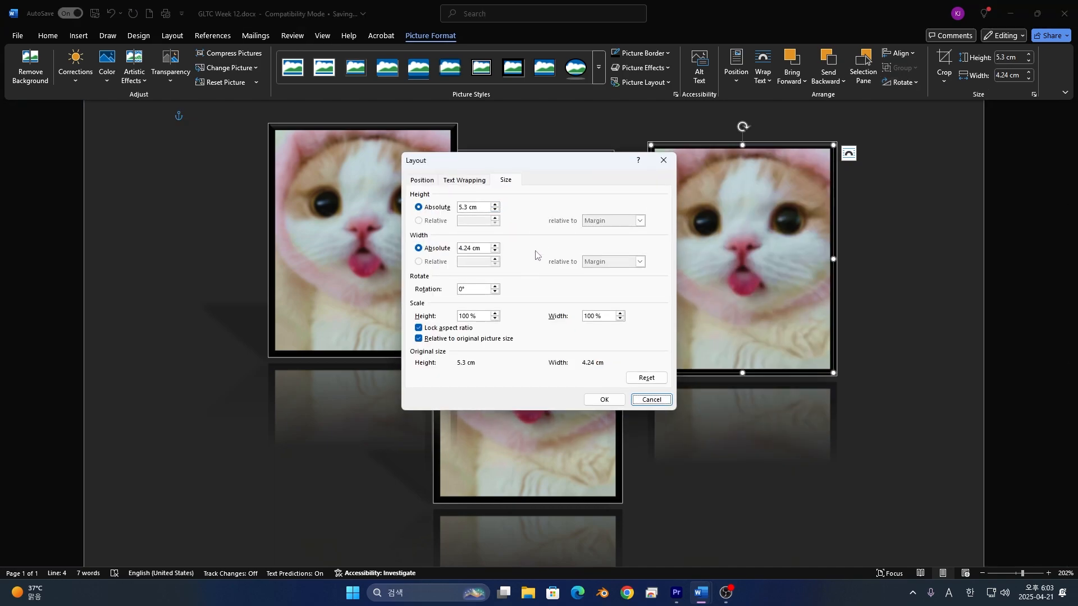
key(Escape)
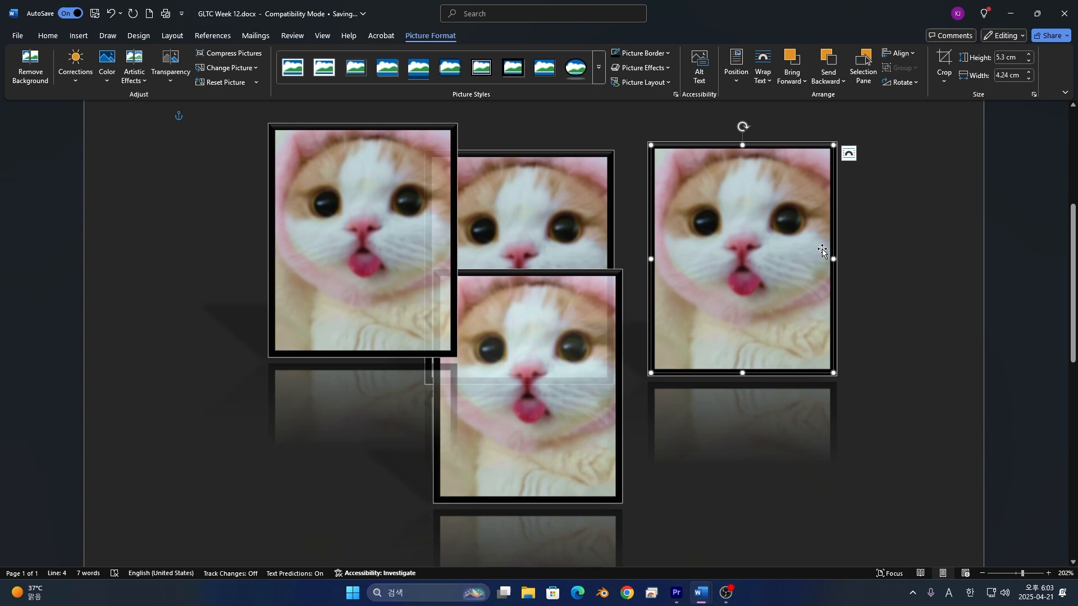
Crop the lower part off the rightmost cat picture, leaving it about 4 cm high and 4.2 cm wide.
click(943, 61)
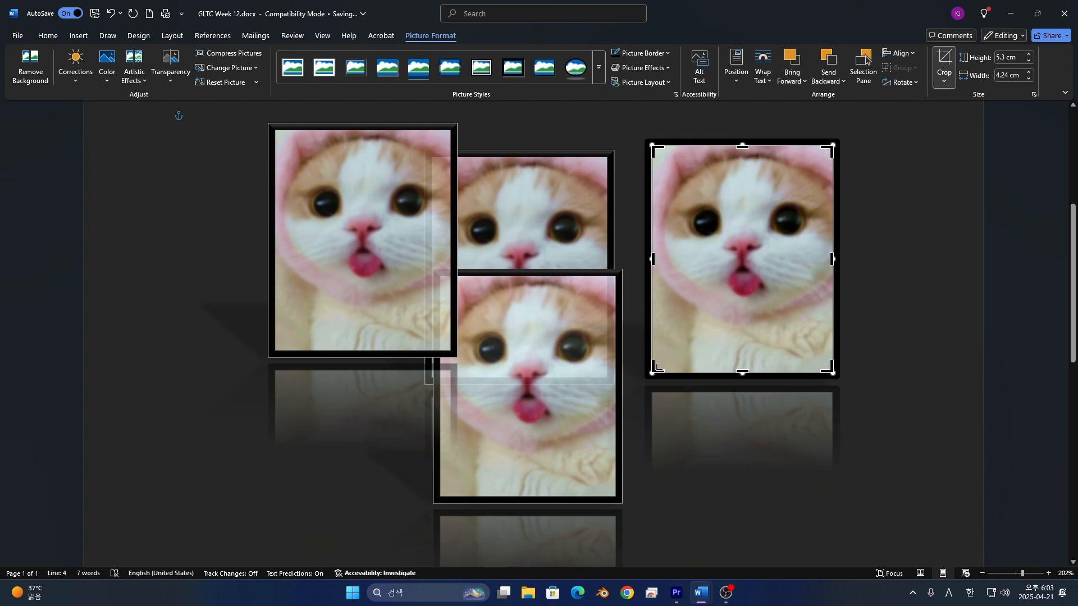
drag(657, 368, 655, 313)
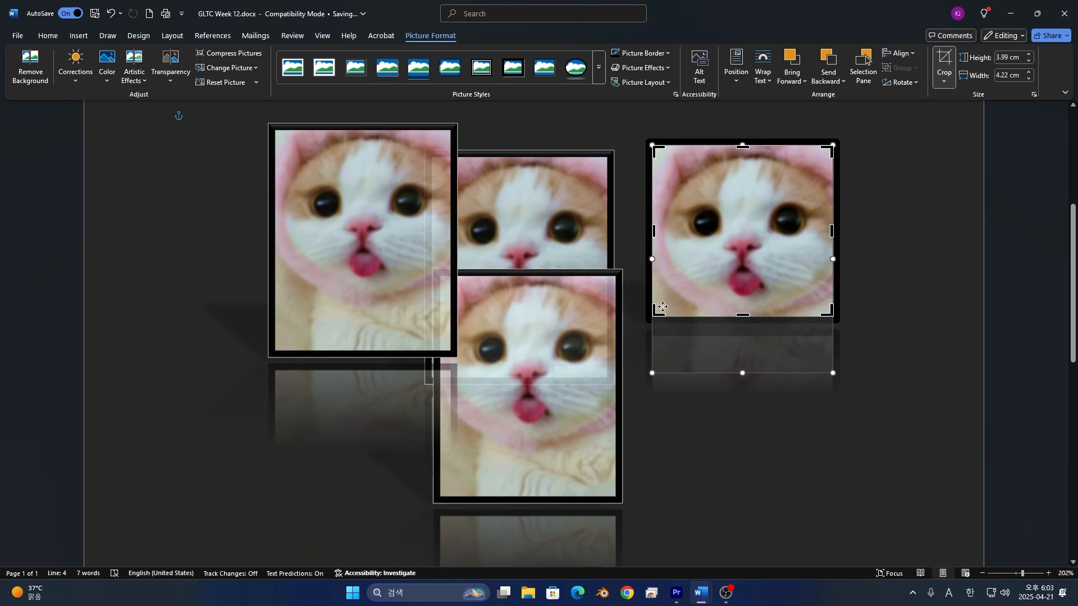
click(944, 62)
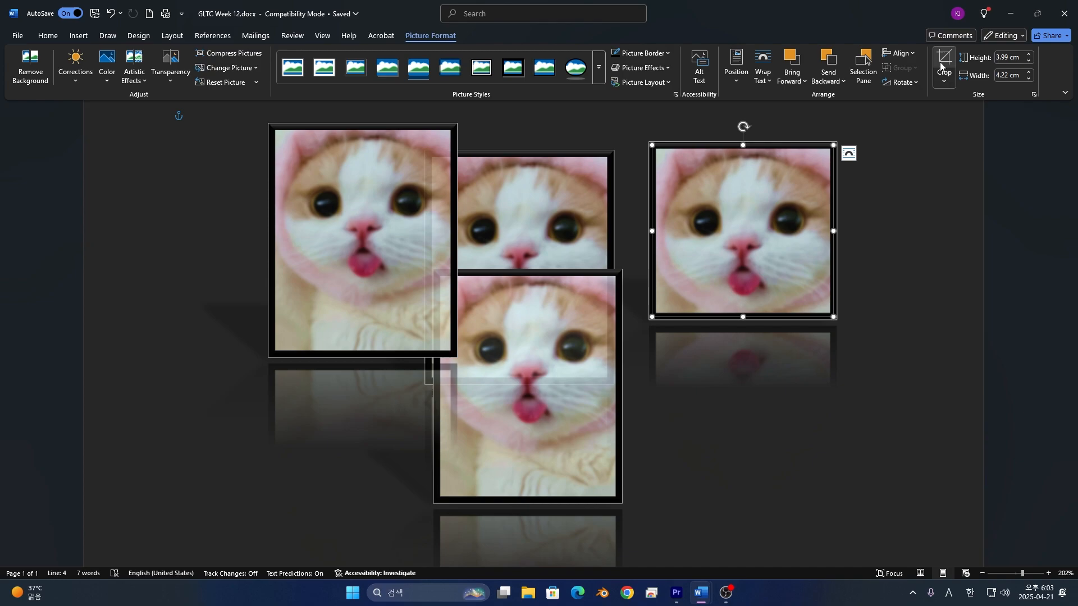